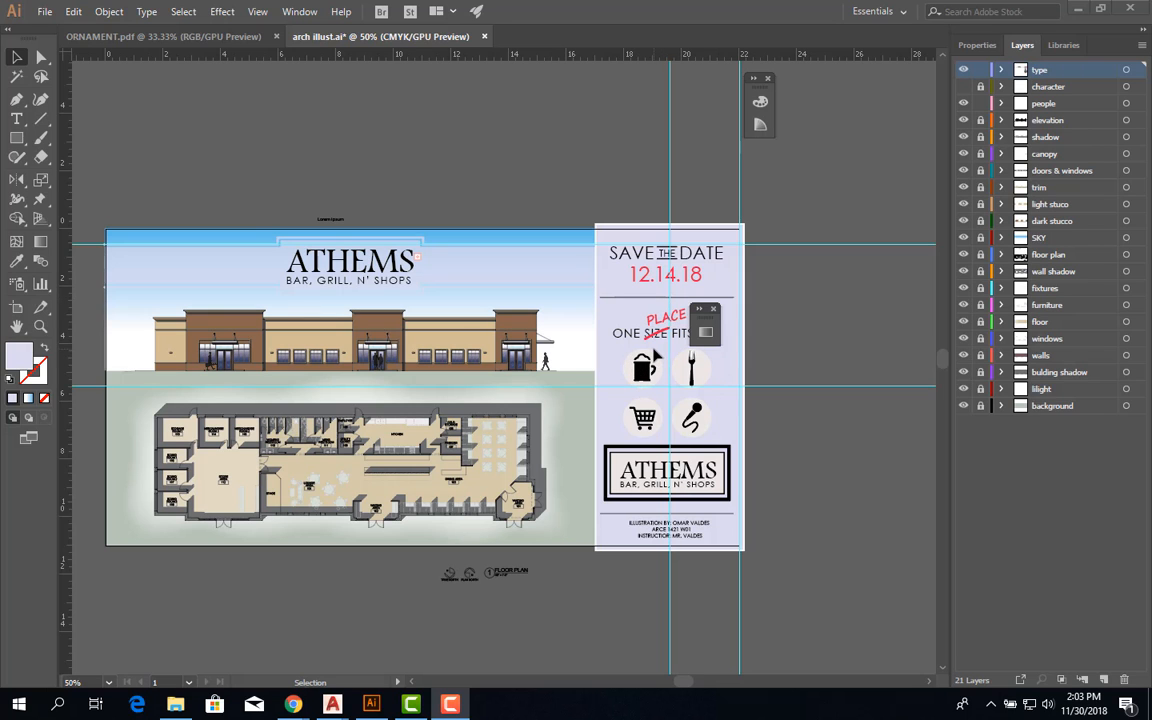
# Examine the poster layout, including the title banner, building elevation, floor plan and Save the Date side panel
pyautogui.scroll(2, 541, 362)
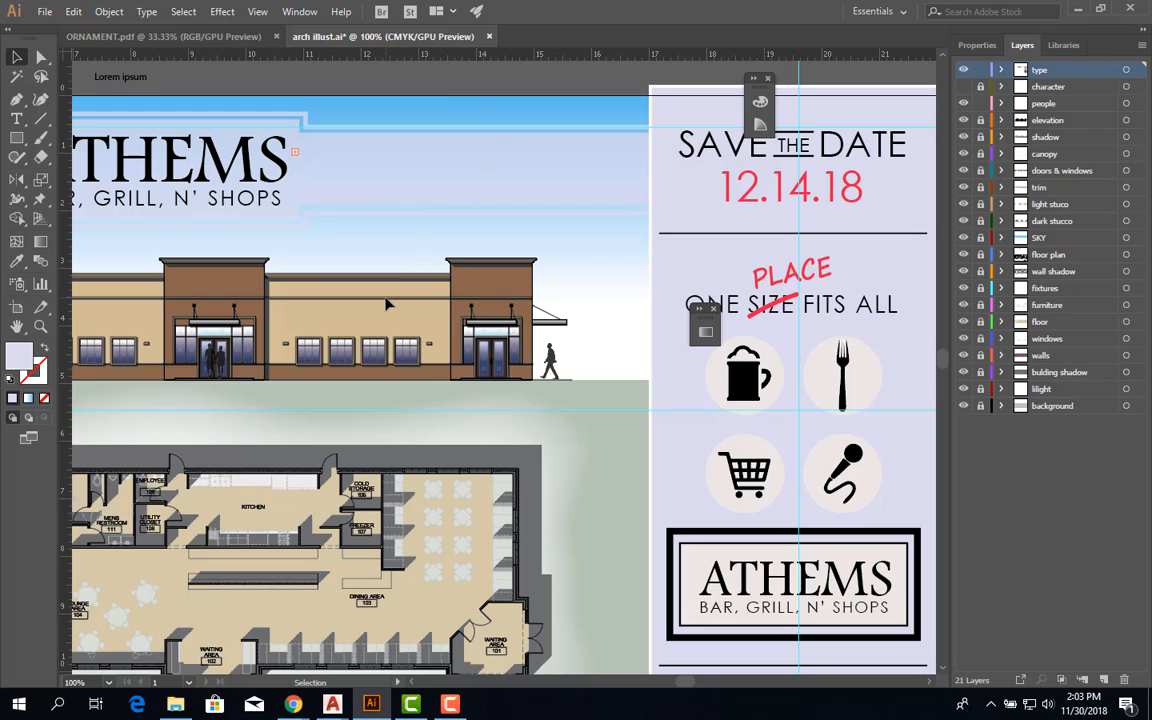
pyautogui.scroll(-1, 388, 304)
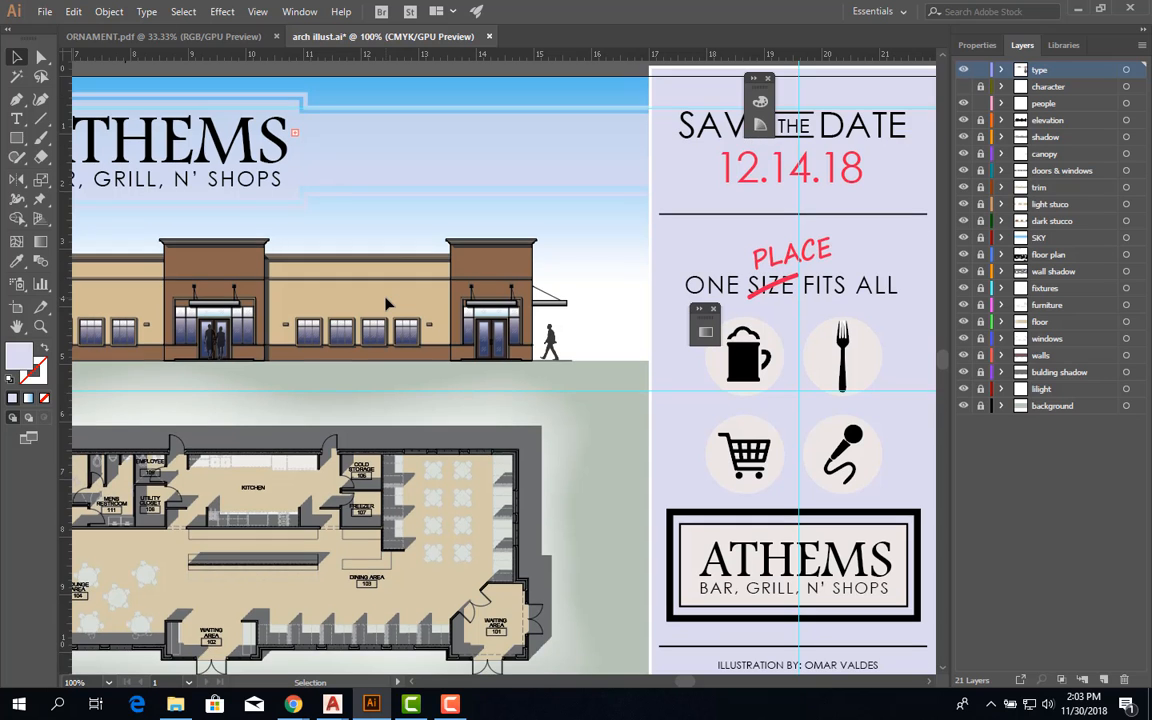
pyautogui.scroll(-1, 388, 304)
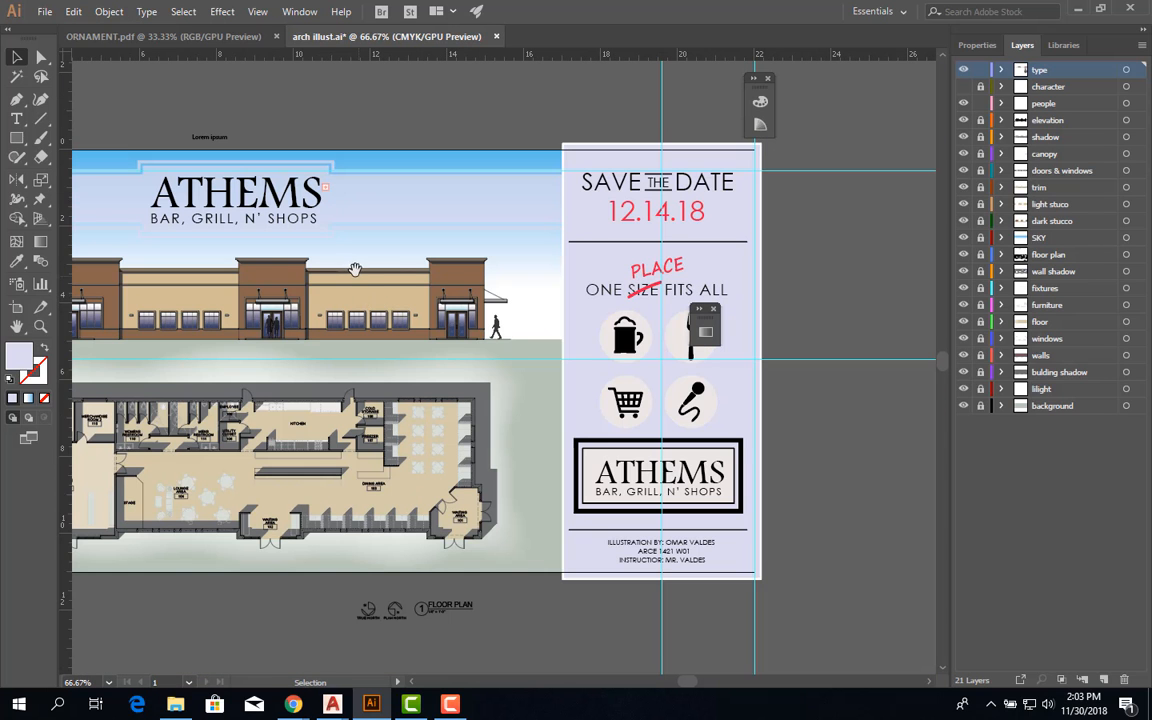
pyautogui.moveTo(348, 259); pyautogui.dragTo(498, 282)
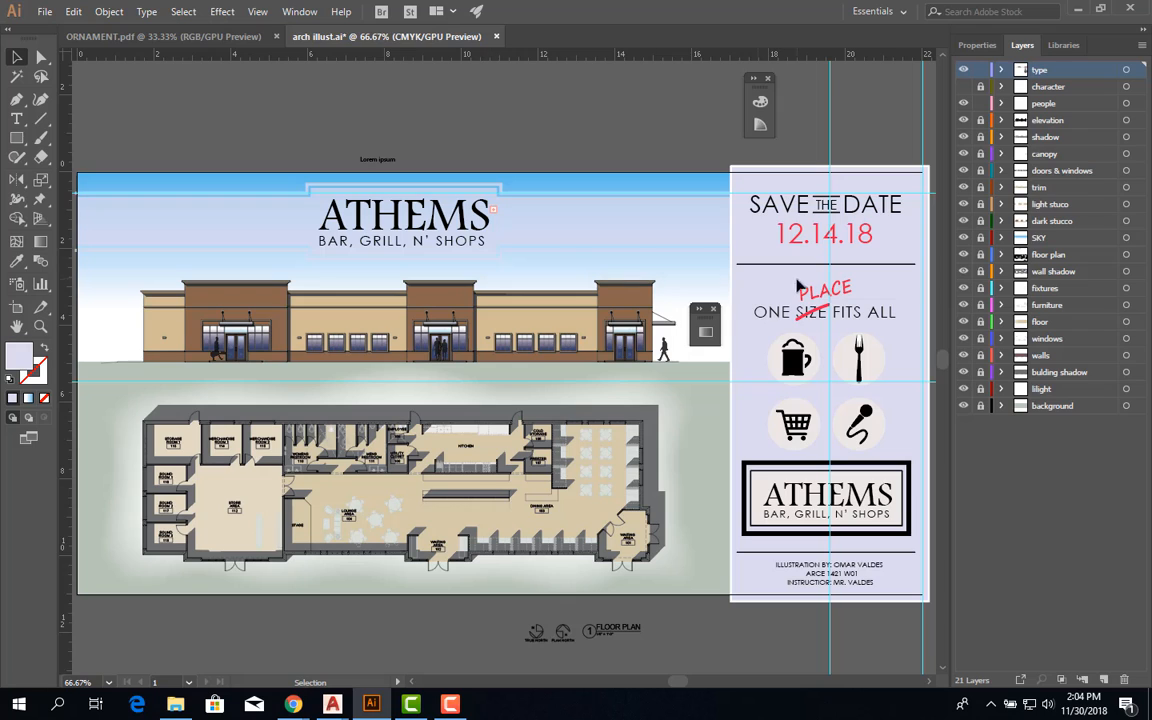
pyautogui.click(383, 203)
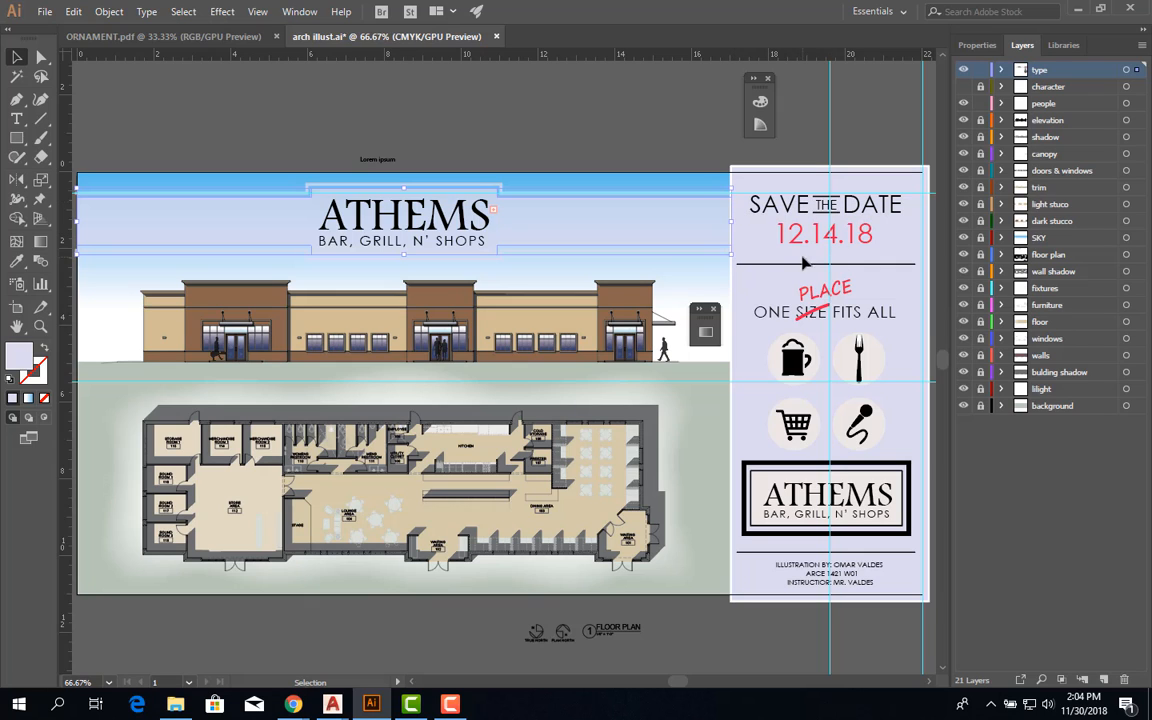
pyautogui.click(555, 125)
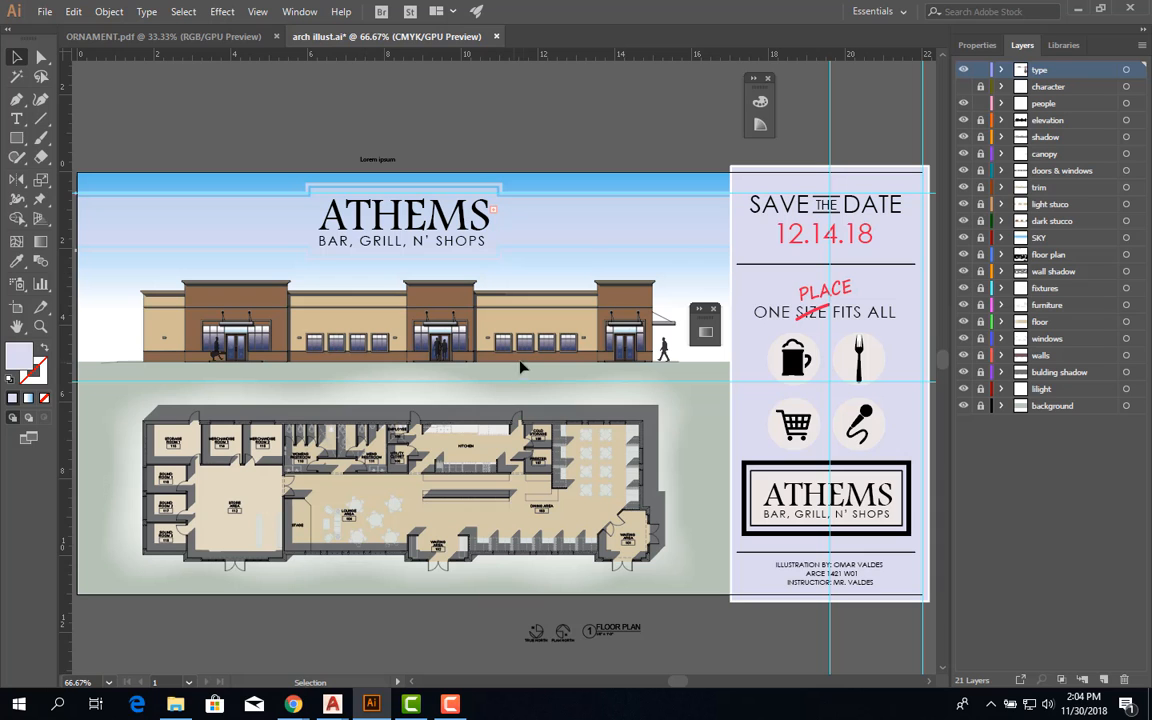
pyautogui.moveTo(686, 265); pyautogui.dragTo(298, 303)
pyautogui.moveTo(788, 340); pyautogui.dragTo(566, 295)
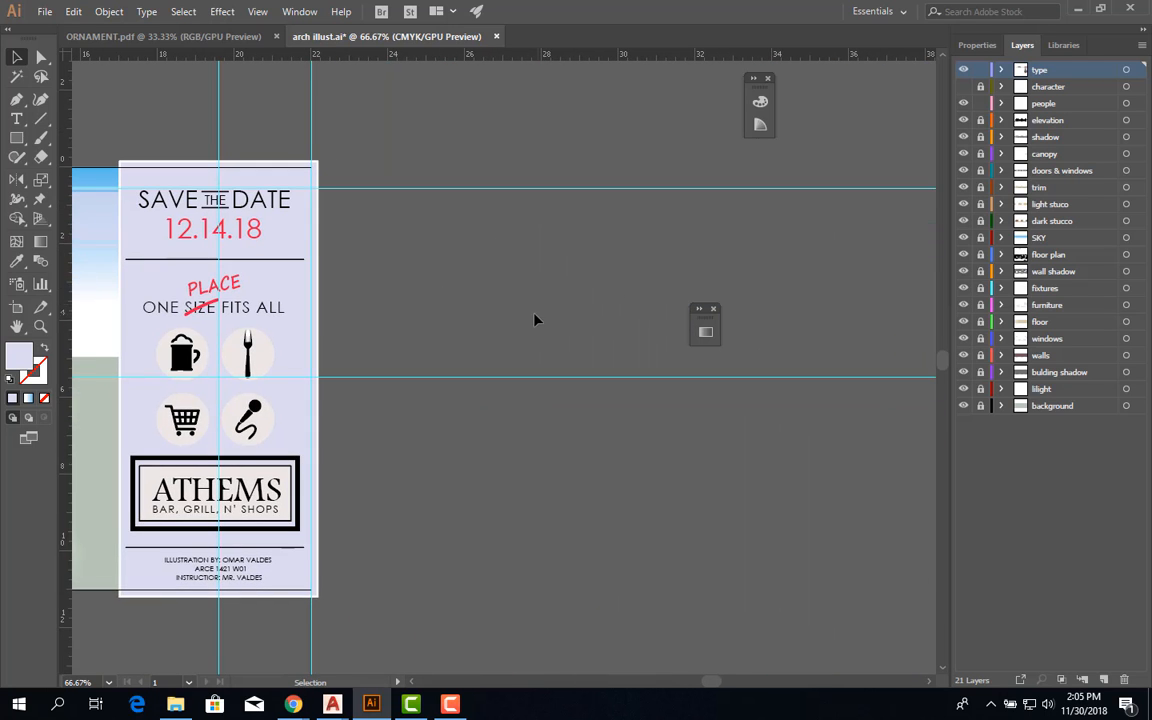
pyautogui.scroll(1, 533, 319)
pyautogui.moveTo(411, 303); pyautogui.dragTo(596, 316)
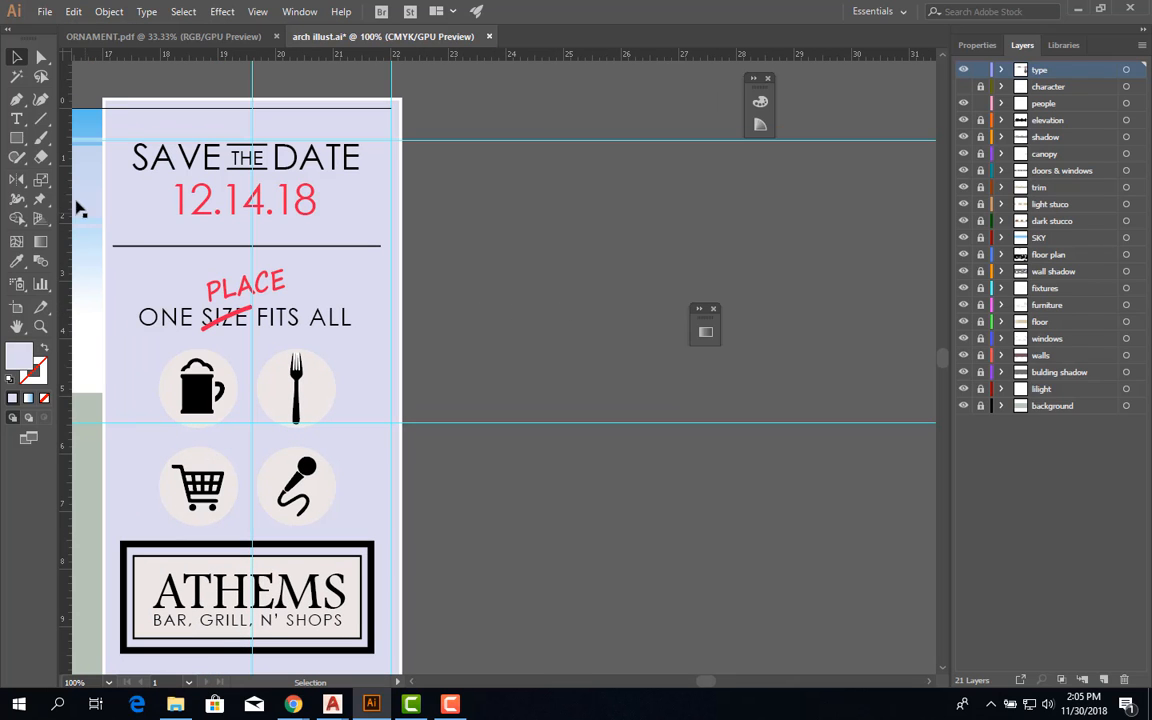
# Draw an area text frame about 6 in wide and 2.7 in high on the blank canvas beside the poster
pyautogui.click(16, 121)
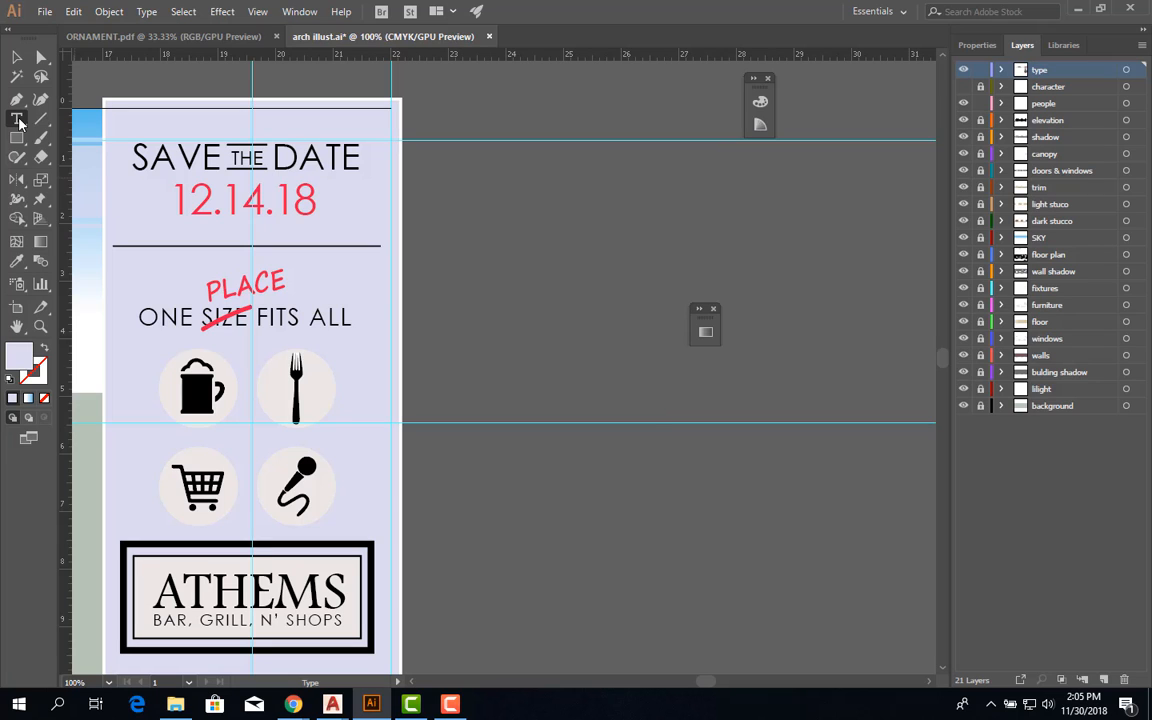
pyautogui.click(18, 121)
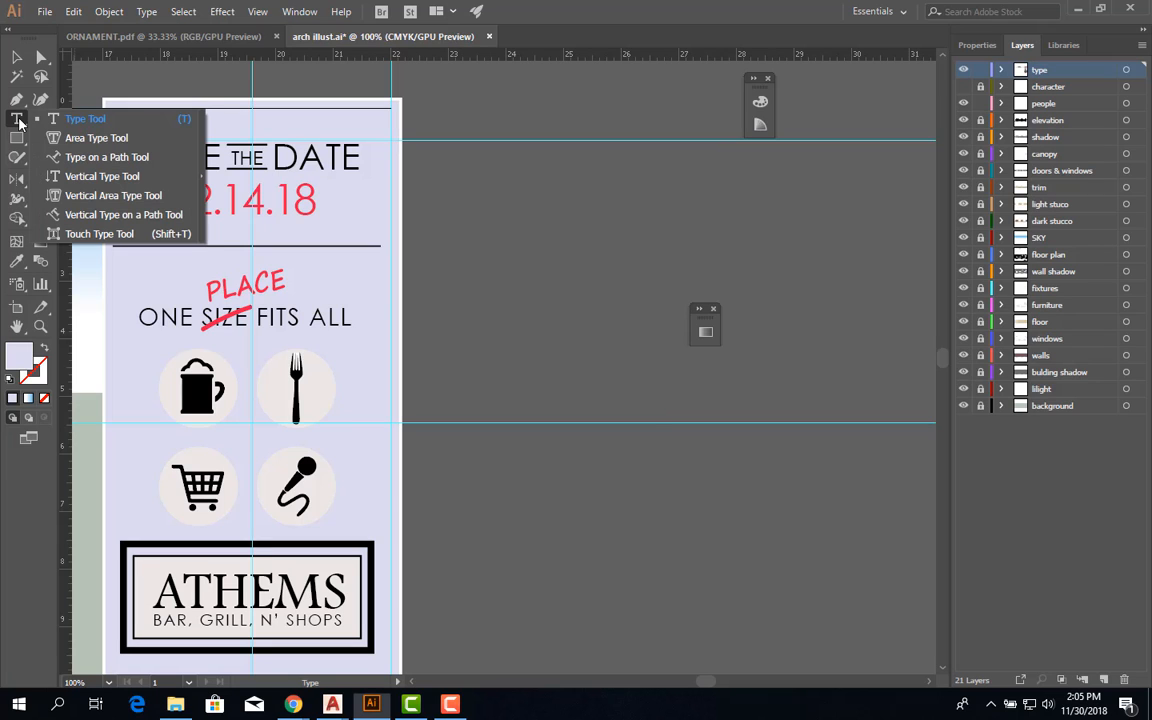
pyautogui.click(88, 121)
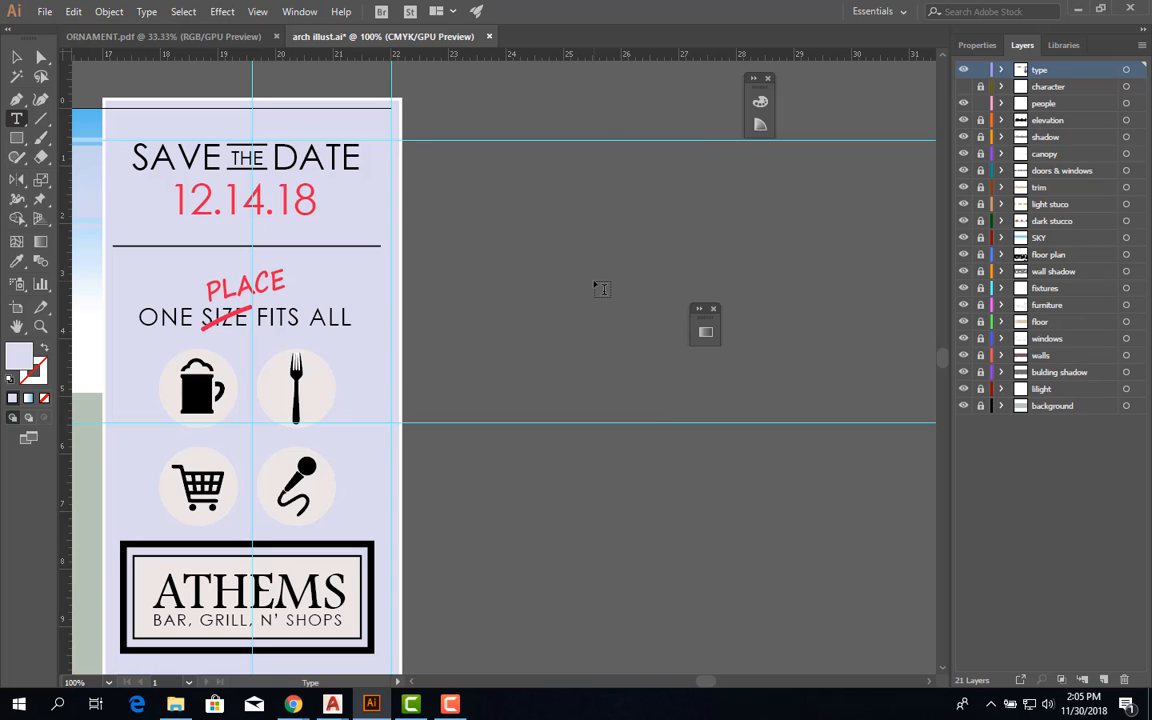
pyautogui.moveTo(513, 233); pyautogui.dragTo(866, 389)
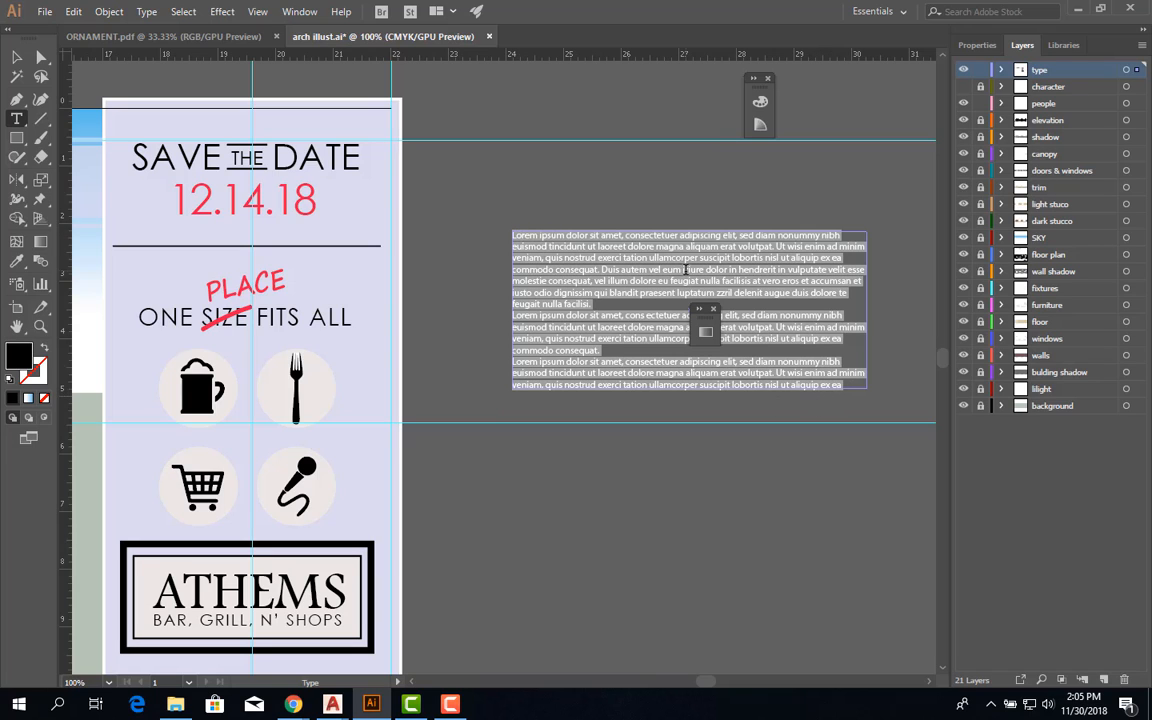
# Replace the placeholder paragraphs in the area text frame with the sample text "adfd"
pyautogui.click(606, 282)
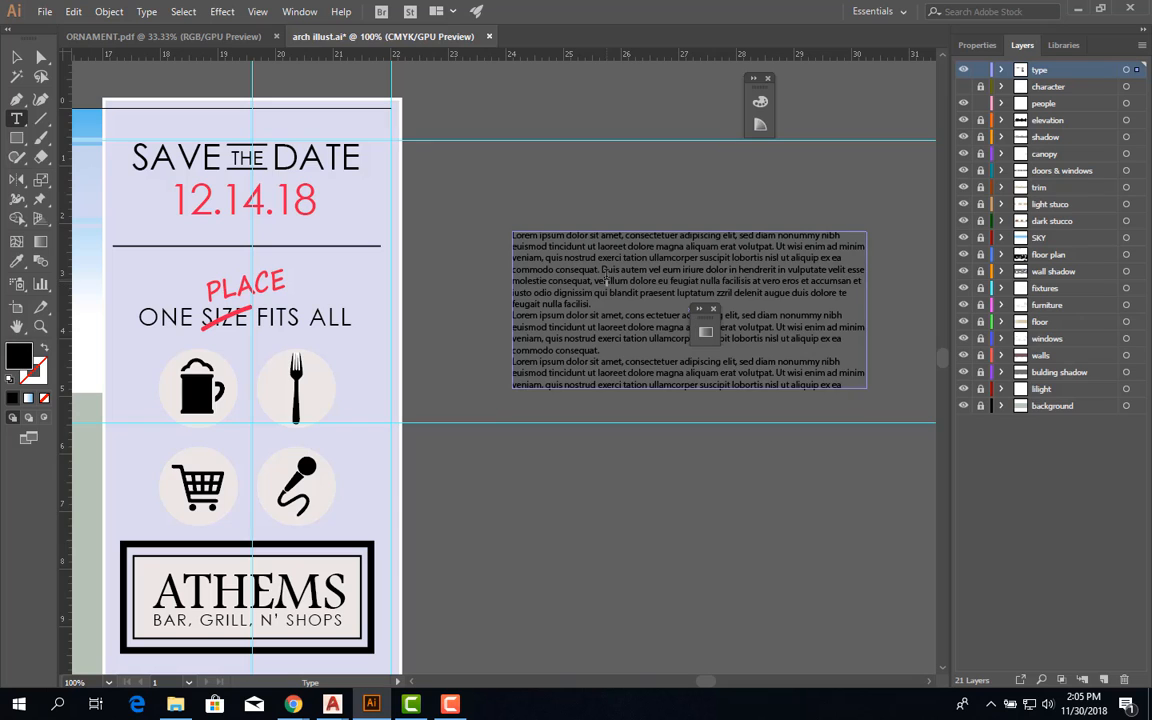
pyautogui.write('sdfadf')
pyautogui.moveTo(692, 373); pyautogui.dragTo(460, 216)
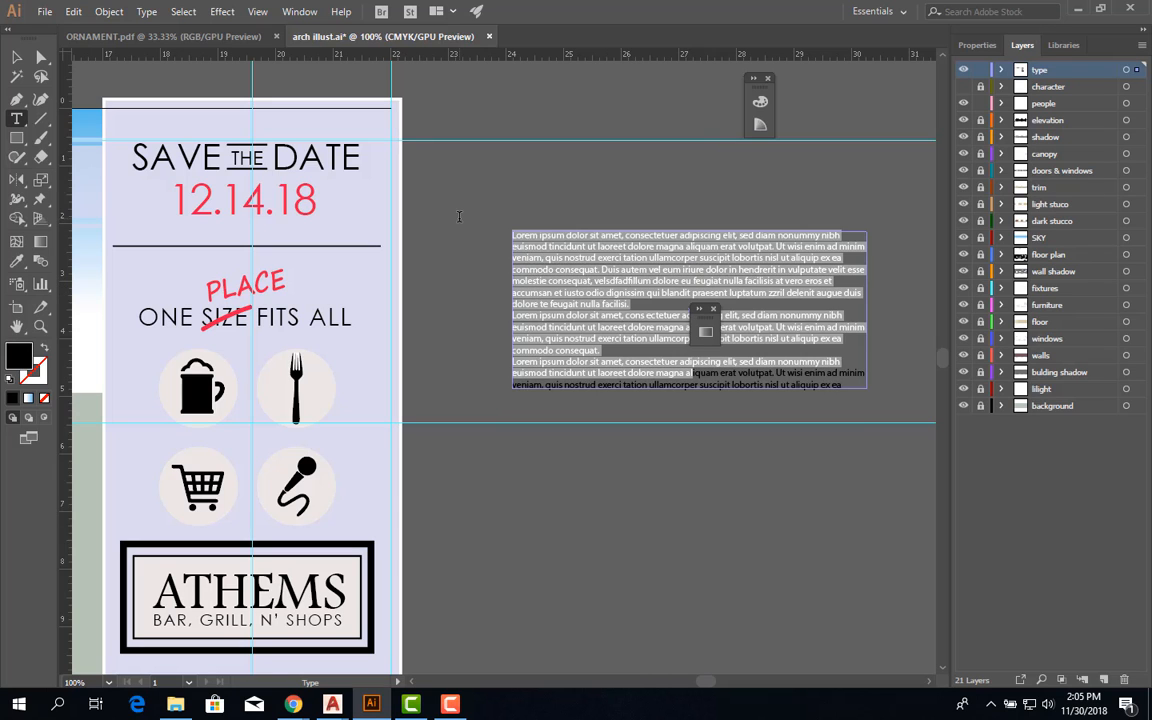
pyautogui.click(533, 236)
pyautogui.write('asdfadf')
pyautogui.hotkey('ctrl', 'a')
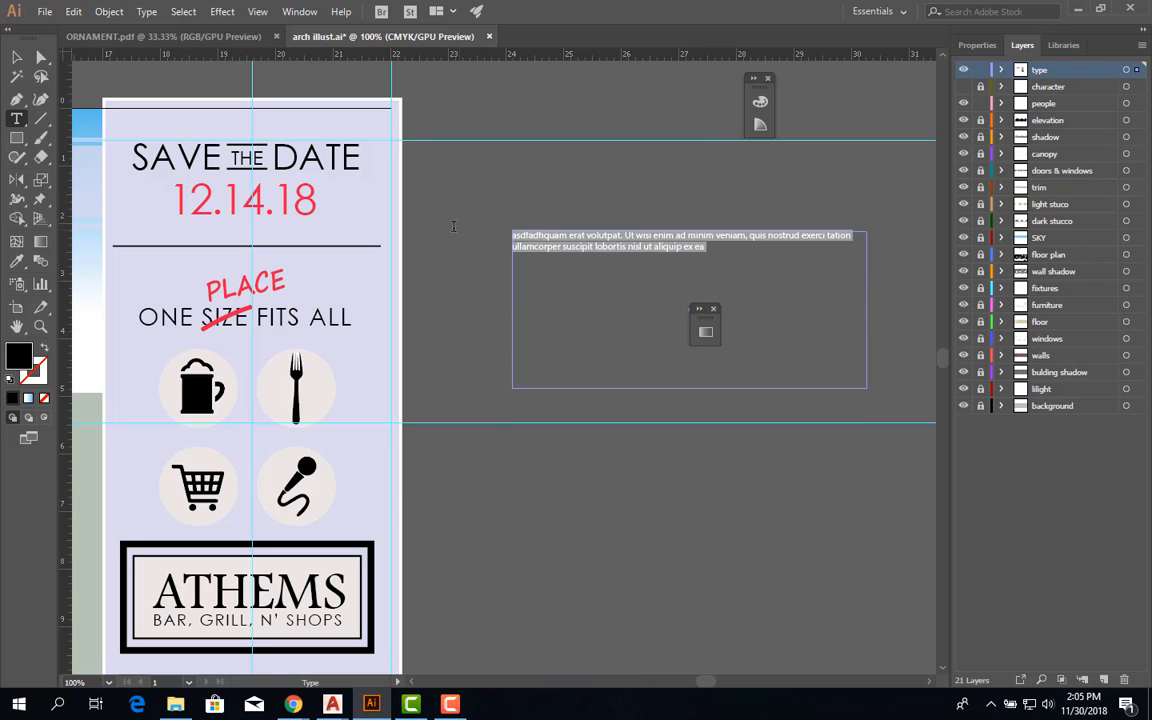
pyautogui.write('adfd')
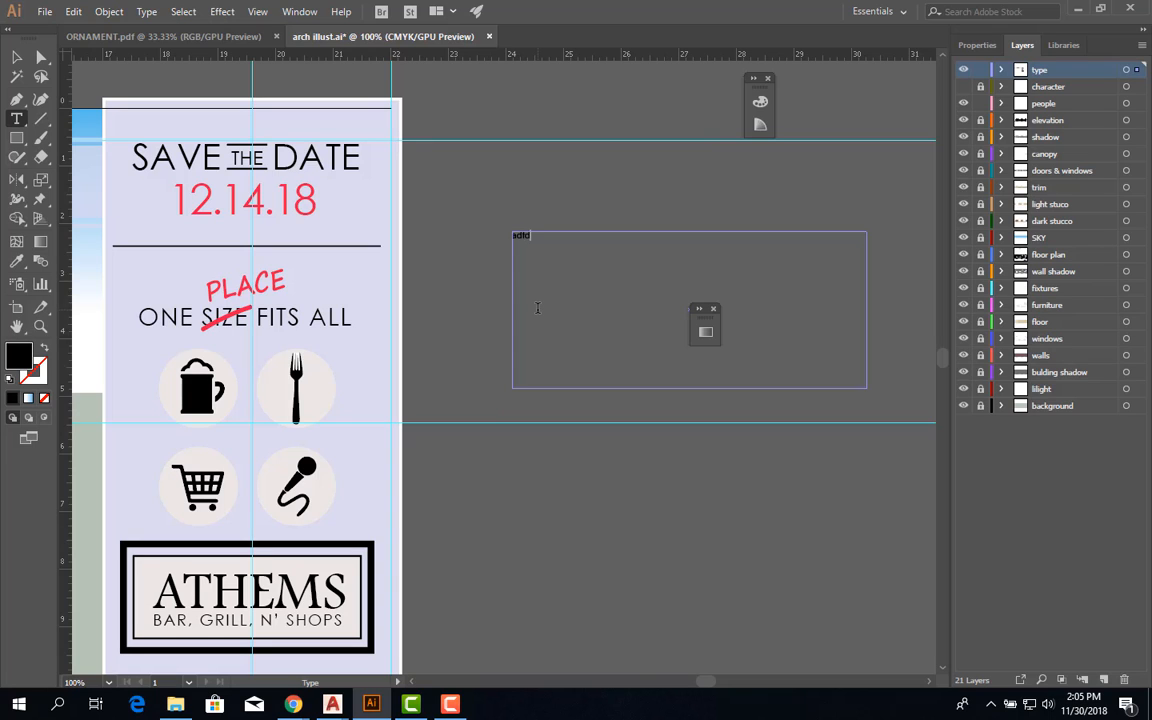
pyautogui.write('sdfasdfadfadfadfa ')
pyautogui.write('sd')
# Fill the area text frame with short lines of sample text until it overflows, and delete the frame
pyautogui.press('Return')
pyautogui.press('Return')
pyautogui.write('a')
pyautogui.press('Return')
pyautogui.write('df')
pyautogui.press('Return')
pyautogui.write('a d f ad f a d fa')
pyautogui.press('Return')
pyautogui.write('d')
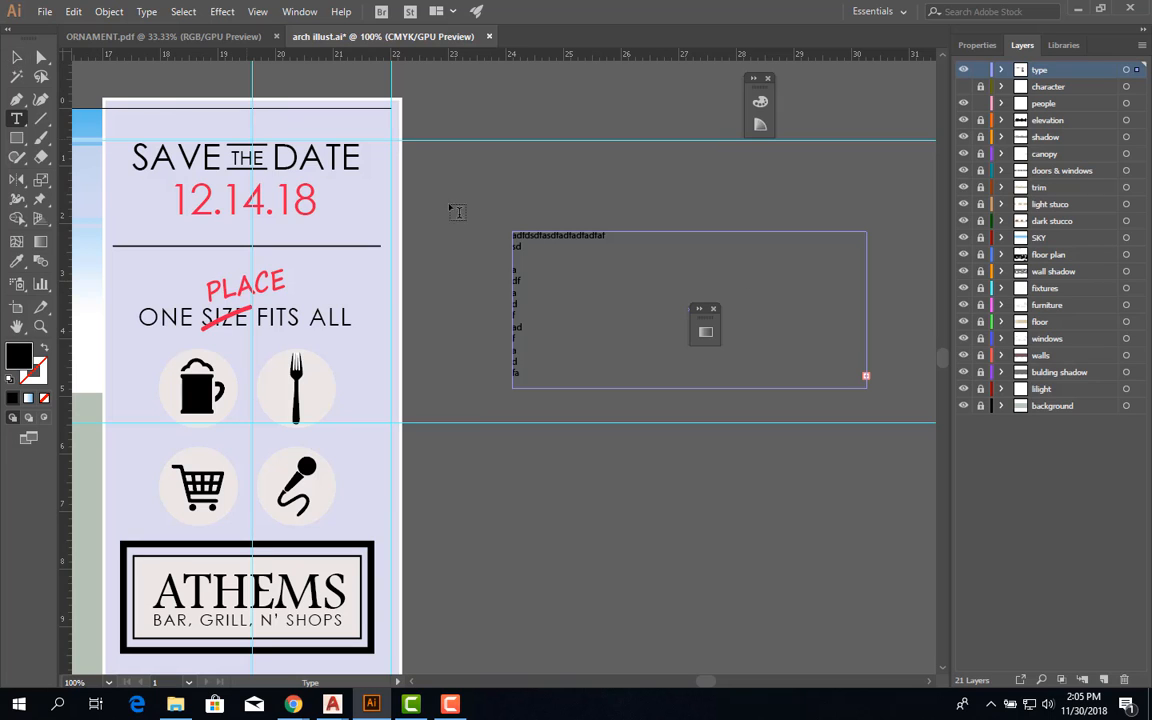
pyautogui.click(17, 57)
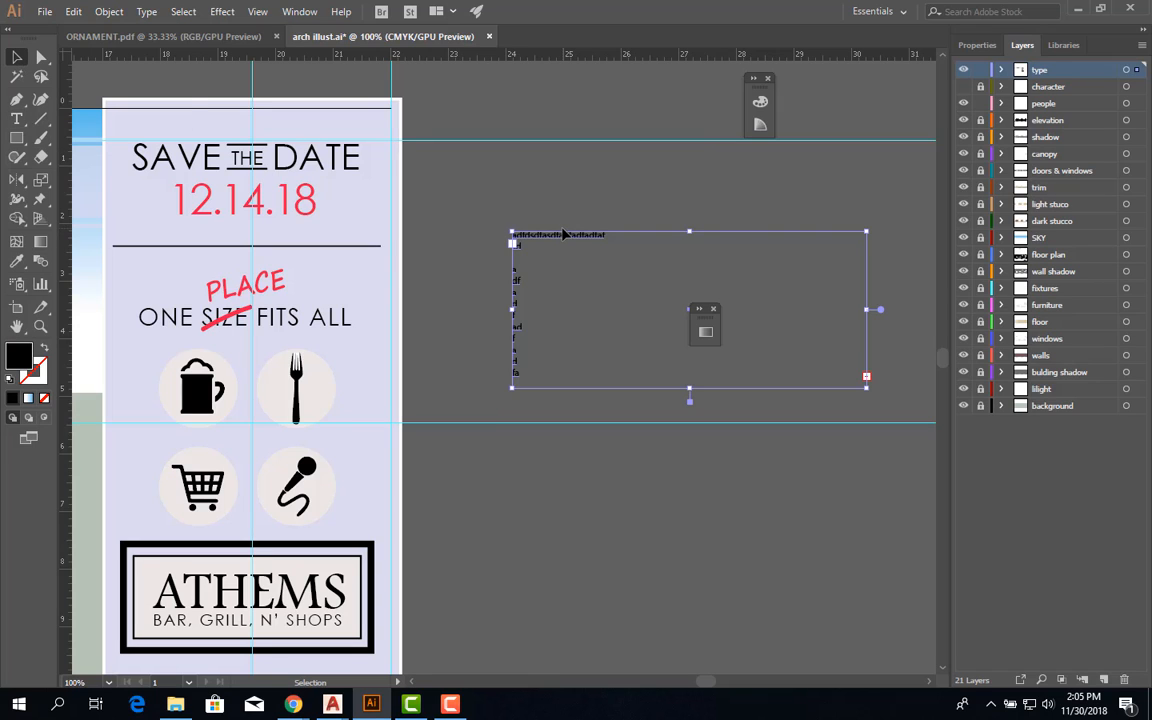
pyautogui.press('Delete')
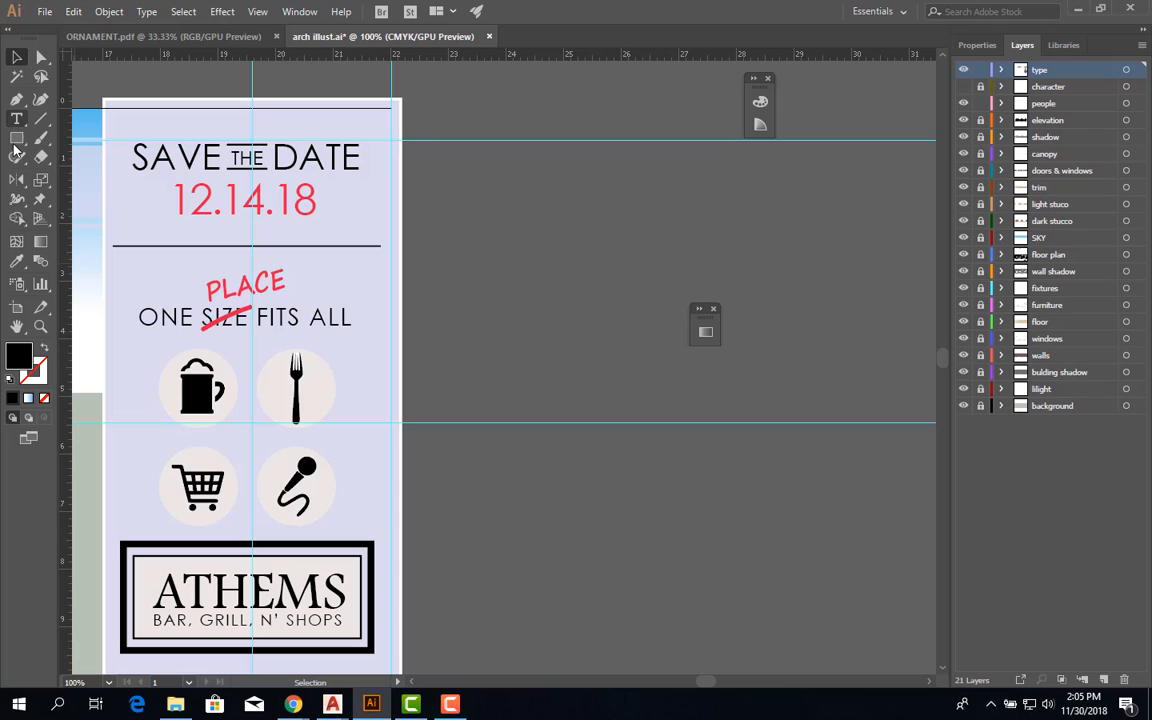
# Create point text on the blank canvas with sample lines starting "dsfadsfadsfa" and "asd", and delete it
pyautogui.click(18, 120)
pyautogui.click(515, 238)
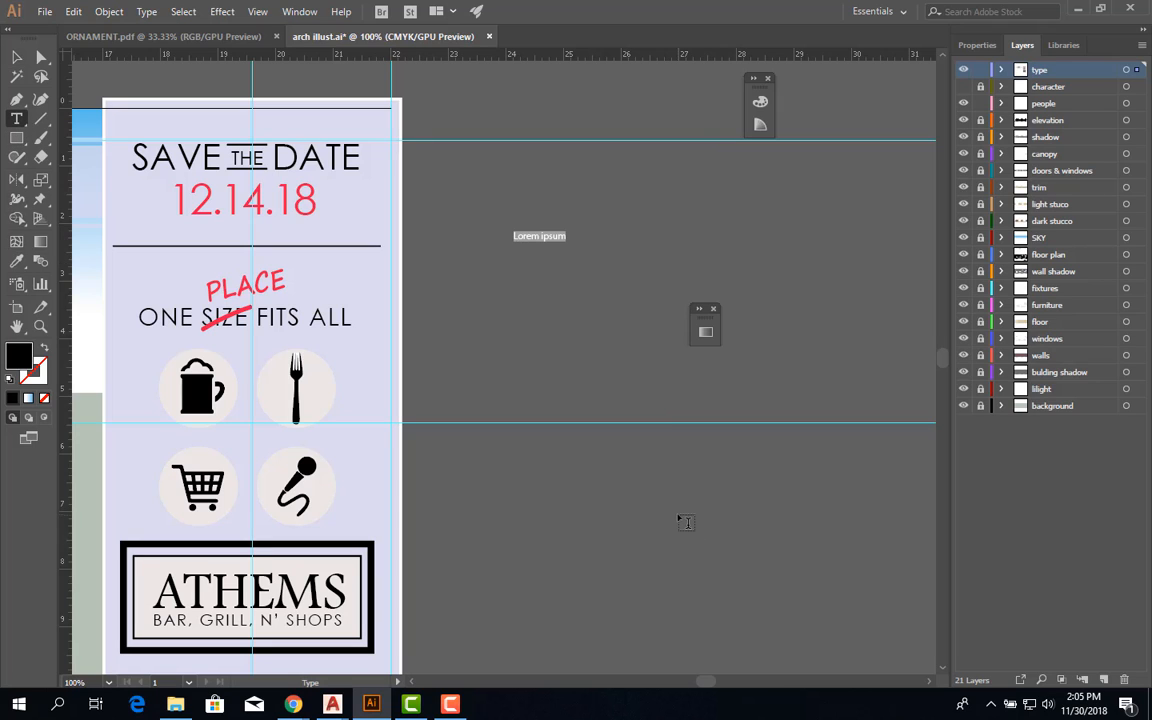
pyautogui.write('dsfadsfadsfa')
pyautogui.press('Return')
pyautogui.write('asd')
pyautogui.press('Return')
pyautogui.write('fa df a dsf asd ')
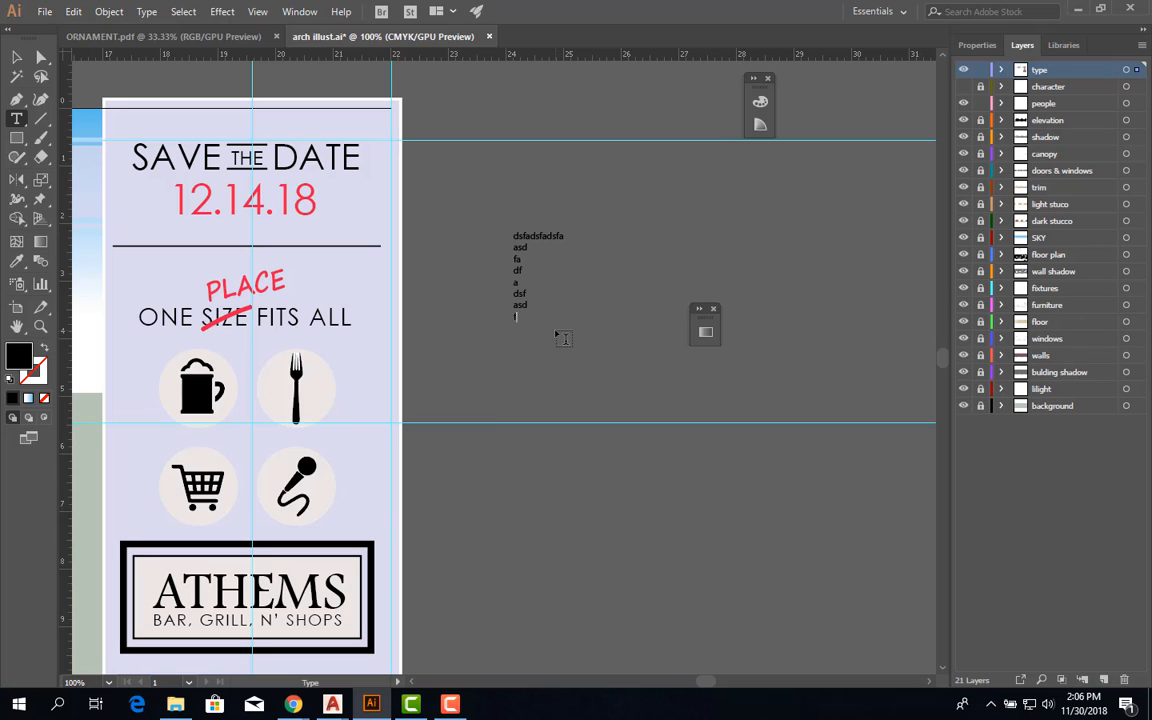
pyautogui.write('fasdfasdfasdfasdf')
pyautogui.click(17, 57)
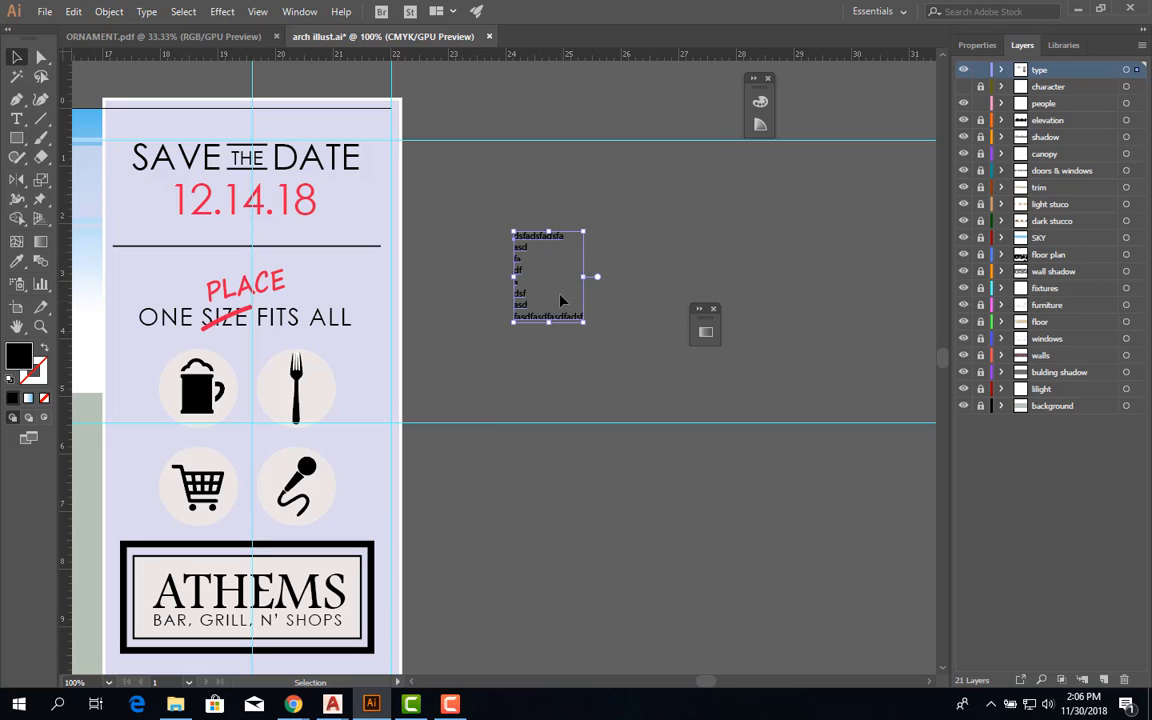
pyautogui.press('Delete')
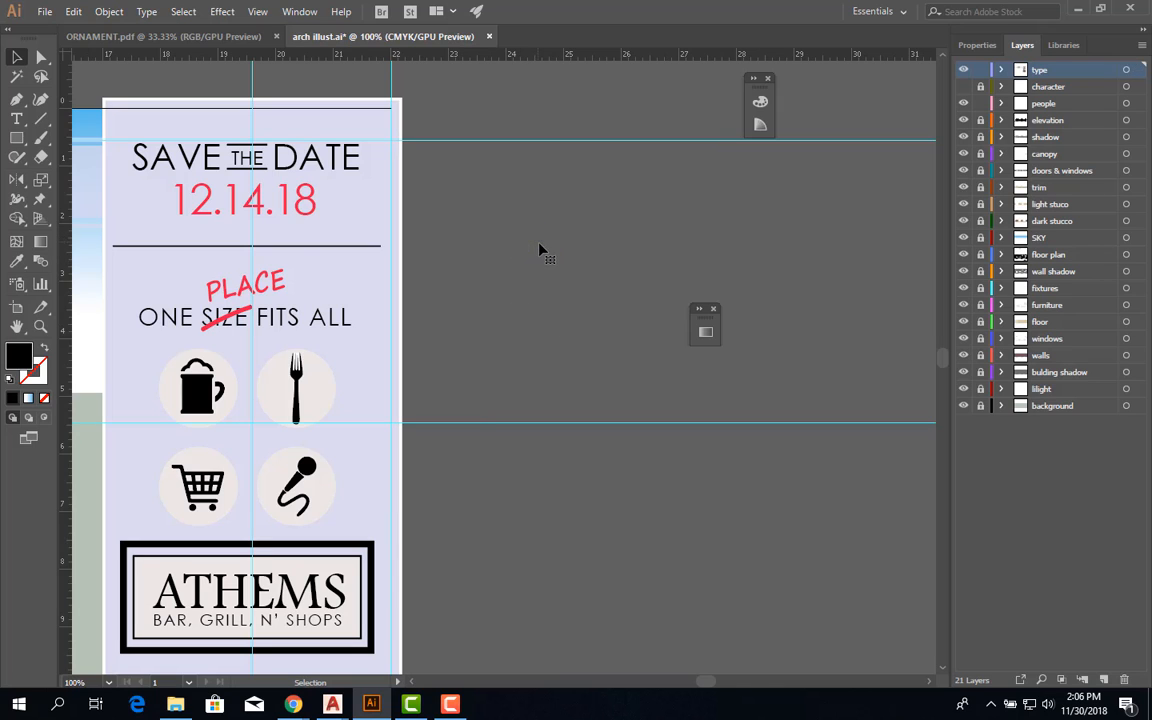
# Place a new point text object on the blank canvas beside the side panel and show its properties
pyautogui.click(17, 120)
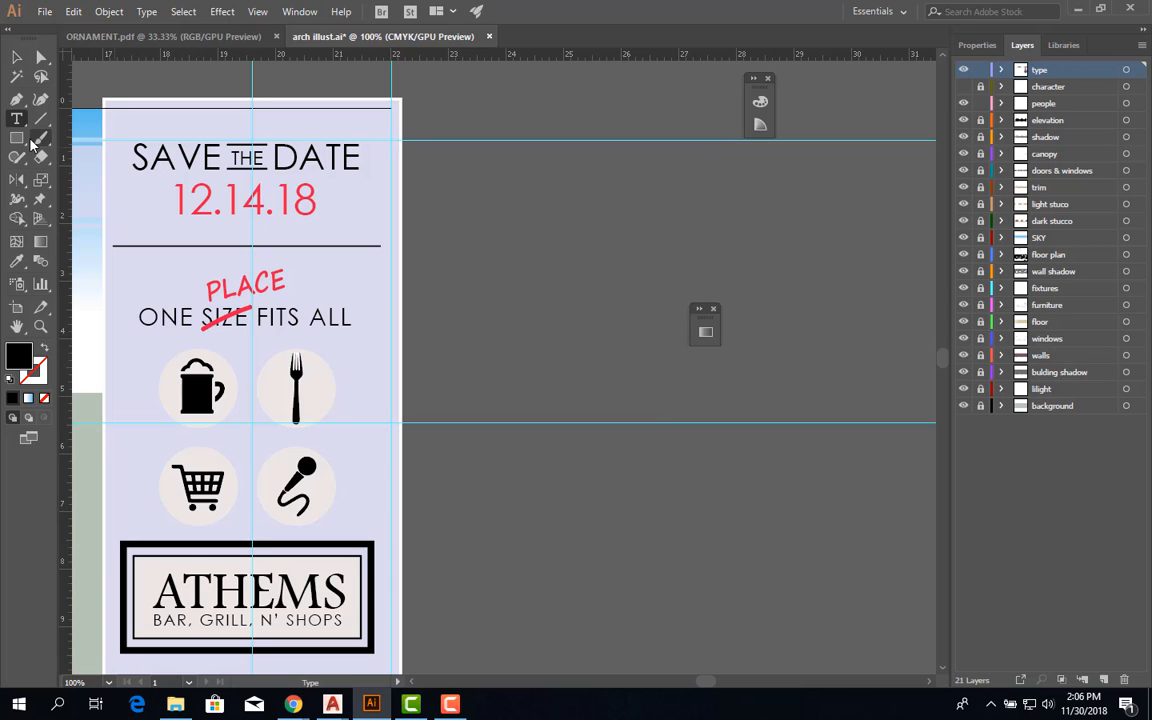
pyautogui.click(17, 120)
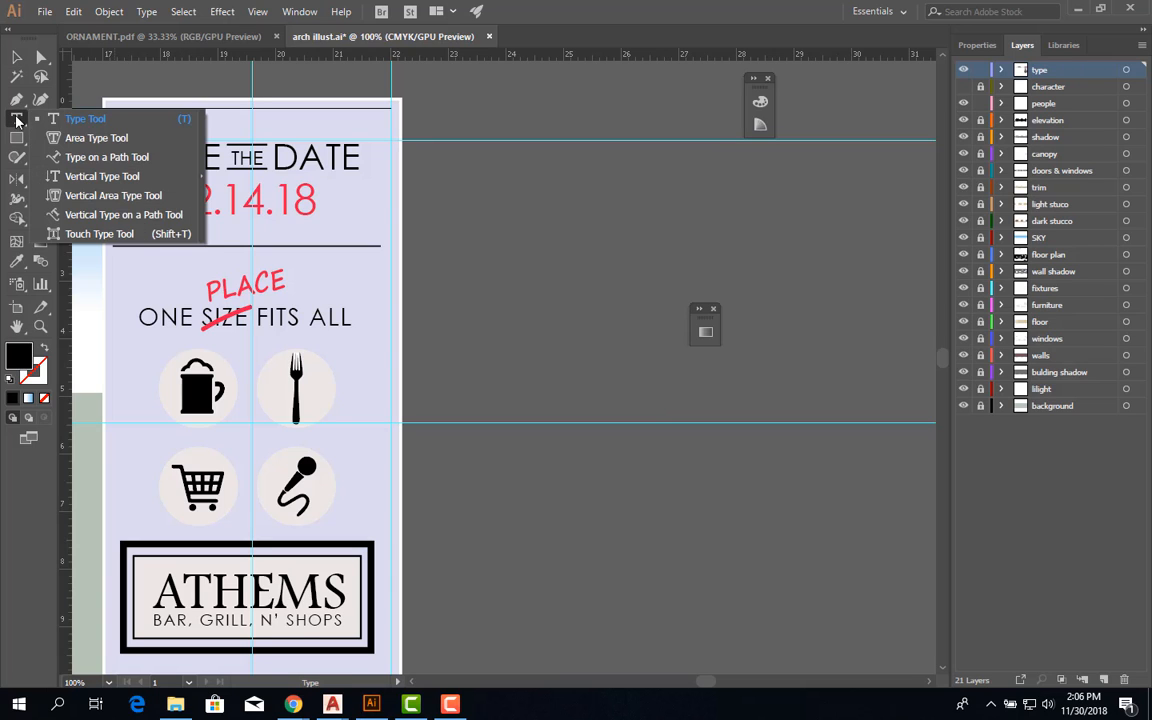
pyautogui.click(75, 118)
pyautogui.click(538, 243)
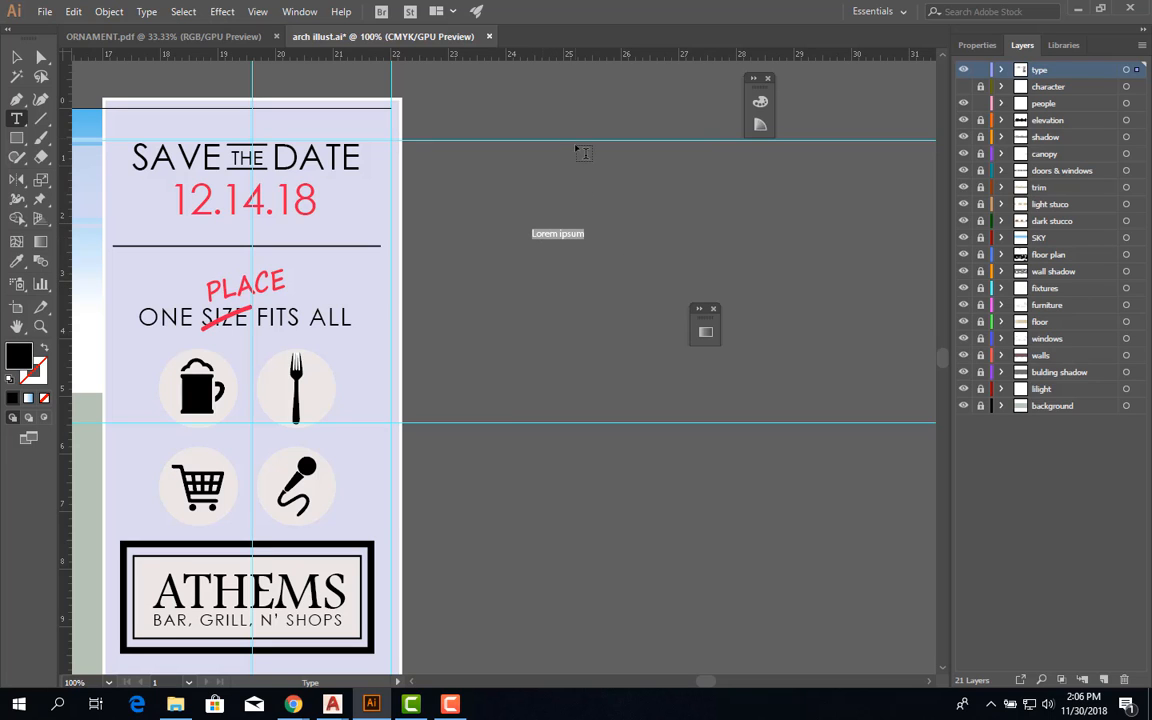
pyautogui.click(963, 46)
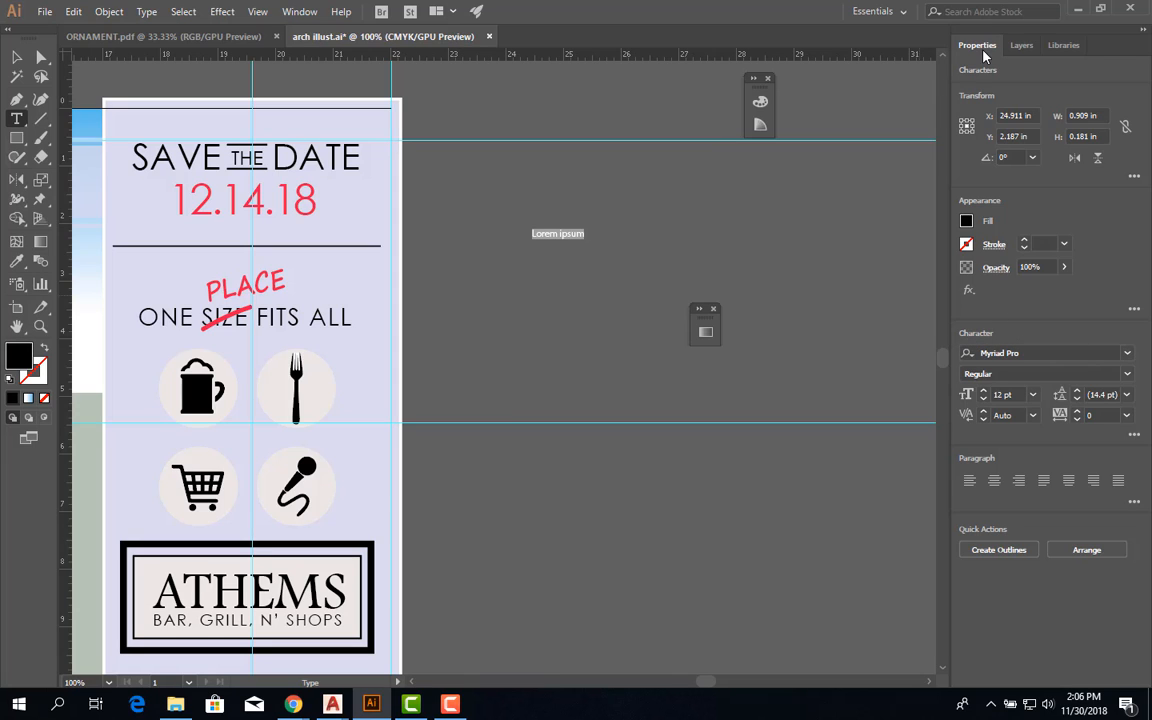
pyautogui.click(15, 119)
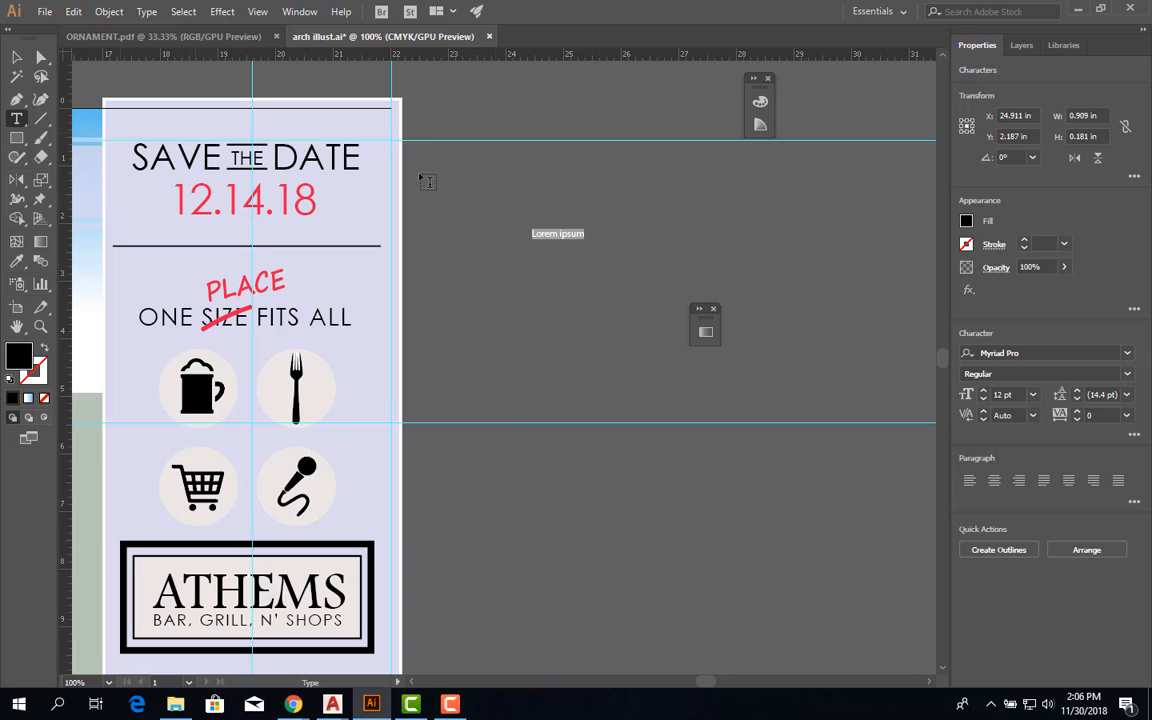
pyautogui.click(540, 236)
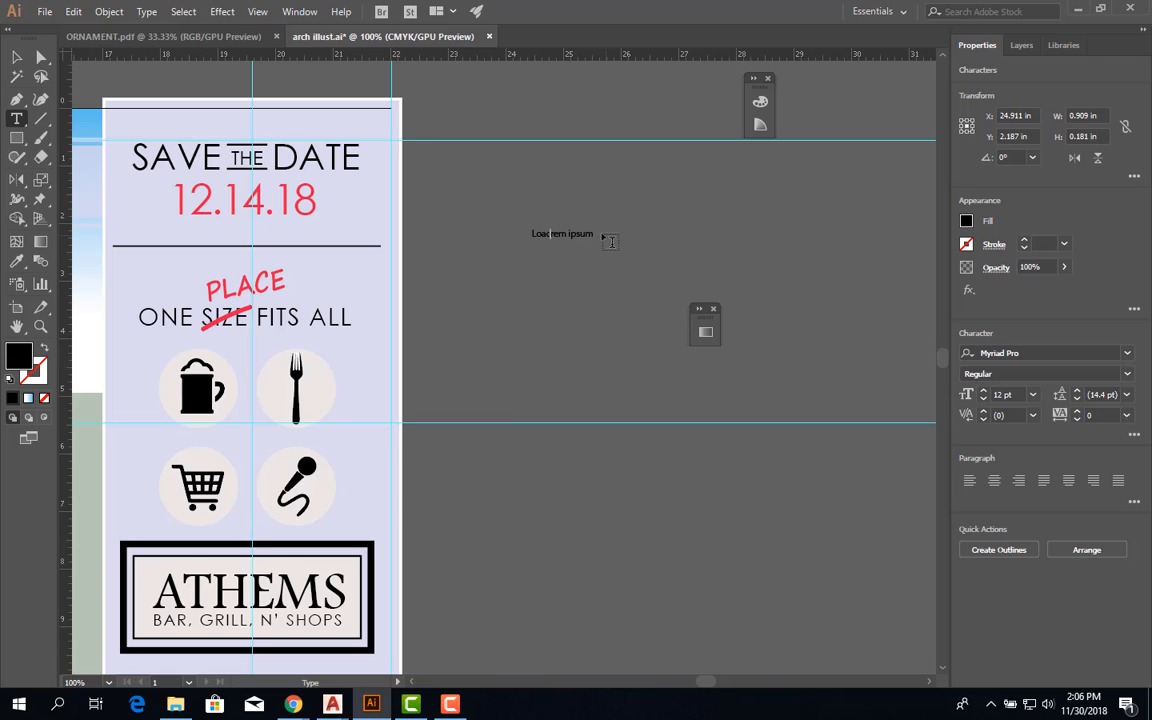
pyautogui.moveTo(482, 231); pyautogui.dragTo(604, 235)
pyautogui.press('Escape')
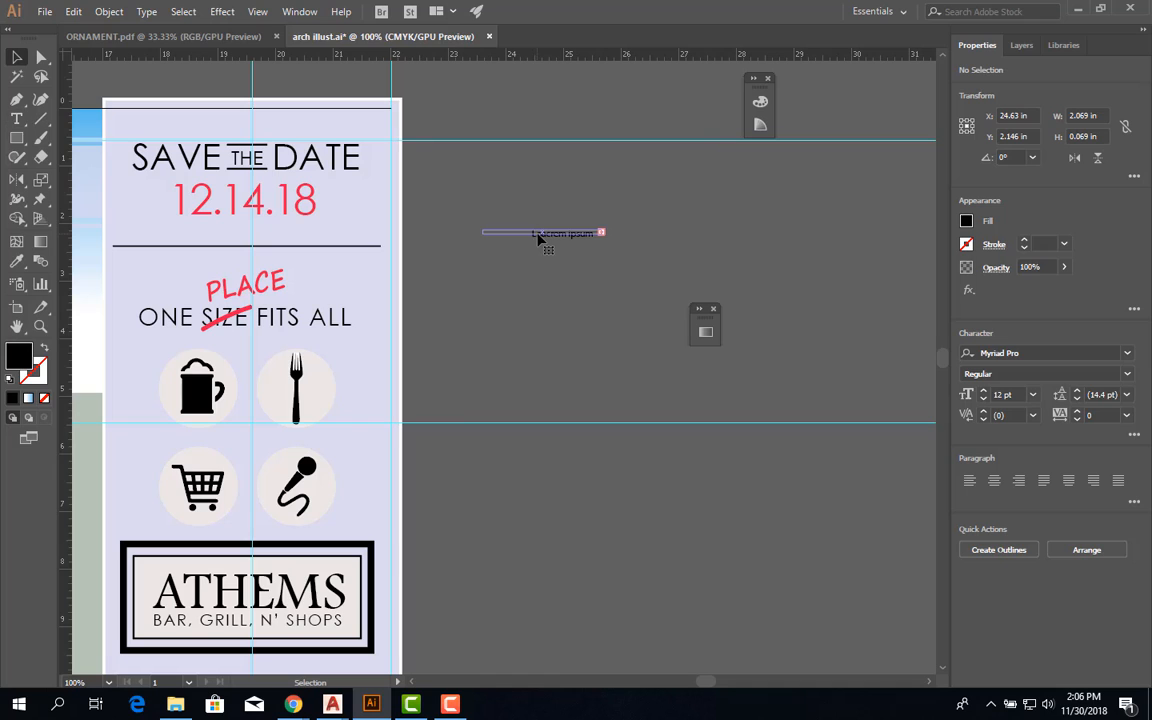
pyautogui.press('Delete')
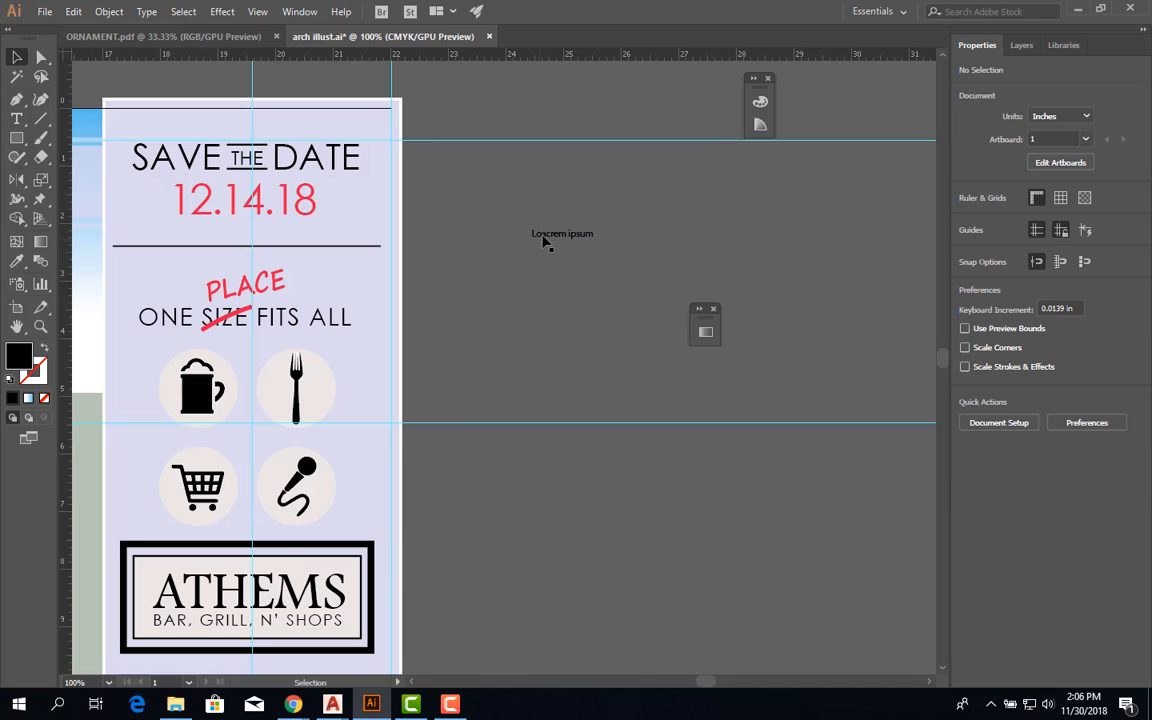
# Replace the point text's placeholder content with "save the date"
pyautogui.doubleClick(552, 237)
pyautogui.hotkey('ctrl', 'a')
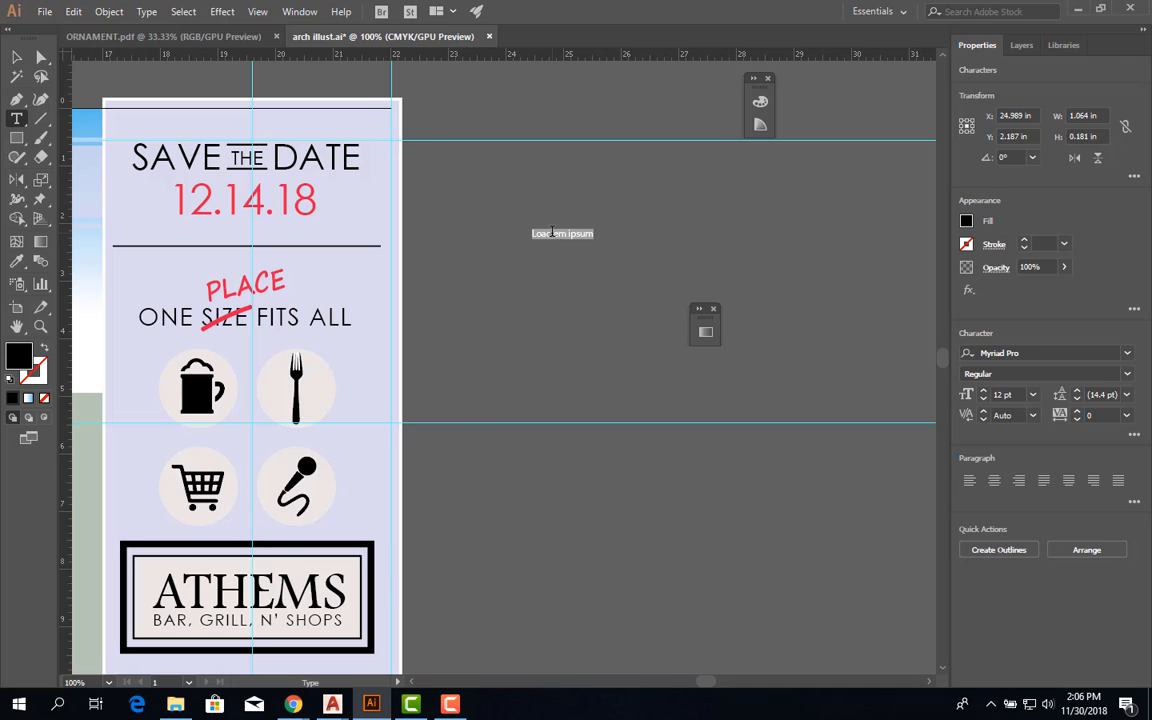
pyautogui.write('asdf')
pyautogui.press('BackSpace')
pyautogui.press('BackSpace')
pyautogui.press('BackSpace')
pyautogui.press('BackSpace')
pyautogui.write('save the date')
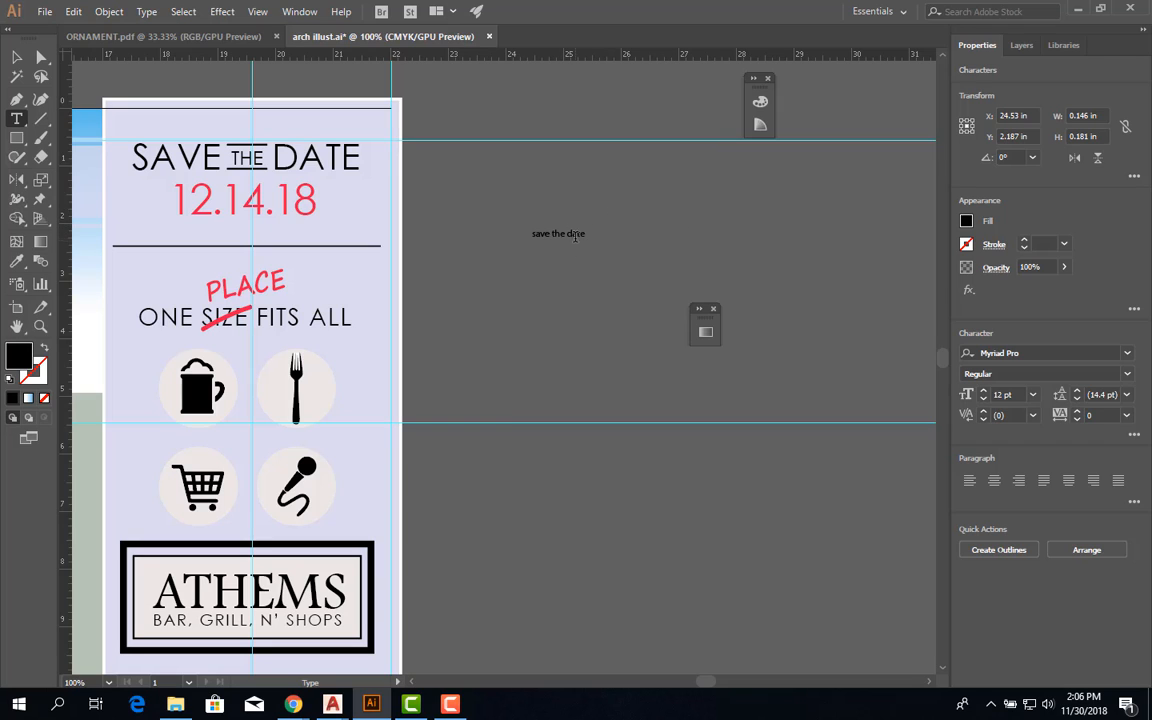
# Select the whole "save the date" text and set its font to Bauhaus 93
pyautogui.moveTo(585, 234); pyautogui.dragTo(536, 240)
pyautogui.click(536, 240)
pyautogui.tripleClick(548, 233)
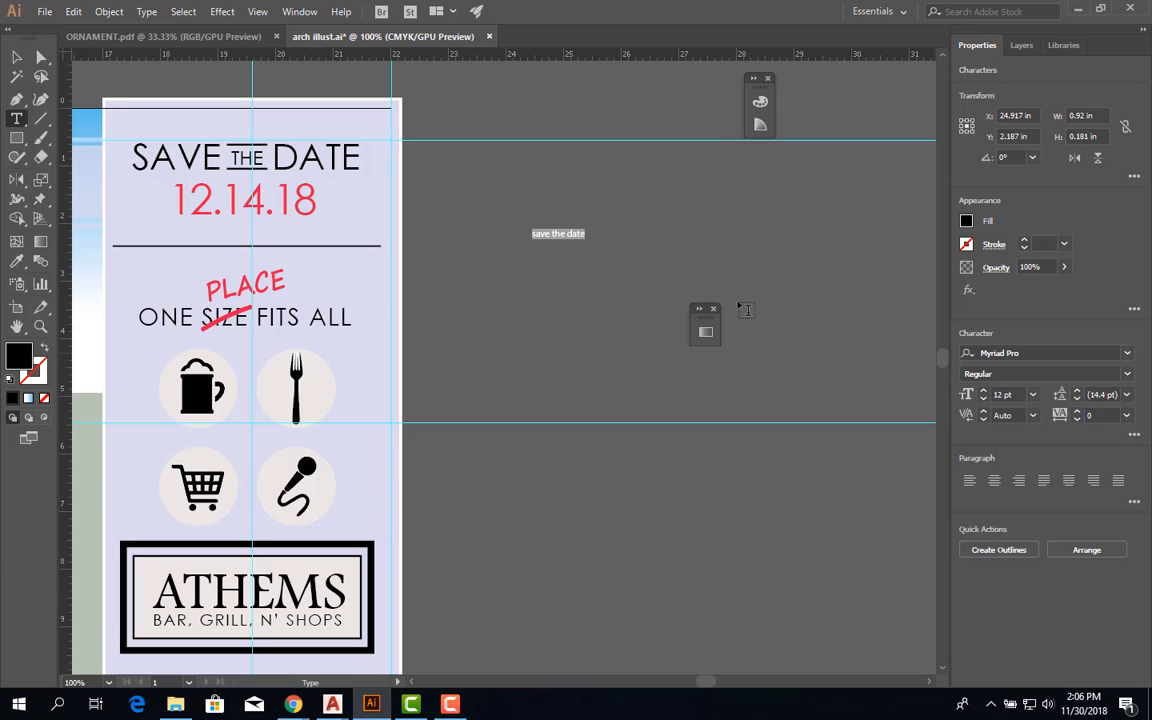
pyautogui.click(1127, 353)
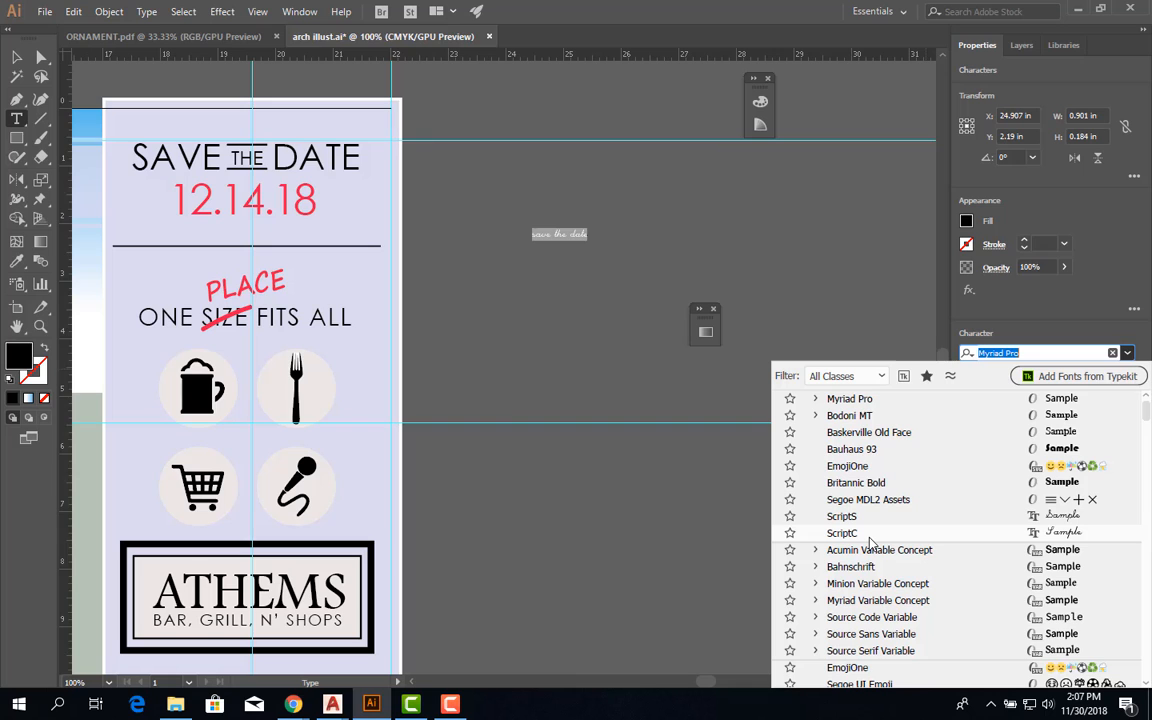
pyautogui.scroll(-1, 870, 541)
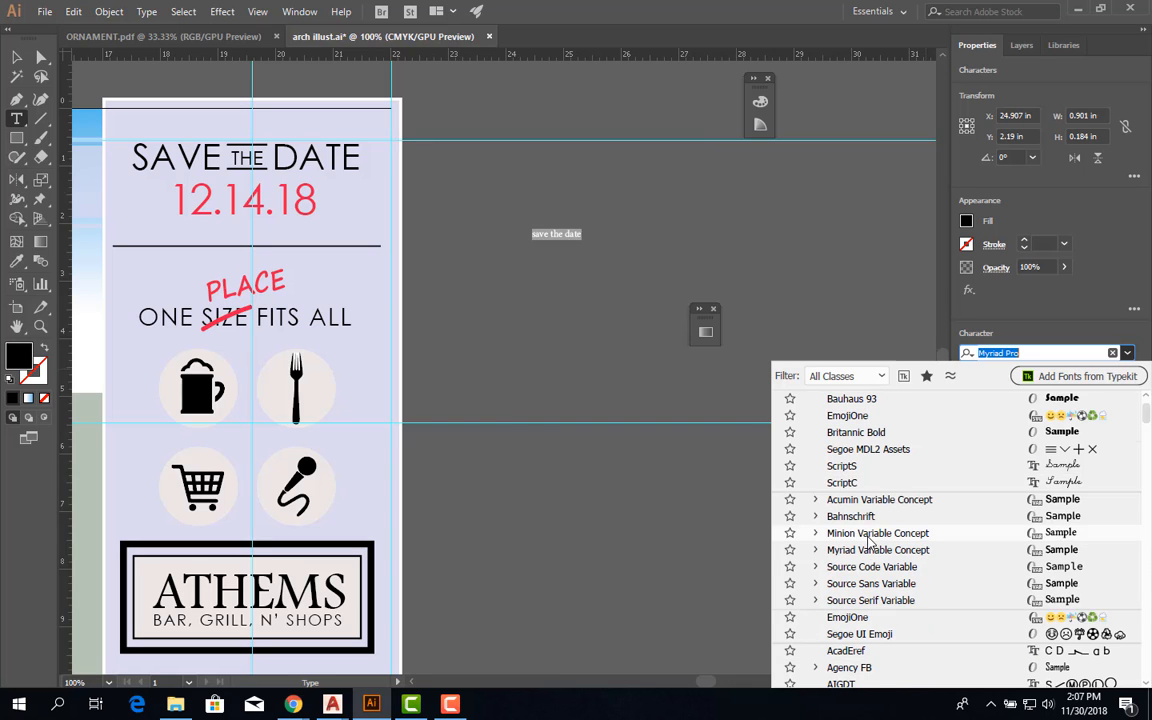
pyautogui.scroll(-1, 870, 541)
pyautogui.scroll(2, 872, 541)
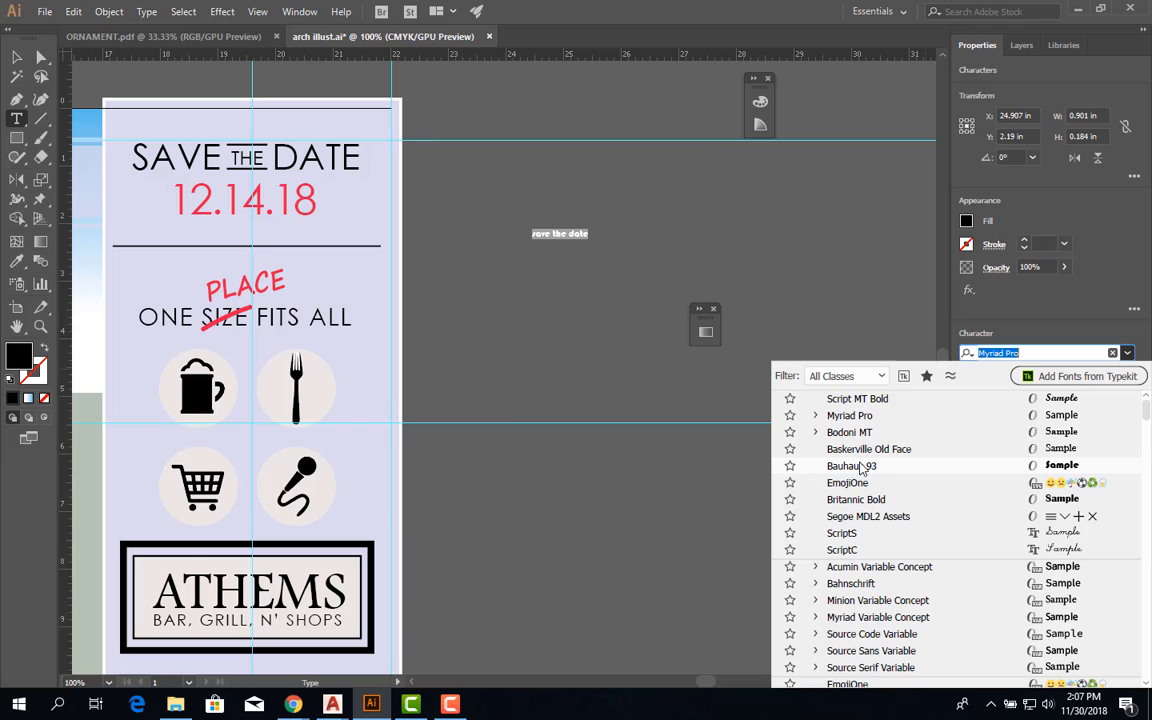
pyautogui.click(855, 467)
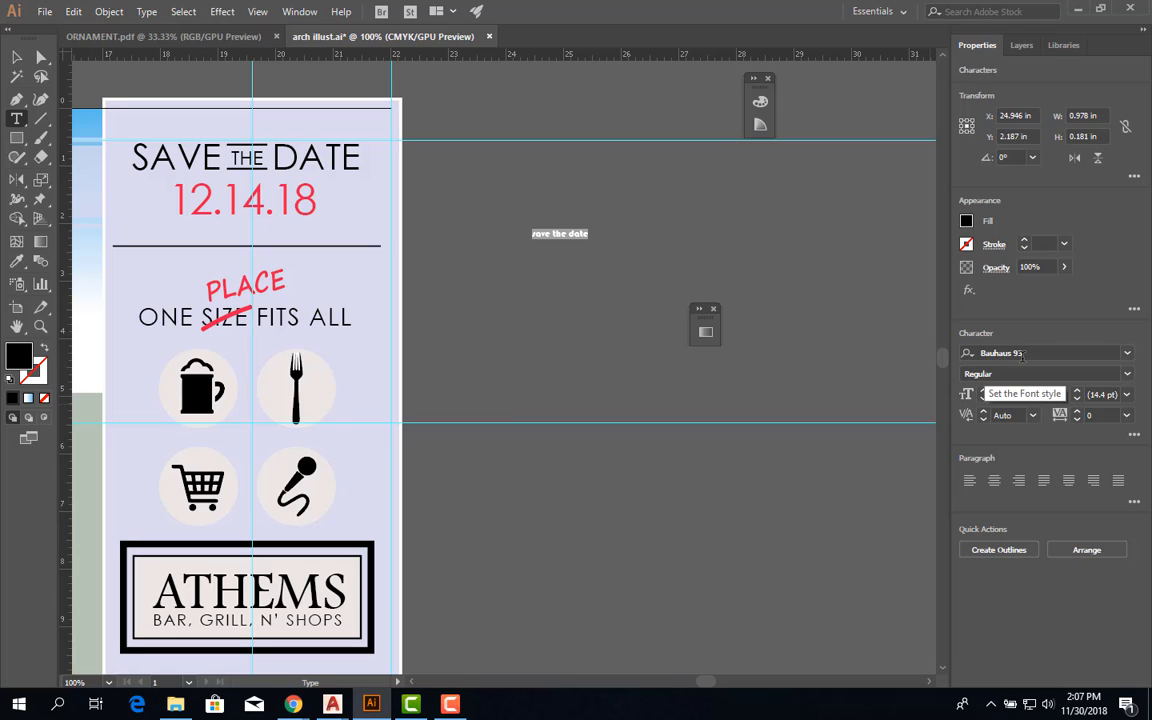
# Check the font's available styles, and change the selected text's font to Britannic Bold
pyautogui.click(988, 374)
pyautogui.click(1128, 376)
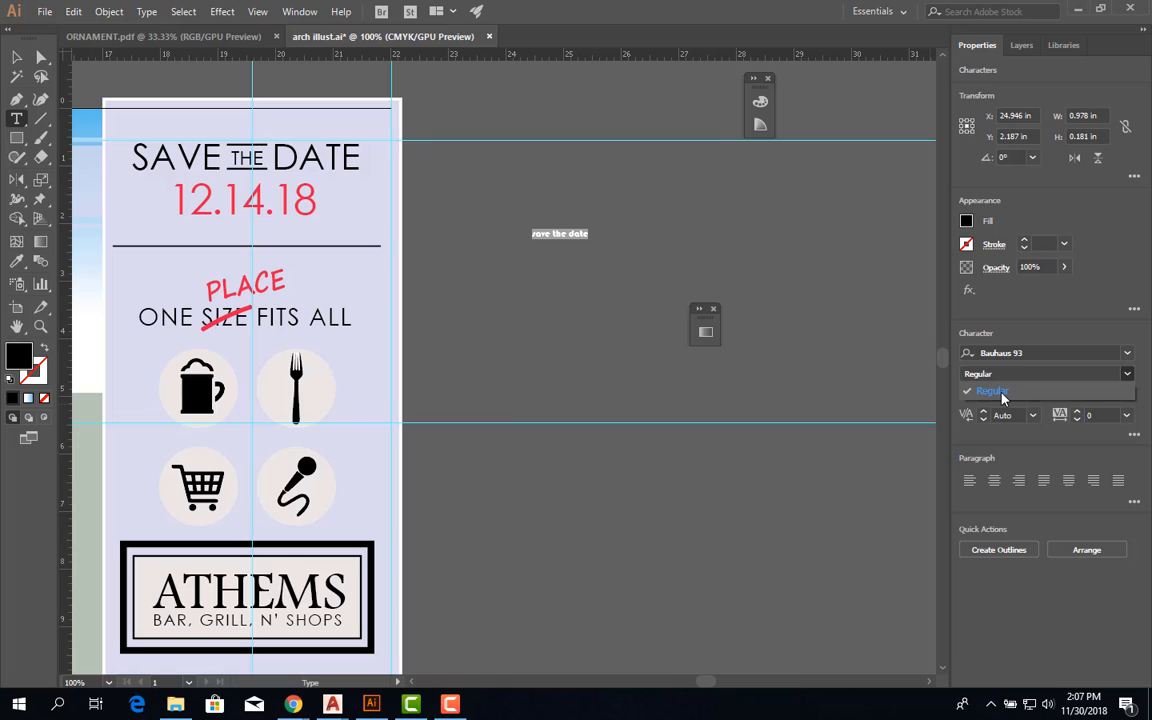
pyautogui.click(1126, 355)
pyautogui.click(1126, 357)
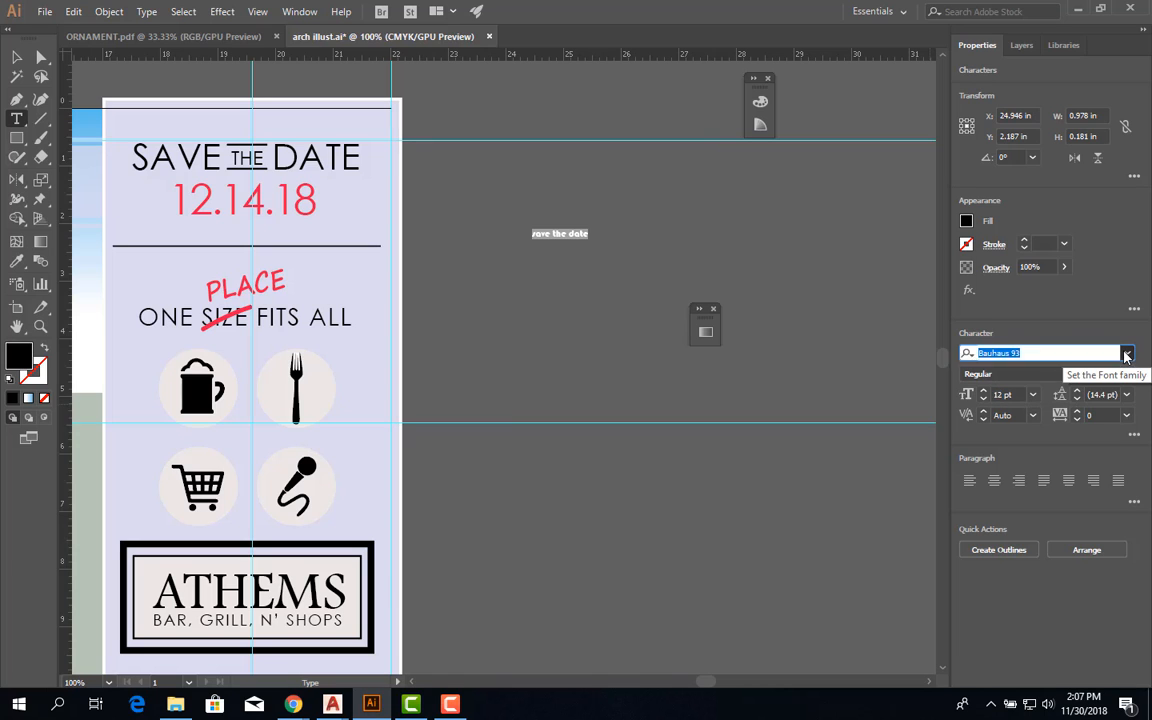
pyautogui.click(871, 498)
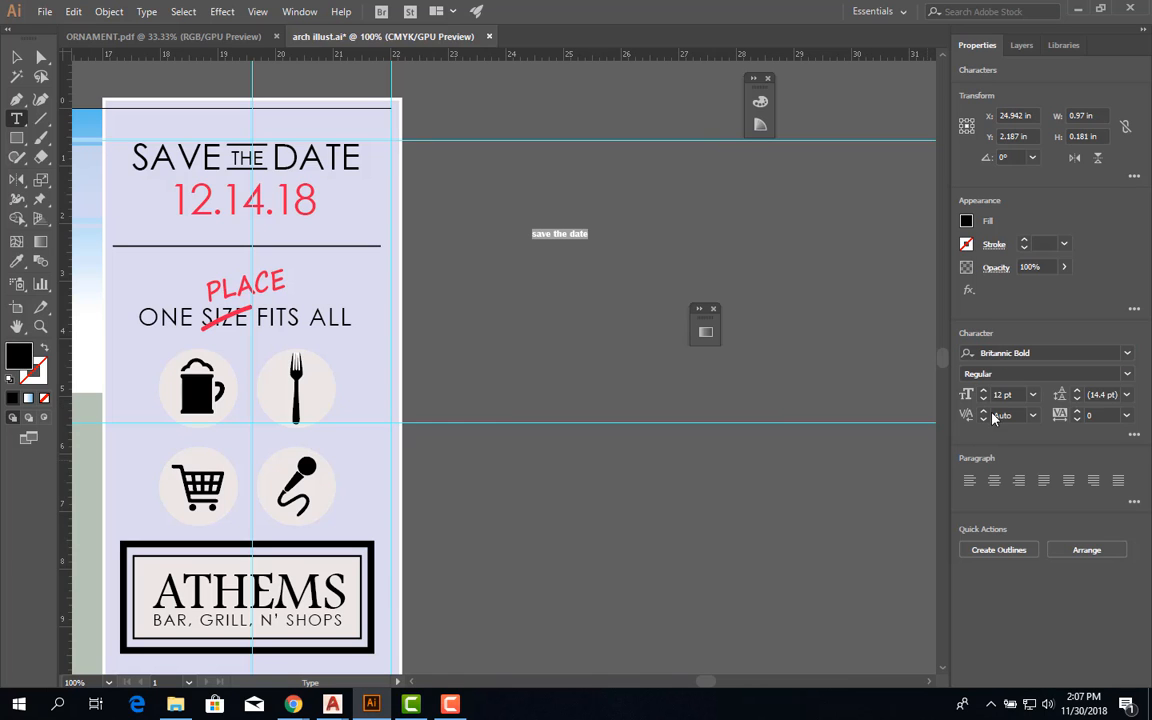
pyautogui.click(1127, 375)
pyautogui.click(1126, 358)
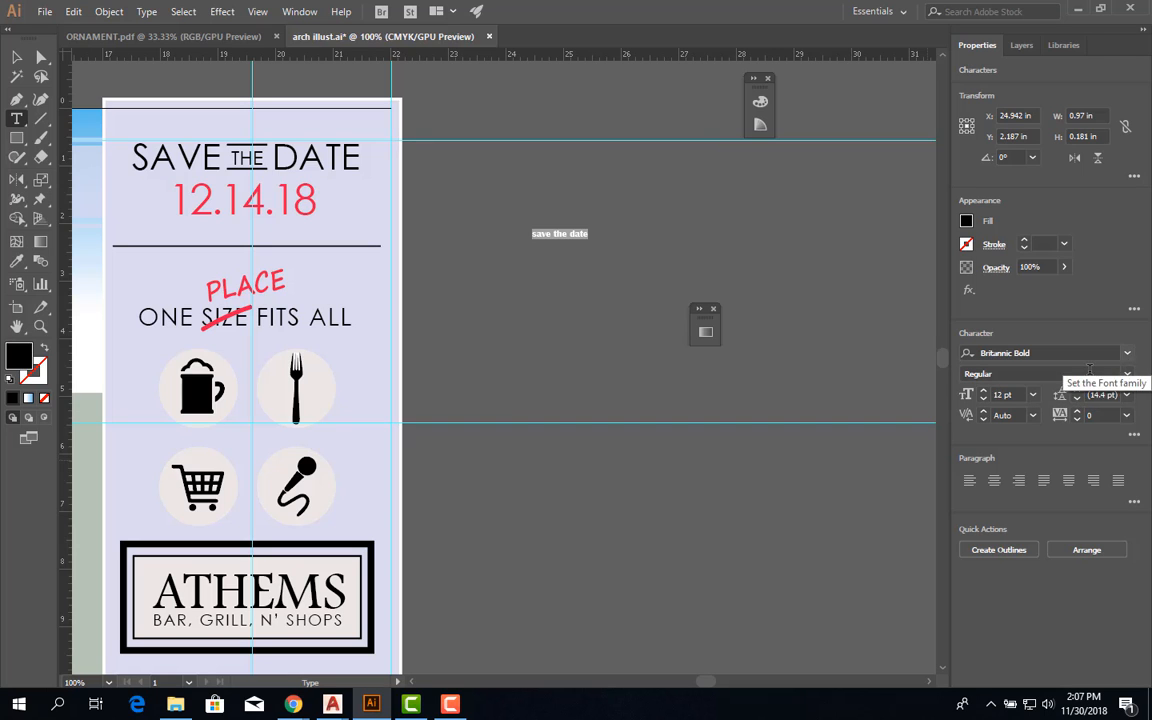
# Change the selected "save the date" text to Arial with the Narrow style
pyautogui.click(1127, 353)
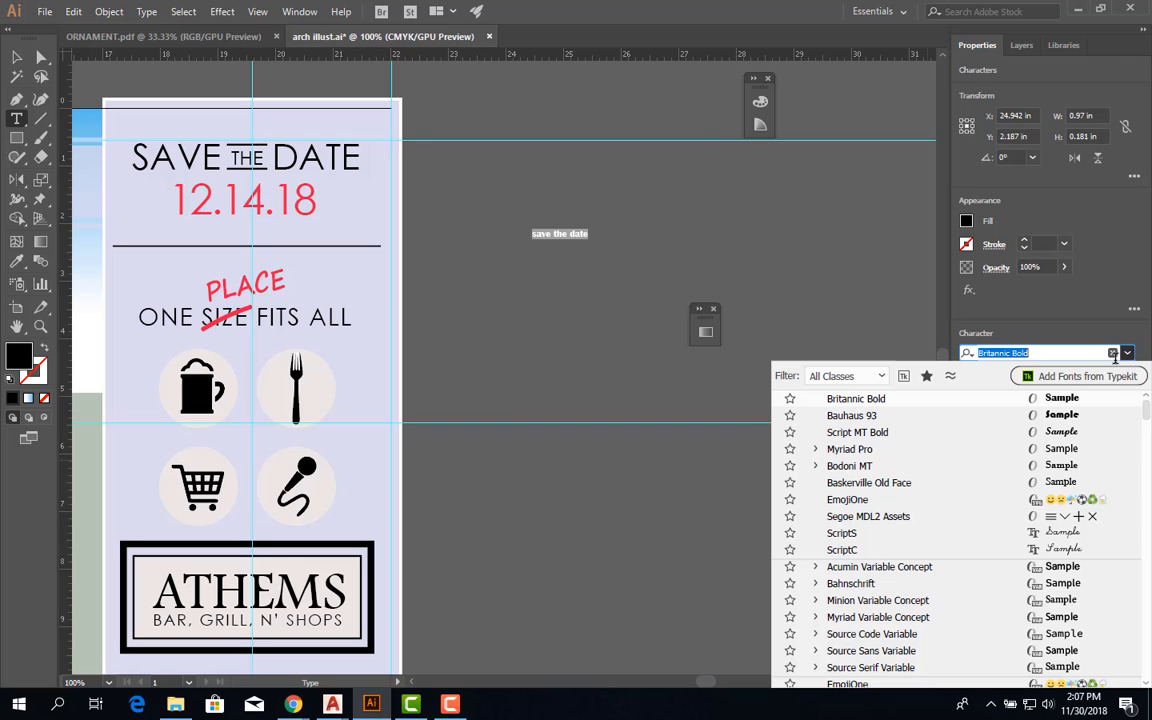
pyautogui.scroll(-5, 903, 490)
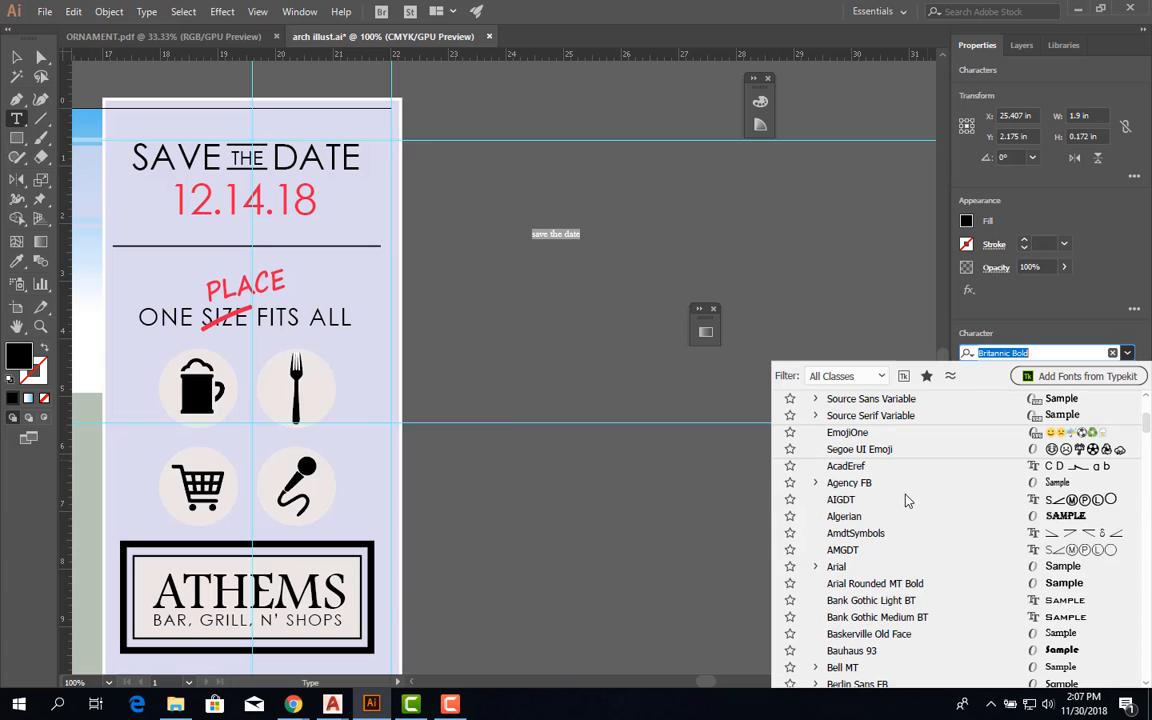
pyautogui.click(830, 567)
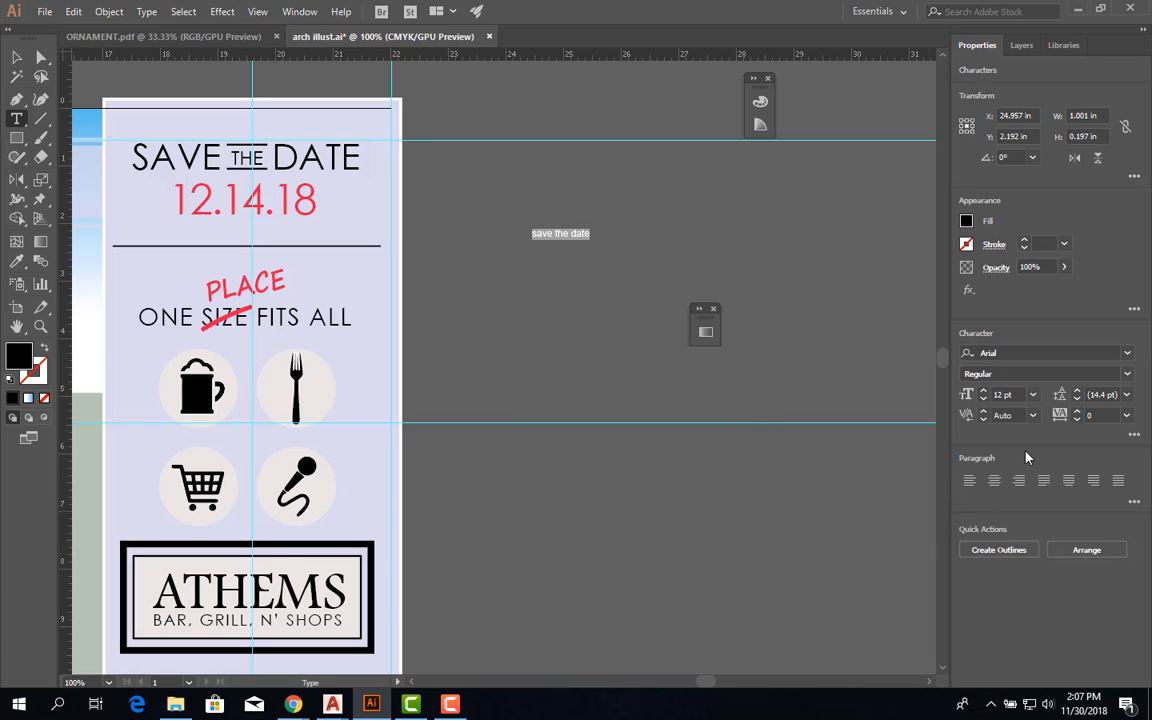
pyautogui.click(1133, 374)
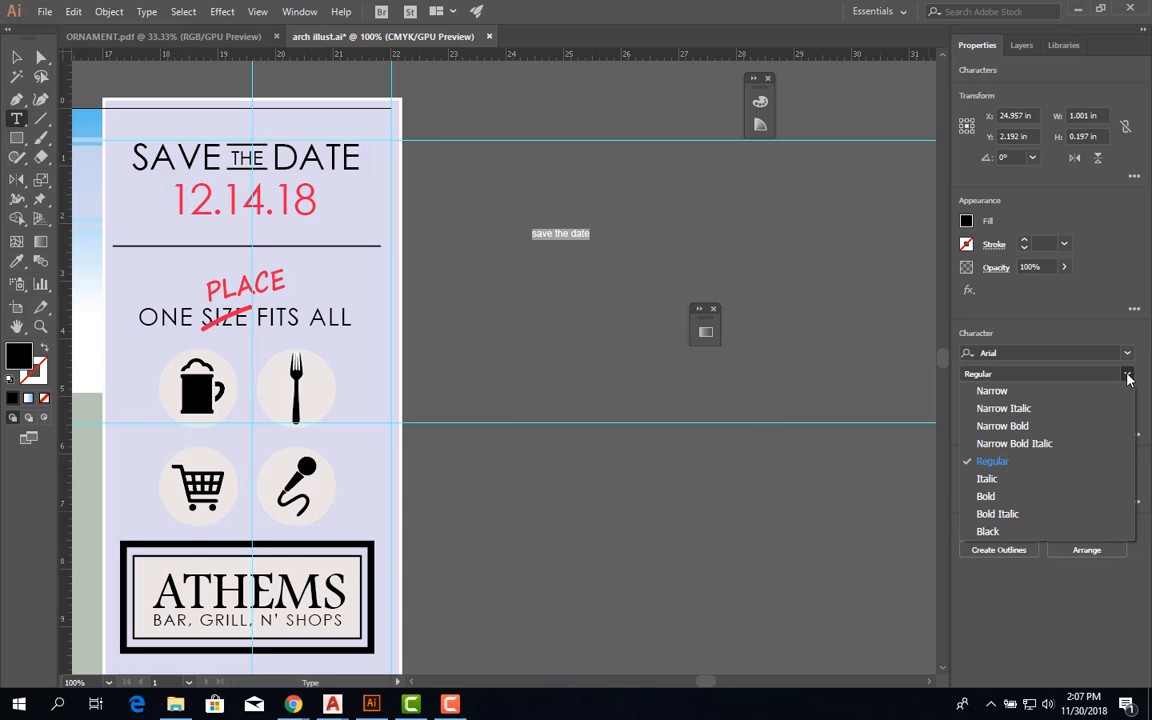
pyautogui.click(995, 388)
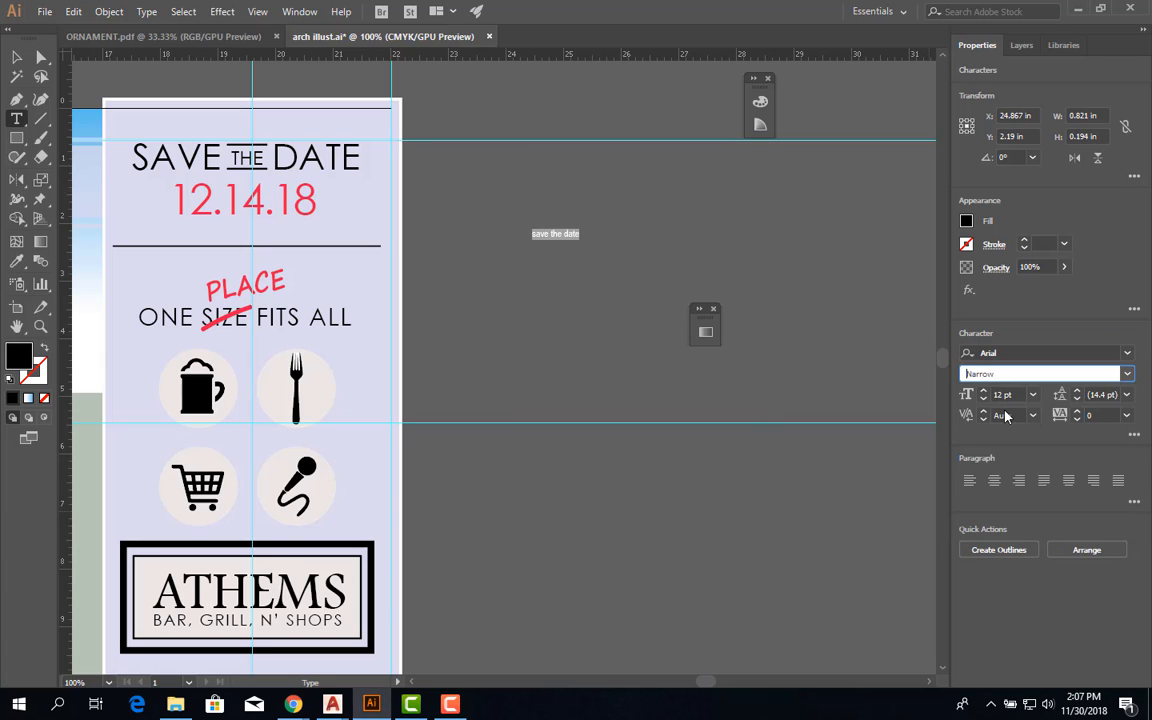
# Try the Arial styles Narrow Bold Italic and Bold Italic on the selected text
pyautogui.click(1130, 376)
pyautogui.click(968, 442)
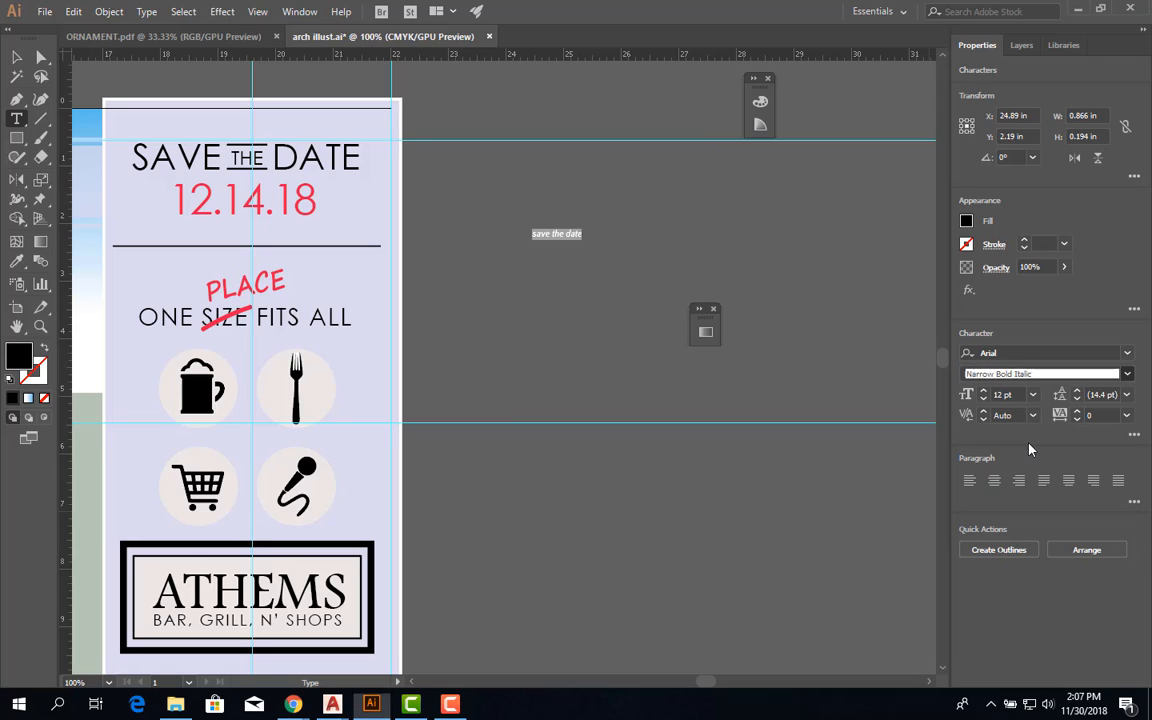
pyautogui.click(1127, 373)
pyautogui.click(1038, 515)
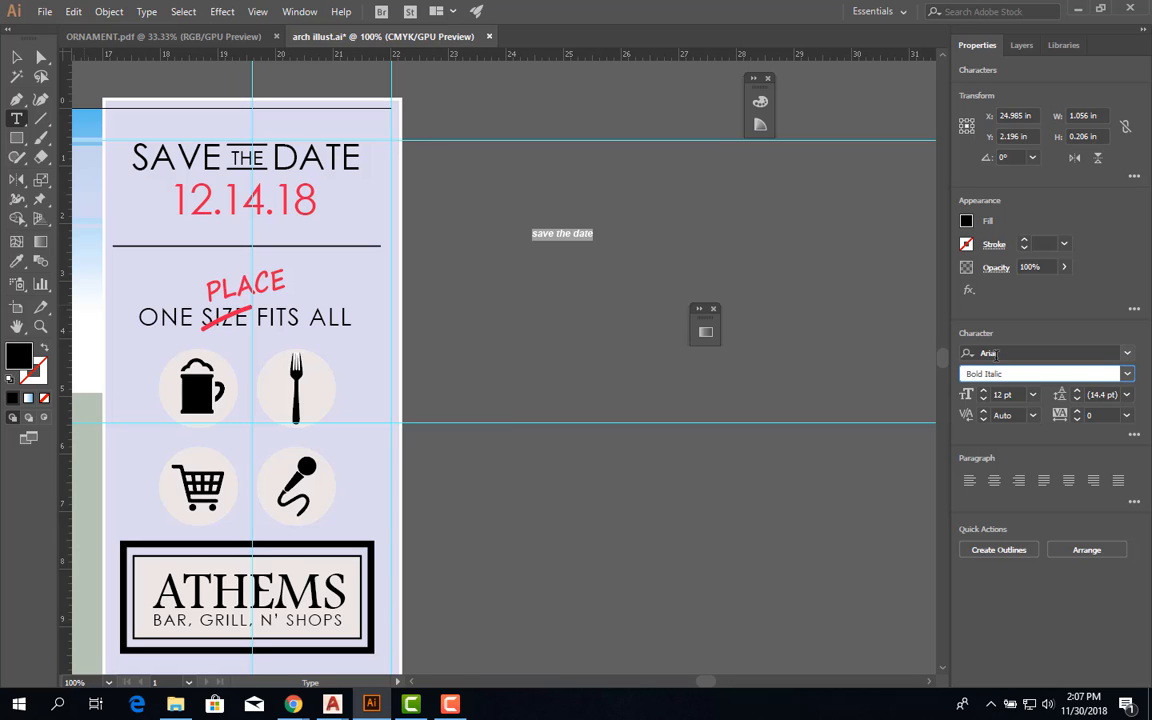
pyautogui.click(1129, 376)
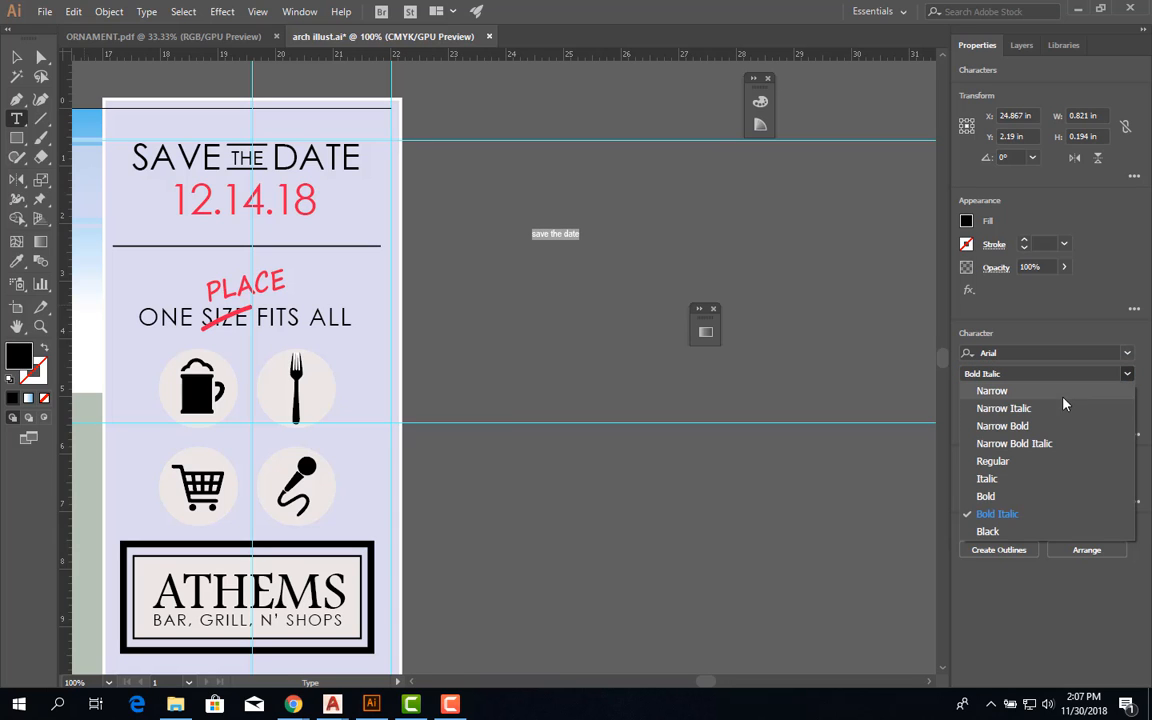
pyautogui.click(1135, 362)
# Set the selected "save the date" text to the Bauhaus 93 font at 30 pt
pyautogui.click(1129, 355)
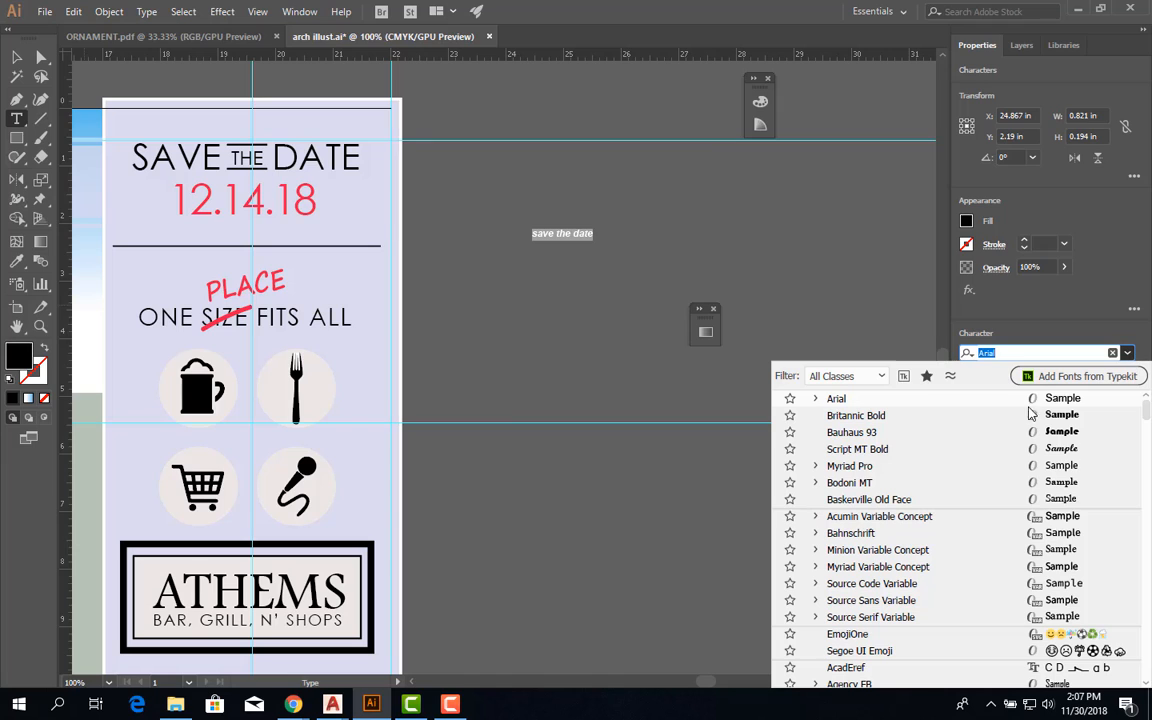
pyautogui.click(860, 434)
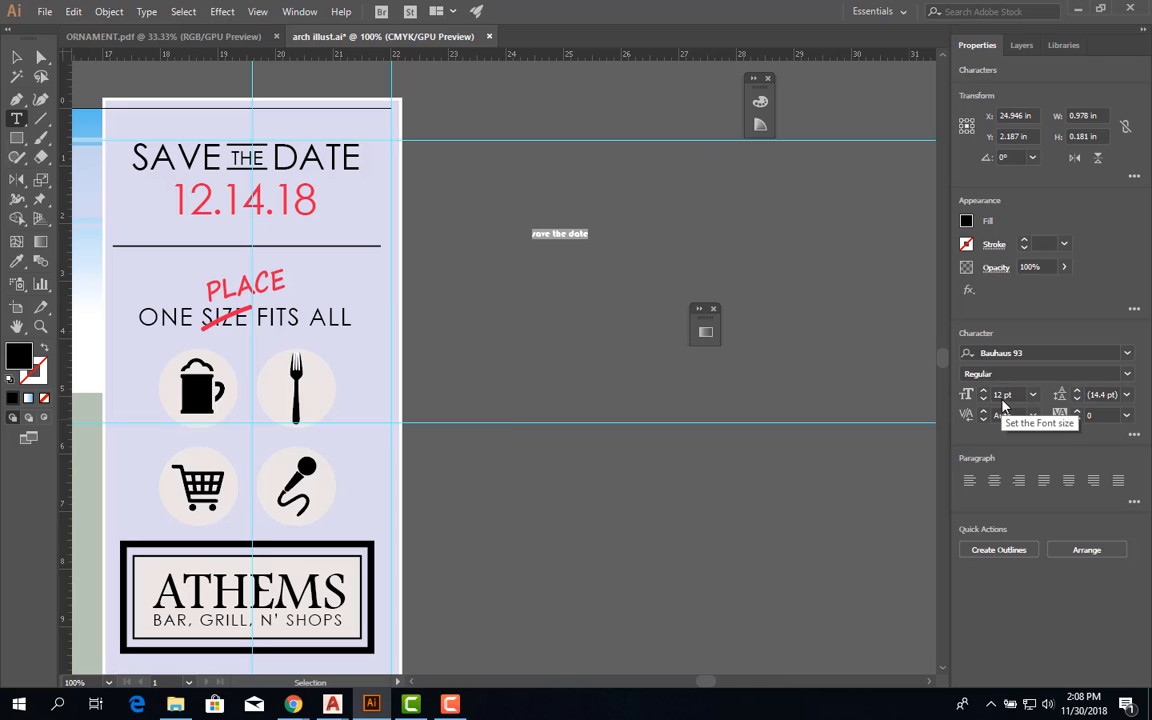
pyautogui.click(984, 395)
pyautogui.click(984, 395)
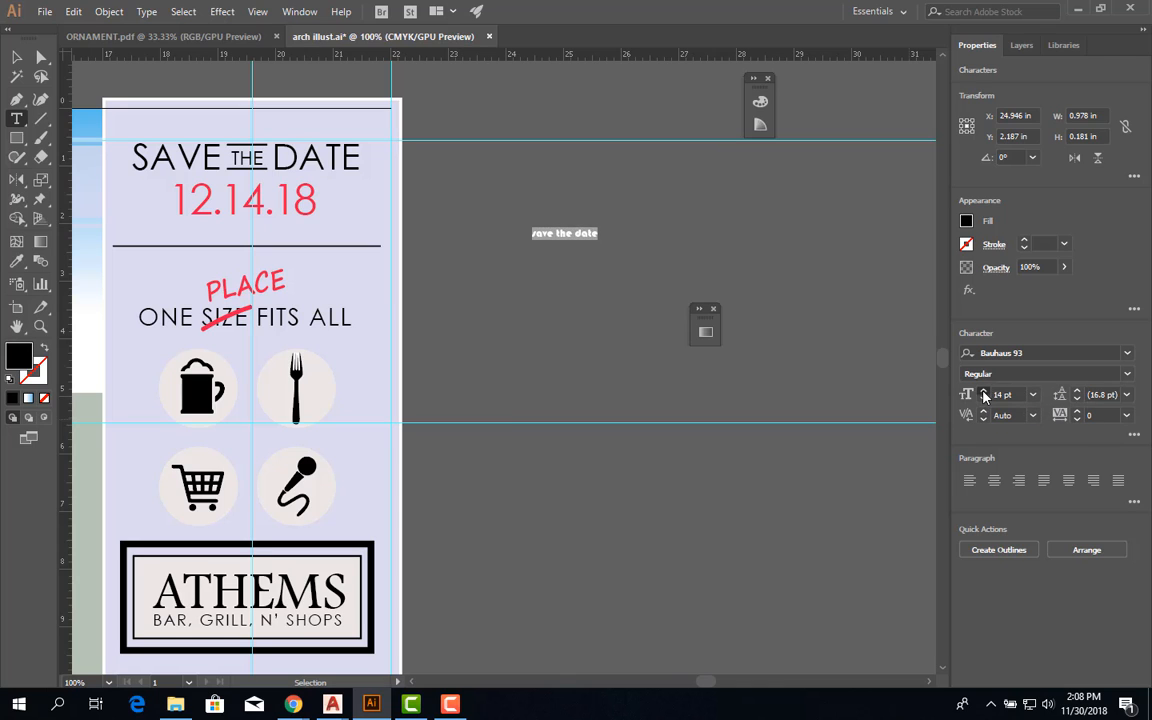
pyautogui.click(984, 395)
pyautogui.click(984, 395)
pyautogui.click(984, 395)
pyautogui.click(984, 395)
pyautogui.click(984, 395)
pyautogui.click(984, 395)
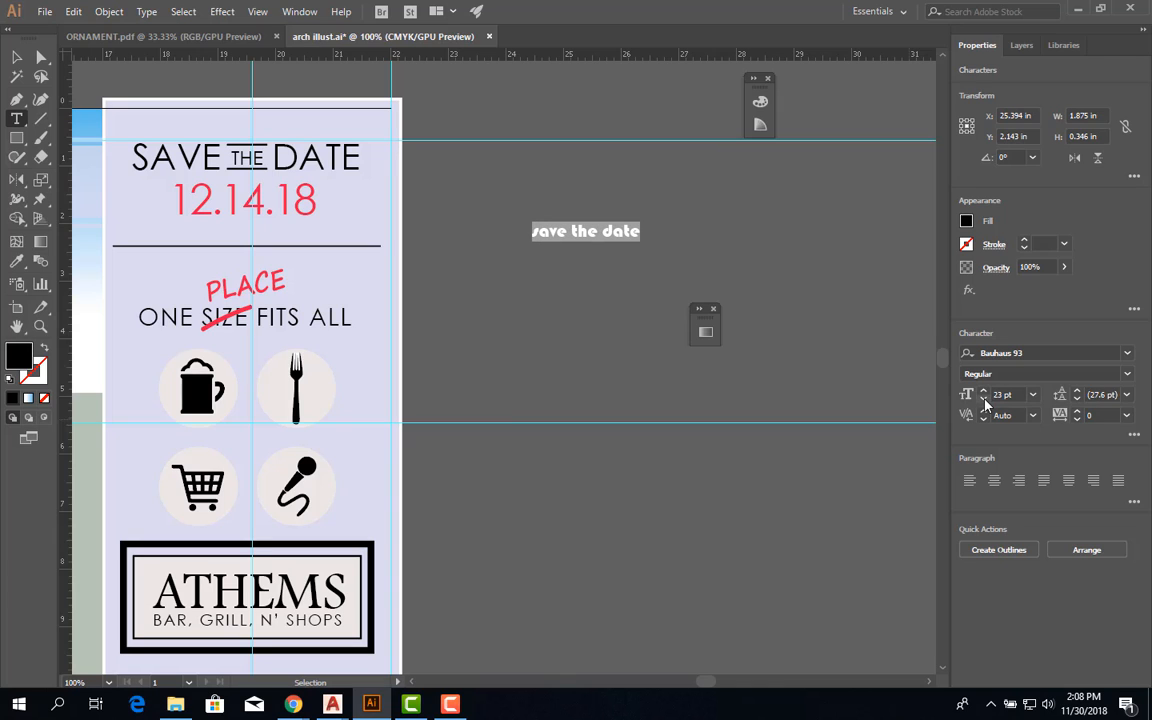
pyautogui.click(984, 399)
pyautogui.click(984, 399)
pyautogui.click(984, 399)
pyautogui.click(984, 399)
pyautogui.click(984, 399)
pyautogui.click(984, 399)
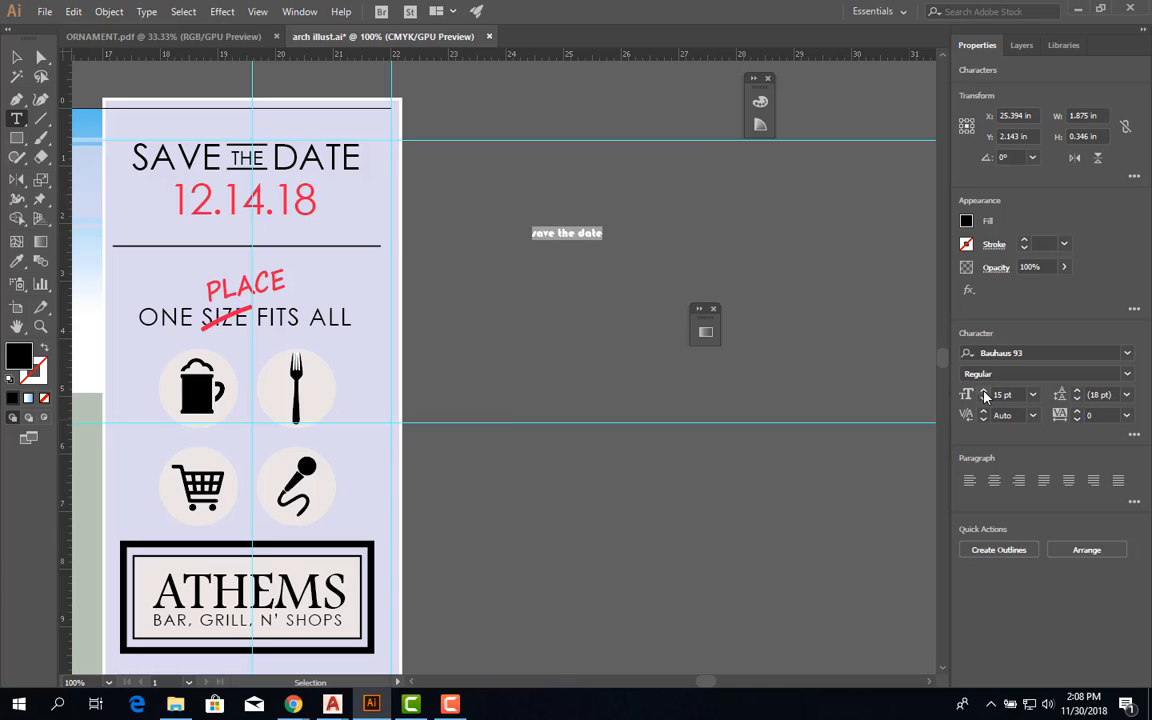
pyautogui.click(984, 391)
pyautogui.click(984, 391)
pyautogui.click(984, 391)
pyautogui.click(984, 391)
pyautogui.click(984, 391)
pyautogui.click(984, 391)
pyautogui.click(984, 391)
pyautogui.click(984, 391)
pyautogui.click(984, 391)
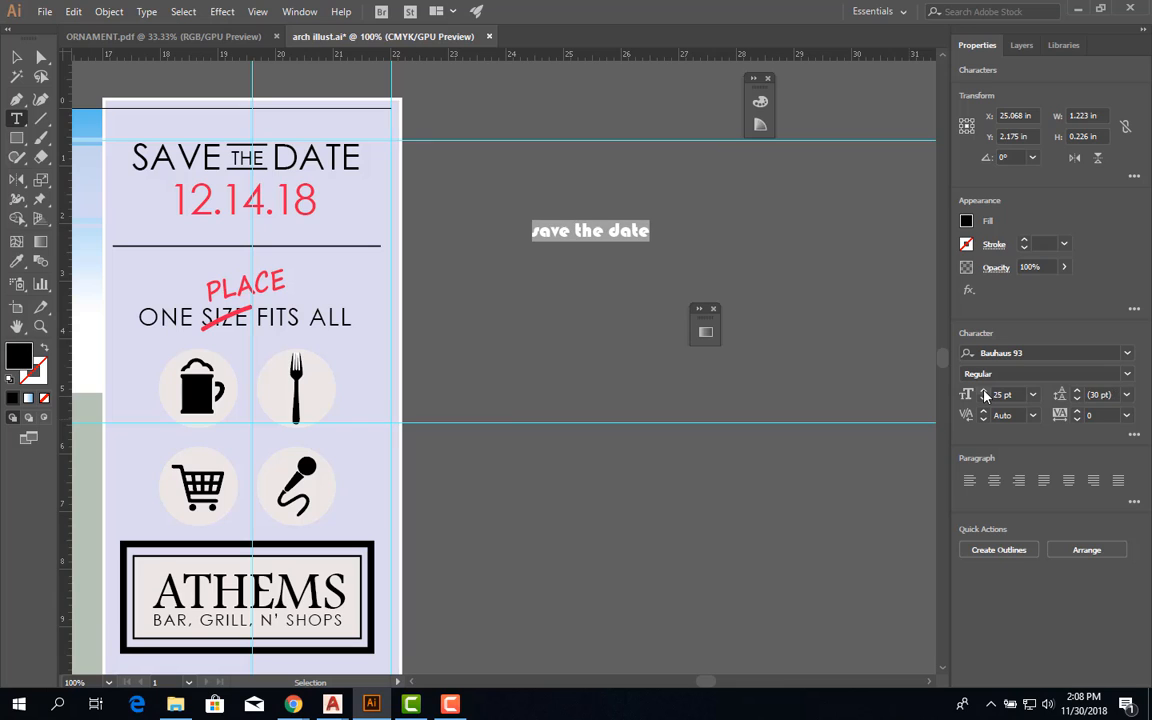
pyautogui.click(984, 391)
pyautogui.click(984, 391)
pyautogui.click(984, 391)
pyautogui.click(984, 391)
pyautogui.click(984, 391)
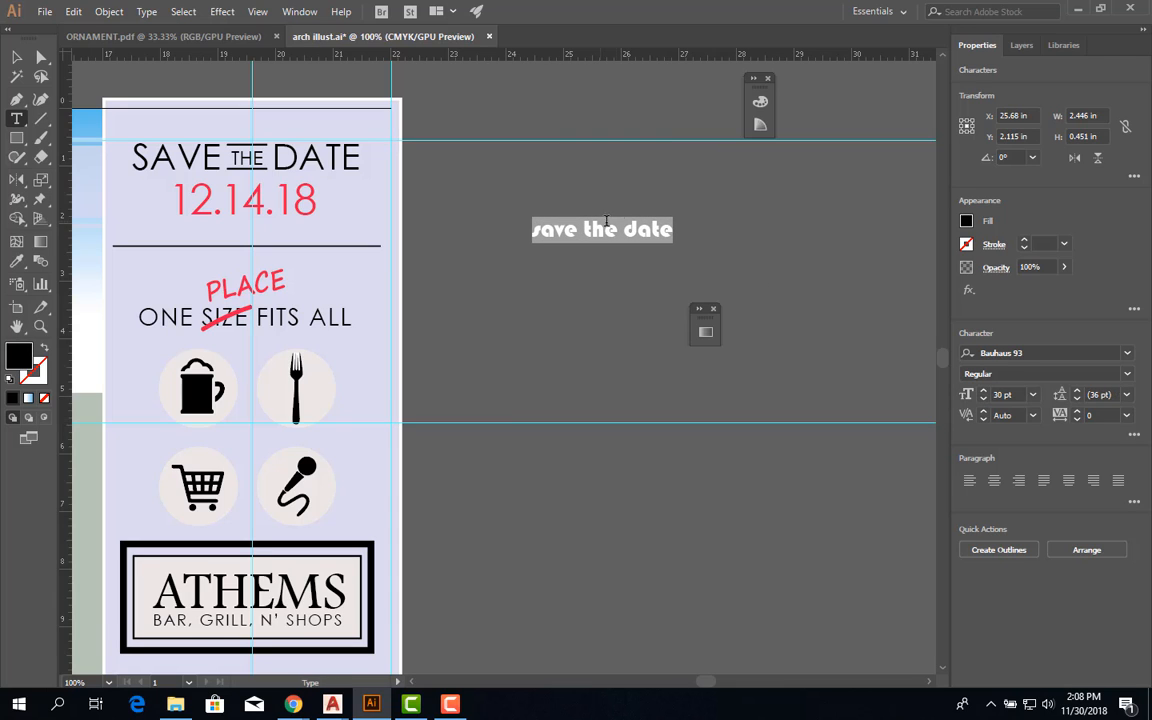
# Add a second line reading "12.14.18" under "save the date" and select the whole text object
pyautogui.click(666, 230)
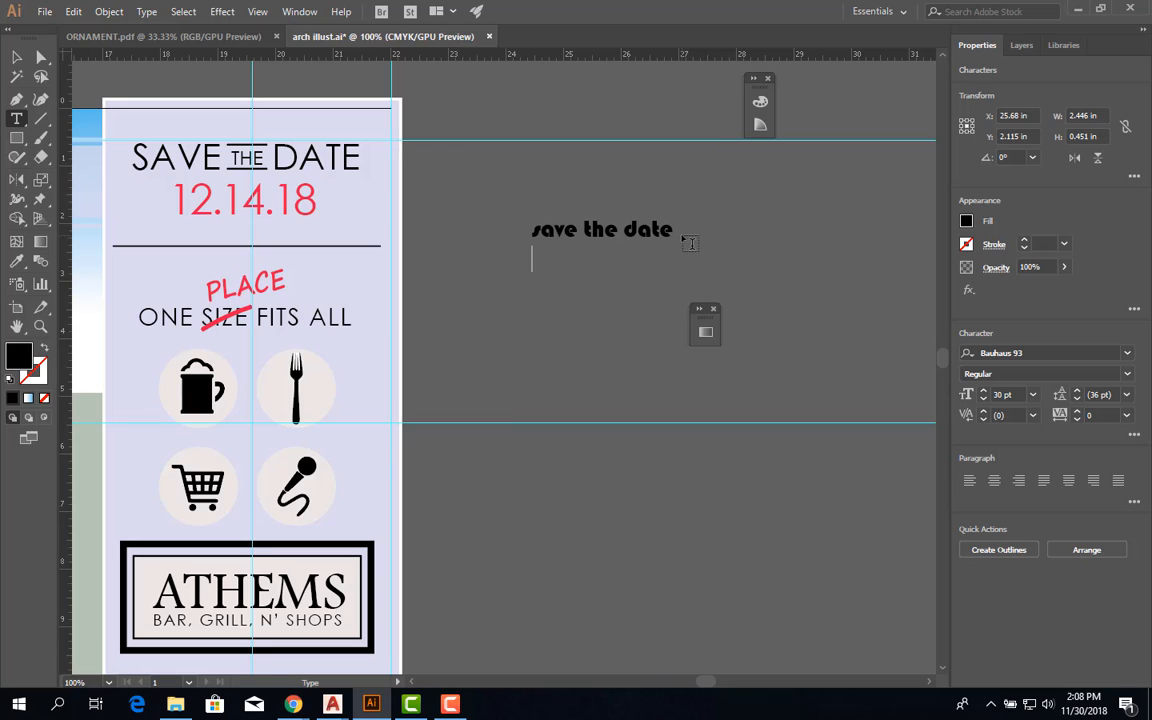
pyautogui.write('12.14.18')
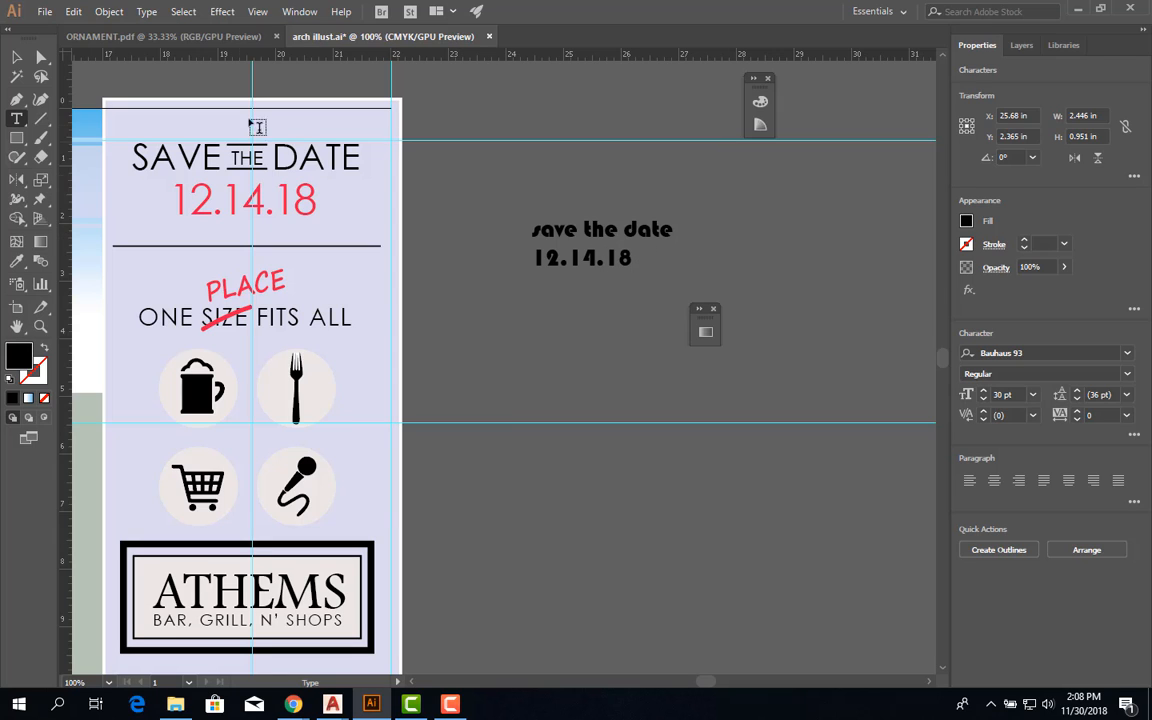
pyautogui.click(19, 57)
pyautogui.click(566, 224)
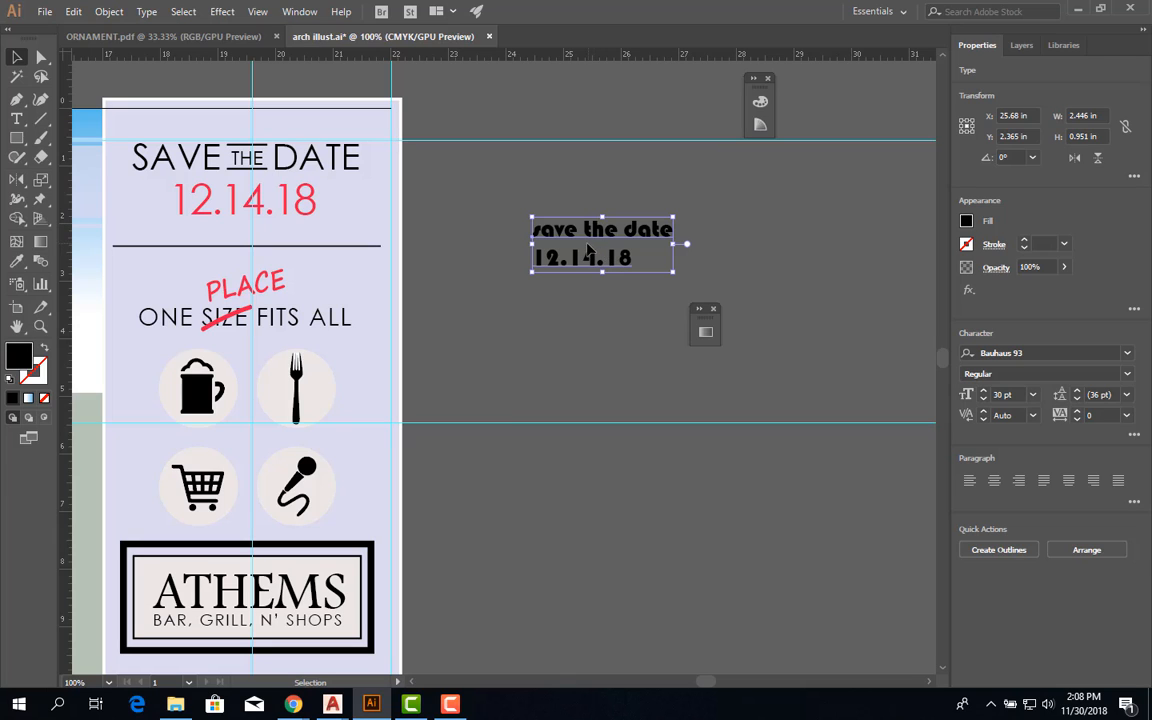
# Select only the "12.14.18" line within the text object and set its font to Bahnschrift
pyautogui.doubleClick(595, 252)
pyautogui.doubleClick(597, 252)
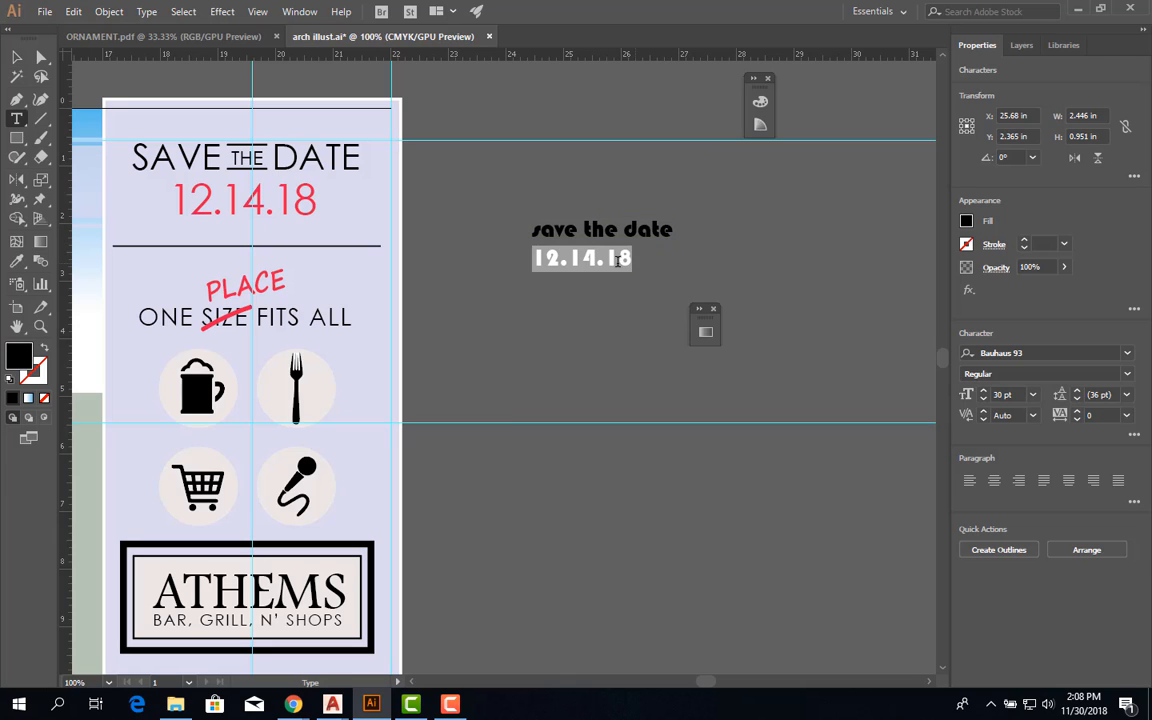
pyautogui.click(601, 258)
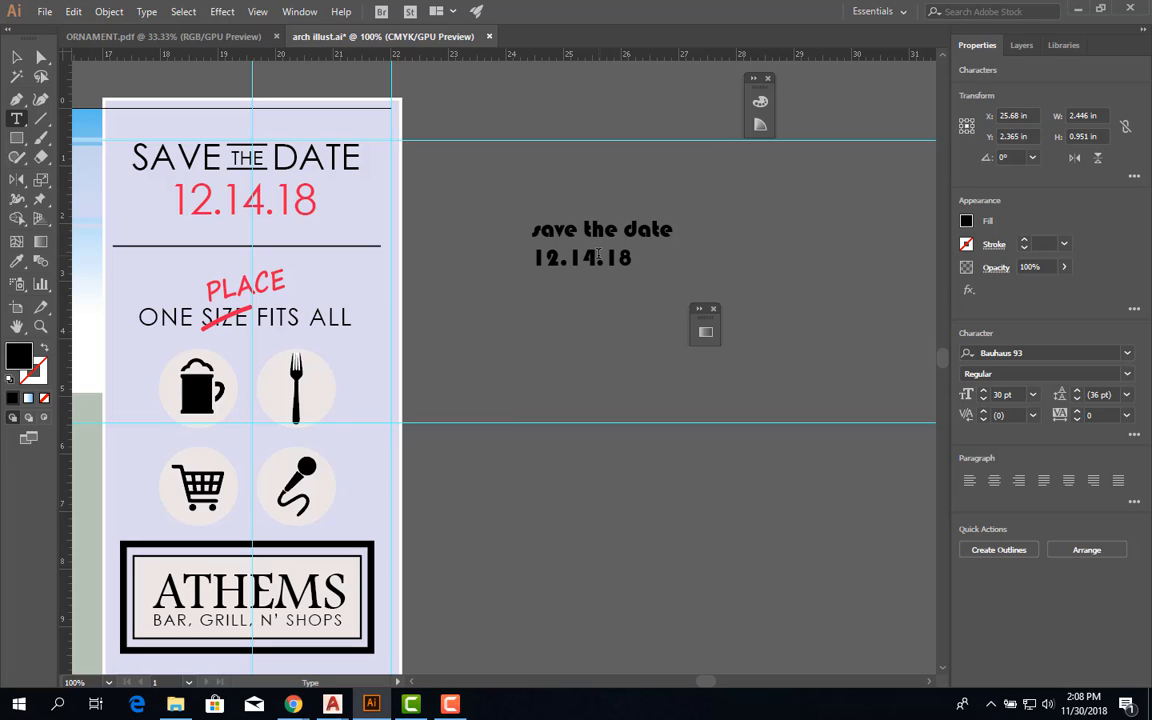
pyautogui.moveTo(631, 257); pyautogui.dragTo(537, 257)
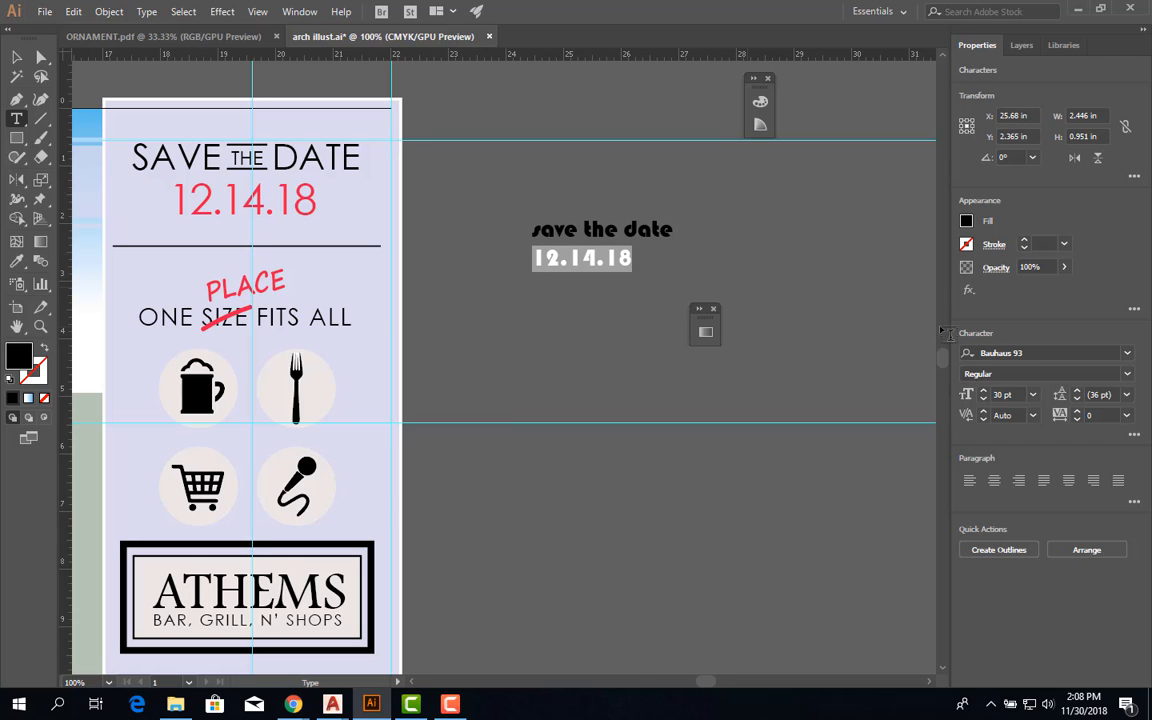
pyautogui.click(1126, 353)
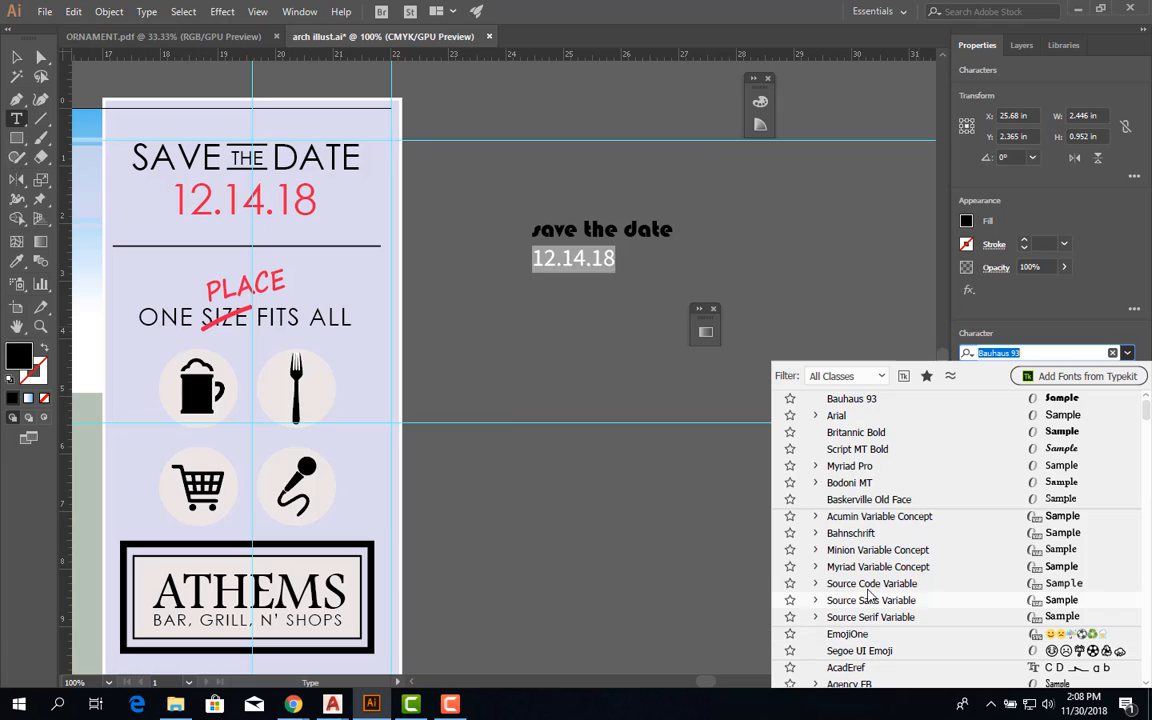
pyautogui.click(852, 535)
# Apply the SemiBold style to the date line, leave text editing and select the text object
pyautogui.click(1126, 375)
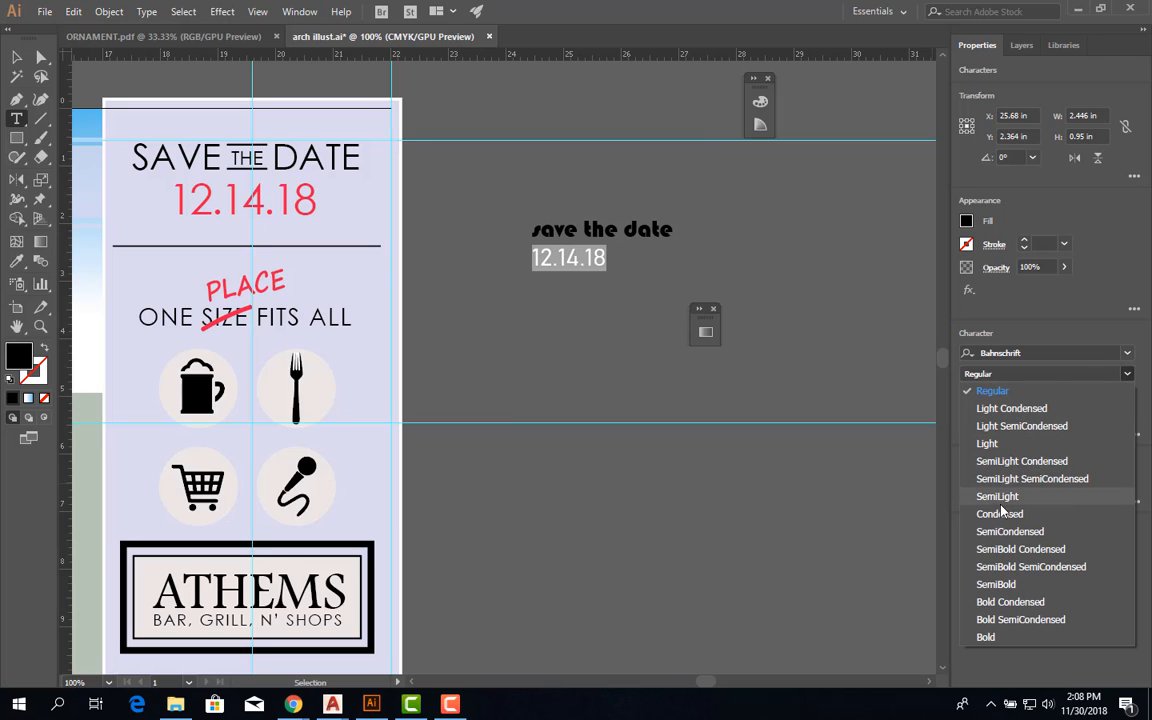
pyautogui.click(998, 585)
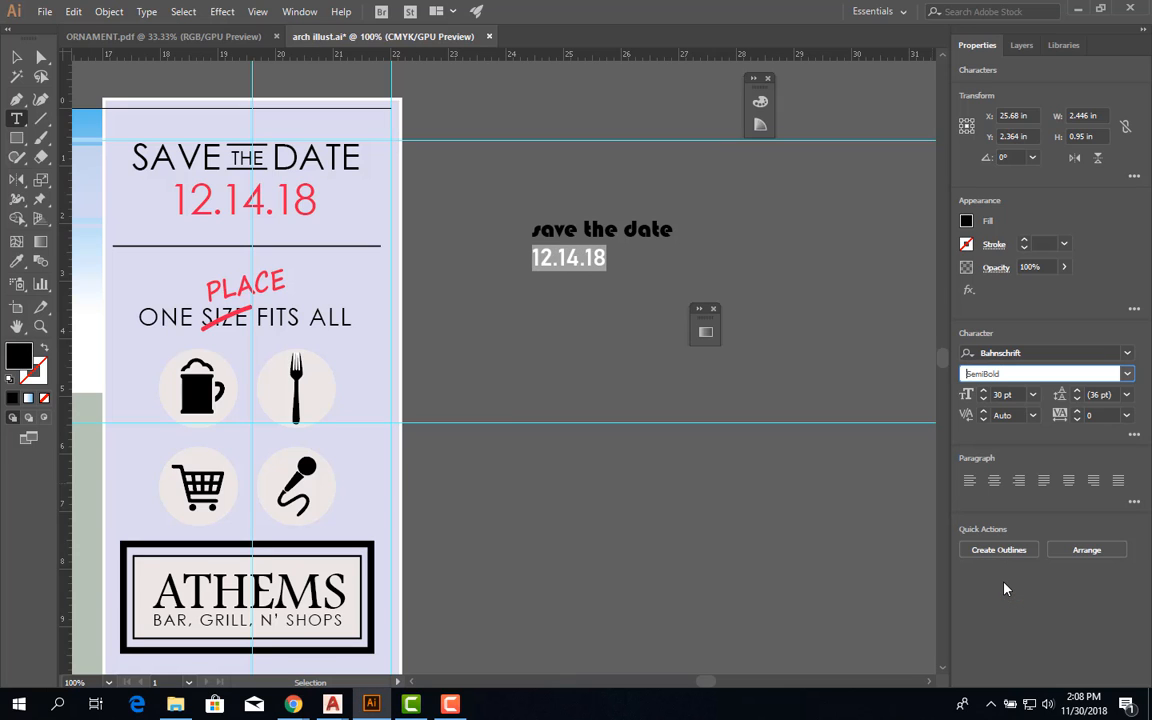
pyautogui.press('Escape')
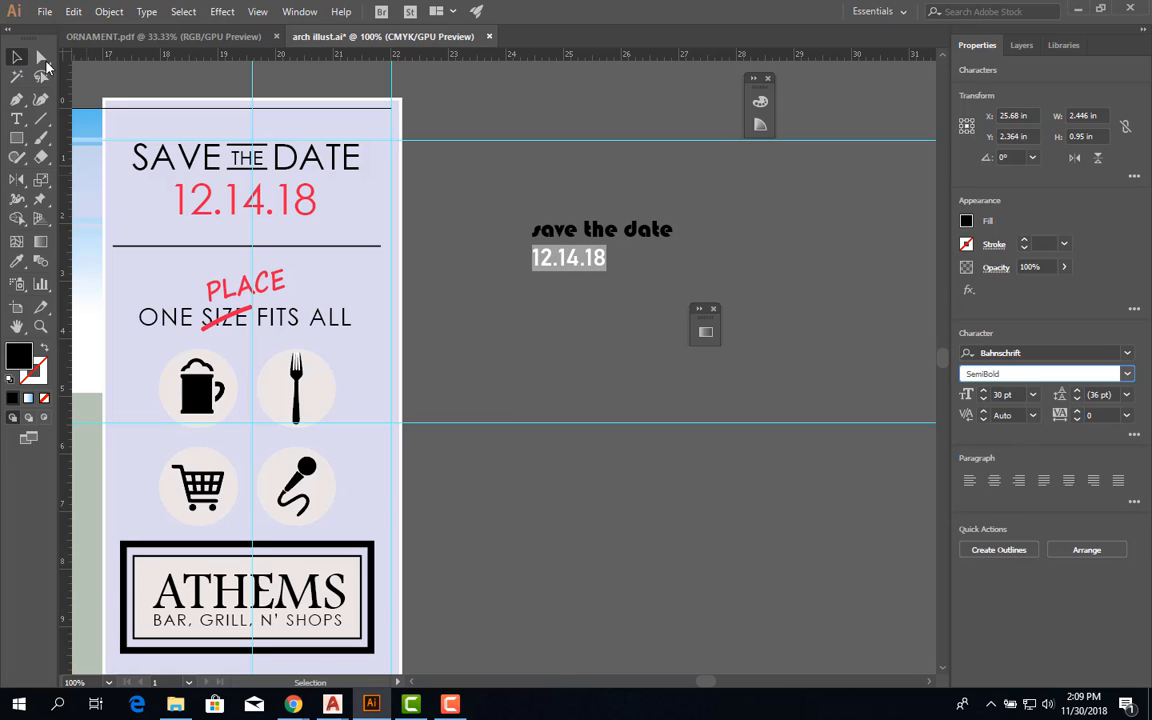
pyautogui.click(587, 190)
pyautogui.click(560, 257)
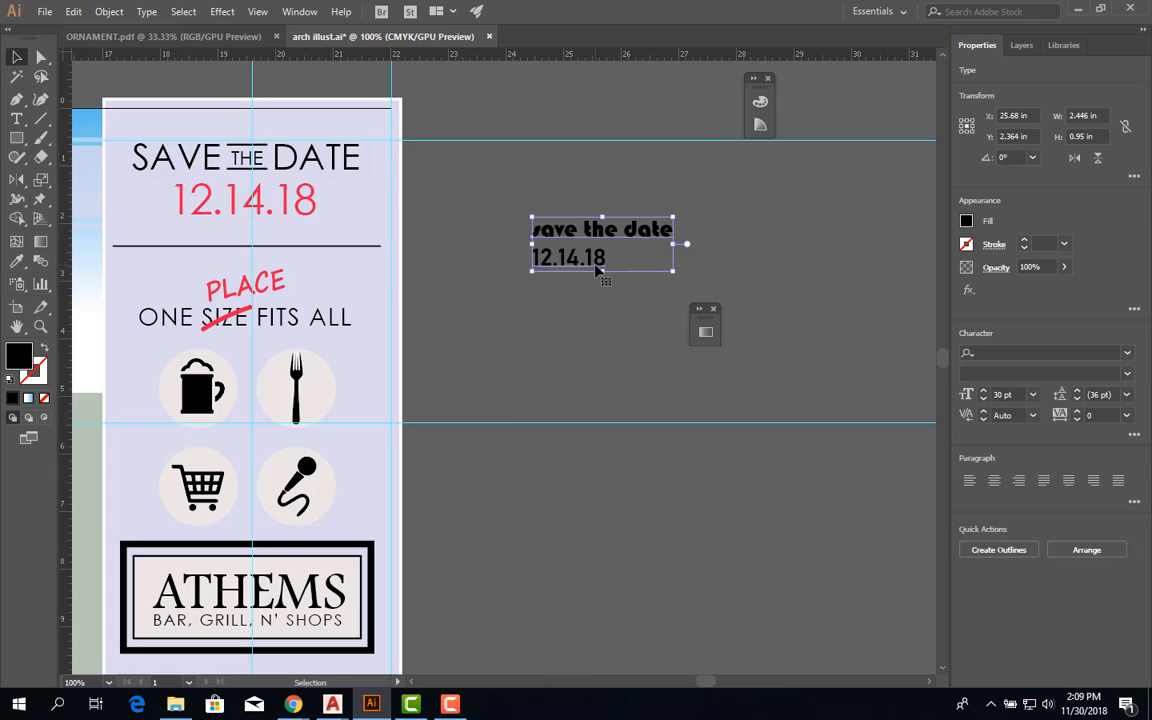
# Select only the "save the date" line within the text object and set its size to 40 pt
pyautogui.scroll(2, 600, 259)
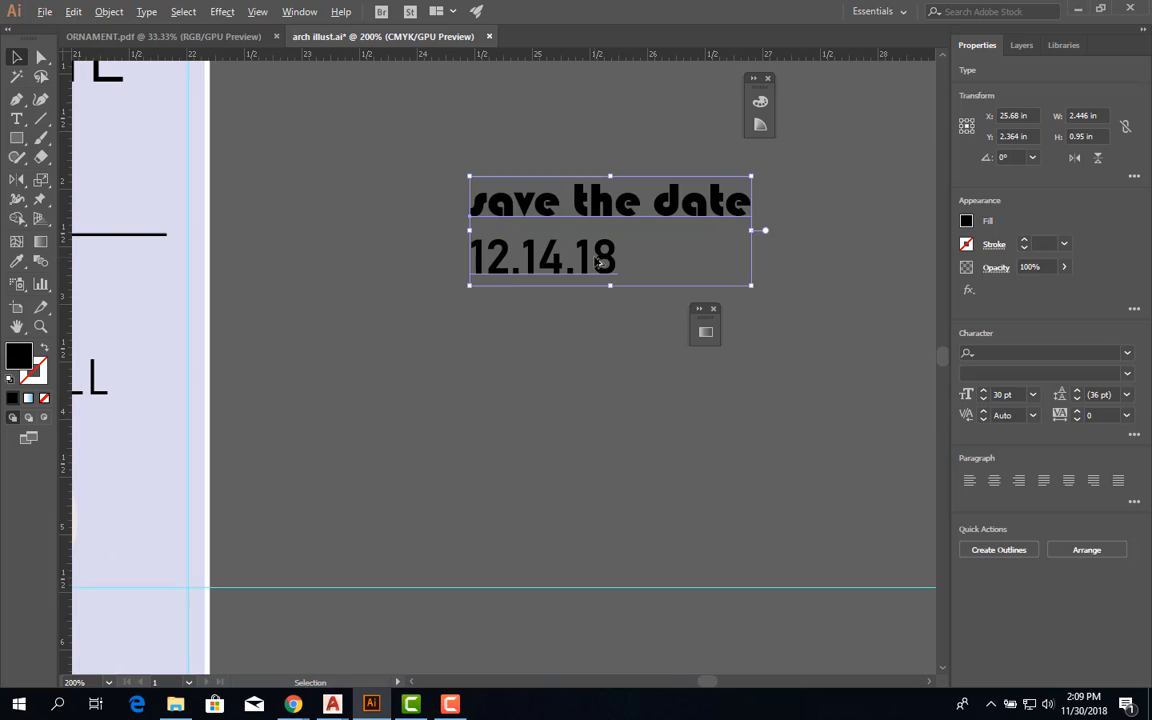
pyautogui.click(576, 320)
pyautogui.doubleClick(603, 208)
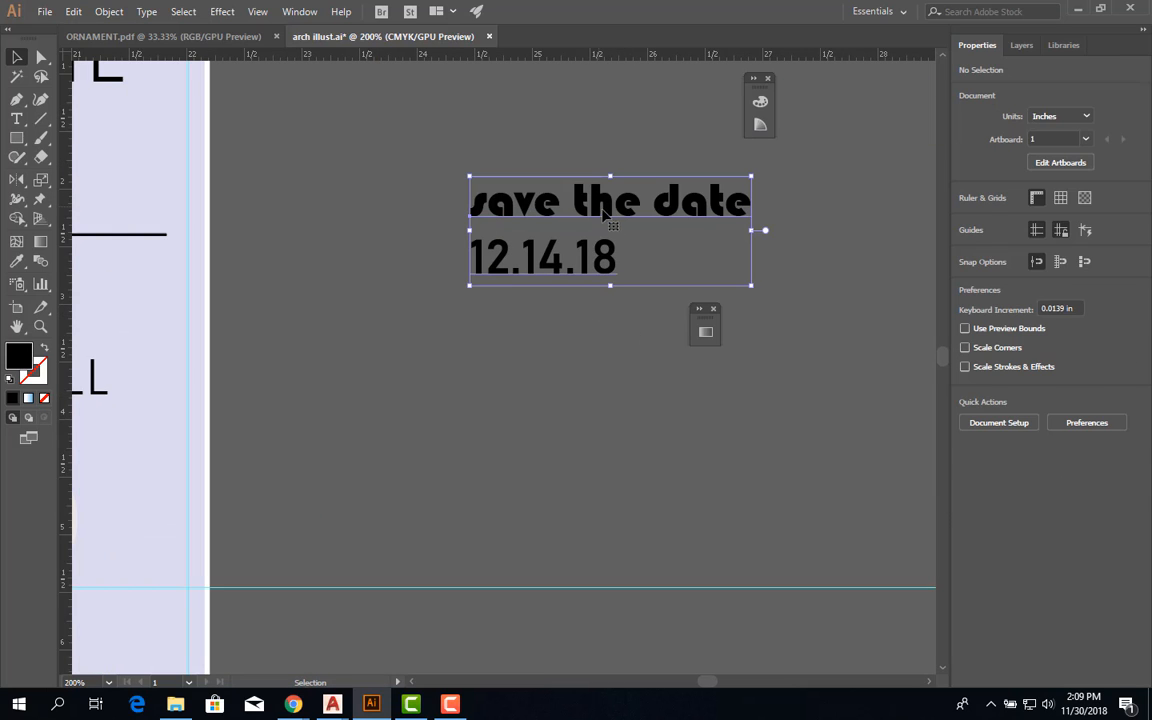
pyautogui.doubleClick(595, 201)
pyautogui.tripleClick(596, 201)
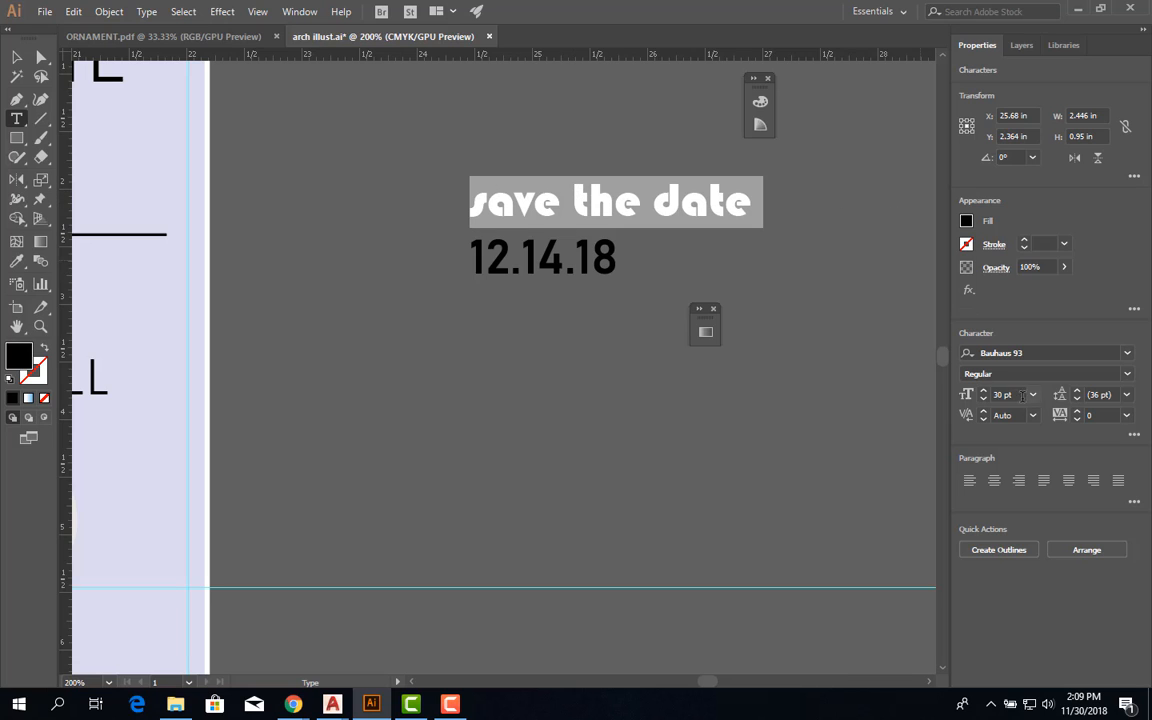
pyautogui.click(983, 396)
pyautogui.click(983, 396)
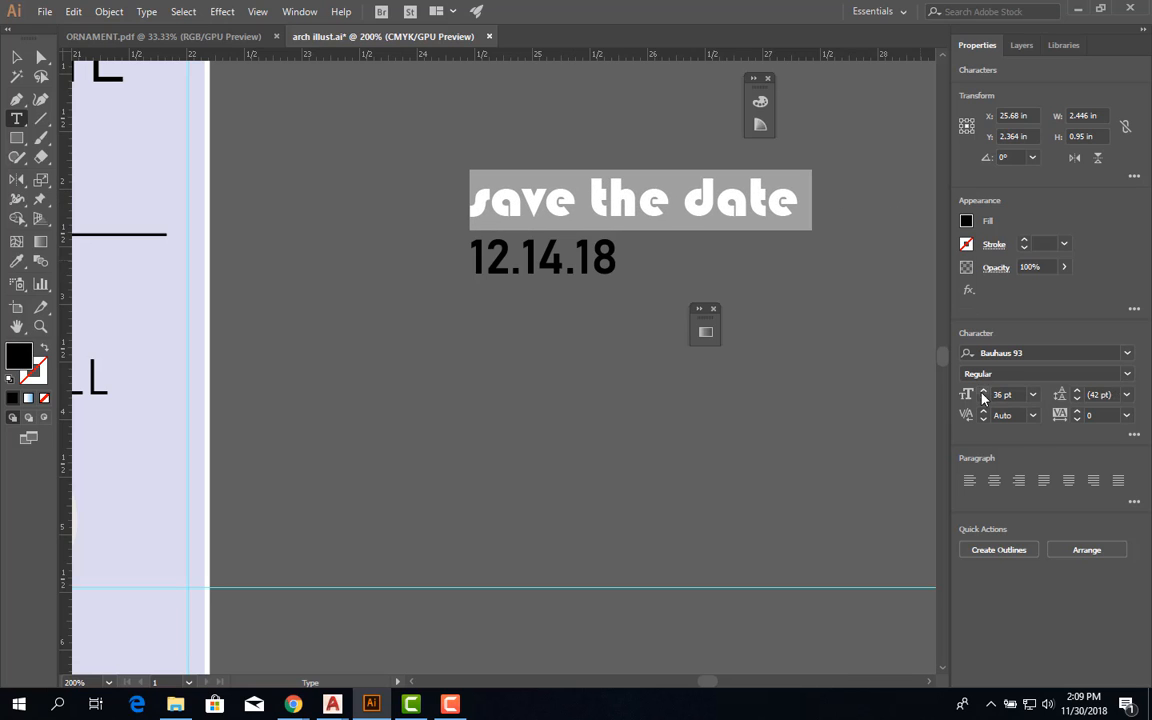
pyautogui.click(983, 396)
pyautogui.click(983, 396)
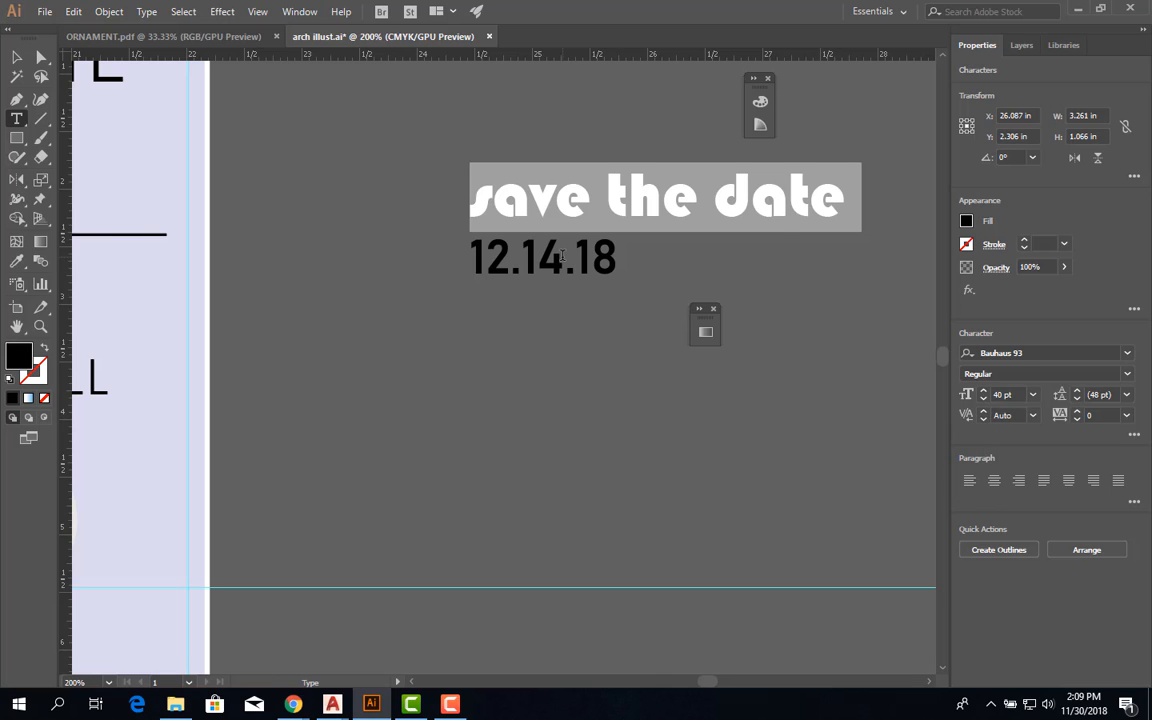
# Select both the "save the date" and "12.14.18" lines and center-align them
pyautogui.click(510, 232)
pyautogui.moveTo(612, 258); pyautogui.dragTo(405, 180)
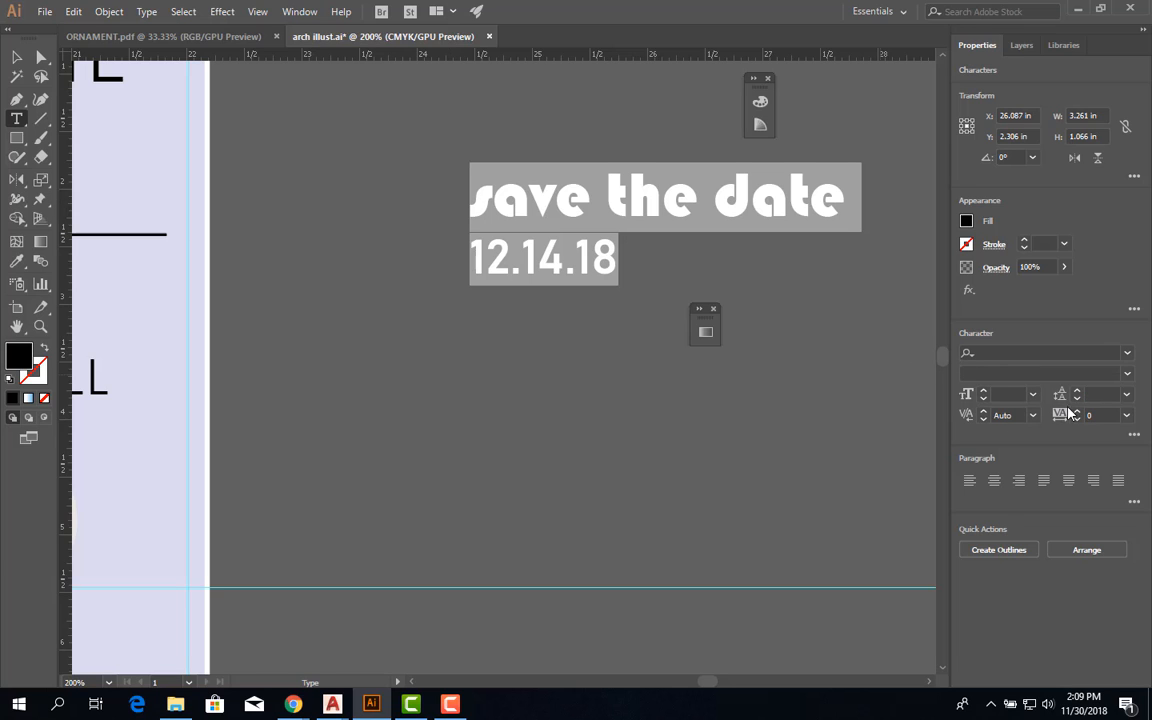
pyautogui.click(970, 485)
pyautogui.click(995, 483)
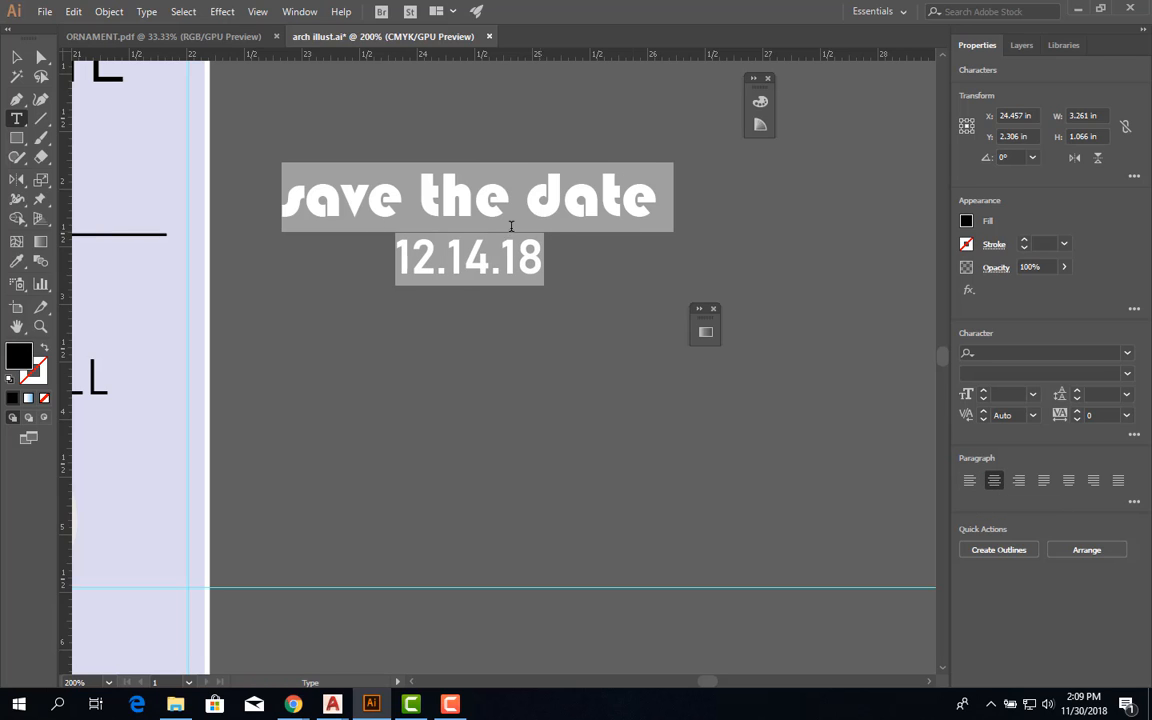
# Try right and justified alignment on both selected lines and return them to centered
pyautogui.click(1018, 481)
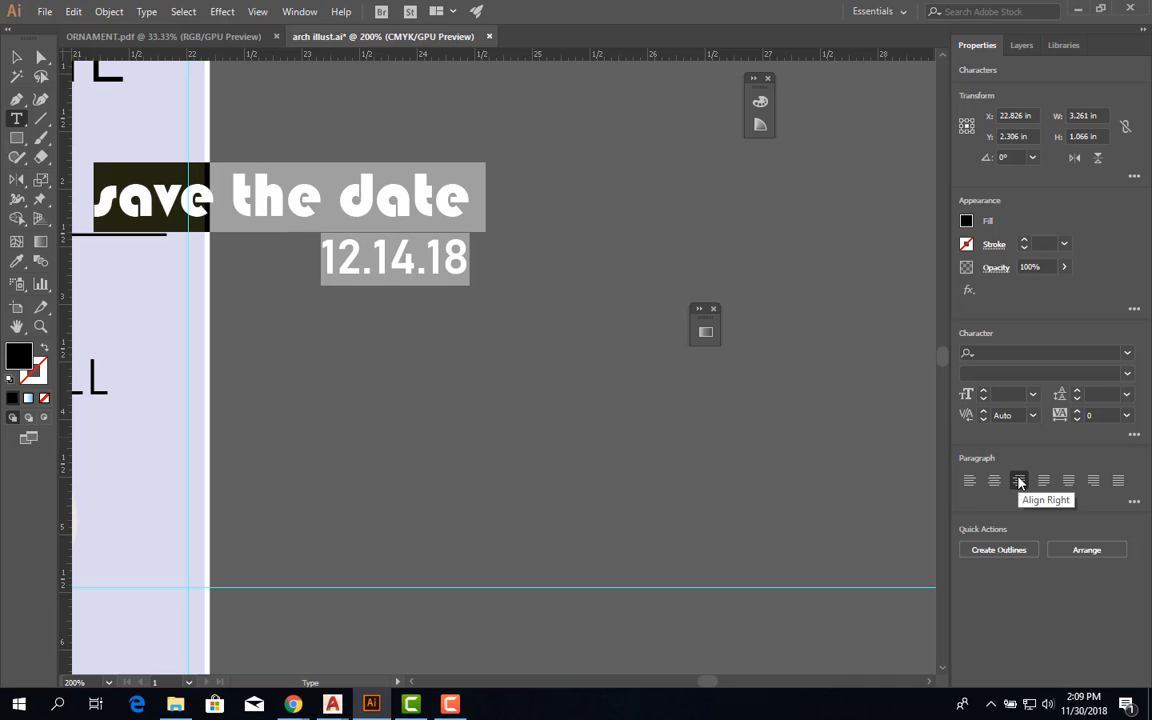
pyautogui.click(1043, 481)
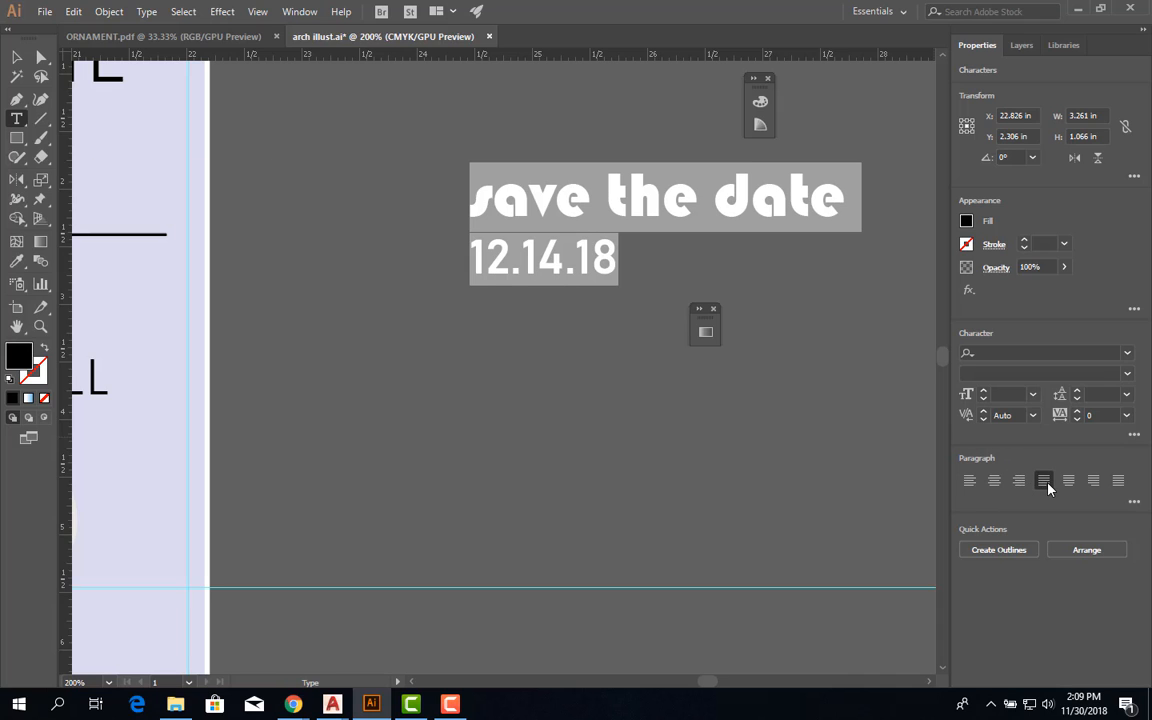
pyautogui.click(993, 481)
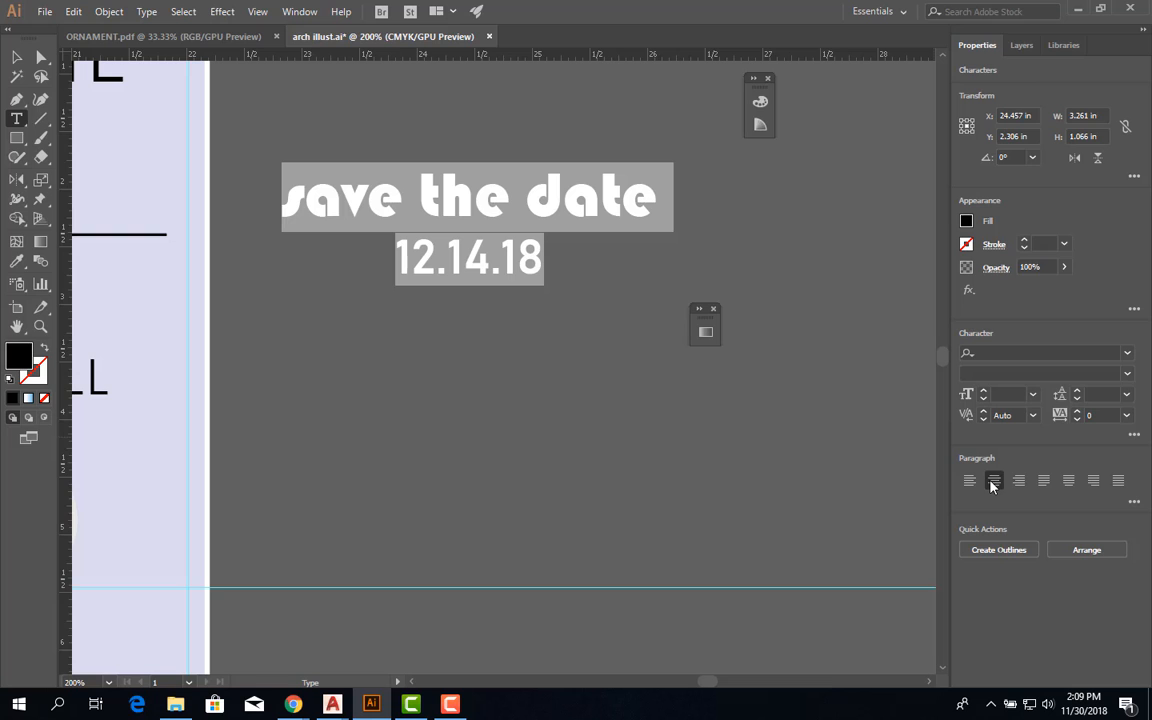
pyautogui.click(1043, 483)
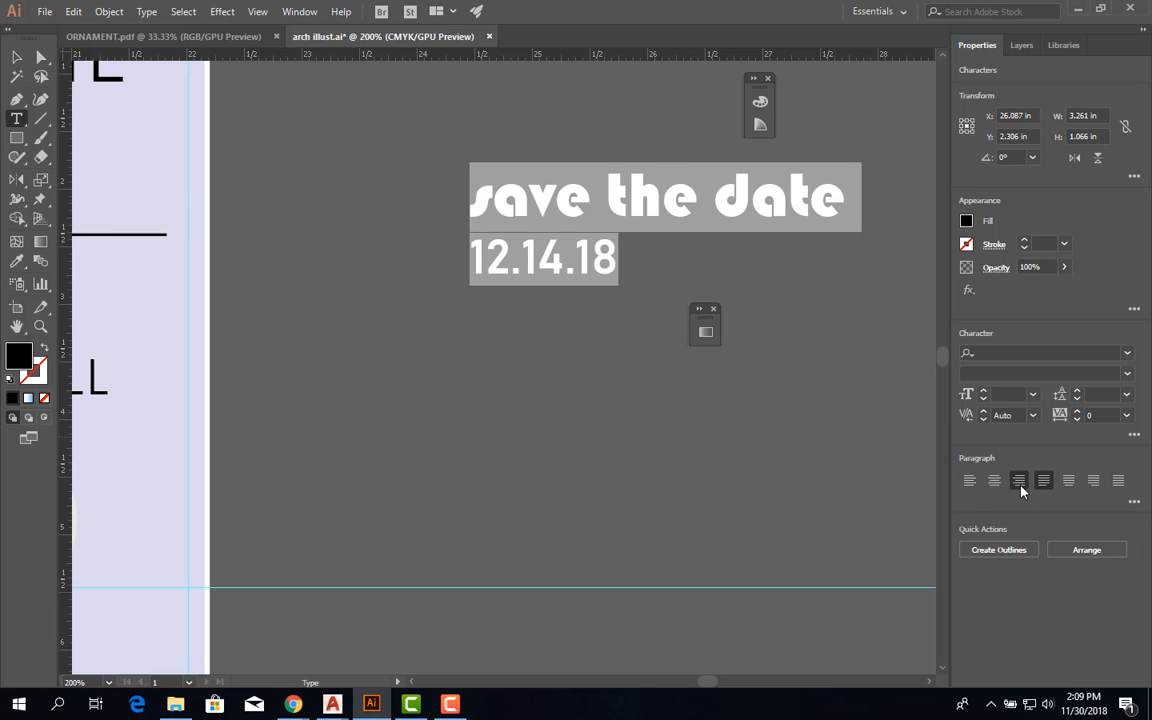
pyautogui.click(1018, 482)
pyautogui.keyDown('alt'); pyautogui.scroll(-3, 627, 363); pyautogui.keyUp('alt')
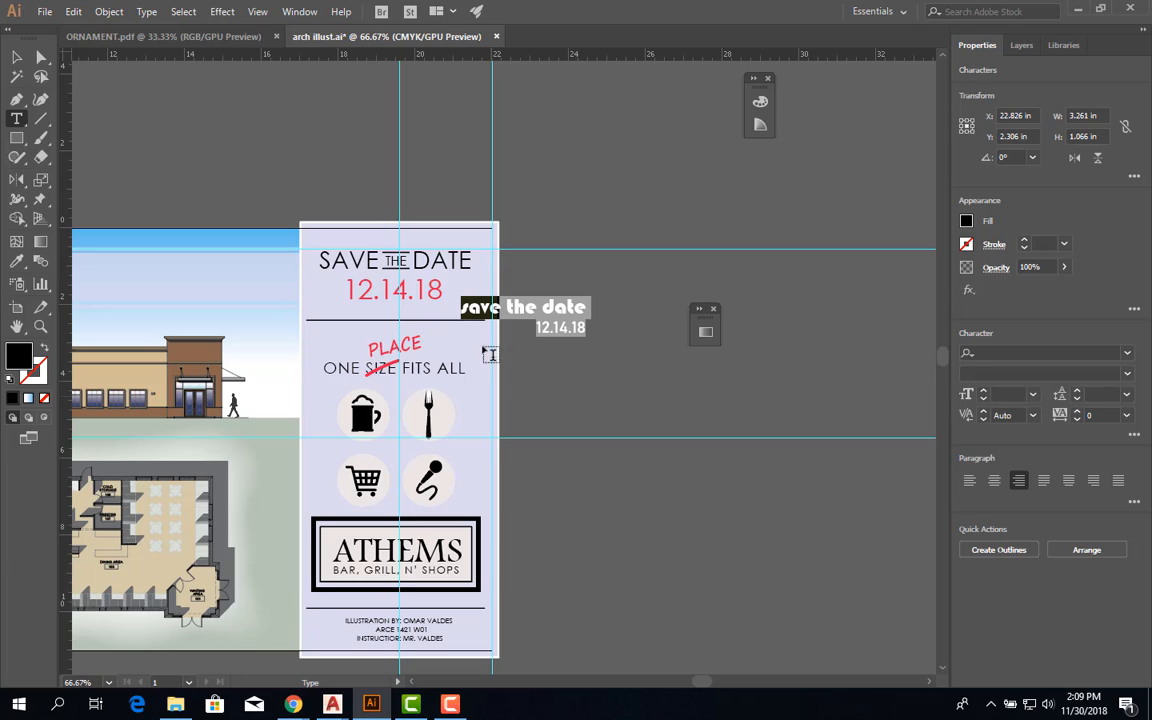
pyautogui.click(994, 480)
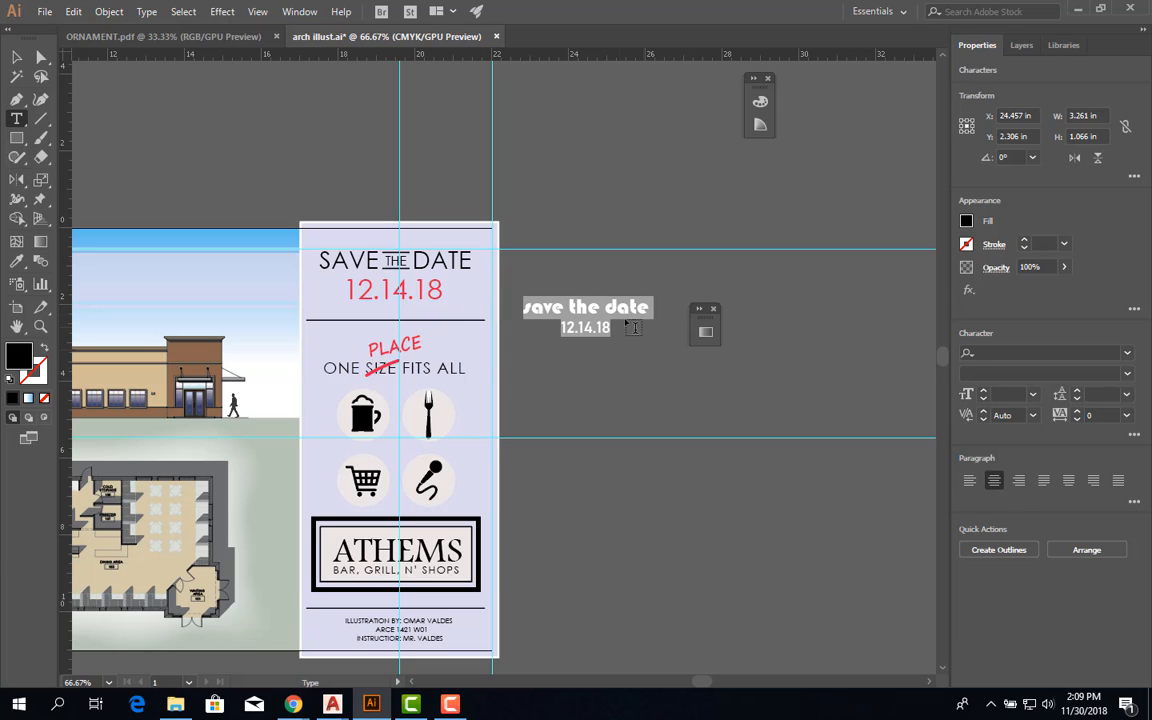
# Leave text editing and move the centered text object slightly to the right, to about X 24.82 in
pyautogui.keyDown('alt'); pyautogui.scroll(4, 588, 327); pyautogui.keyUp('alt')
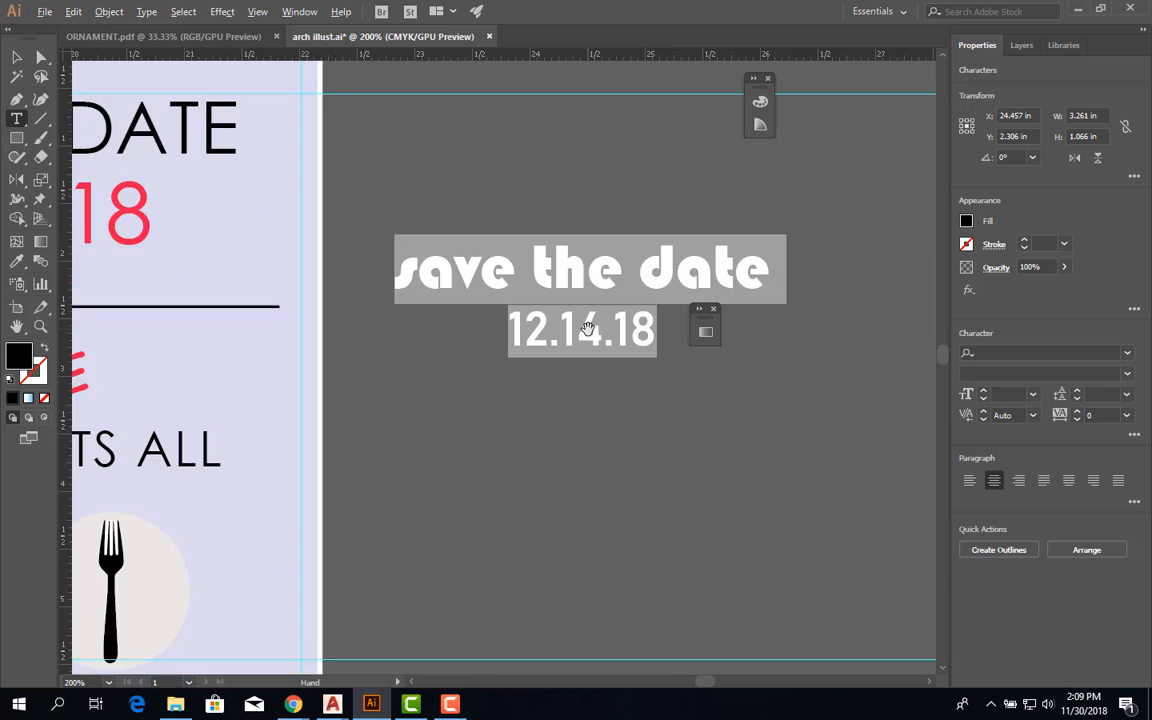
pyautogui.click(15, 56)
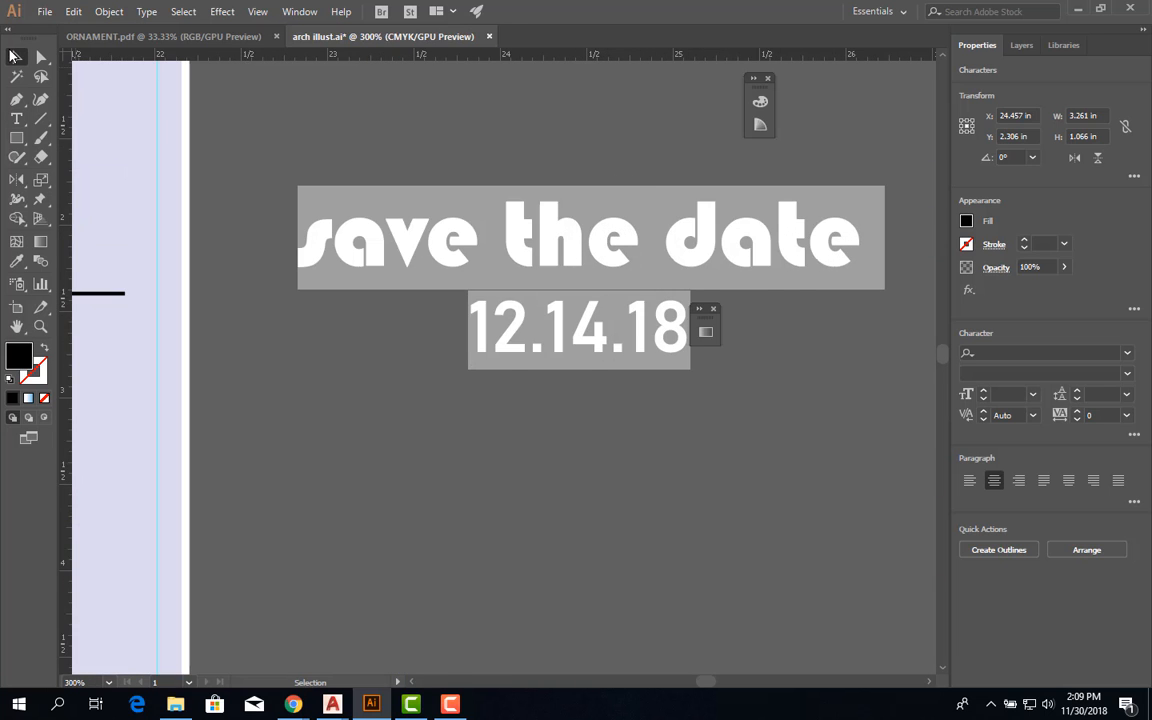
pyautogui.click(385, 404)
pyautogui.moveTo(557, 351); pyautogui.dragTo(620, 352)
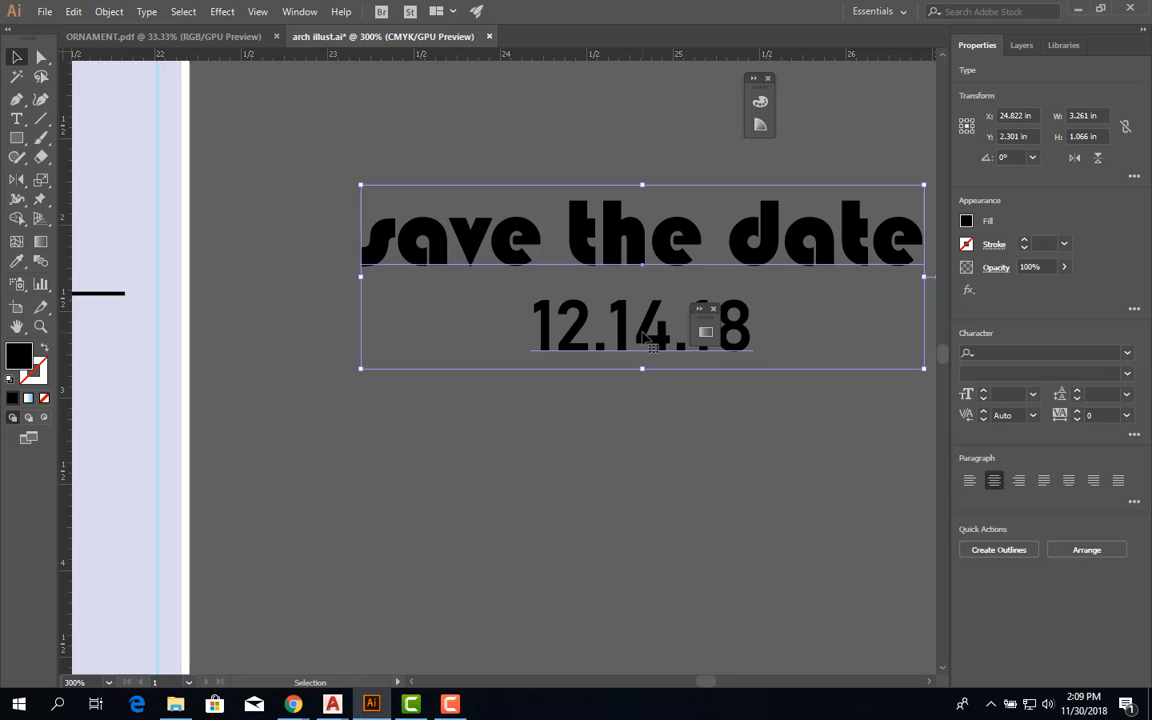
# Select only the "12.14.18" line, keep it centered and give it a red fill
pyautogui.tripleClick(645, 338)
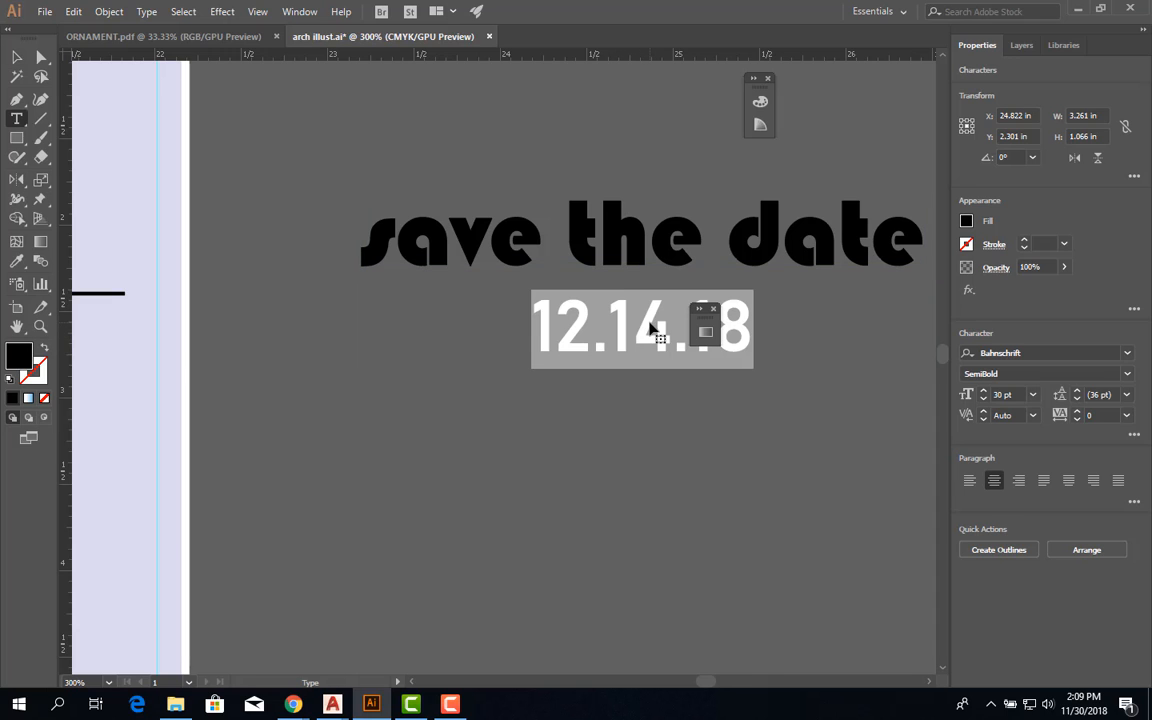
pyautogui.click(1018, 482)
pyautogui.click(994, 482)
pyautogui.click(966, 221)
pyautogui.click(837, 278)
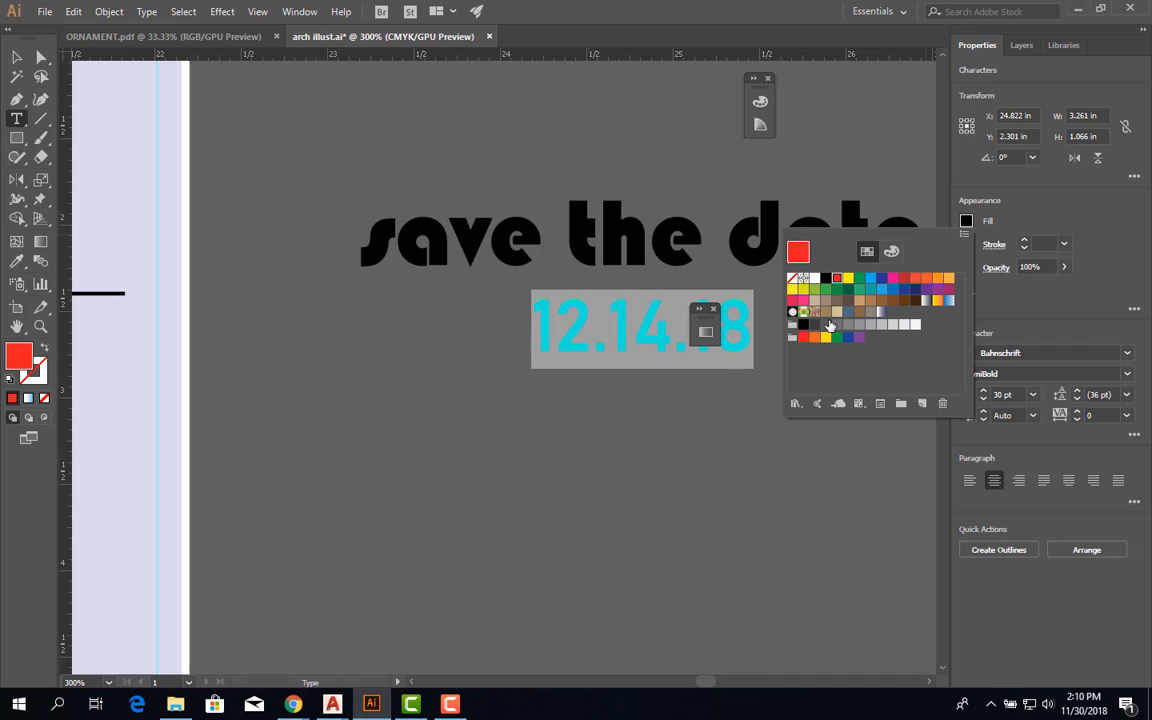
pyautogui.click(1010, 291)
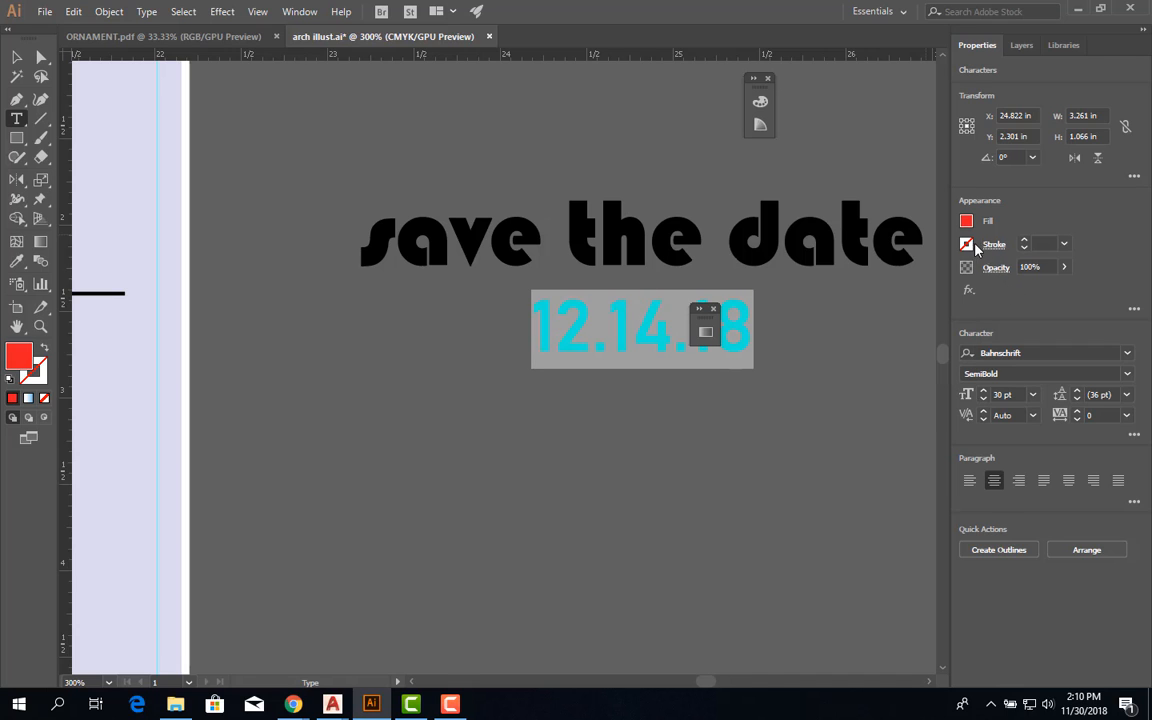
# Add a blue stroke to the selected "12.14.18" text and deselect it
pyautogui.click(988, 244)
pyautogui.click(966, 245)
pyautogui.click(966, 245)
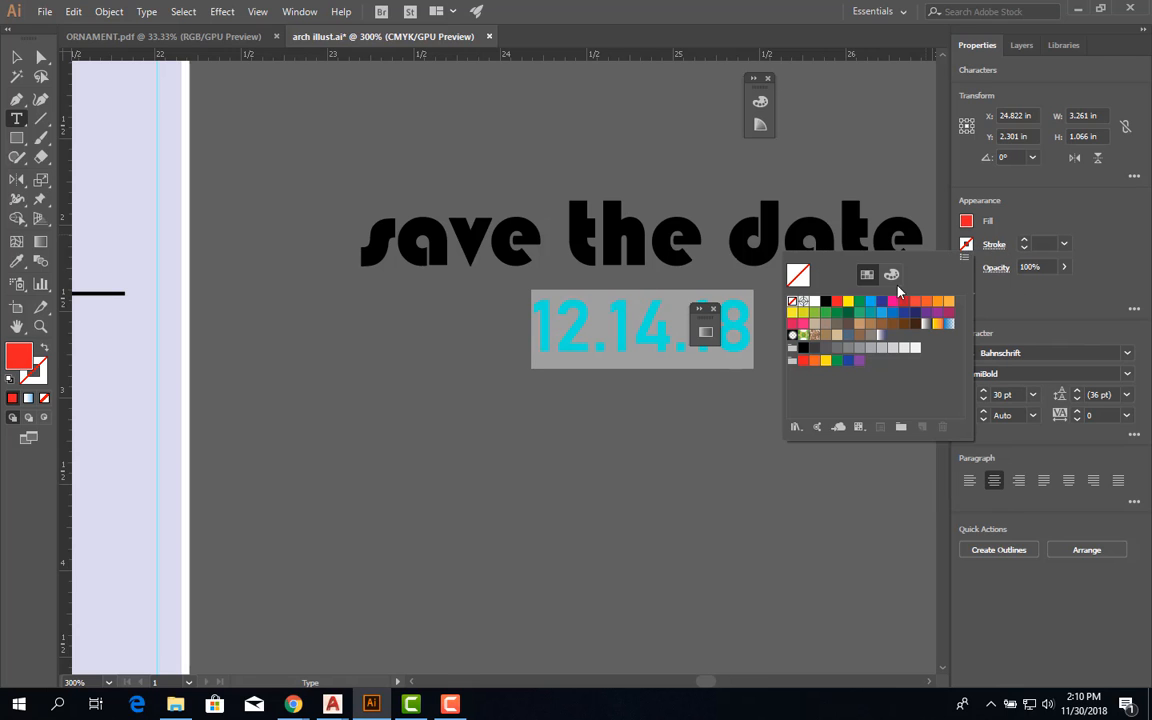
pyautogui.click(882, 302)
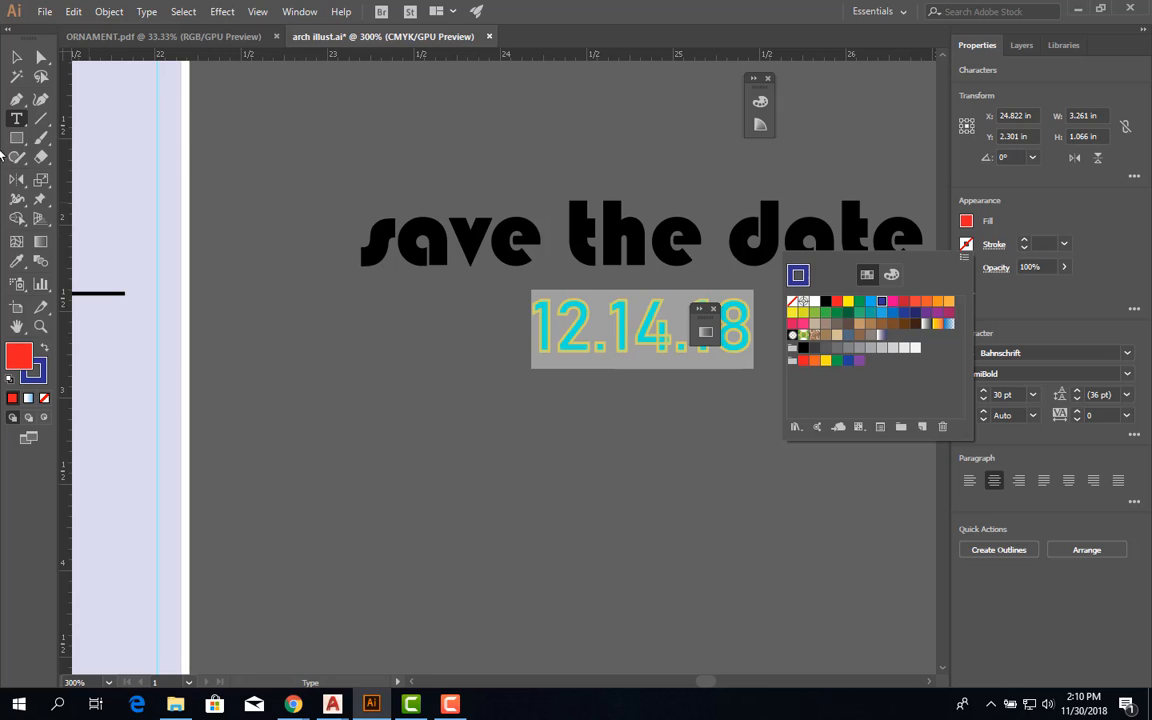
pyautogui.click(16, 61)
pyautogui.click(694, 500)
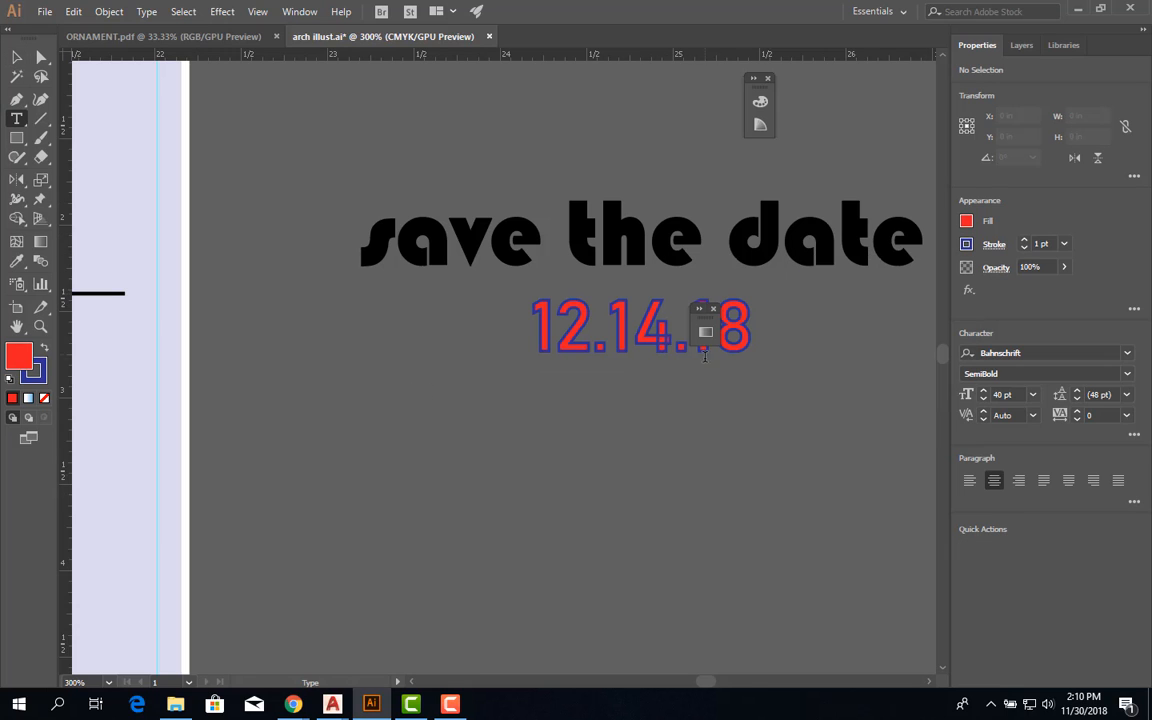
# Close the floating panel covering the date, undo the blue stroke on "12.14.18" and leave text editing
pyautogui.scroll(-1, 663, 345)
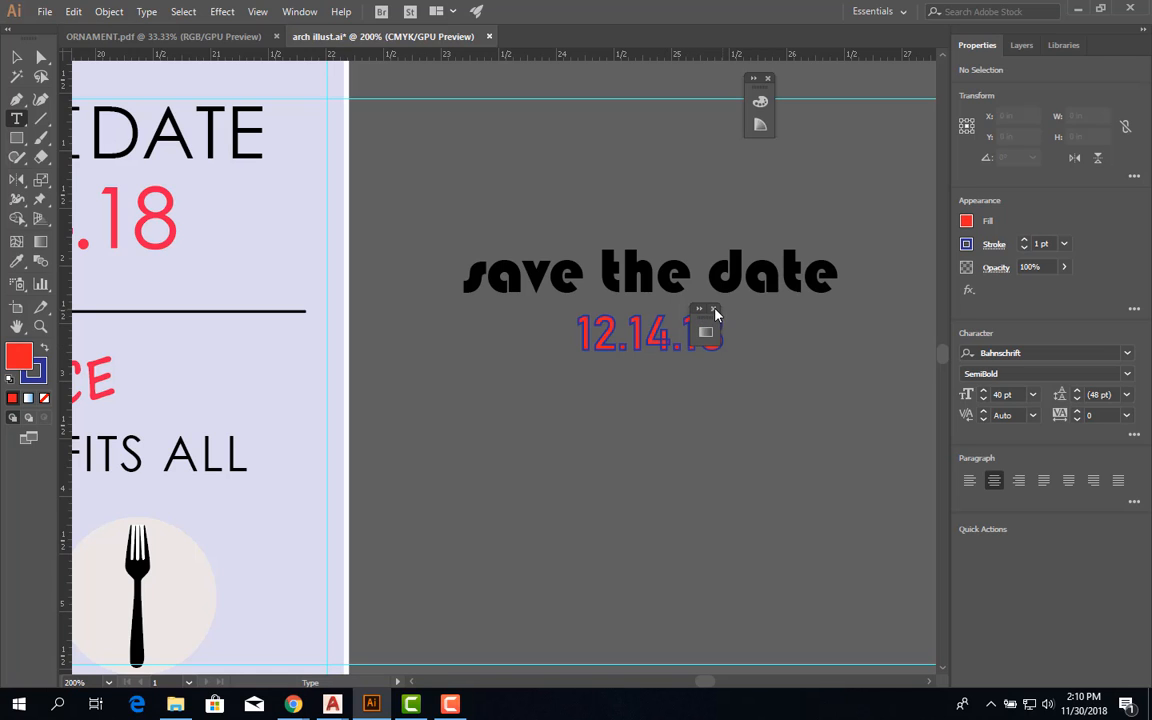
pyautogui.click(713, 309)
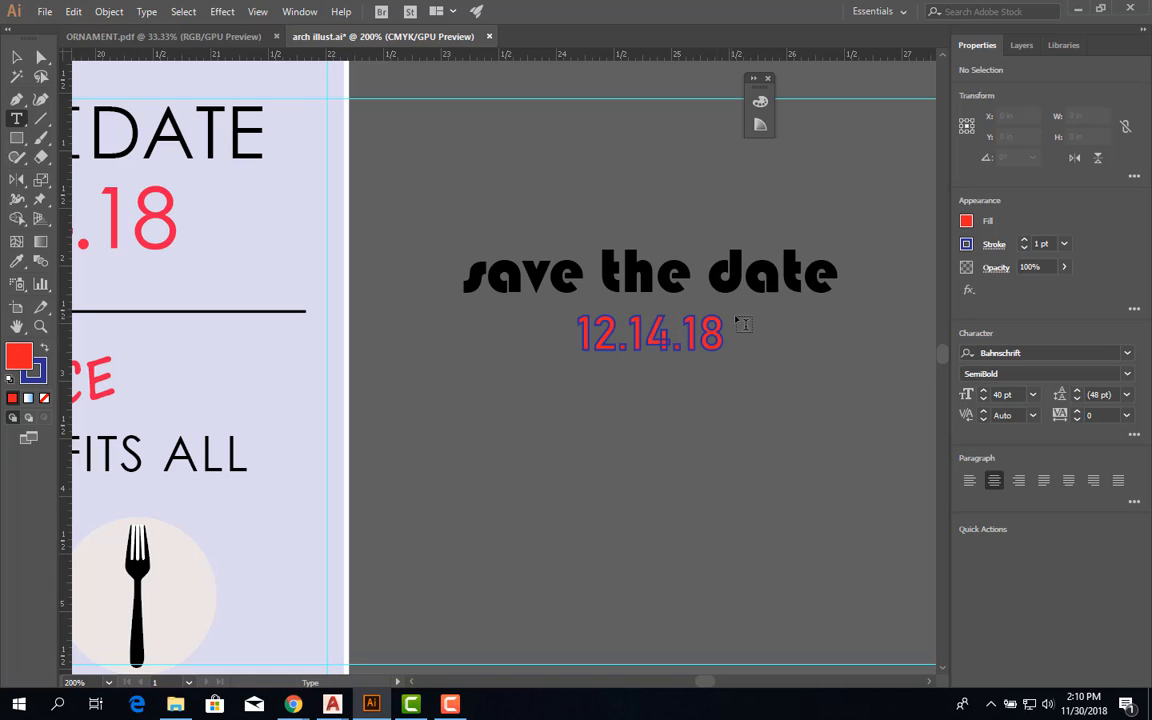
pyautogui.click(634, 327)
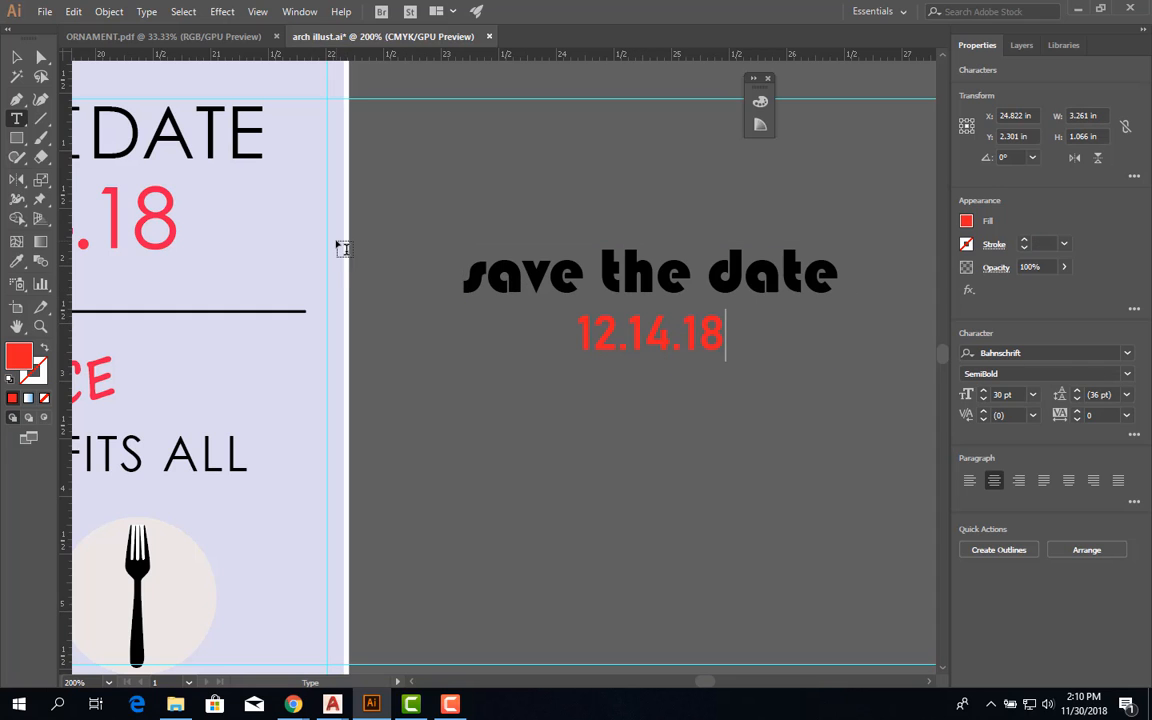
pyautogui.click(17, 57)
pyautogui.click(650, 456)
# Select only the word "the" in "save the date", reduce its size to below 28 pt and leave text editing
pyautogui.click(628, 268)
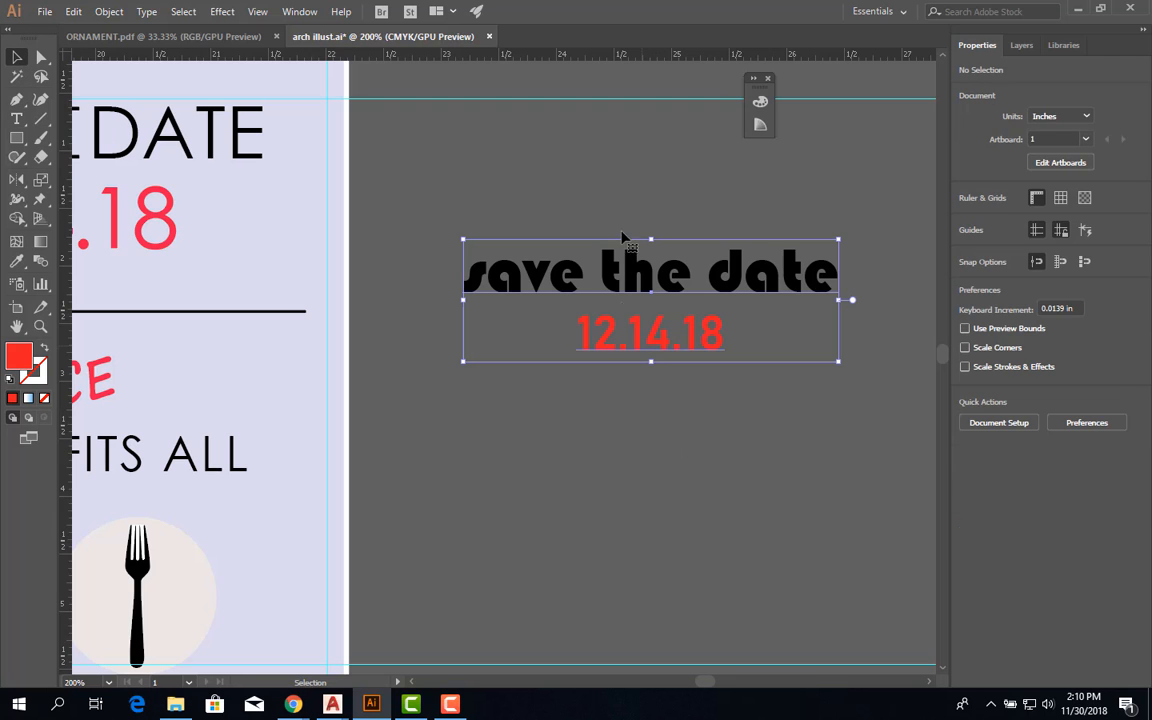
pyautogui.doubleClick(627, 286)
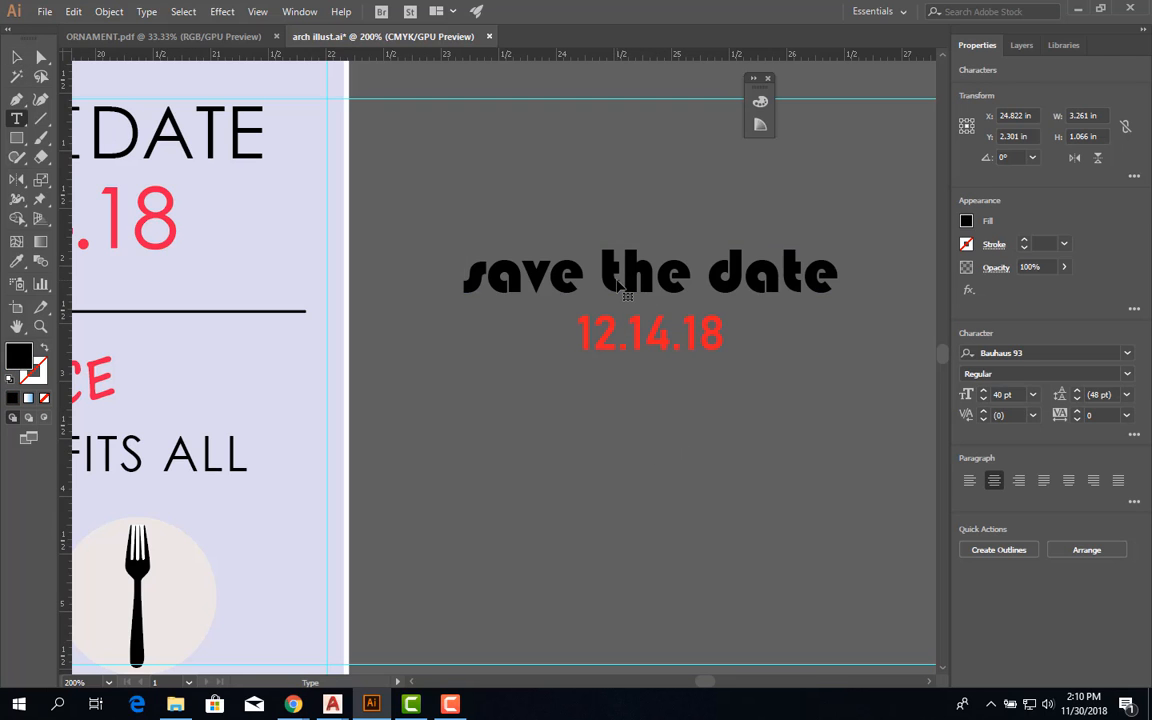
pyautogui.tripleClick(665, 276)
pyautogui.click(663, 276)
pyautogui.moveTo(689, 277); pyautogui.dragTo(600, 277)
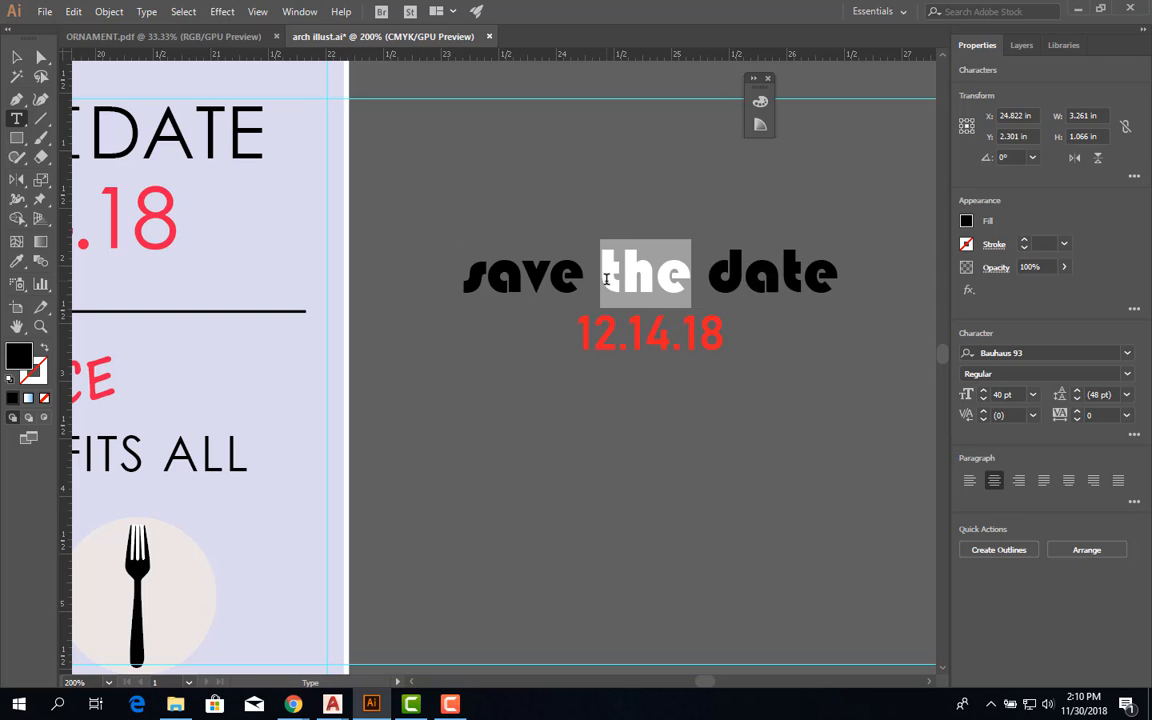
pyautogui.click(984, 400)
pyautogui.click(984, 400)
pyautogui.click(984, 400)
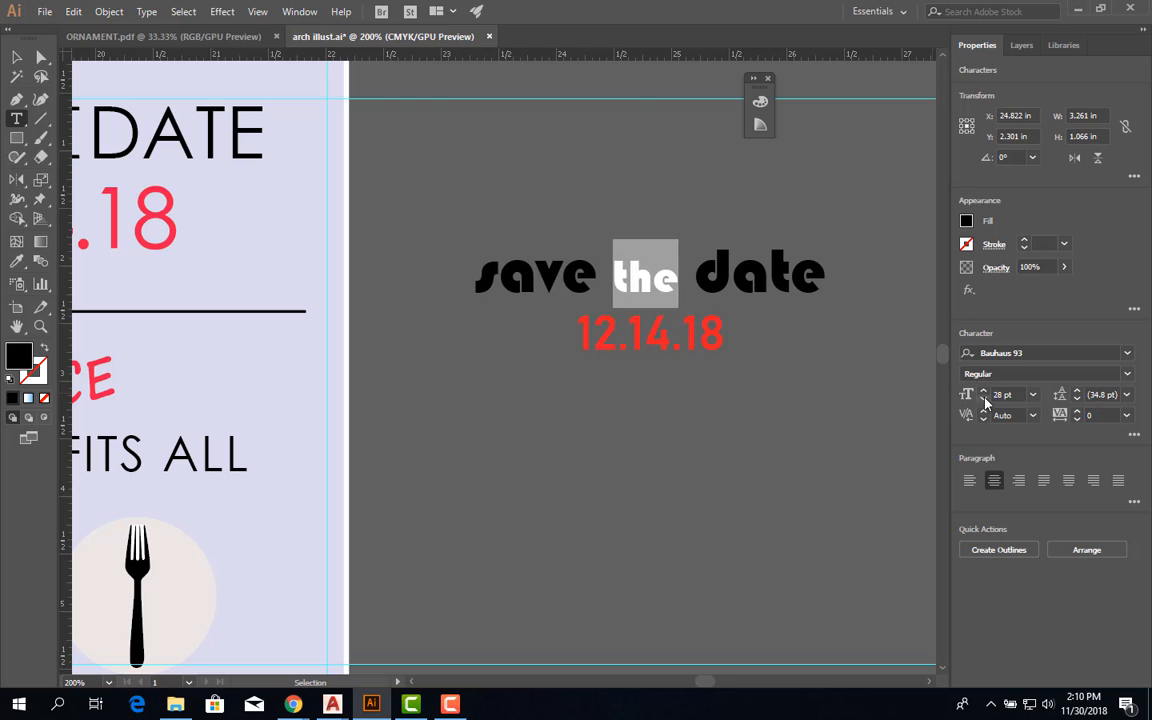
pyautogui.click(984, 400)
pyautogui.press('Escape')
pyautogui.click(670, 393)
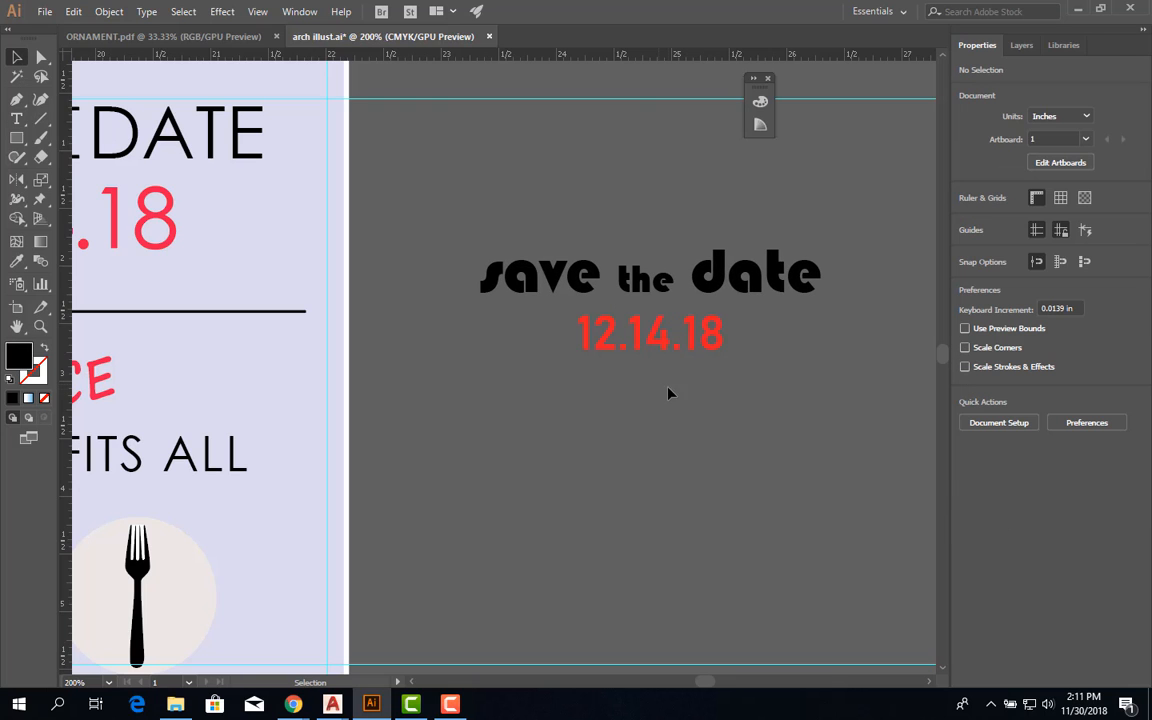
pyautogui.click(705, 340)
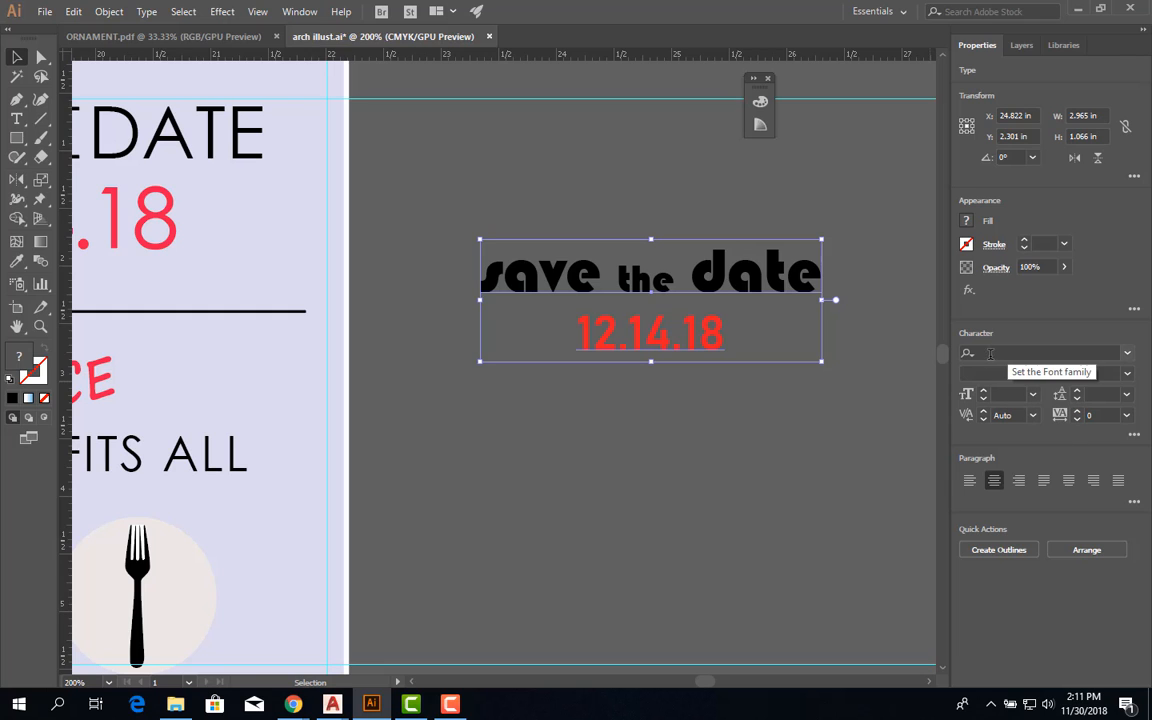
pyautogui.click(703, 425)
pyautogui.click(687, 341)
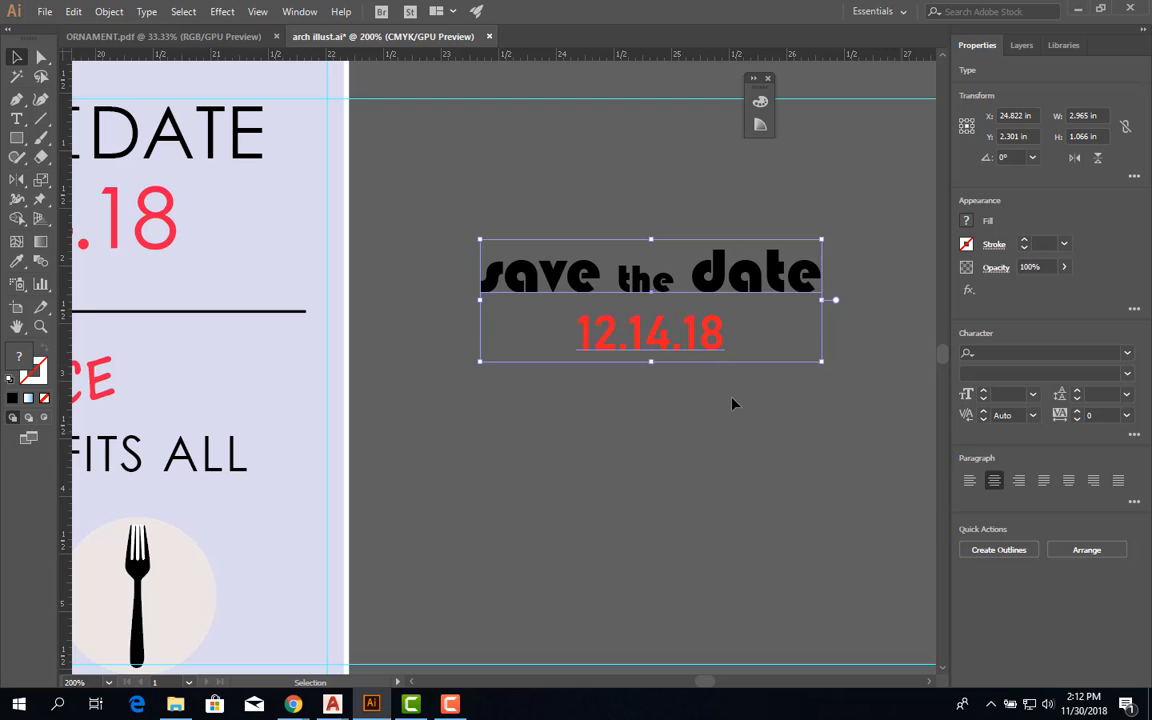
pyautogui.click(755, 442)
# Select only the word "the" in the "save the date" heading and set its font size to 28 pt
pyautogui.click(658, 285)
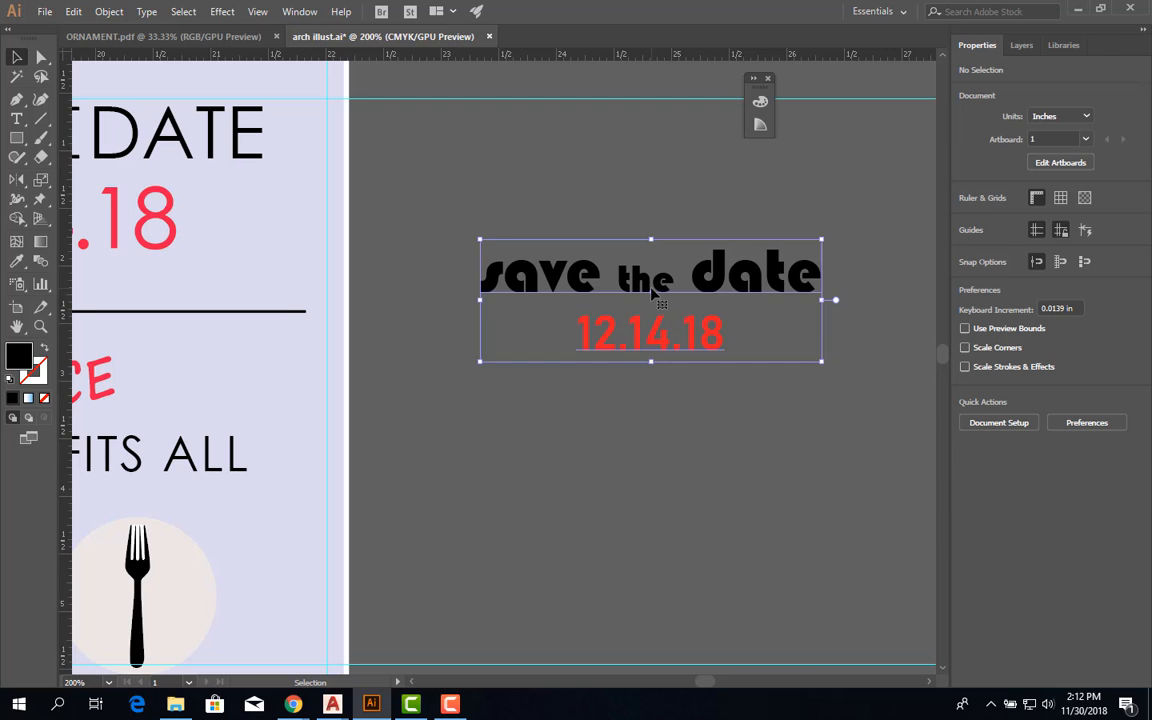
pyautogui.doubleClick(662, 284)
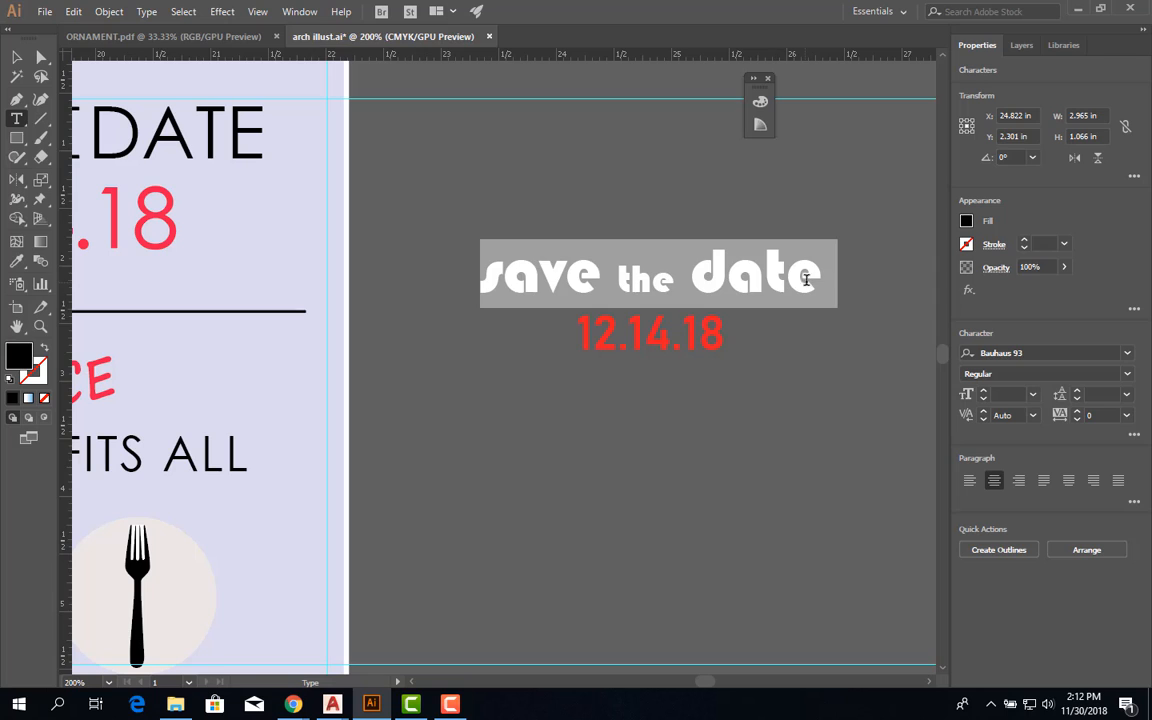
pyautogui.moveTo(816, 278); pyautogui.dragTo(477, 270)
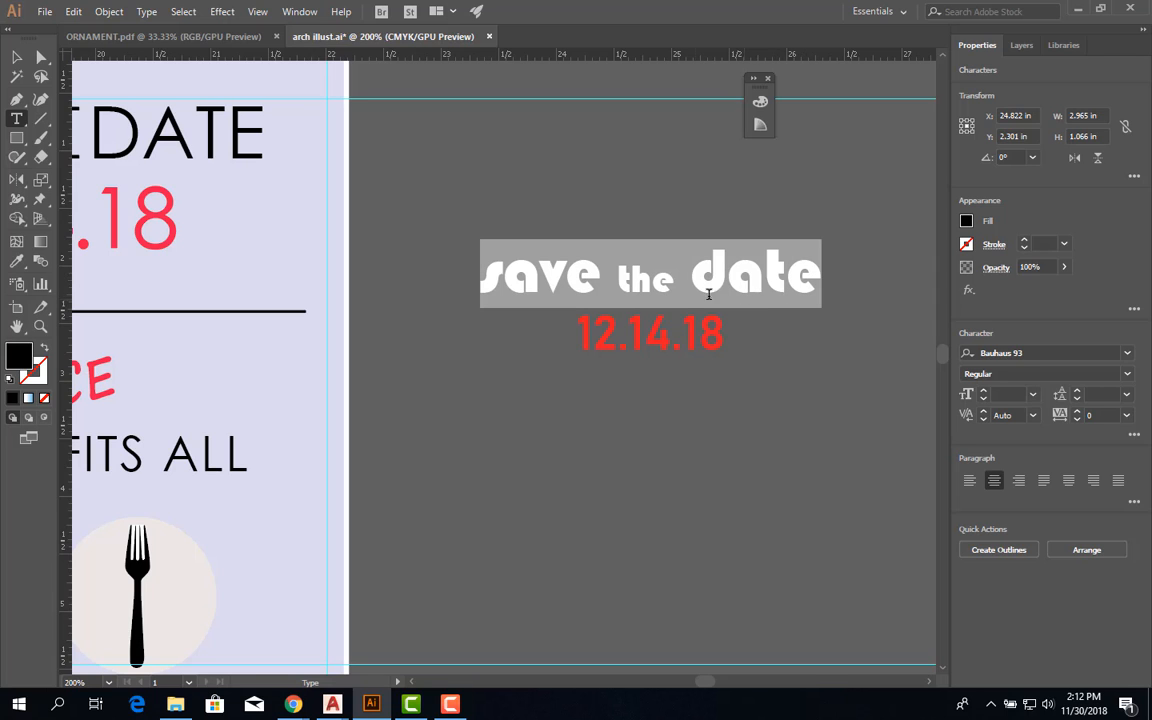
pyautogui.moveTo(676, 280); pyautogui.dragTo(620, 283)
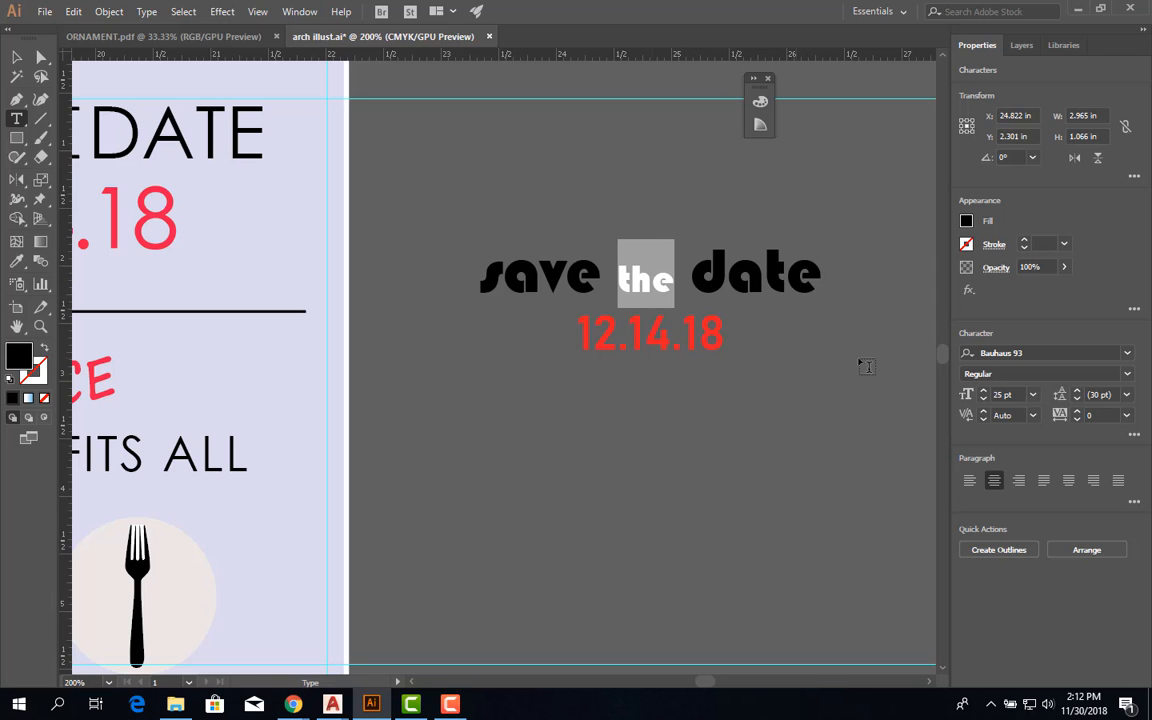
pyautogui.click(984, 398)
pyautogui.click(984, 398)
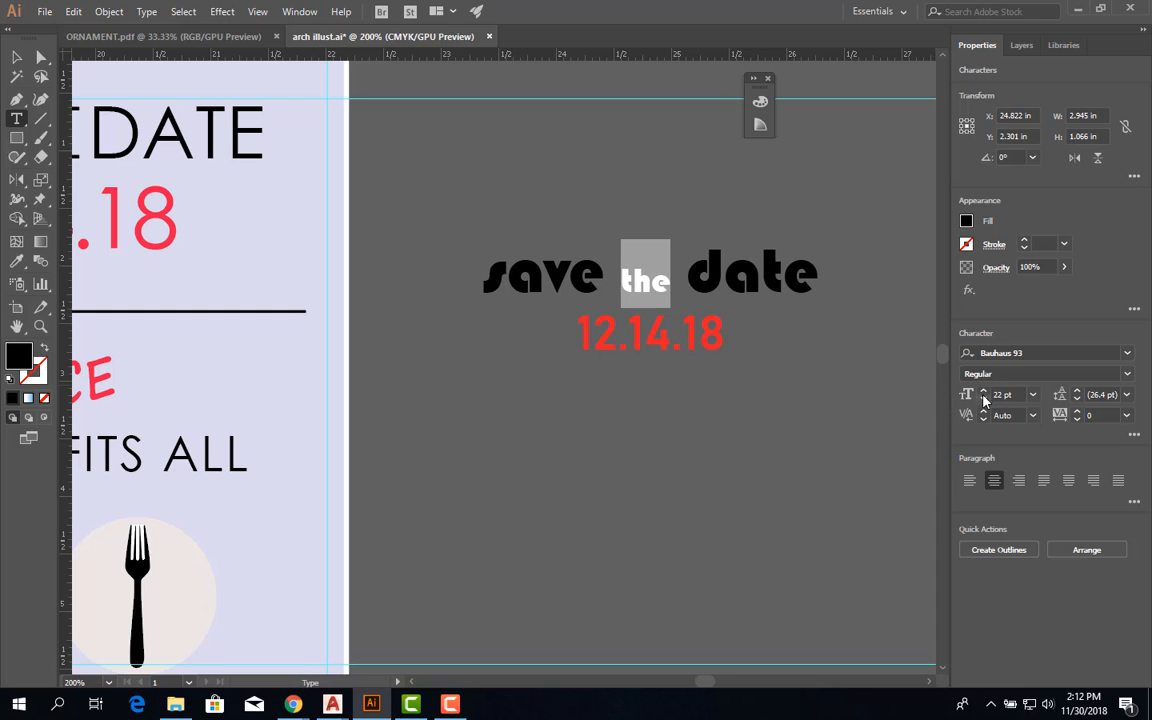
pyautogui.click(983, 391)
pyautogui.click(983, 391)
pyautogui.click(983, 391)
pyautogui.click(983, 391)
pyautogui.click(983, 391)
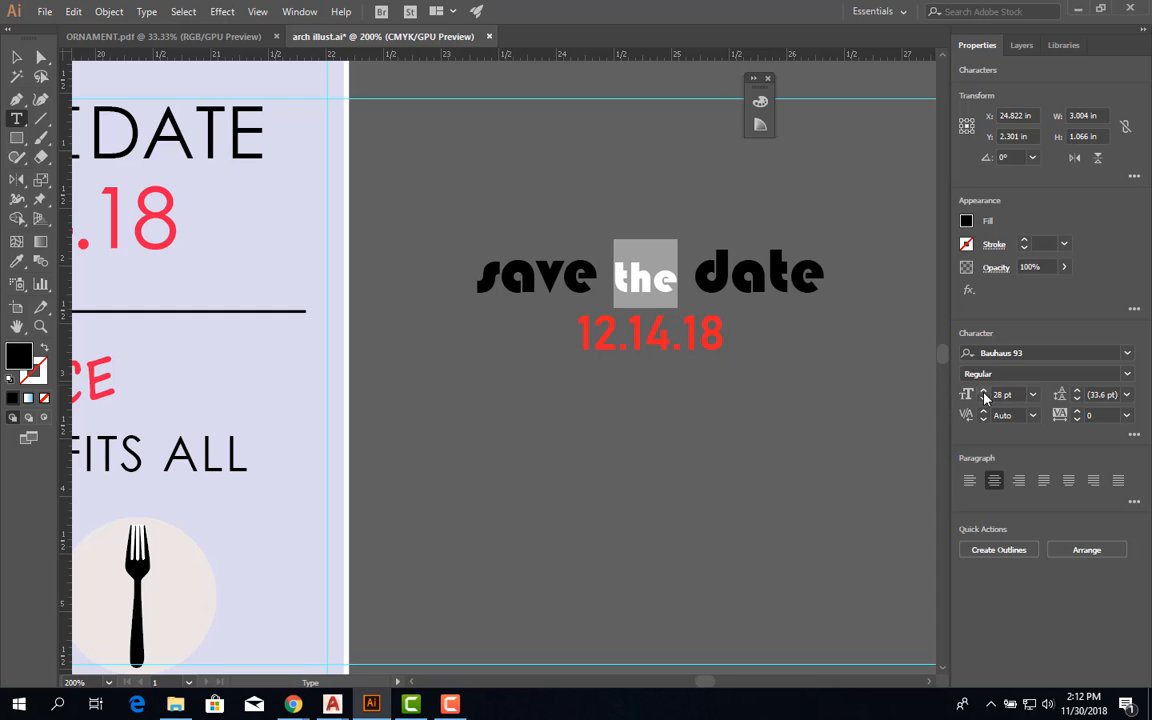
pyautogui.click(826, 382)
# Select the whole "save the date" line, tighten its tracking to -25 and leave text editing
pyautogui.click(767, 287)
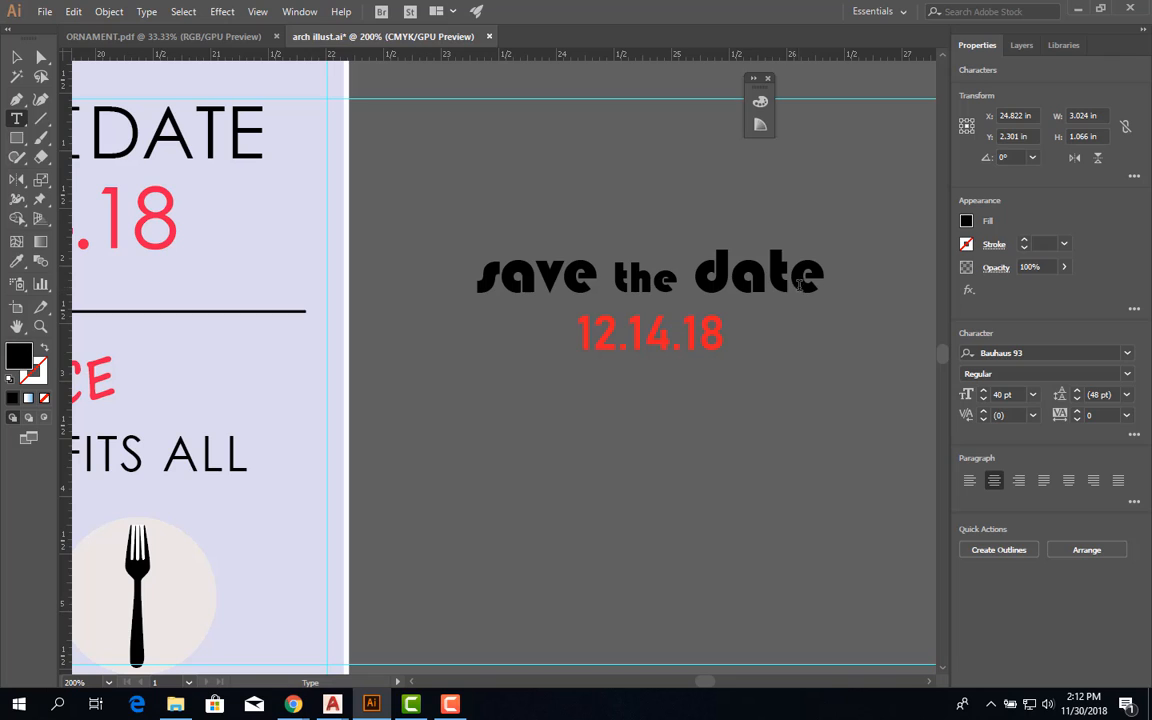
pyautogui.moveTo(822, 282); pyautogui.dragTo(465, 288)
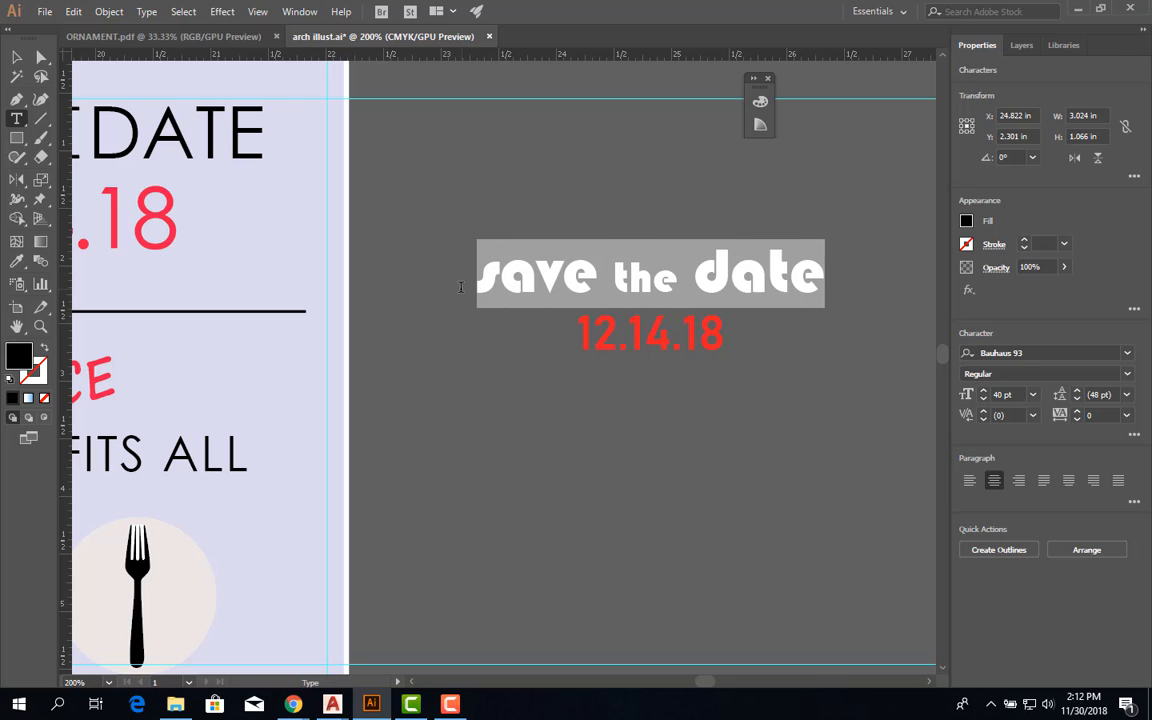
pyautogui.click(1077, 421)
pyautogui.click(1077, 419)
pyautogui.click(1077, 421)
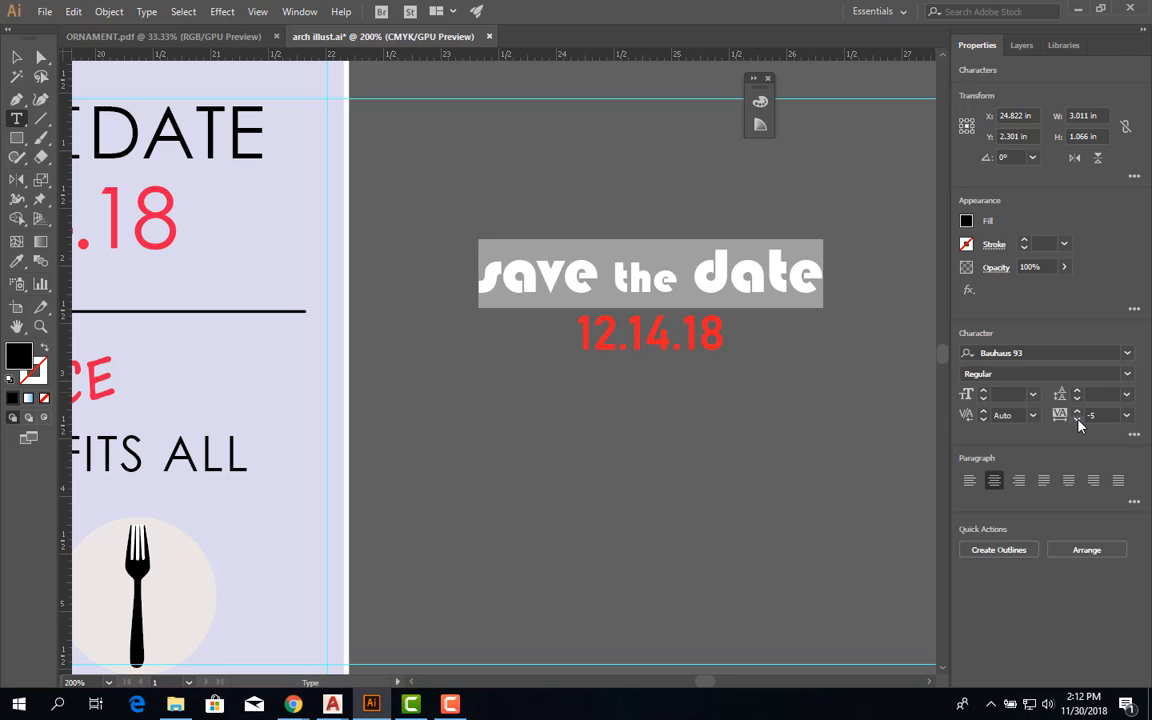
pyautogui.click(1077, 421)
pyautogui.click(1077, 421)
pyautogui.click(1077, 421)
pyautogui.click(1077, 421)
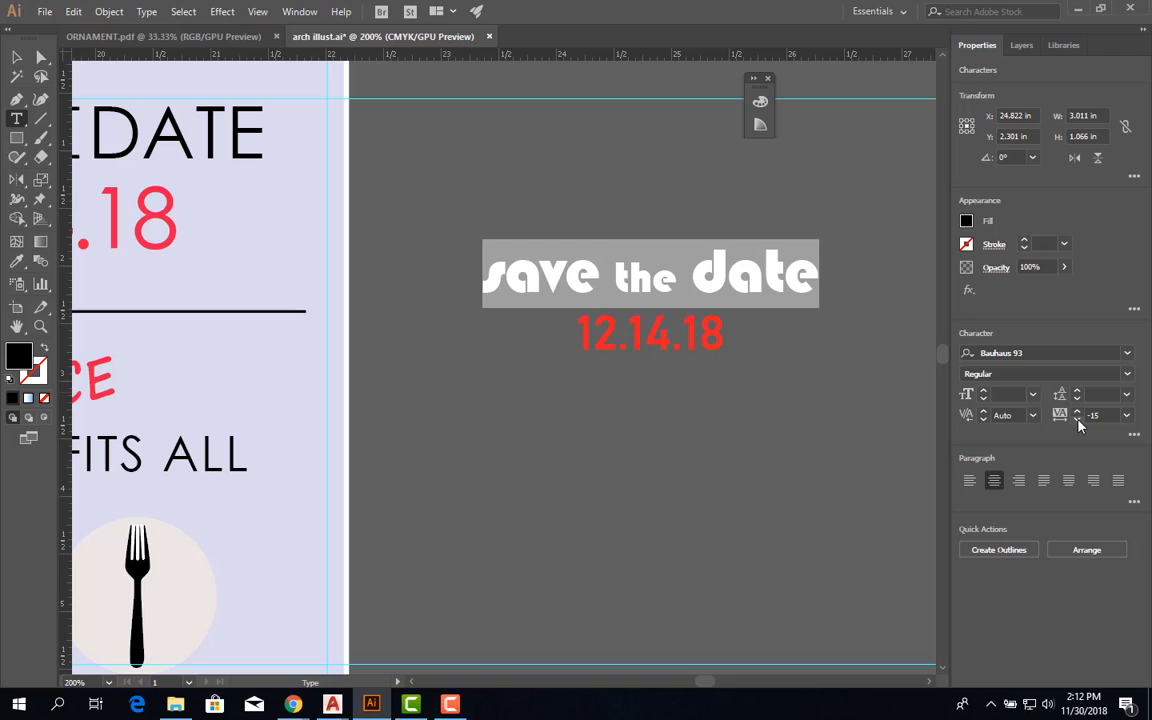
pyautogui.click(1077, 421)
pyautogui.click(1077, 421)
pyautogui.click(1077, 421)
pyautogui.click(1077, 421)
pyautogui.click(1077, 421)
pyautogui.click(1077, 421)
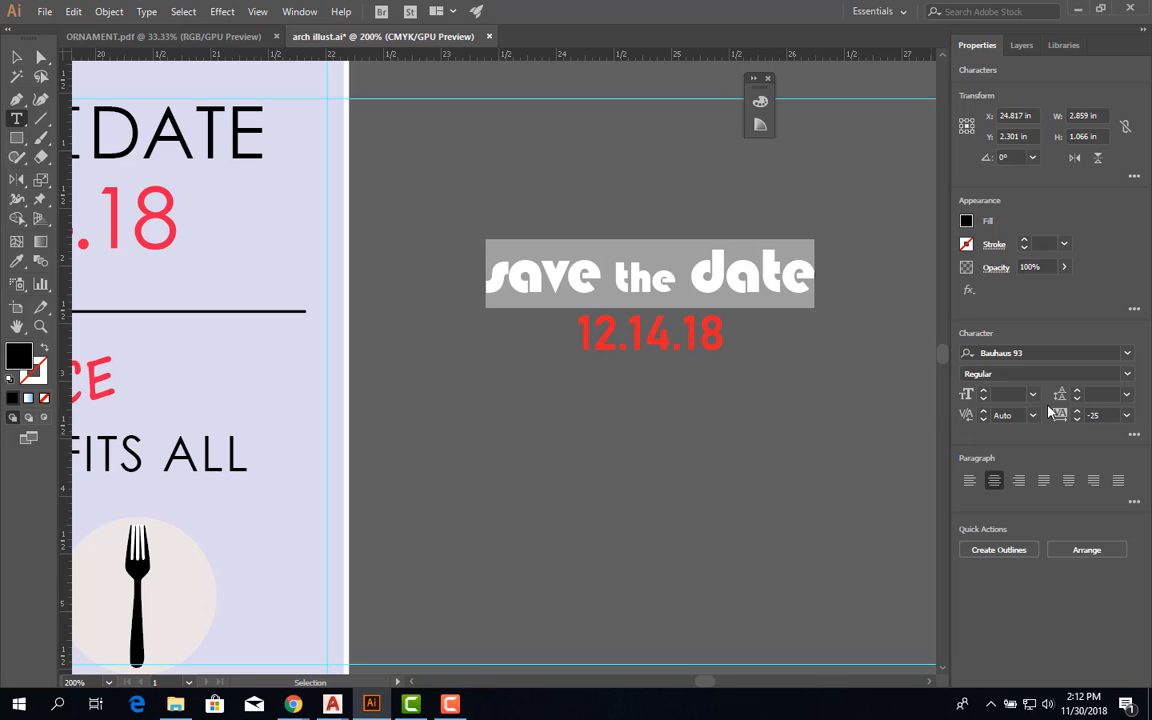
pyautogui.click(20, 58)
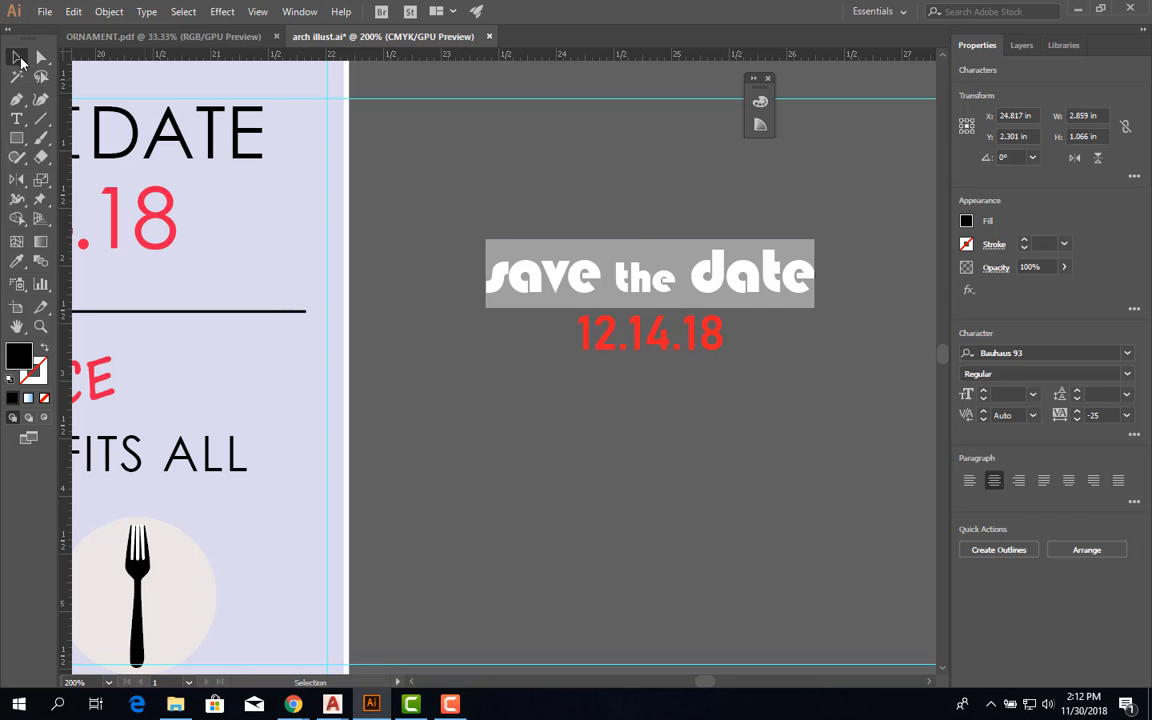
pyautogui.click(792, 476)
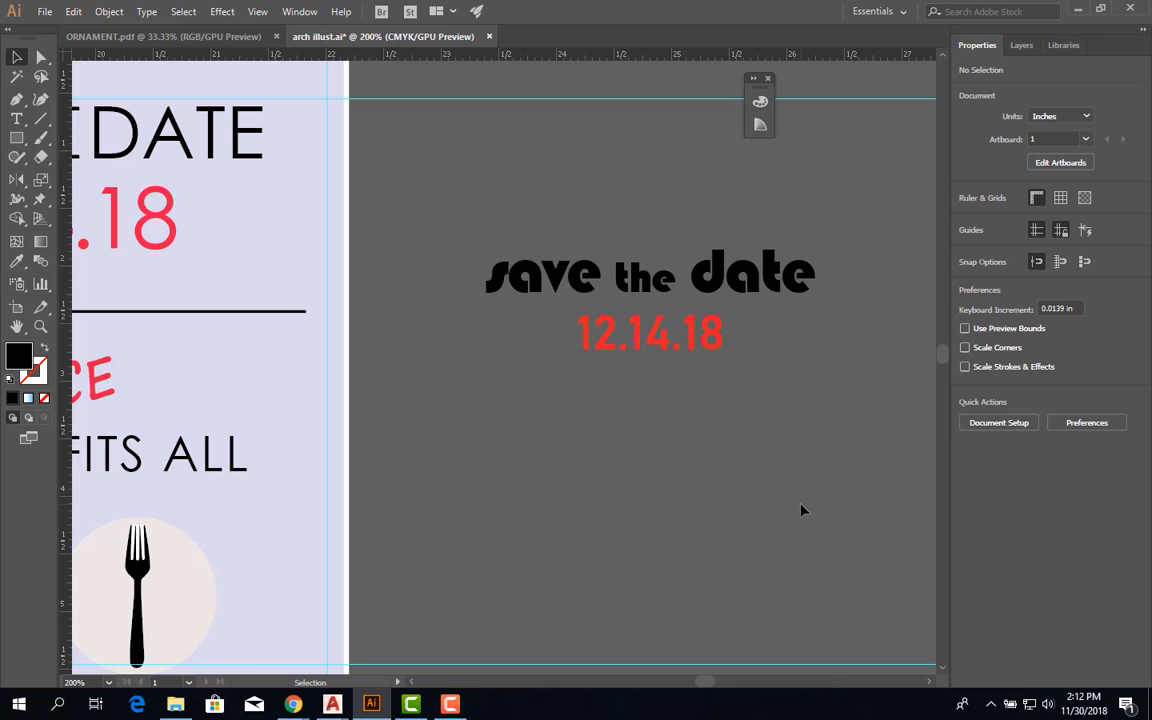
# Add a second point text reading "save the date" with "12.14.18" on a new line below the formatted heading, and deselect it
pyautogui.click(16, 118)
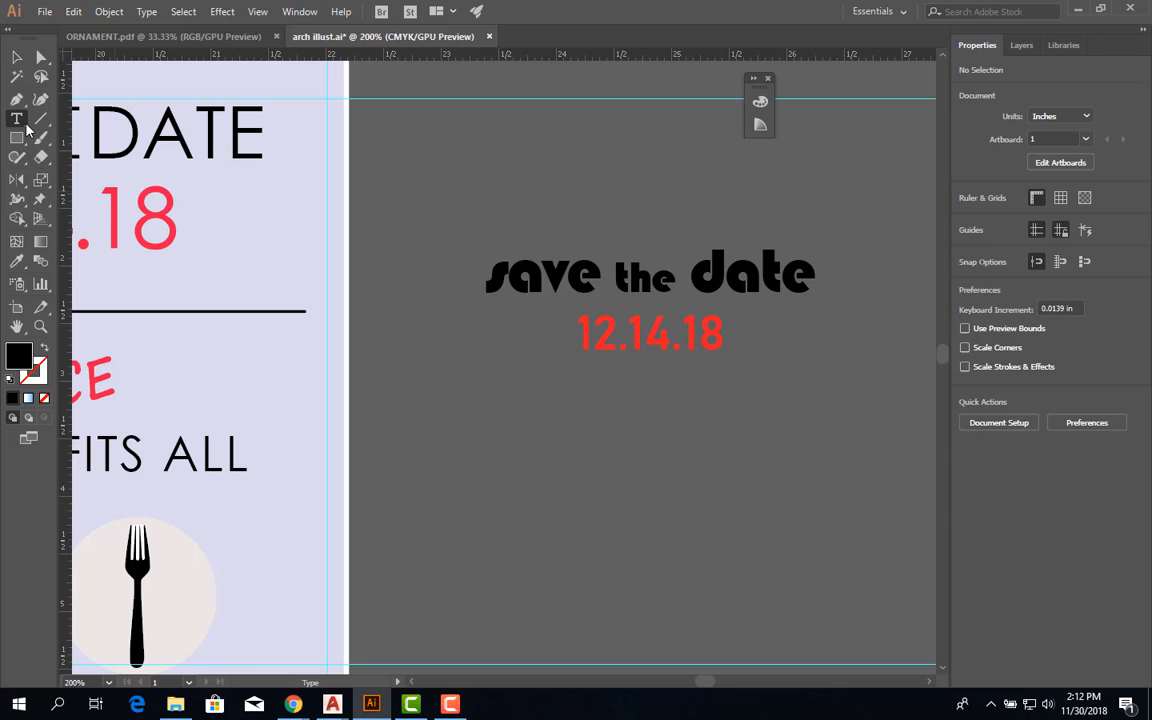
pyautogui.click(619, 467)
pyautogui.write('s')
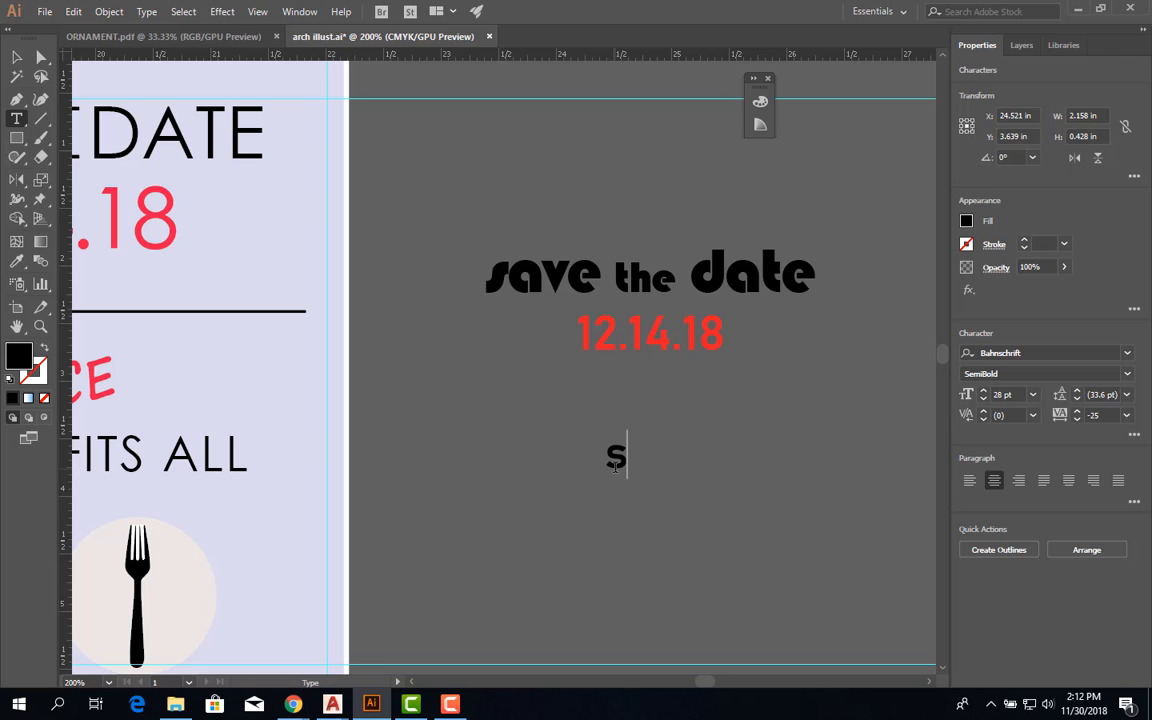
pyautogui.press('BackSpace')
pyautogui.write('save the')
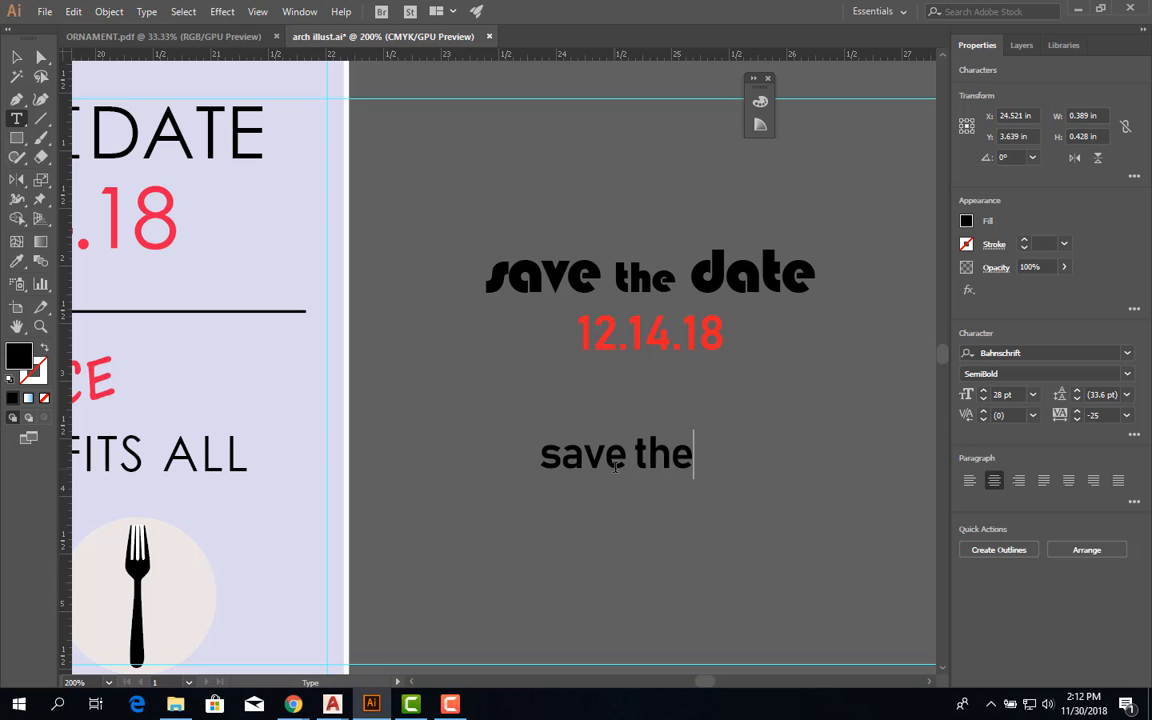
pyautogui.write(' date ')
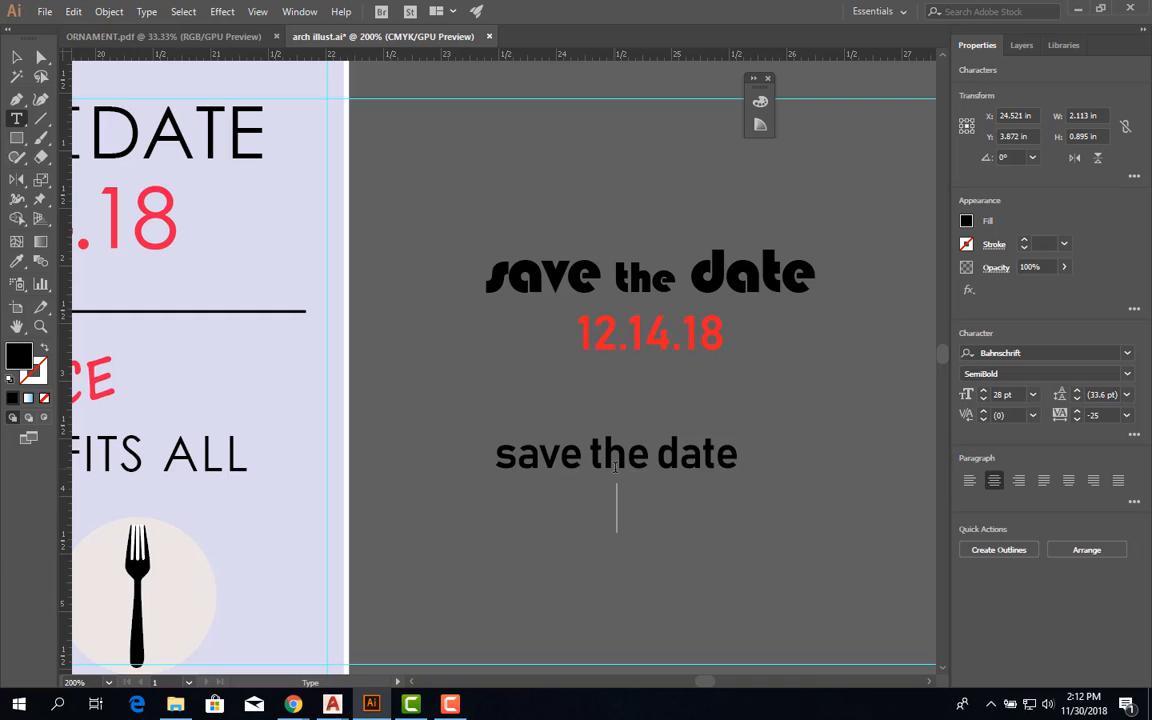
pyautogui.write('12.14')
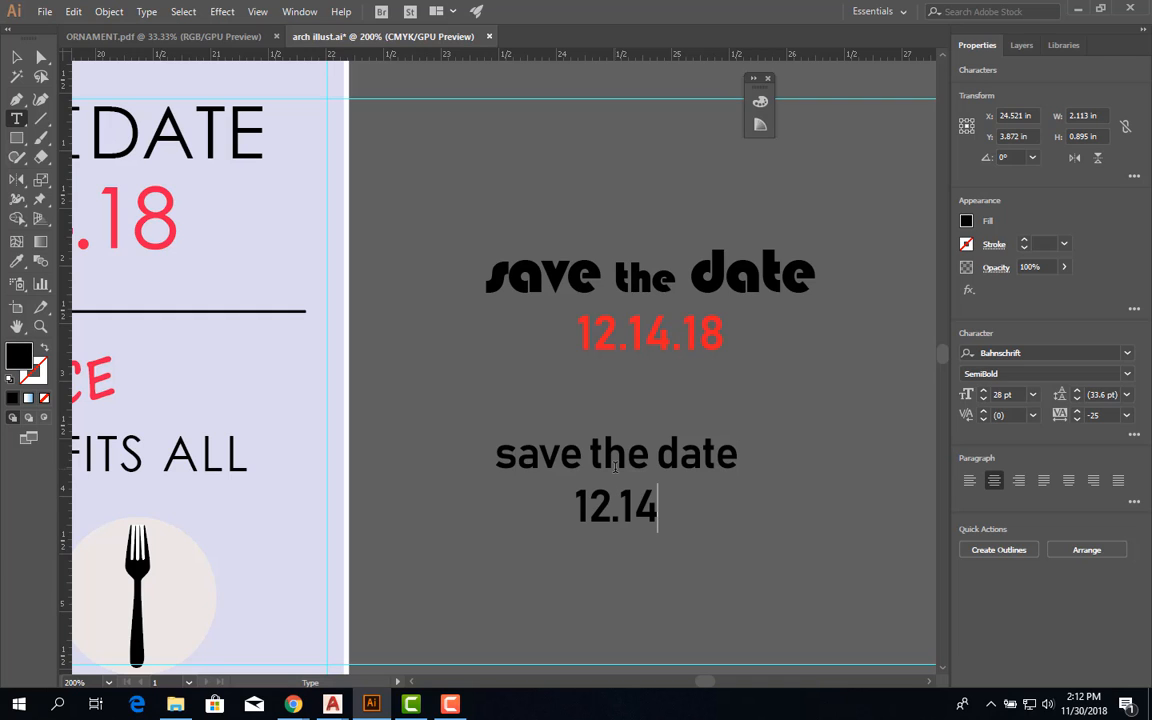
pyautogui.write('.185')
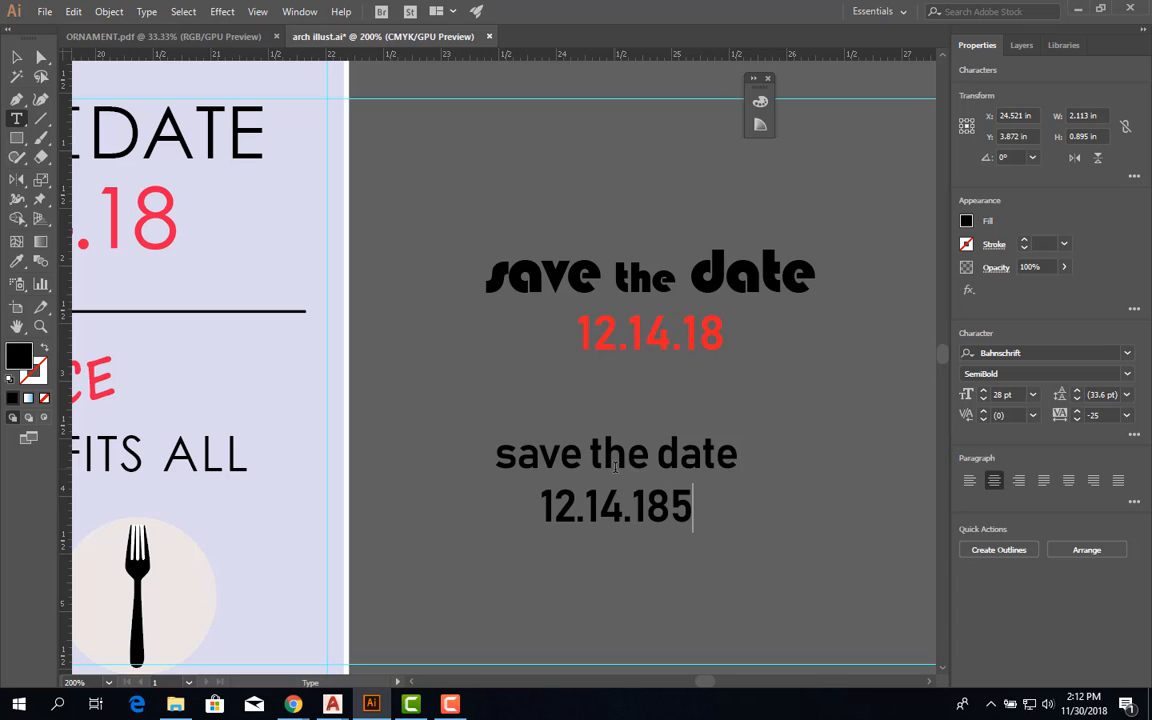
pyautogui.press('BackSpace')
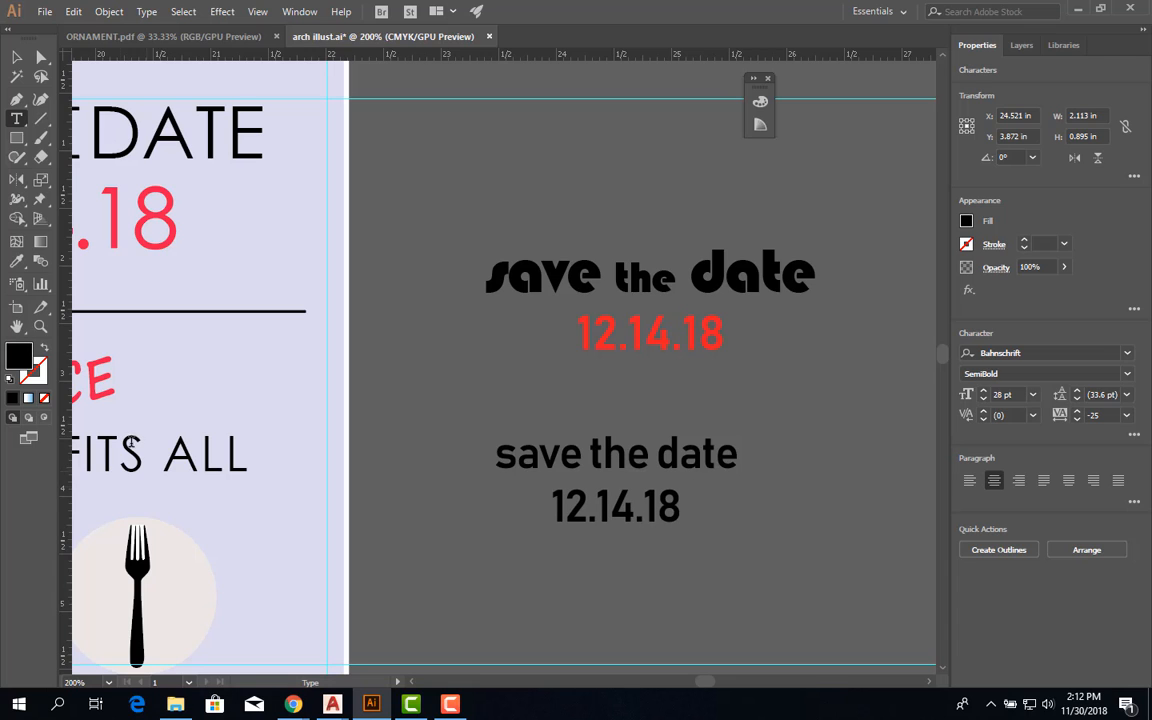
pyautogui.click(16, 57)
pyautogui.click(637, 448)
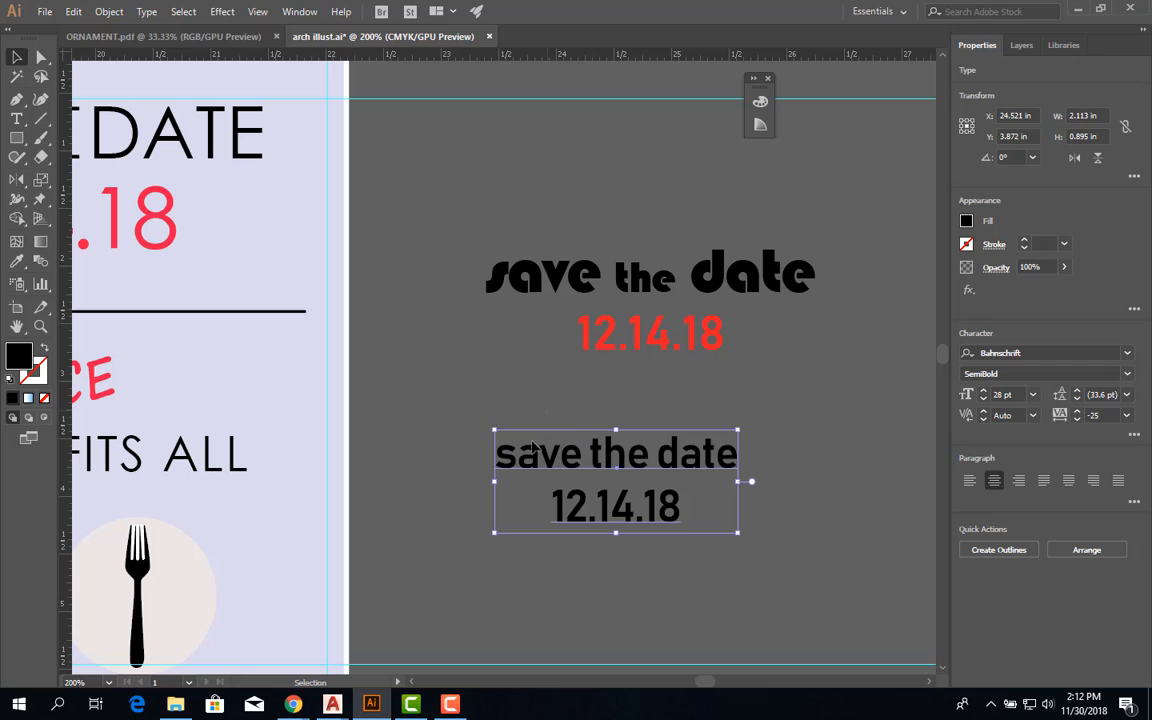
pyautogui.click(570, 586)
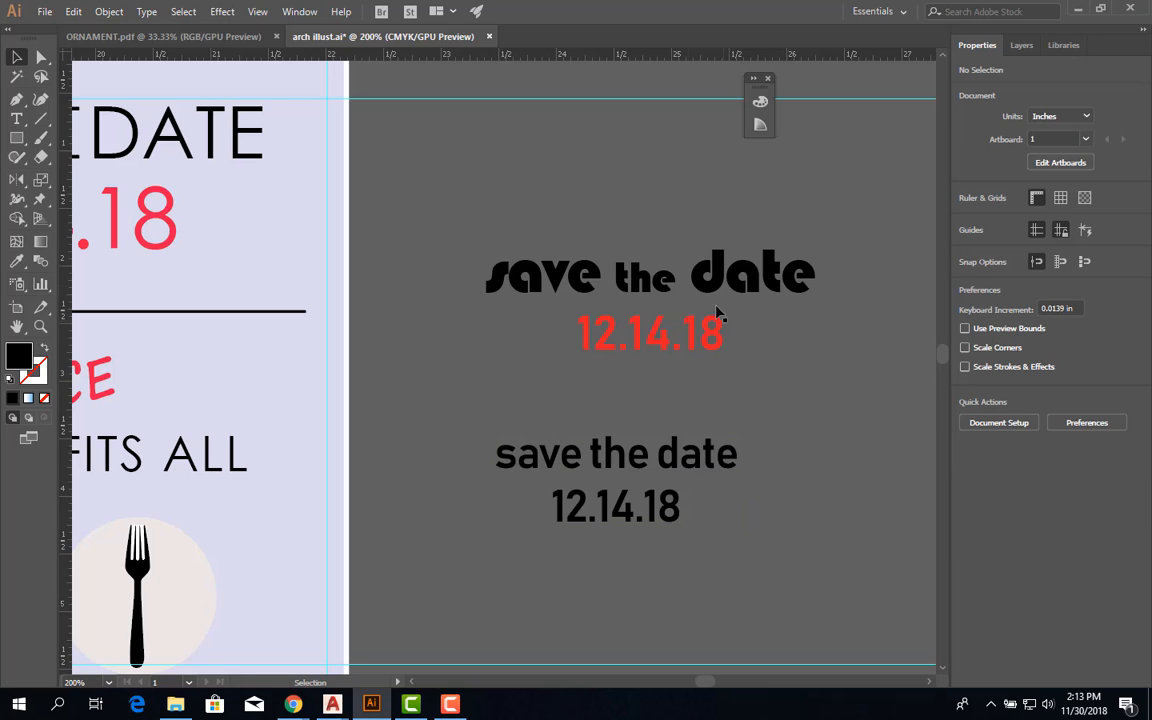
# Delete the plain "save the date 12.14.18" text block below the formatted heading
pyautogui.click(607, 468)
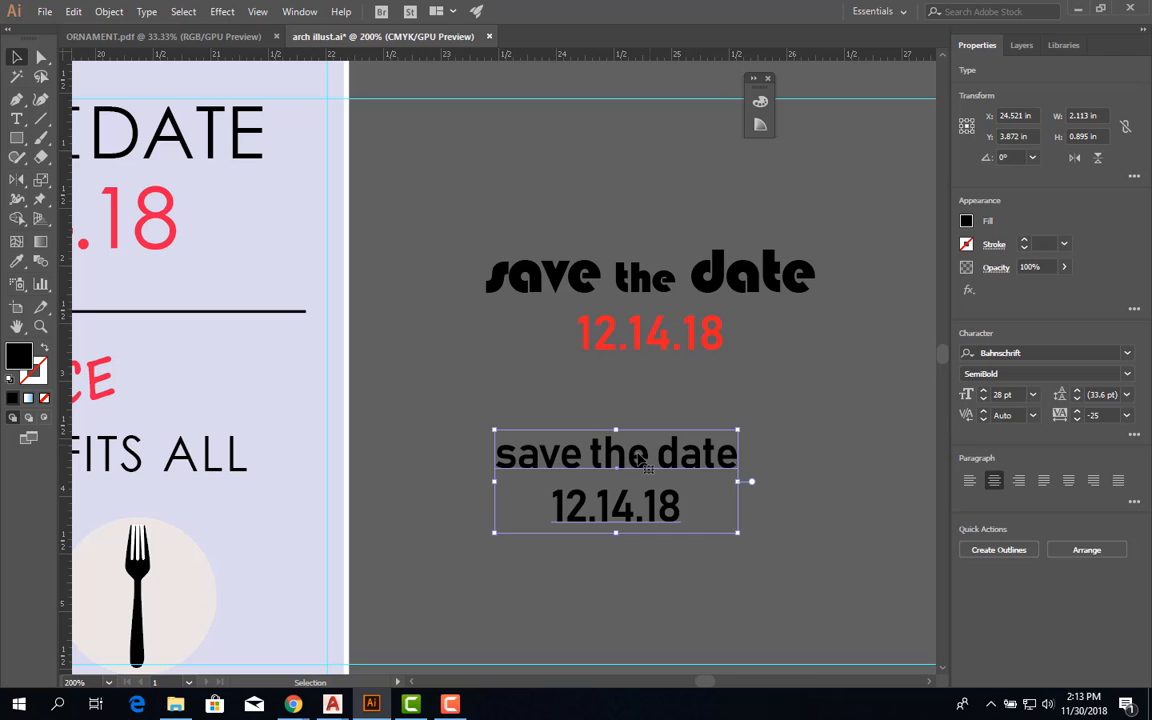
pyautogui.press('Delete')
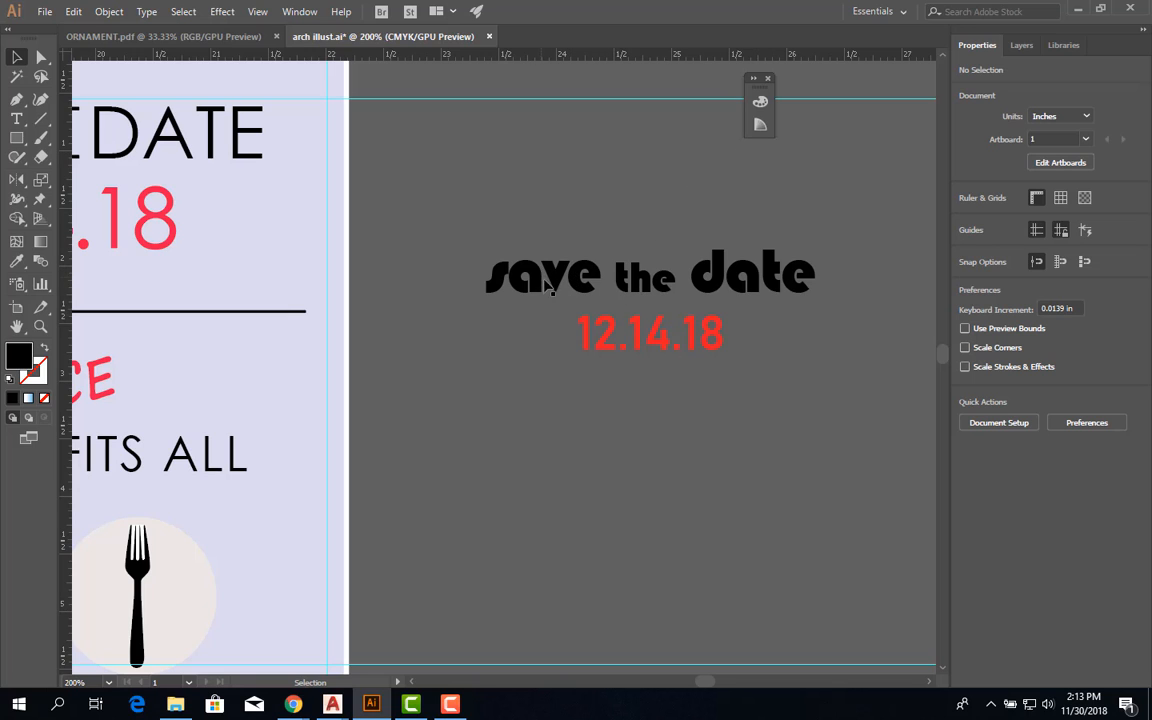
# Select the "save the date" line, set its tracking to -100 and leave text editing
pyautogui.click(640, 276)
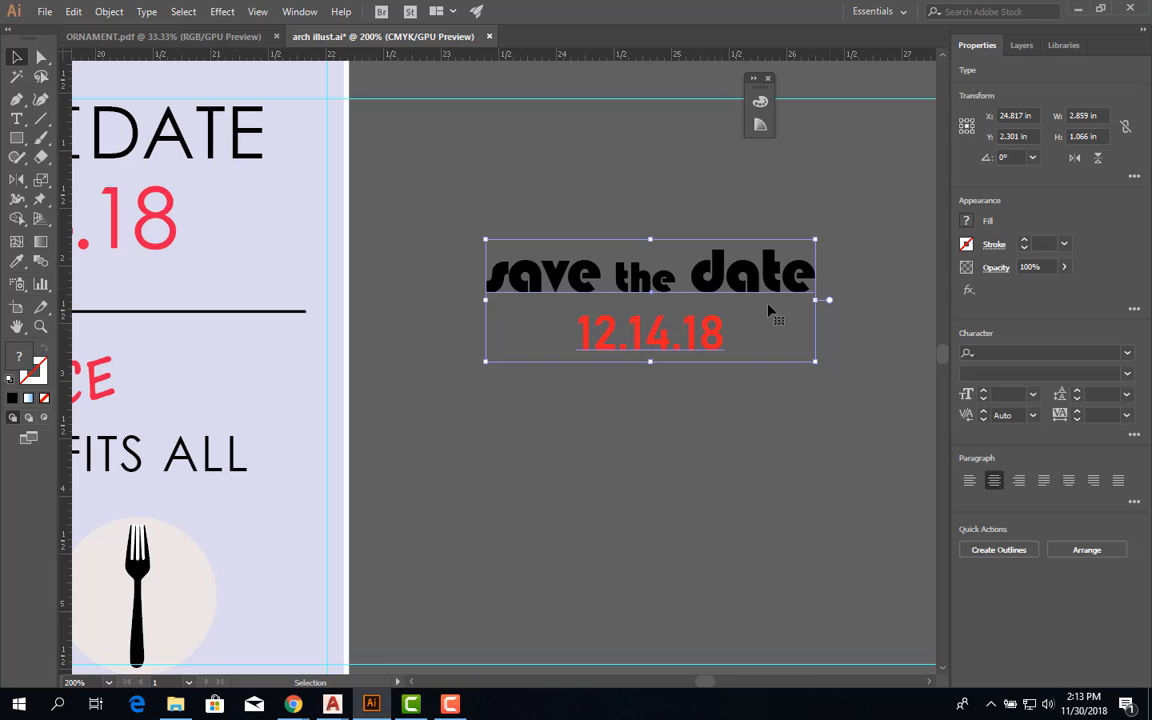
pyautogui.press('t')
pyautogui.tripleClick(647, 272)
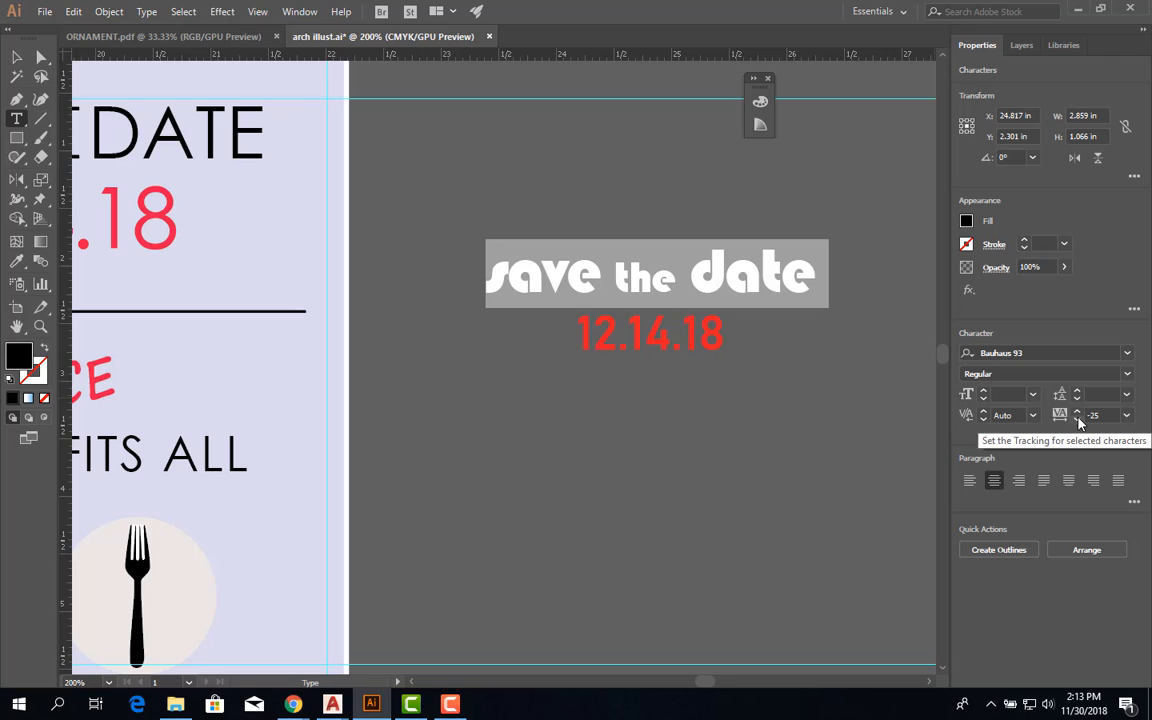
pyautogui.click(1126, 418)
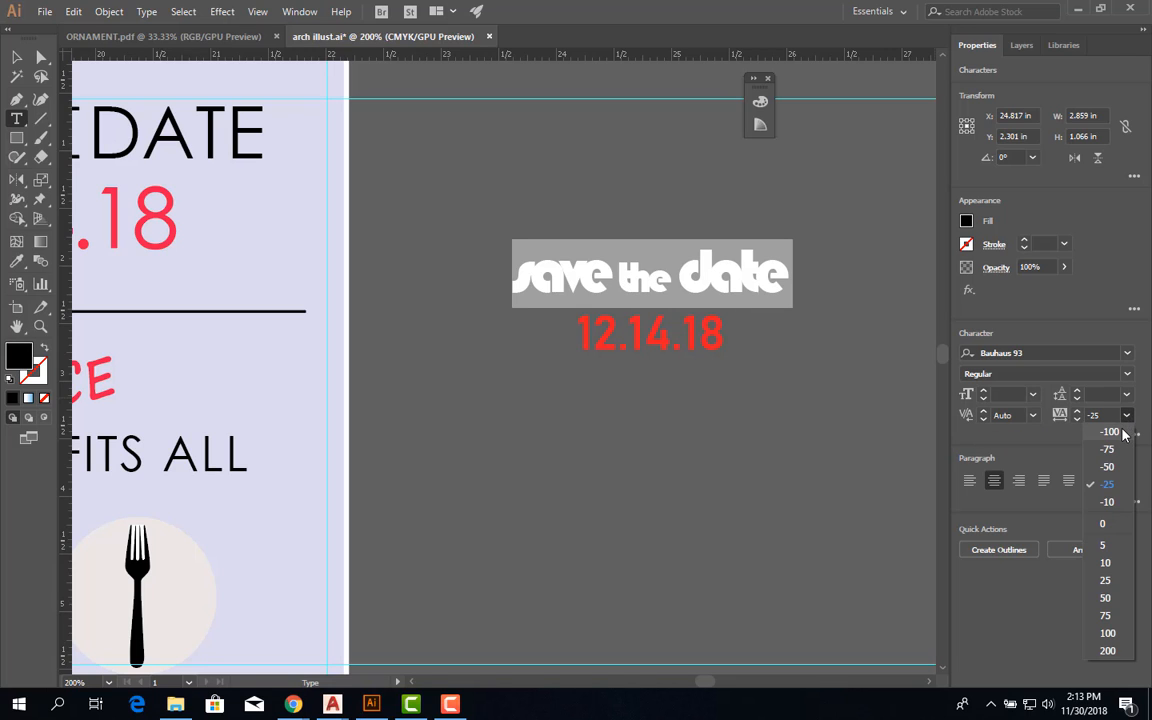
pyautogui.click(1128, 430)
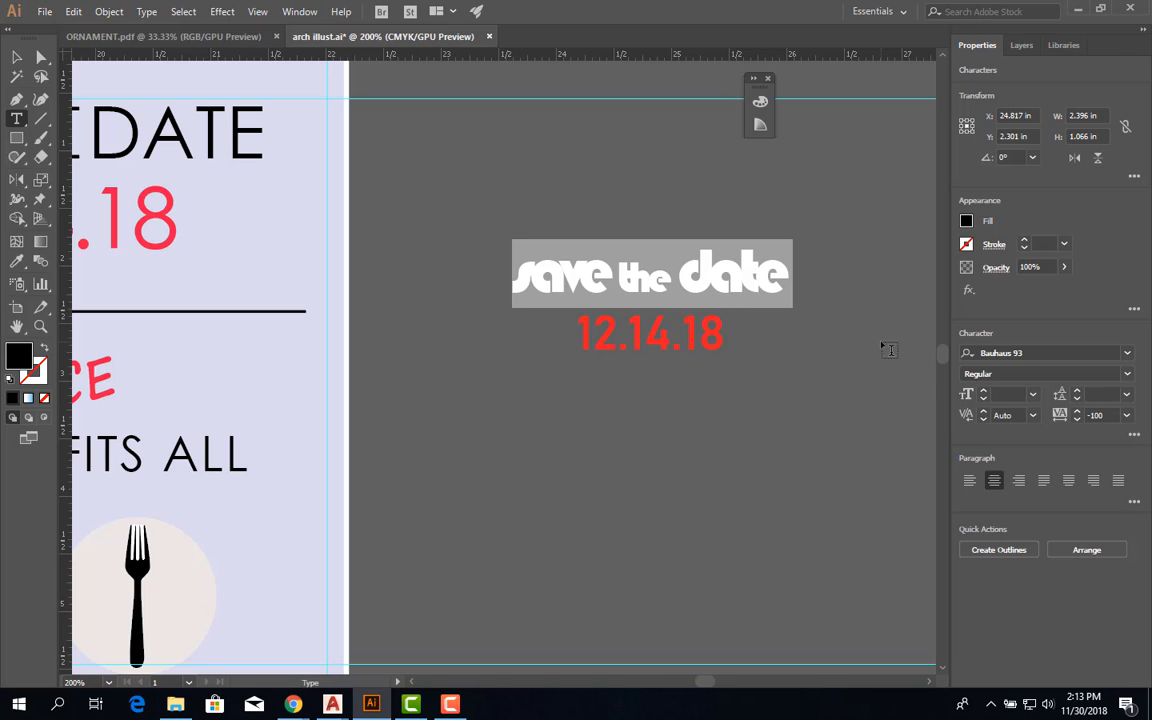
pyautogui.click(17, 57)
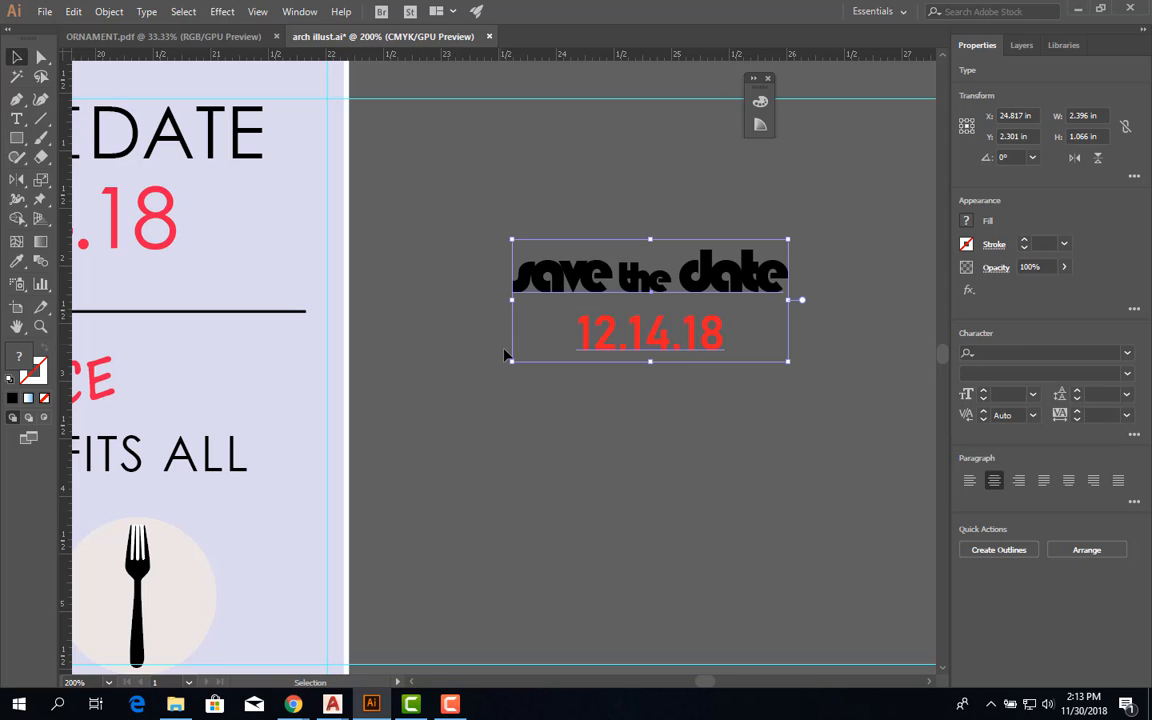
# Set the tracking of the whole "save the date" line to -50, leave text editing and select the heading as an object
pyautogui.doubleClick(722, 275)
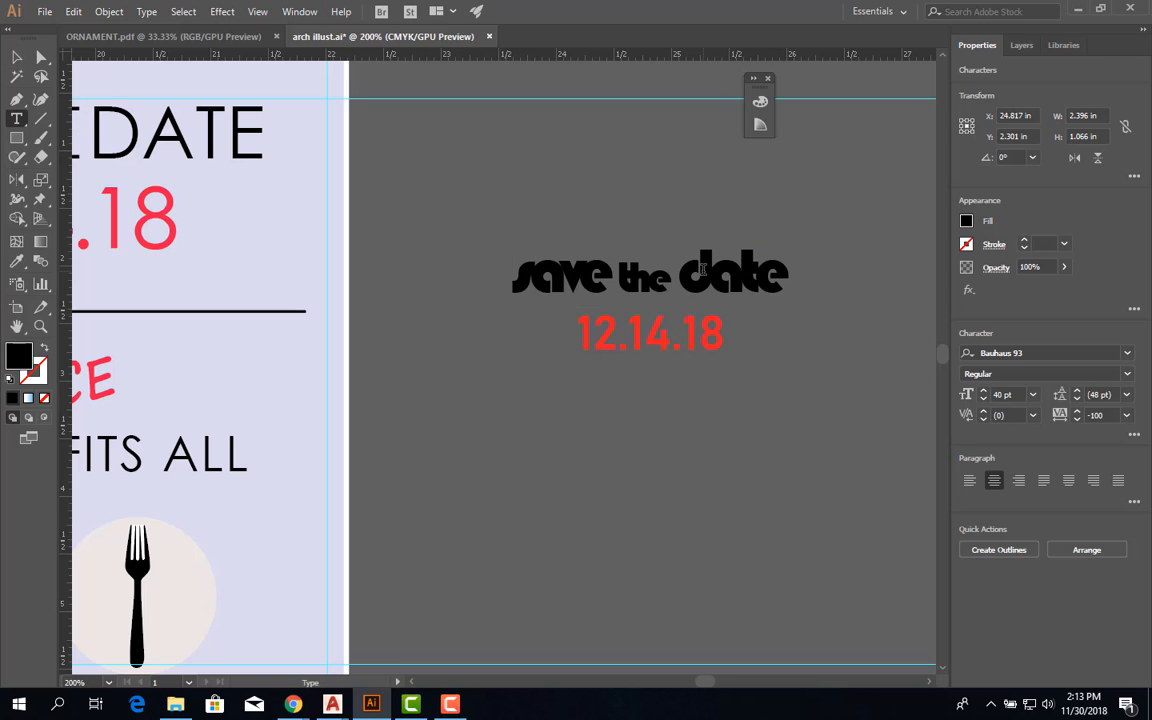
pyautogui.tripleClick(722, 275)
pyautogui.click(1127, 396)
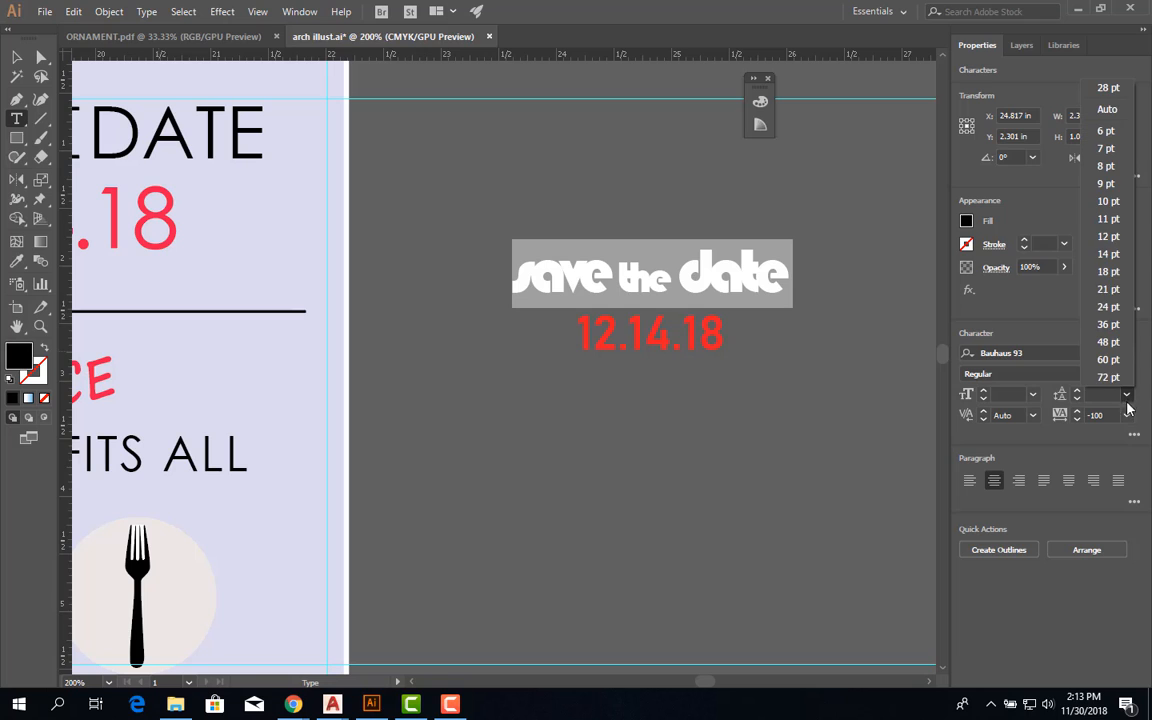
pyautogui.click(1125, 416)
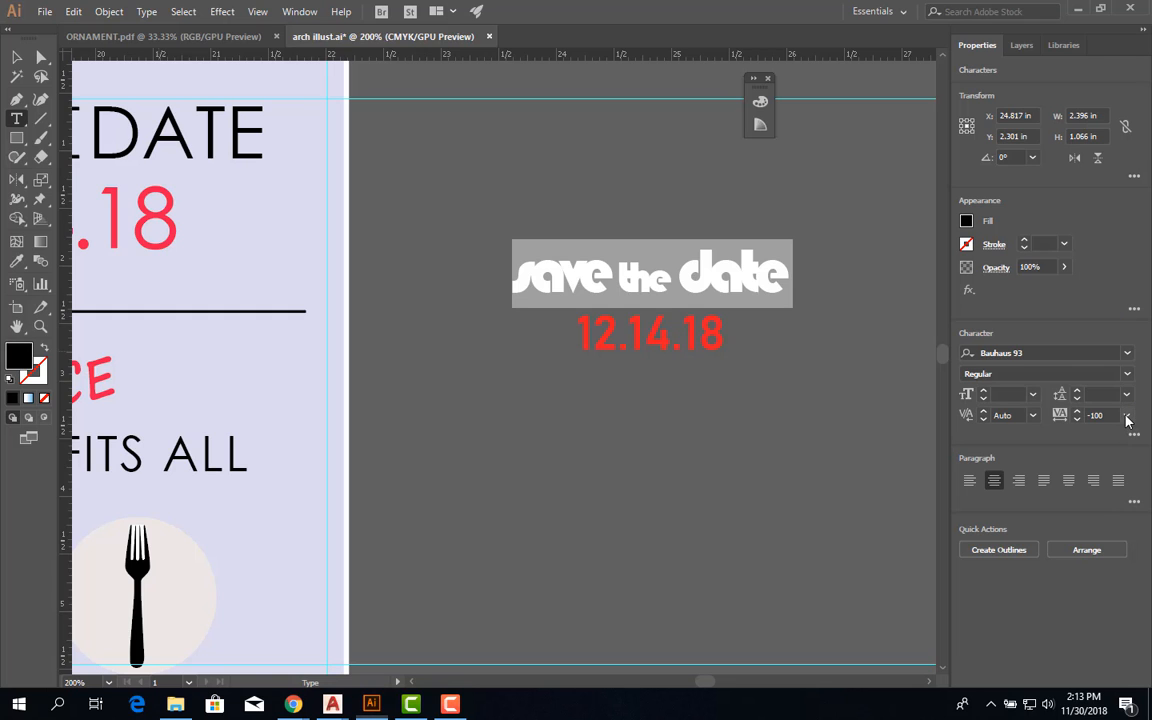
pyautogui.click(1125, 416)
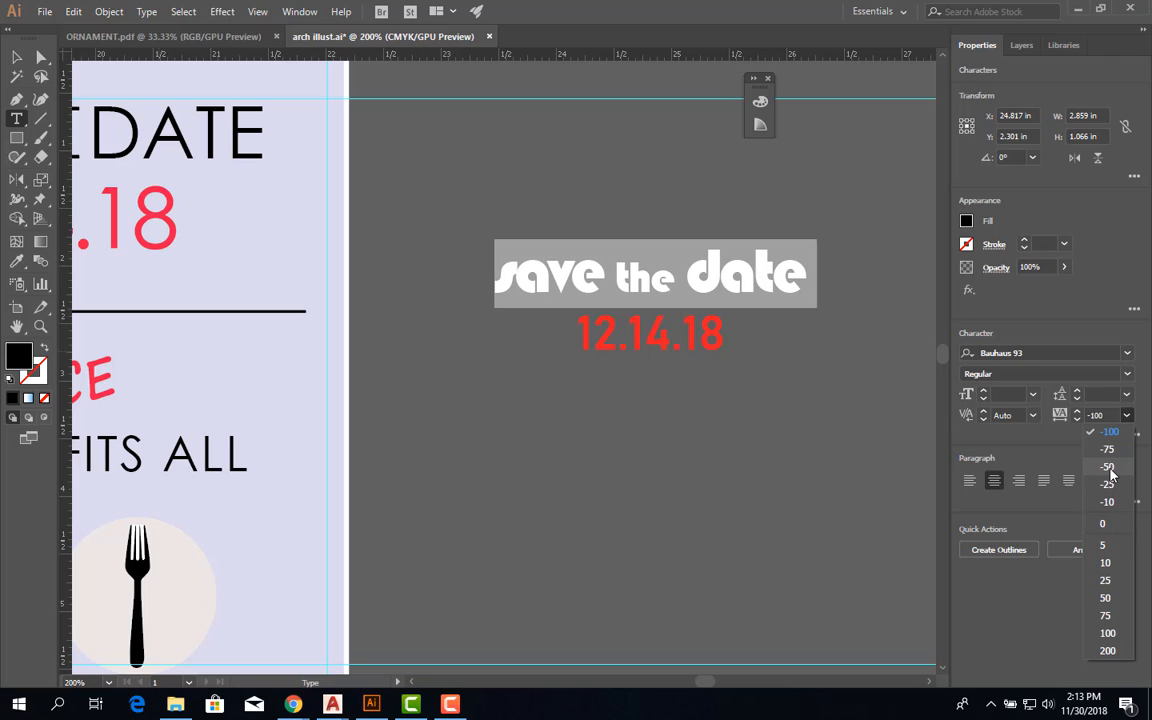
pyautogui.click(1110, 474)
pyautogui.click(19, 59)
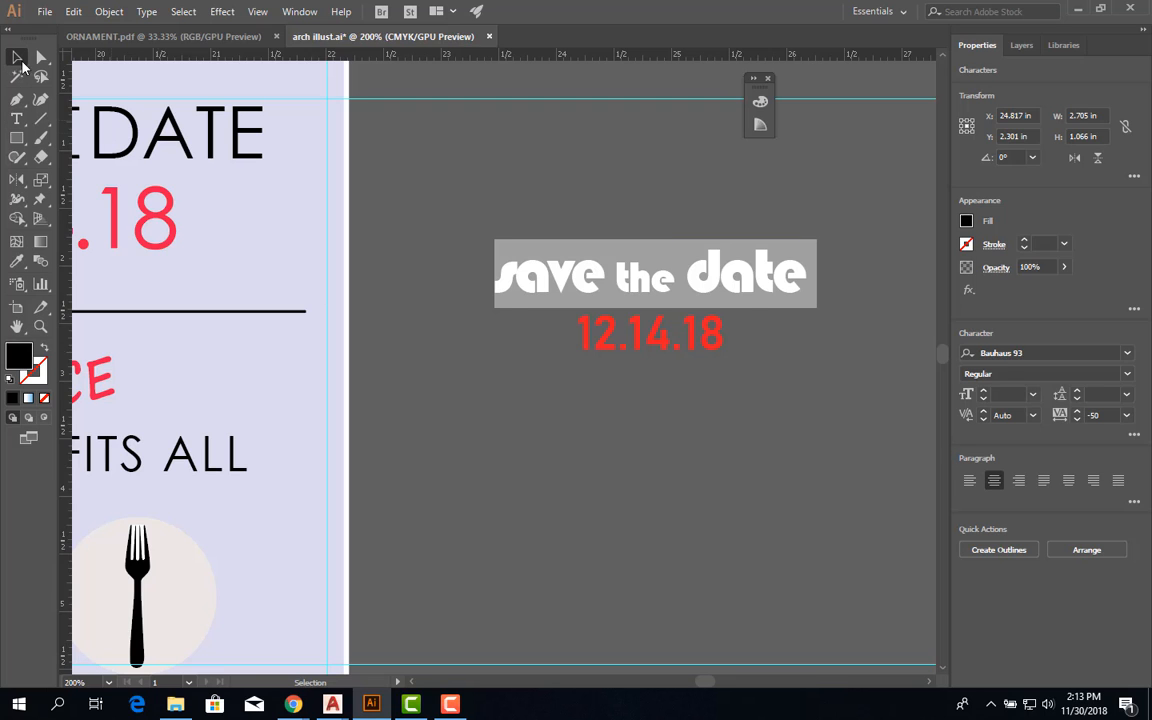
pyautogui.click(786, 404)
pyautogui.click(608, 267)
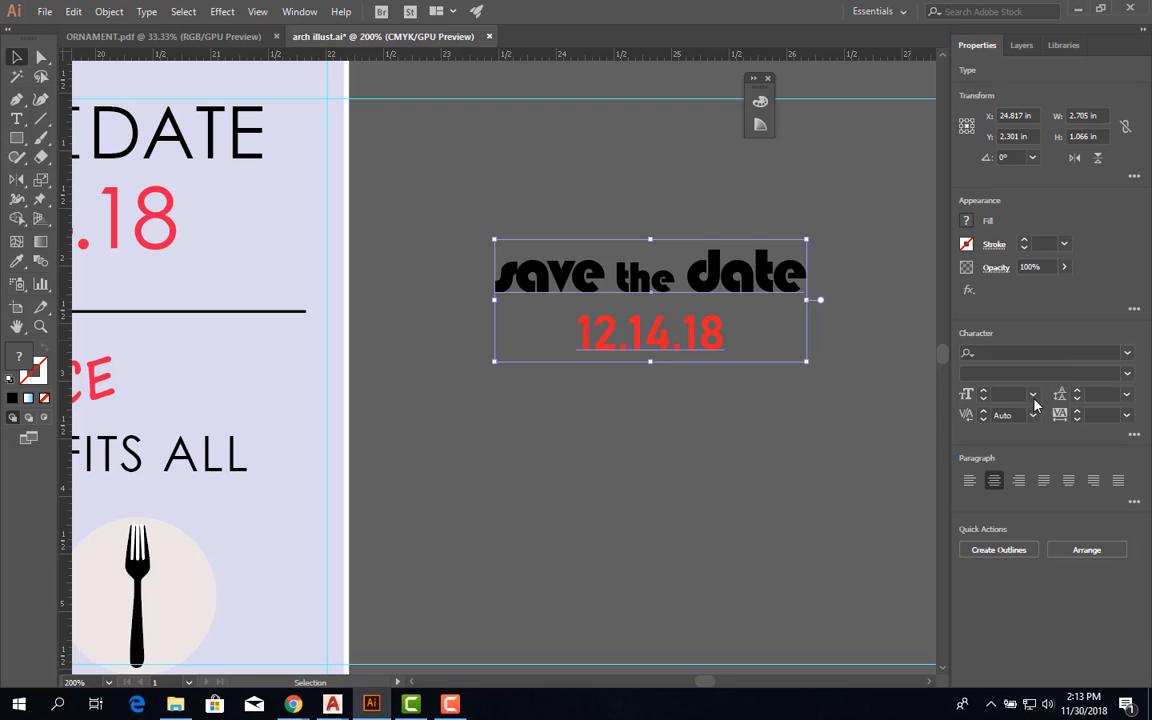
# Set the tracking of the red "12.14.18" line to 200, leave text editing and deselect the heading
pyautogui.click(716, 418)
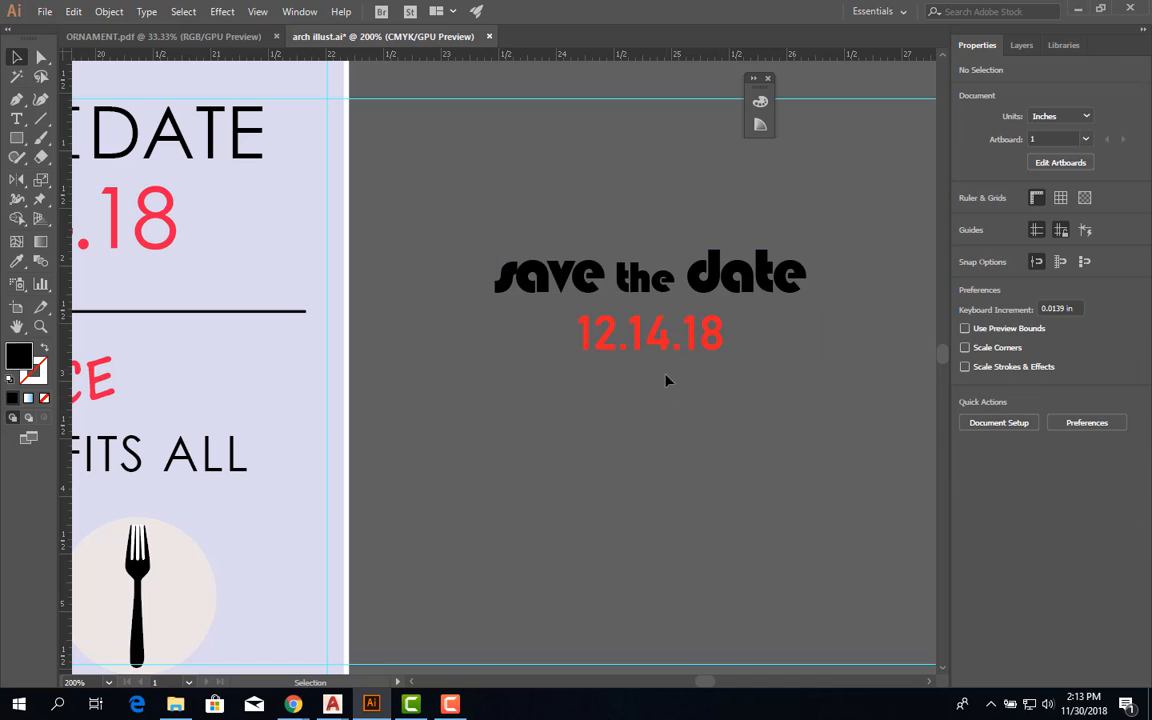
pyautogui.click(679, 334)
pyautogui.doubleClick(679, 334)
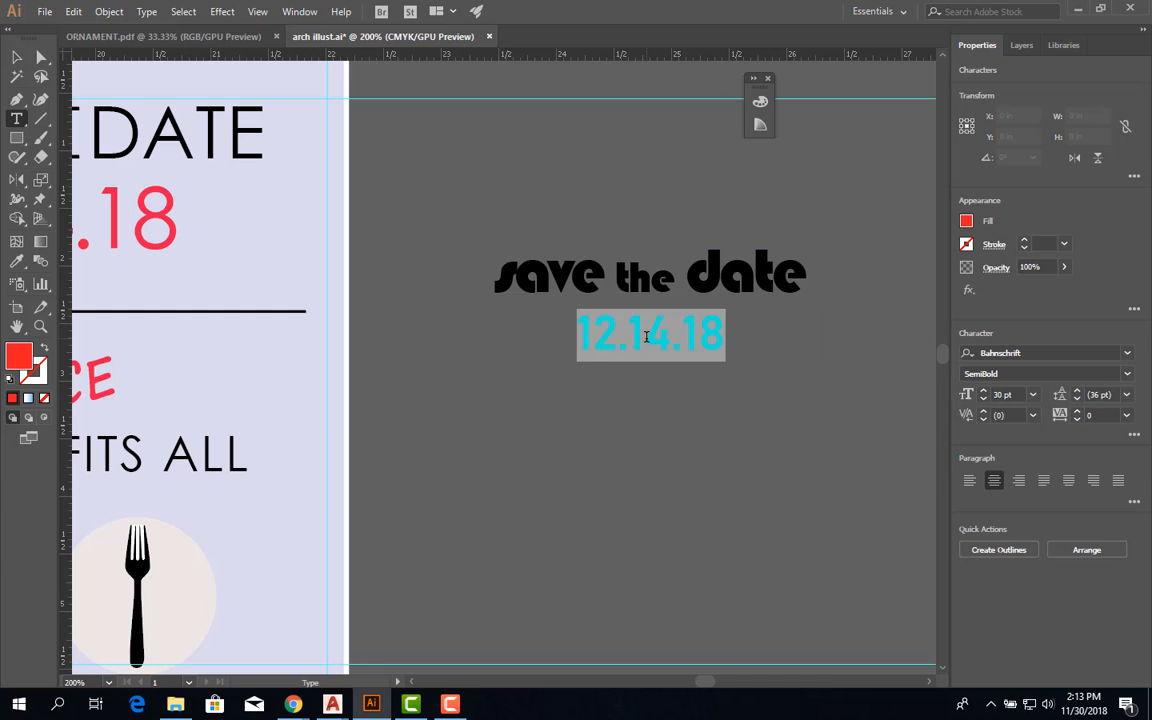
pyautogui.click(1127, 415)
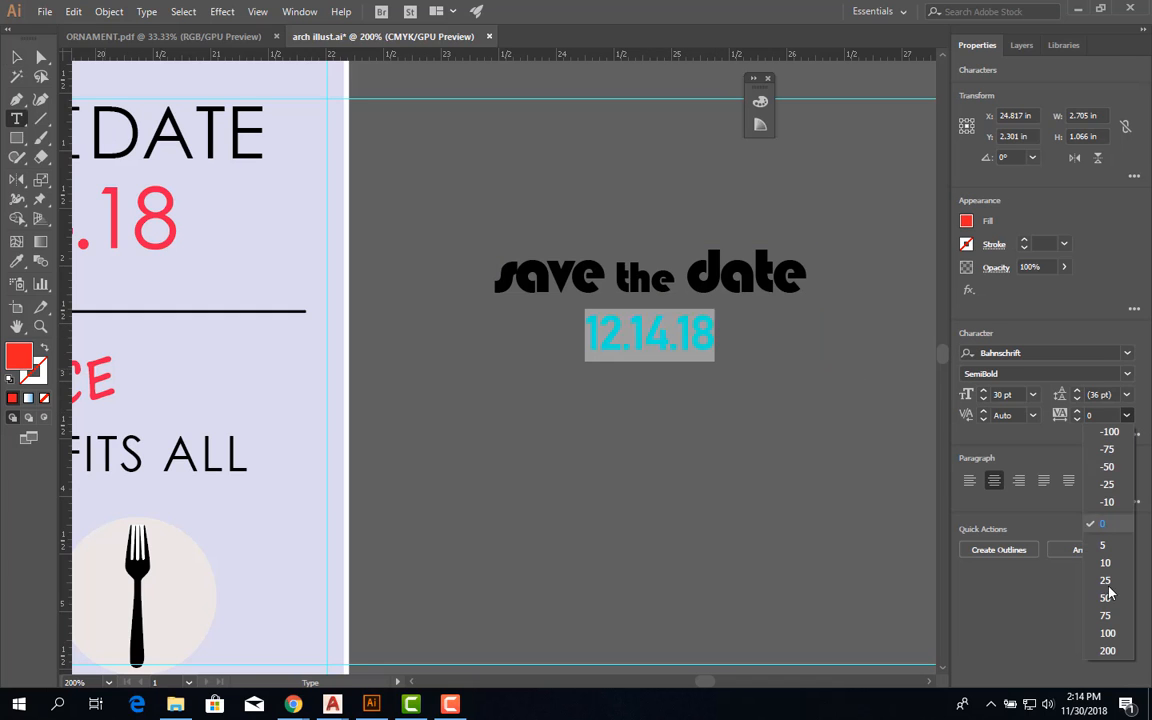
pyautogui.click(1109, 654)
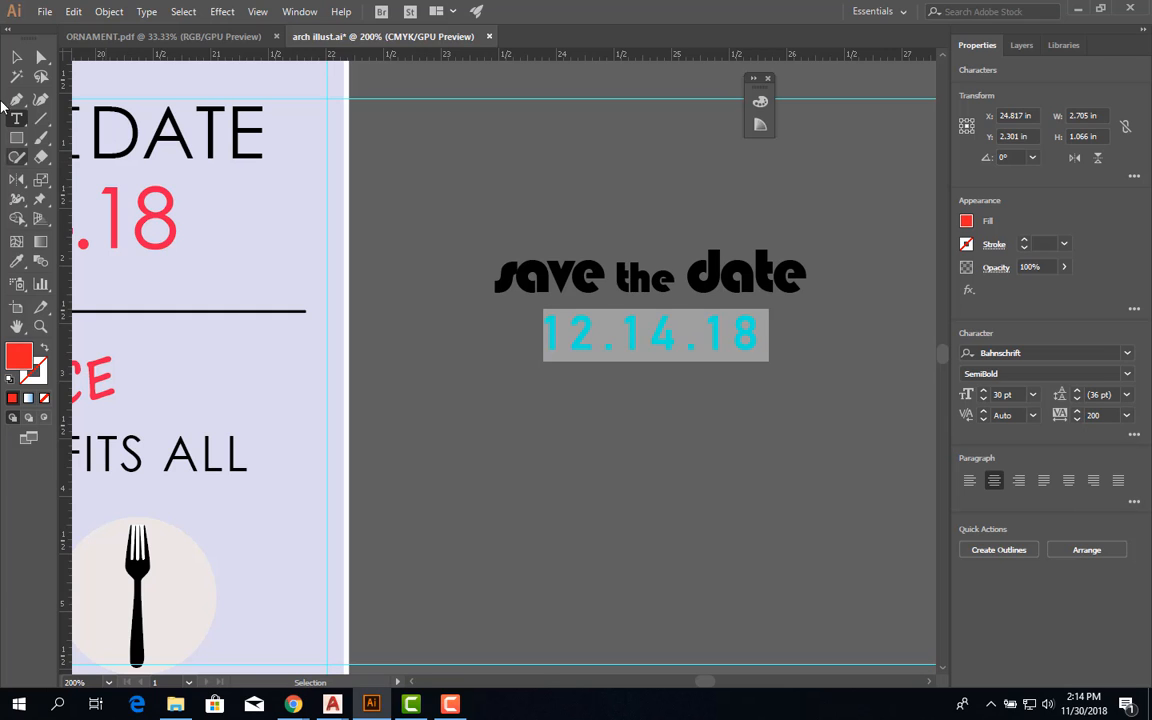
pyautogui.click(16, 57)
pyautogui.click(730, 467)
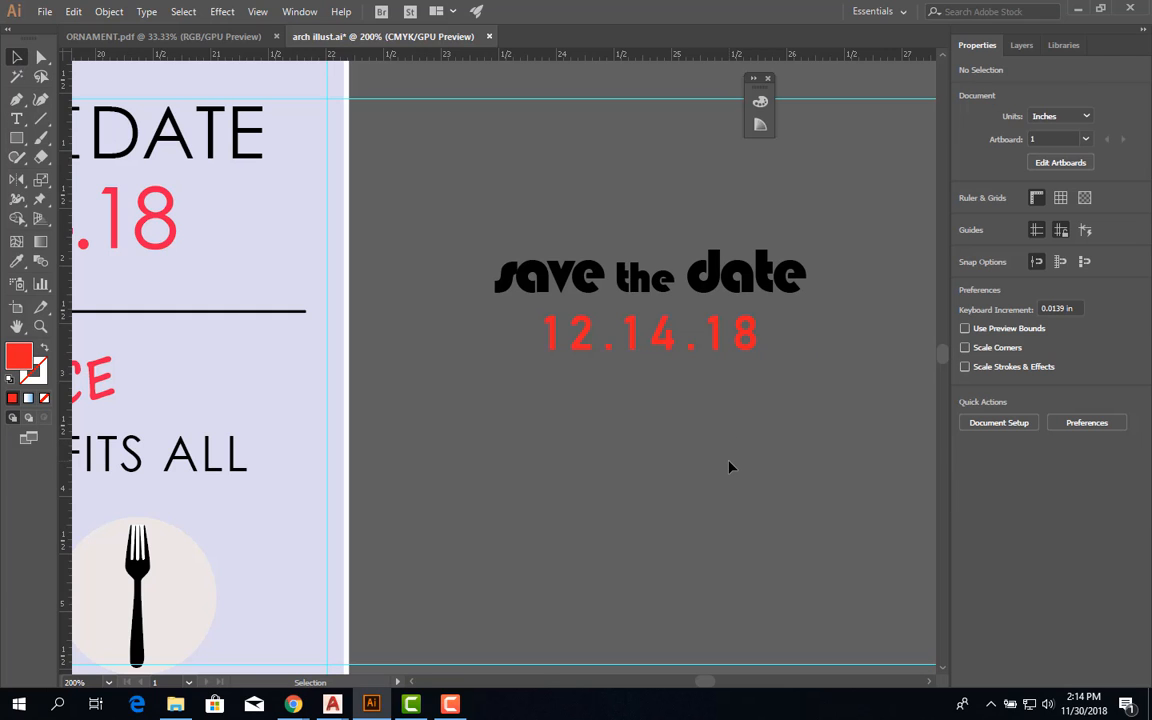
# Set the tracking of the "12.14.18" line to 50, leave text editing and deselect the heading
pyautogui.doubleClick(660, 334)
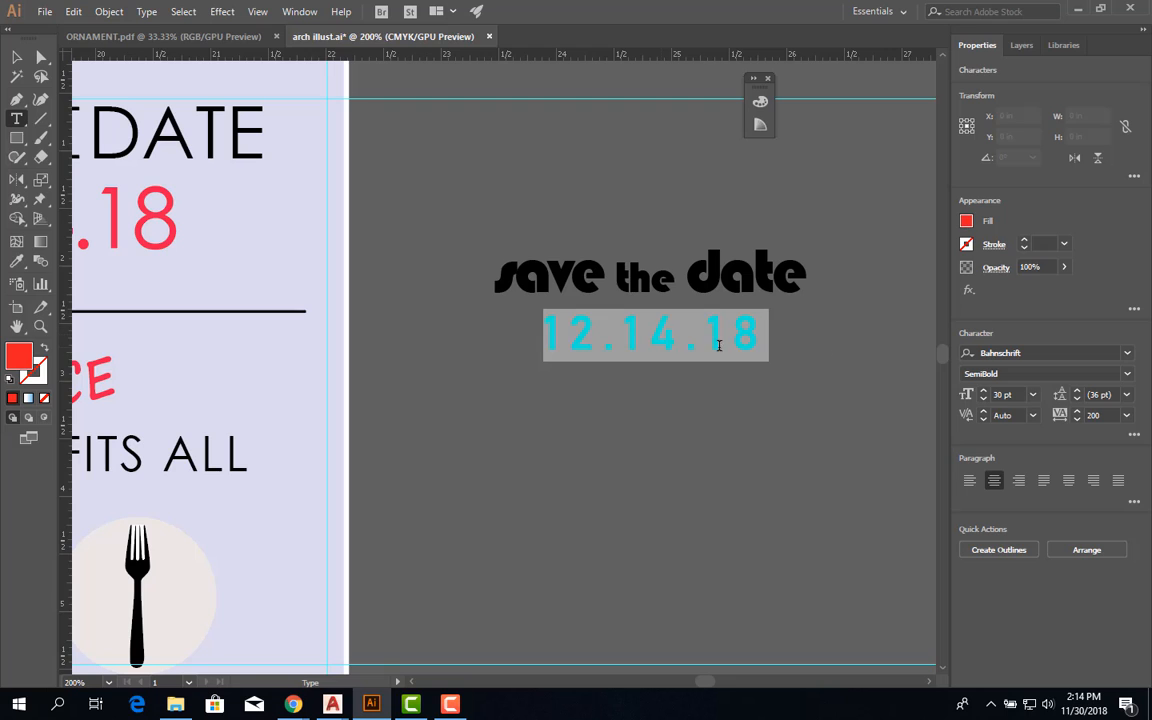
pyautogui.click(1127, 415)
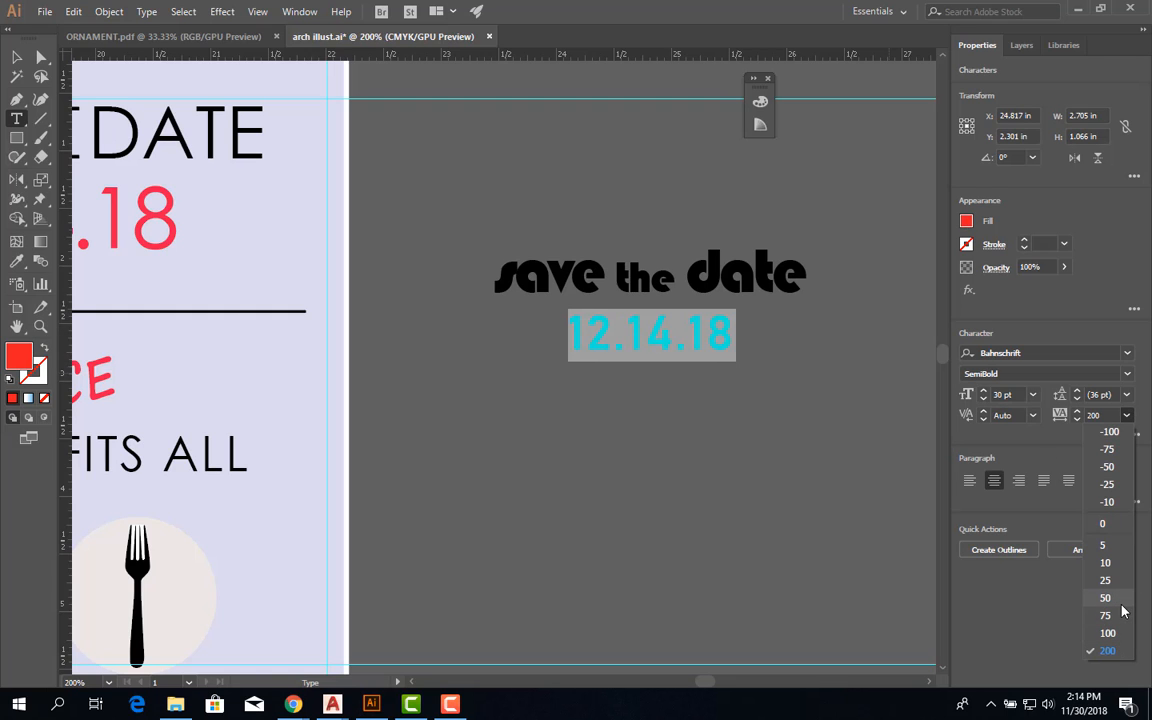
pyautogui.click(1105, 598)
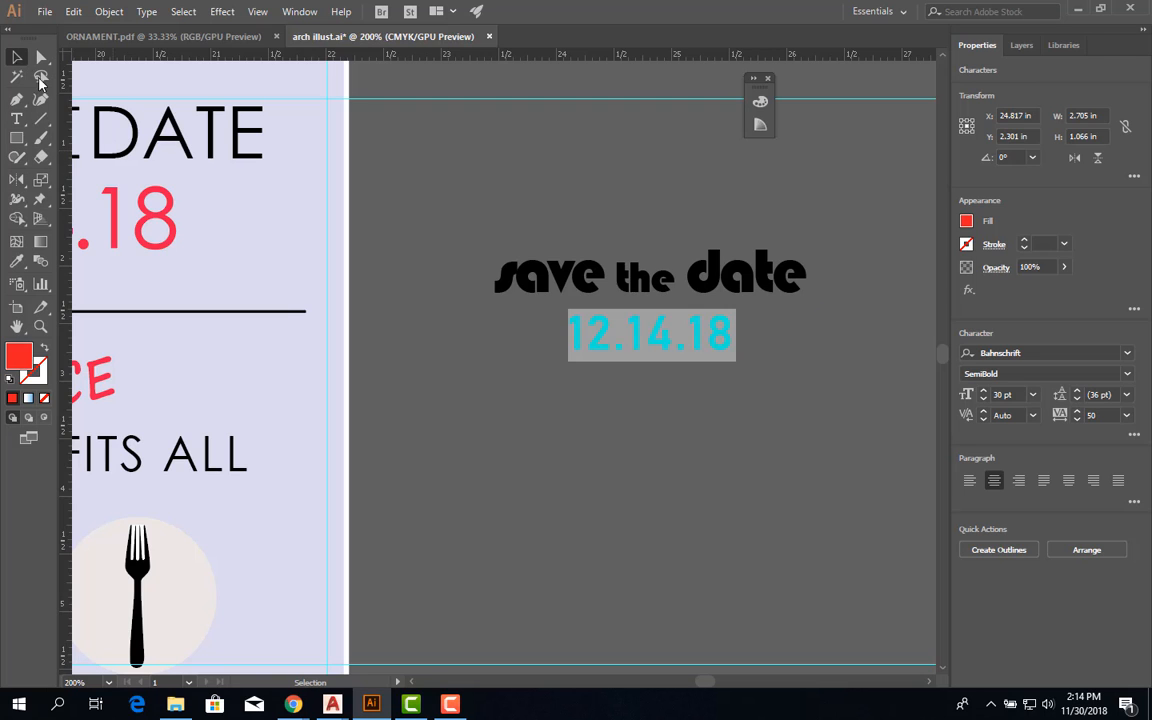
pyautogui.click(17, 57)
pyautogui.click(831, 553)
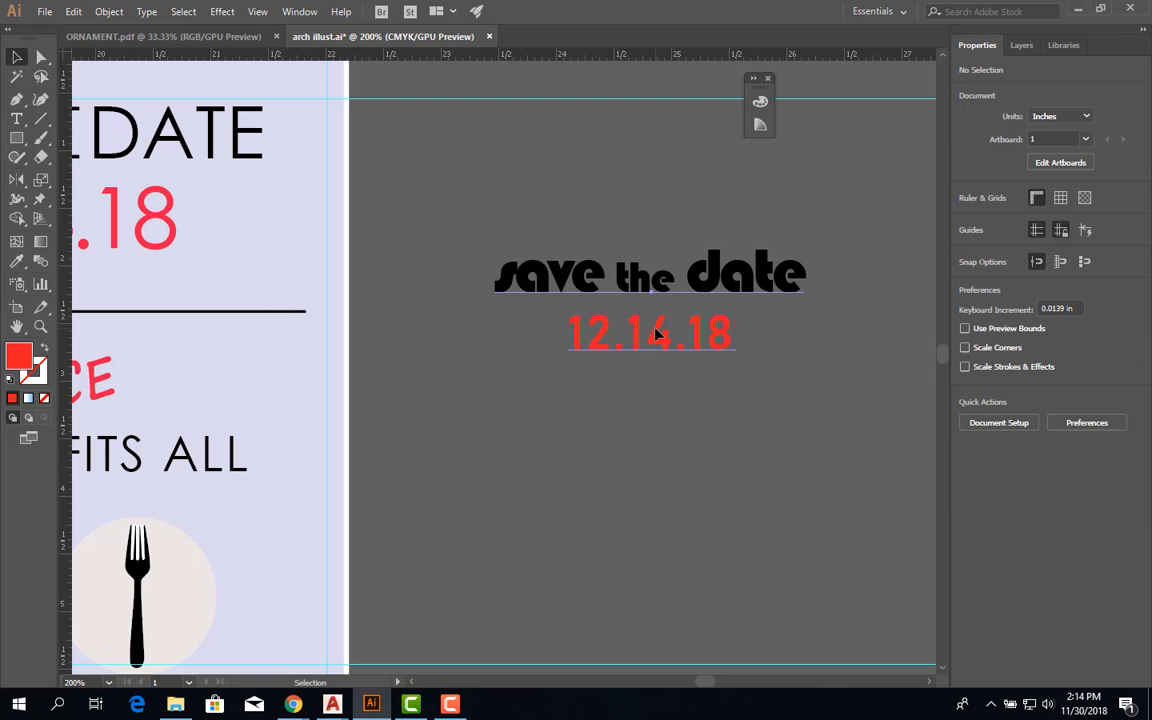
# Select the whole heading as an object, try a leading of 31 pt and return the leading to Auto
pyautogui.click(589, 300)
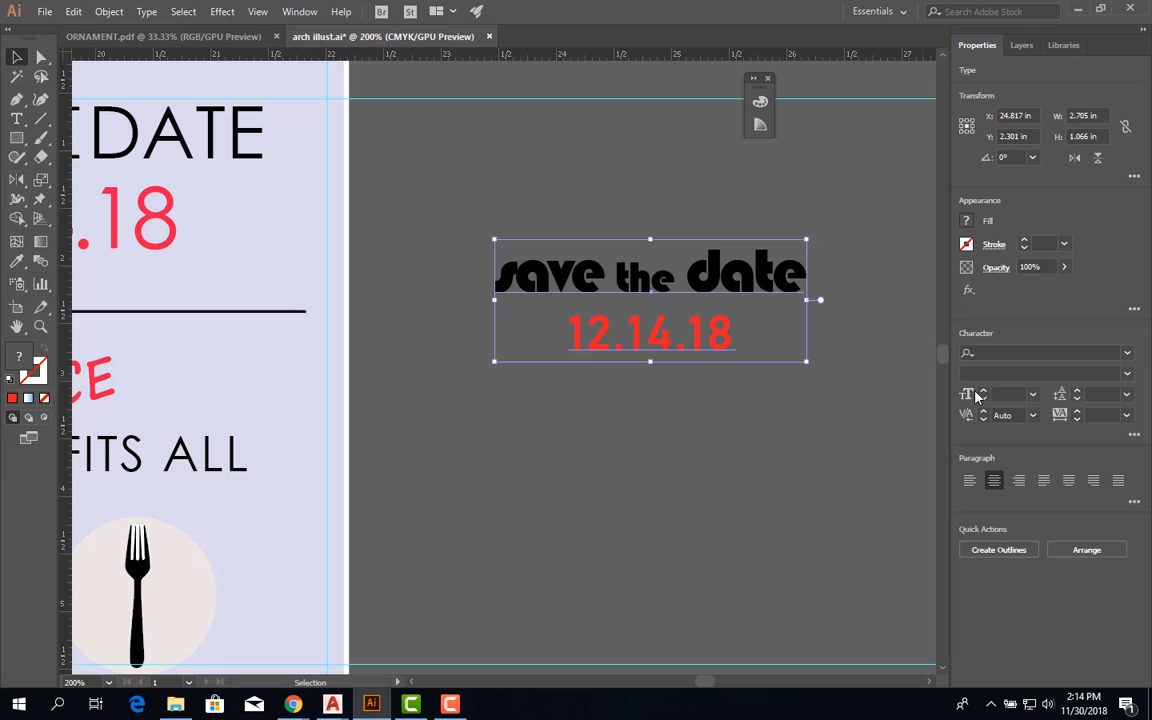
pyautogui.click(1077, 399)
pyautogui.click(1126, 394)
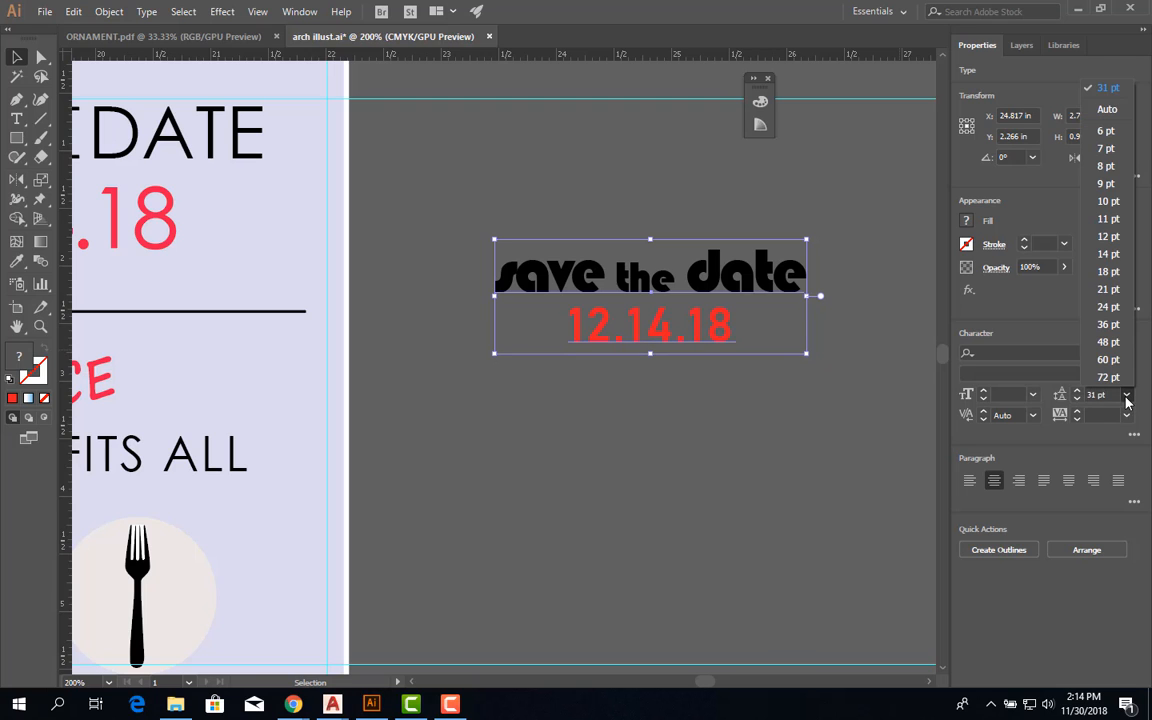
pyautogui.click(1095, 108)
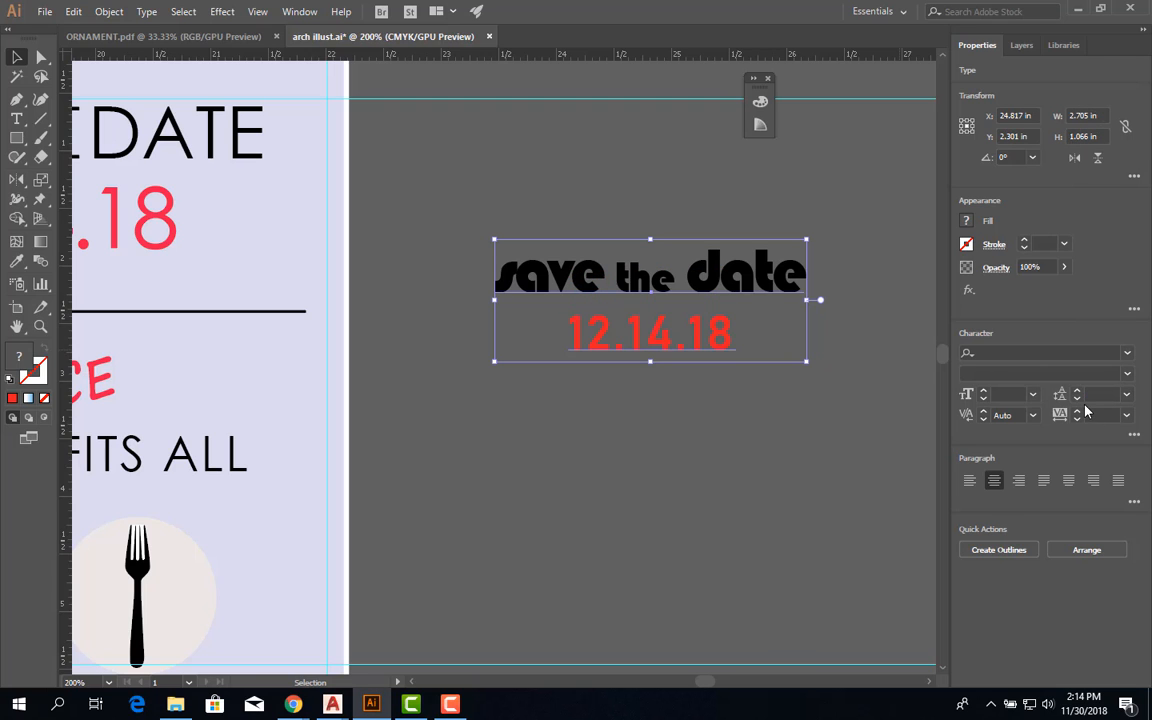
# Increase the leading of the whole heading to 54 pt and deselect it
pyautogui.moveTo(1077, 402); pyautogui.dragTo(1077, 393)
pyautogui.click(803, 416)
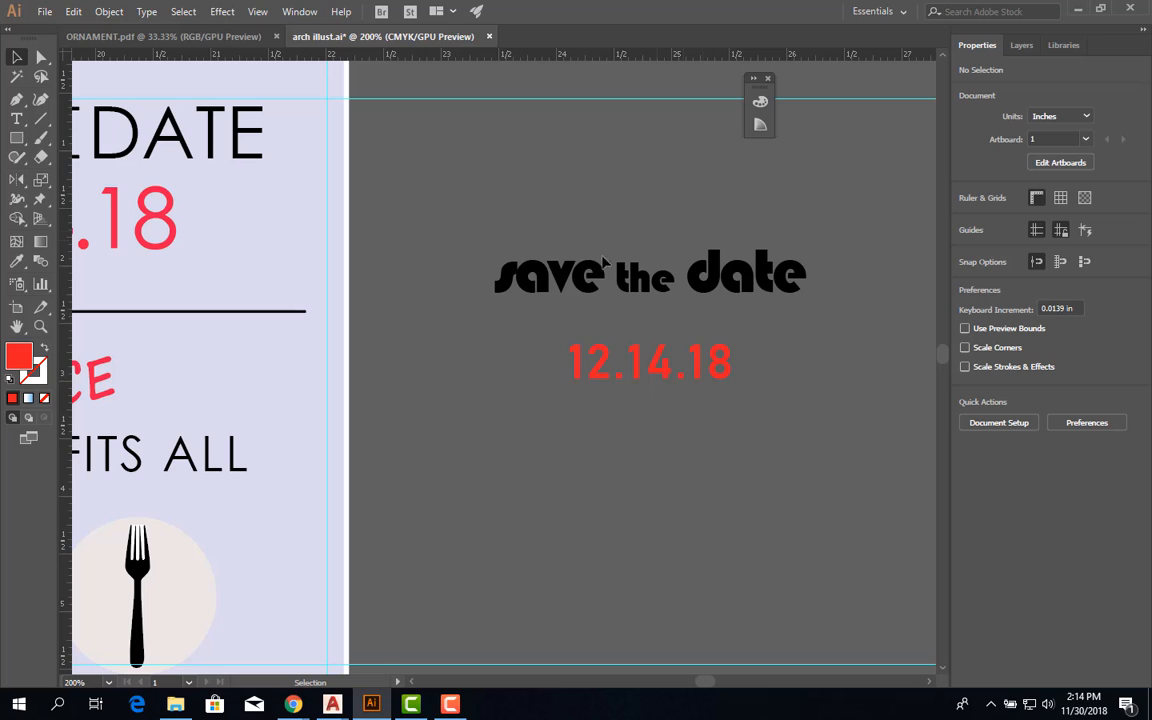
# Select the heading, reduce its leading to 29 pt and deselect it
pyautogui.click(672, 295)
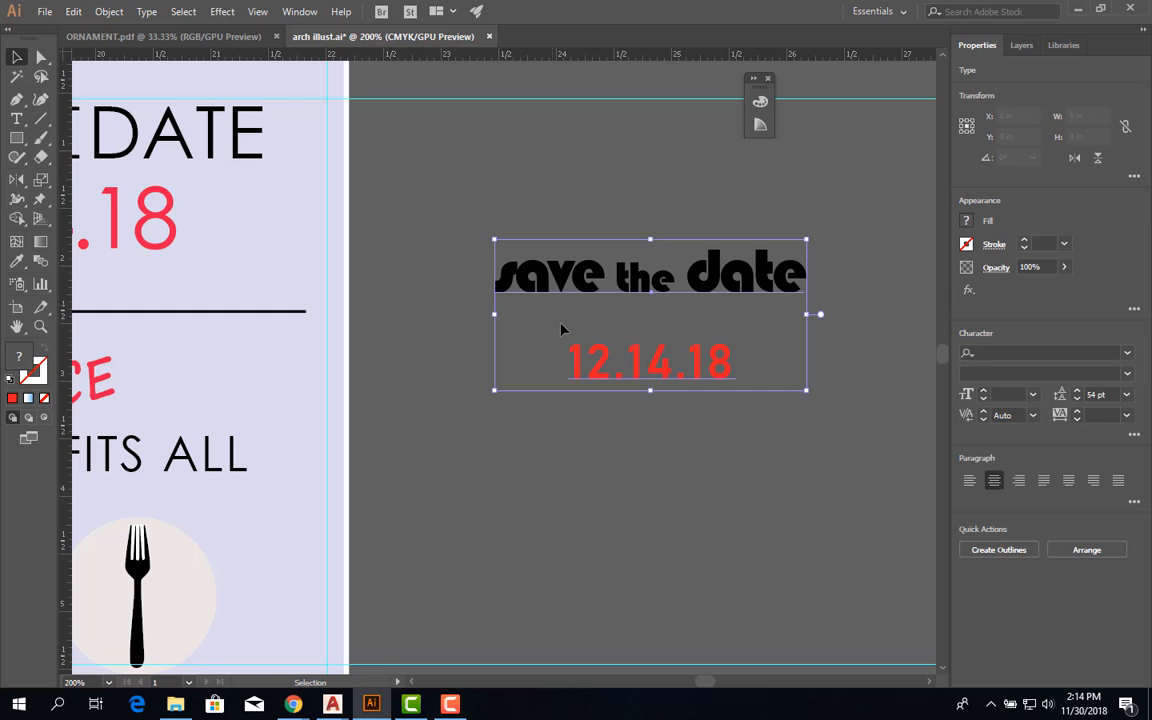
pyautogui.click(1076, 401)
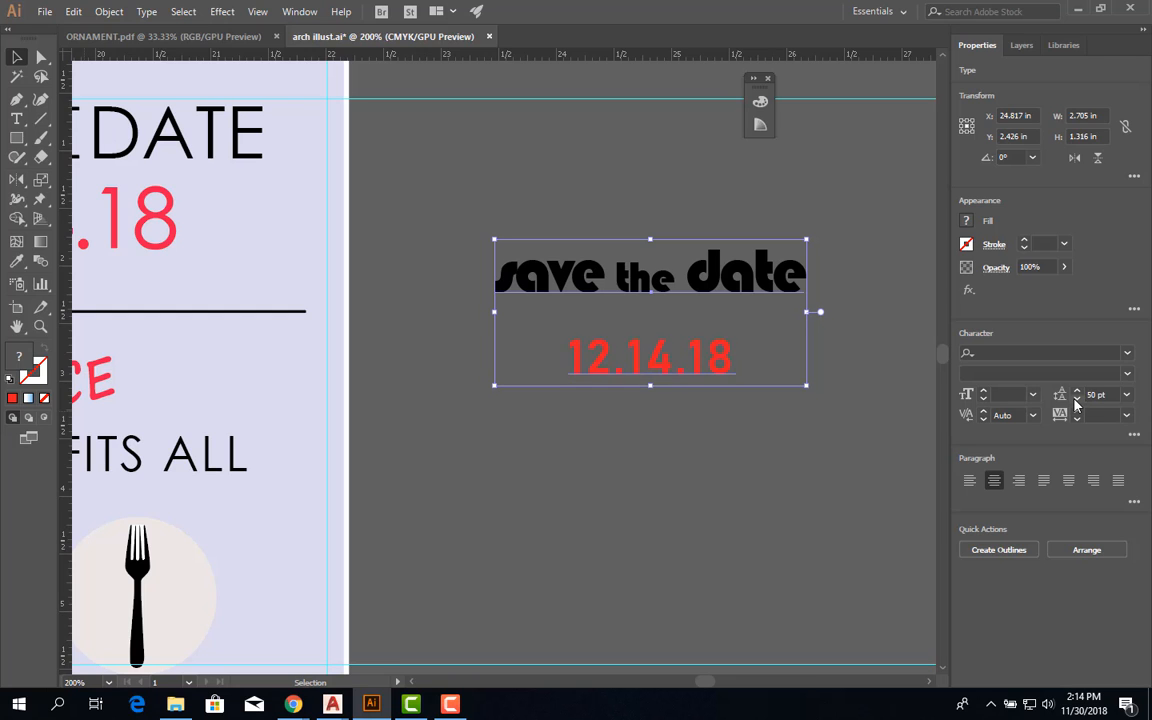
pyautogui.click(1076, 401)
pyautogui.click(1076, 401)
pyautogui.click(1076, 401)
pyautogui.click(1076, 401)
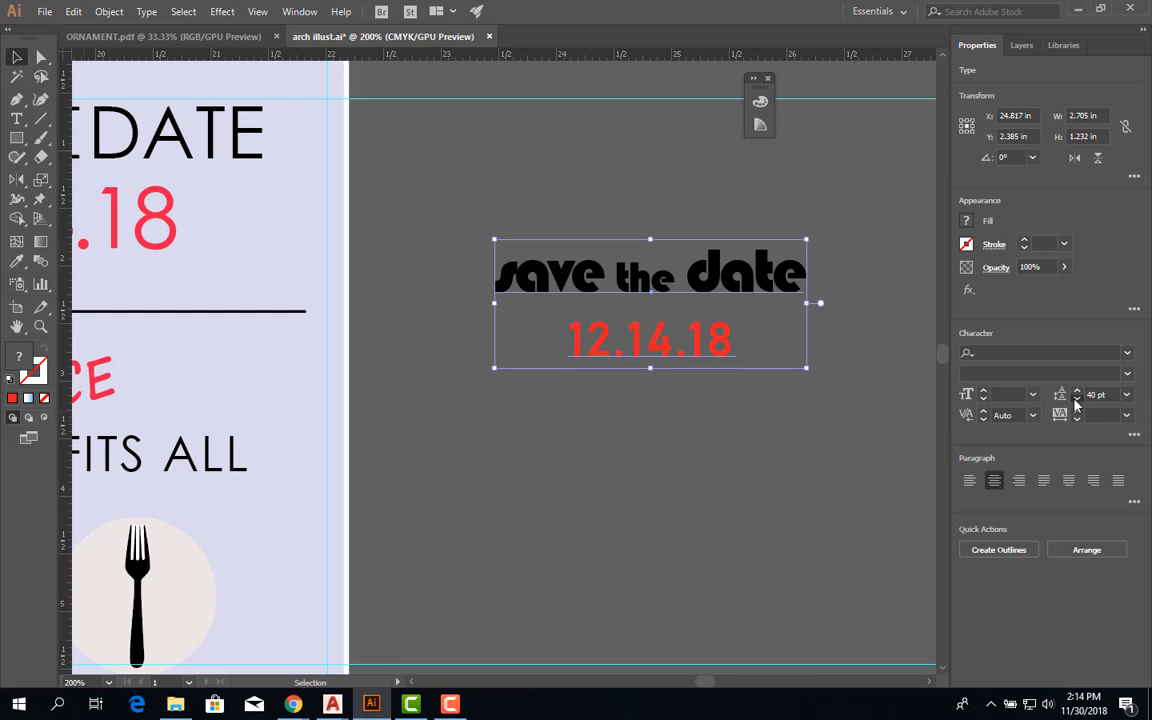
pyautogui.click(1076, 401)
pyautogui.click(1076, 401)
pyautogui.click(1076, 401)
pyautogui.click(1076, 401)
pyautogui.click(1076, 401)
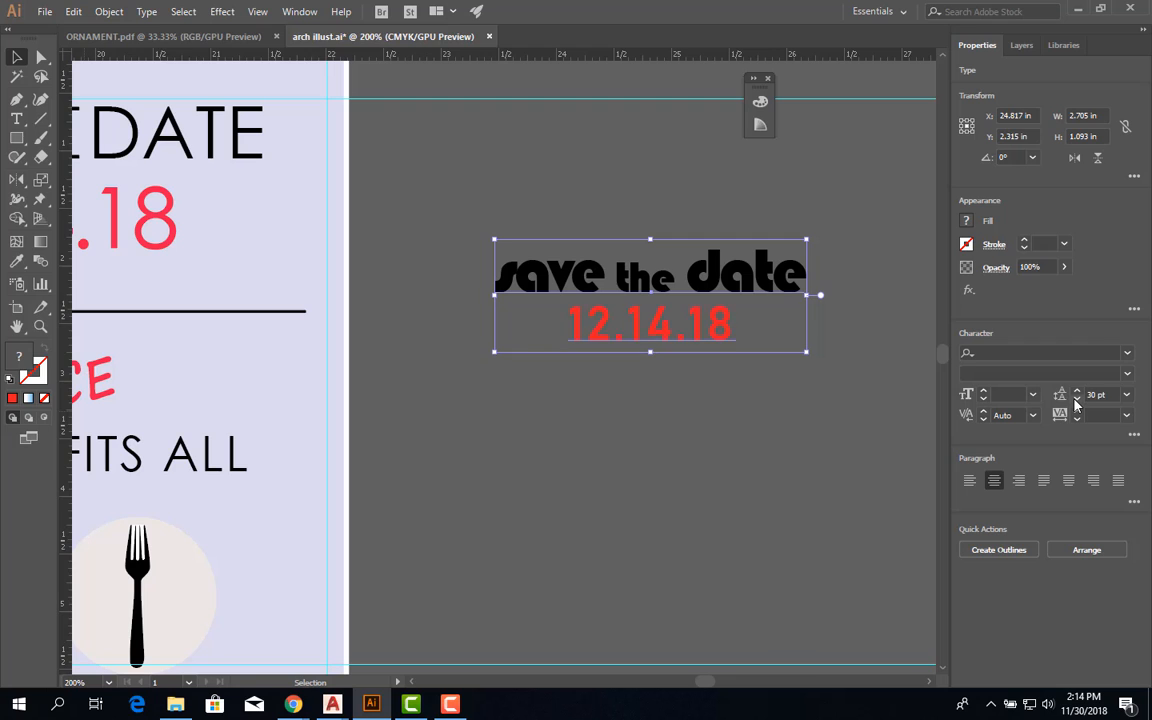
pyautogui.click(1076, 401)
pyautogui.click(1076, 401)
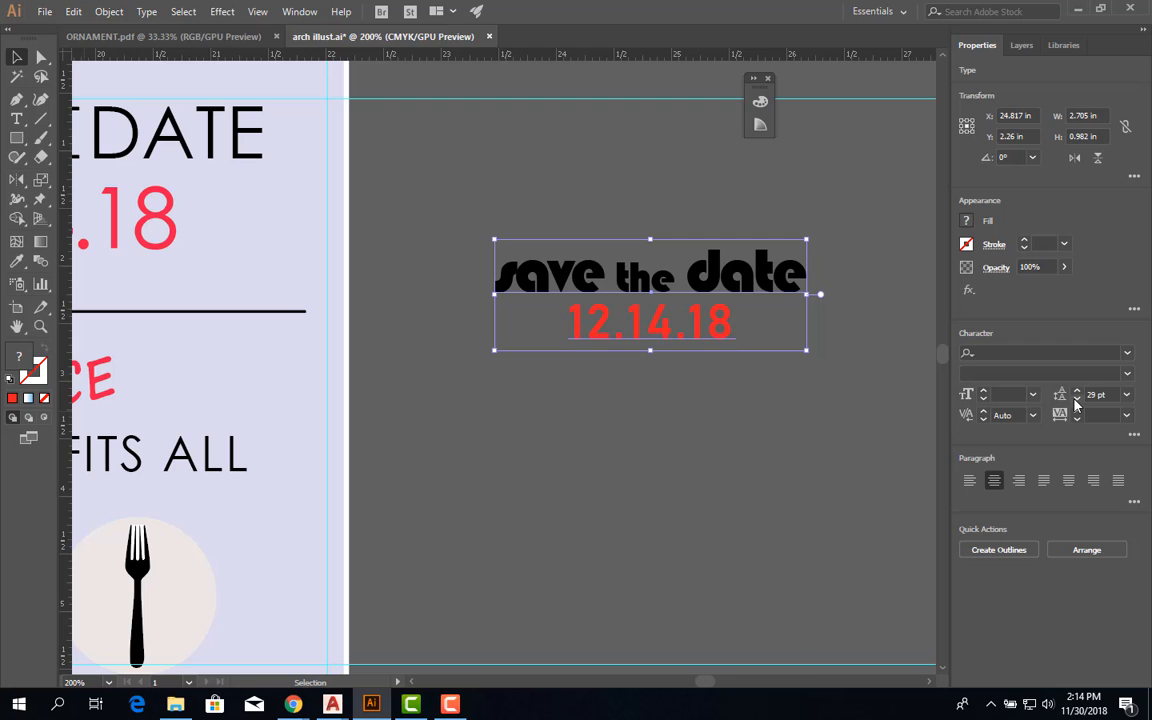
pyautogui.click(594, 406)
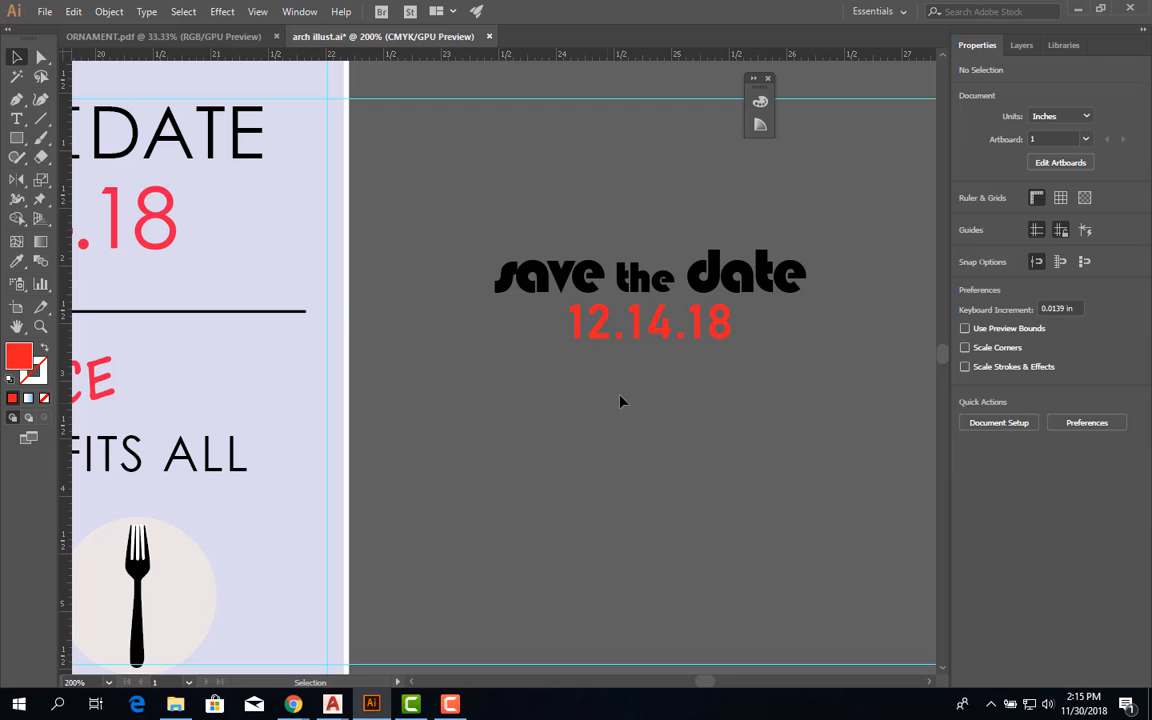
# Set the leading of the whole heading to 33 pt and deselect it
pyautogui.click(645, 332)
pyautogui.click(1077, 393)
pyautogui.click(1077, 393)
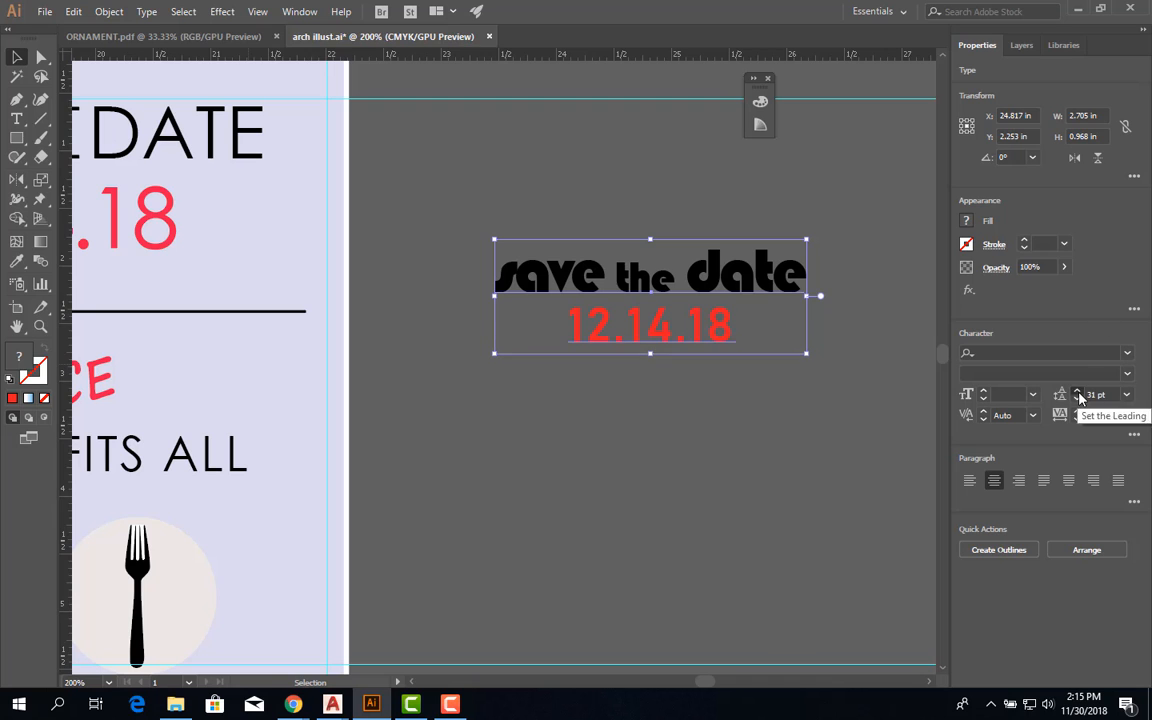
pyautogui.click(1078, 394)
pyautogui.click(1078, 394)
pyautogui.click(792, 429)
# Set the "12.14.18" line to a 33 pt font size with 36 pt leading, and leave text editing
pyautogui.doubleClick(693, 333)
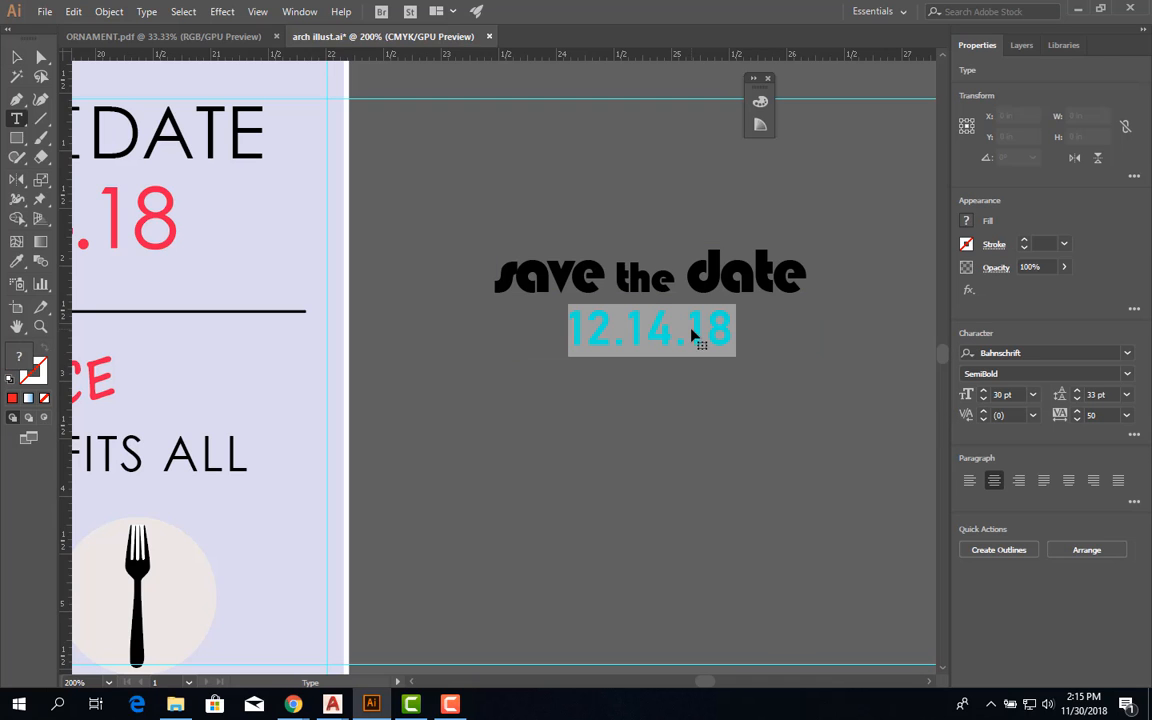
pyautogui.click(983, 394)
pyautogui.click(983, 394)
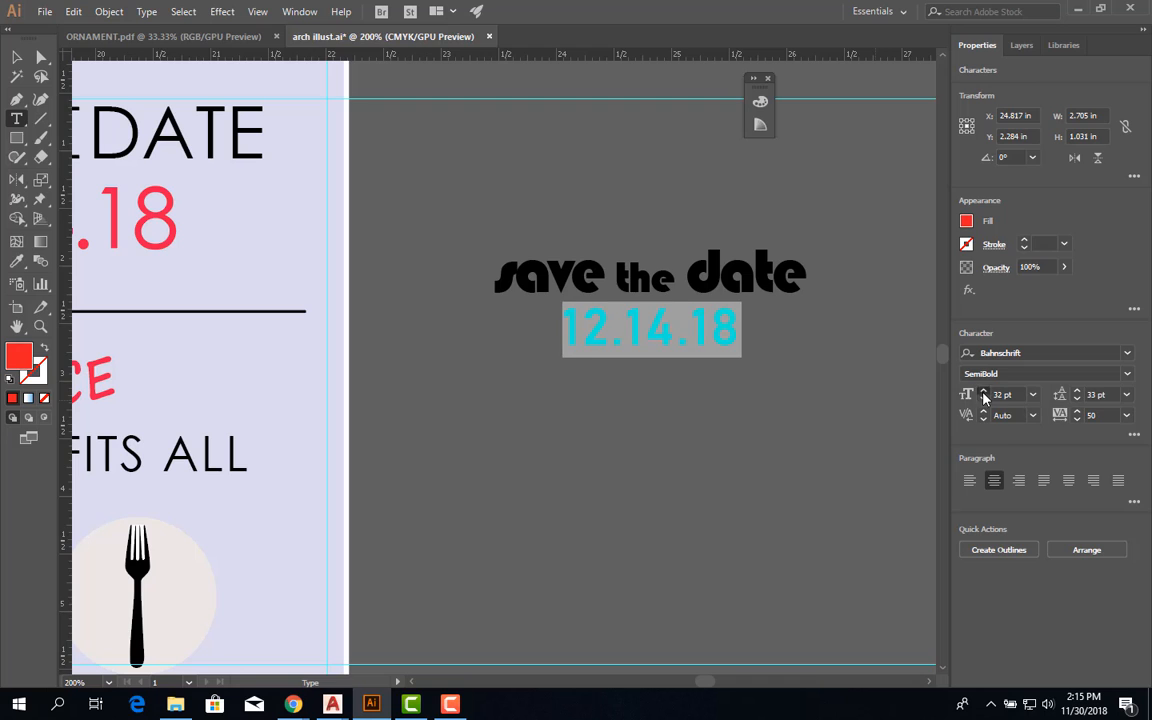
pyautogui.click(983, 394)
pyautogui.click(1078, 394)
pyautogui.click(1078, 394)
pyautogui.click(1078, 394)
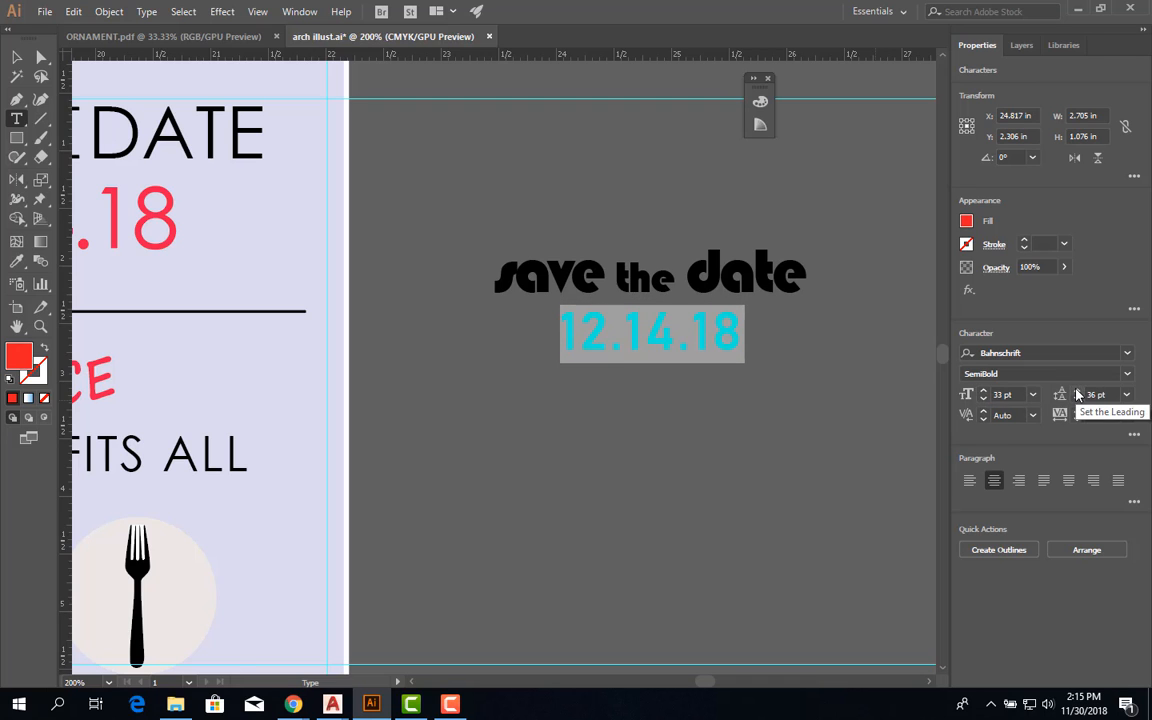
pyautogui.click(17, 59)
pyautogui.click(678, 469)
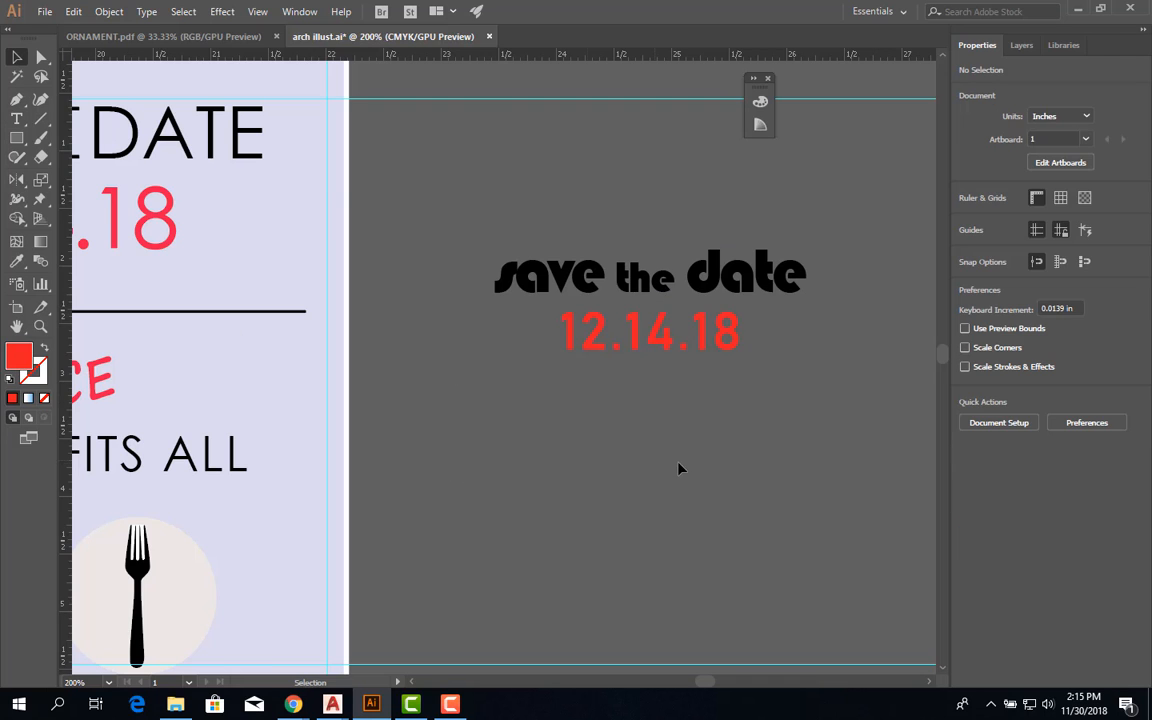
# Add a point text reading "dfasdfasd" in the empty area above the heading and select all its characters
pyautogui.scroll(-2, 716, 442)
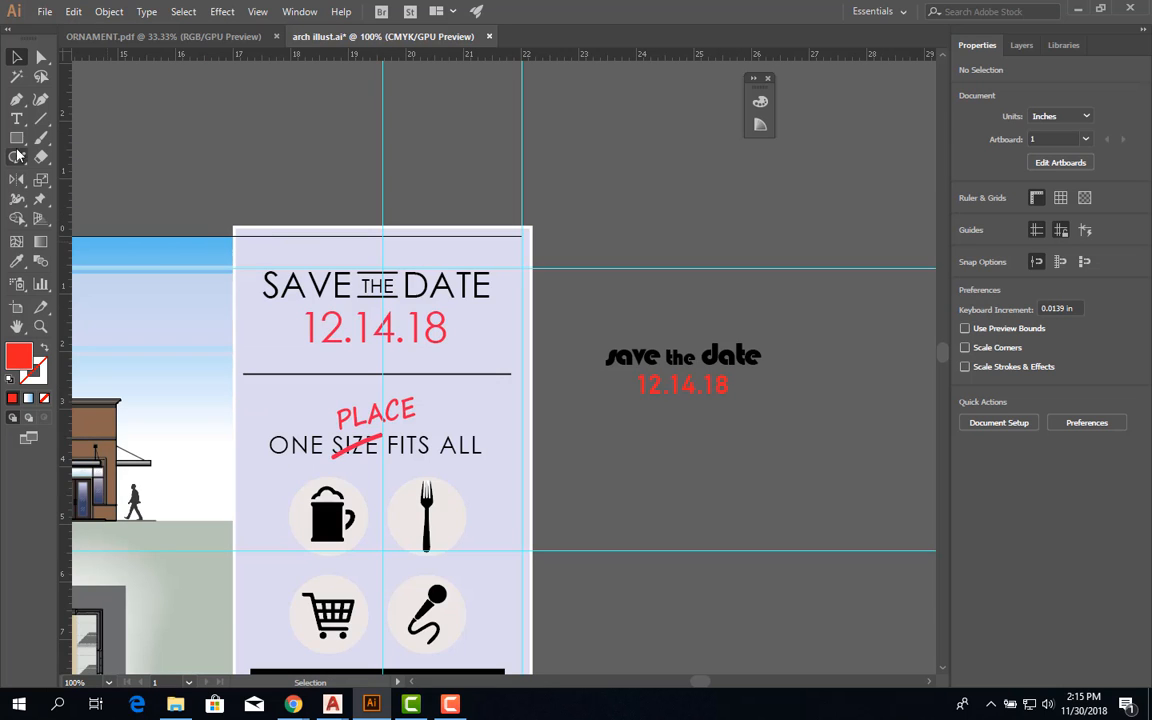
pyautogui.click(16, 118)
pyautogui.click(673, 199)
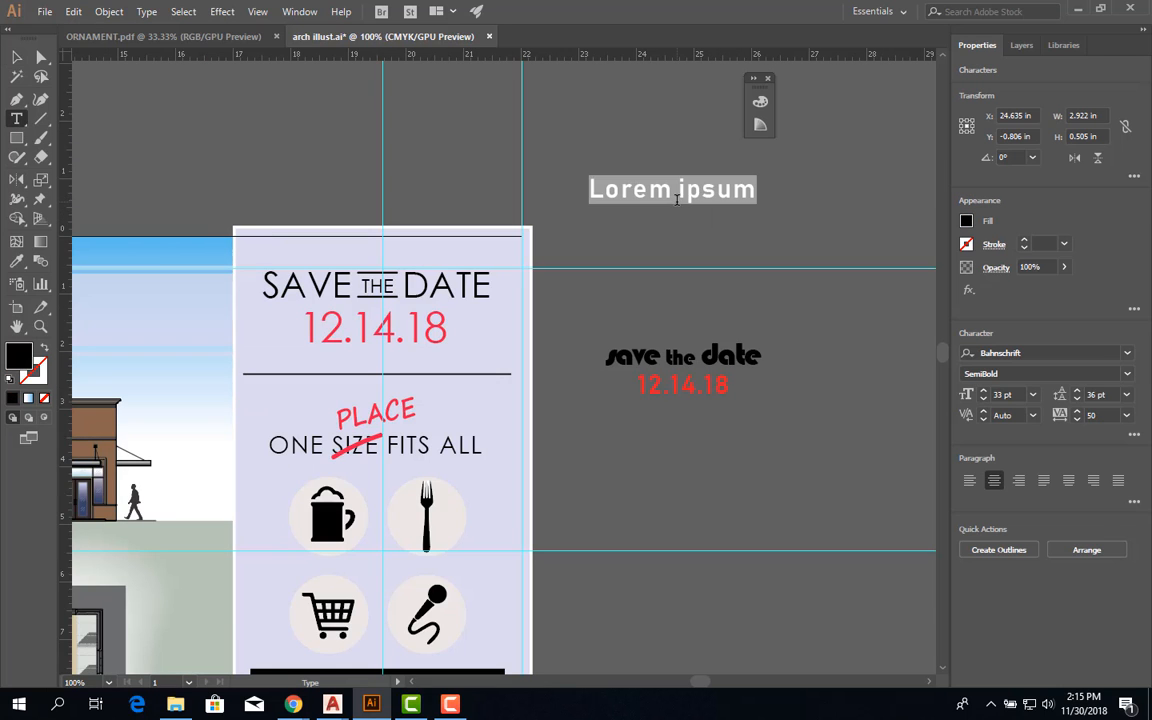
pyautogui.write('dfasdfasd')
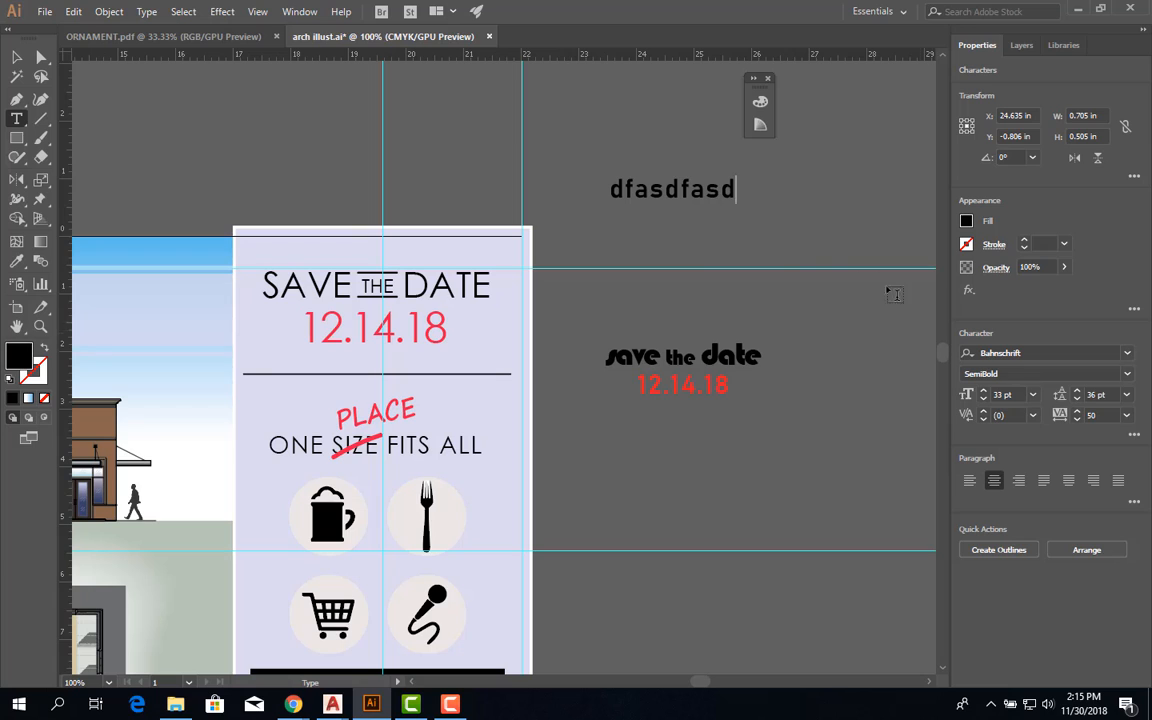
pyautogui.hotkey('ctrl', 'a')
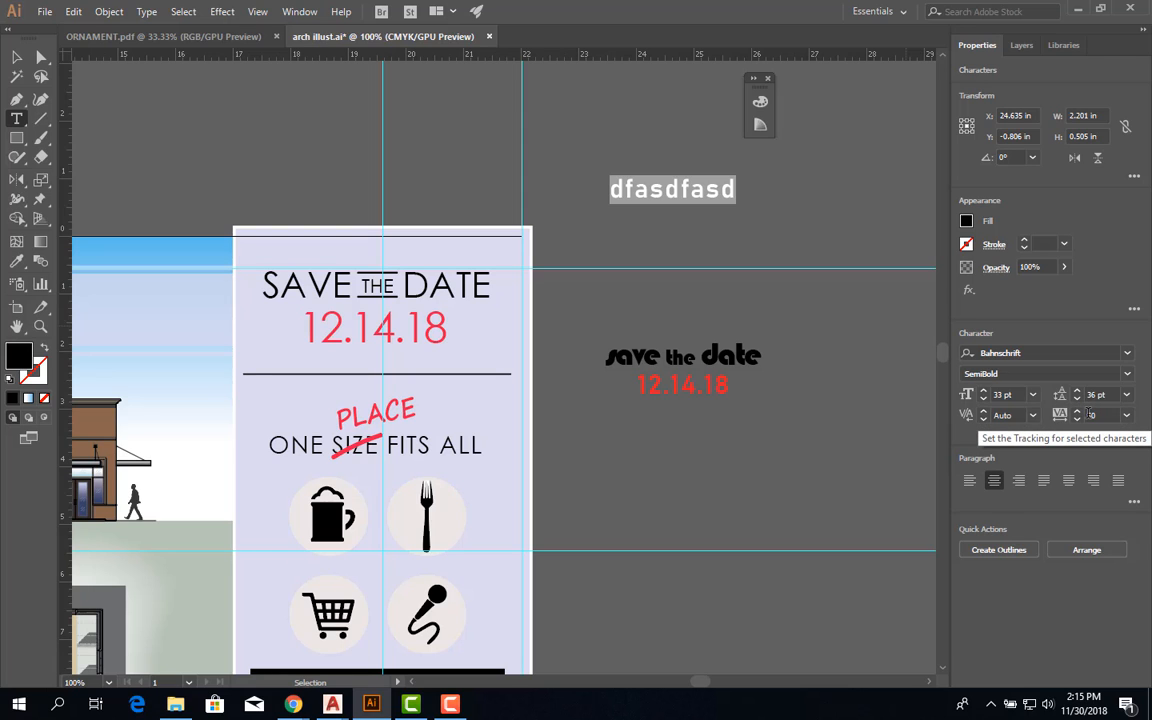
# Leave text editing, select the "dfasdfasd" text and the heading as objects in turn, and delete the "dfasdfasd" text
pyautogui.click(16, 57)
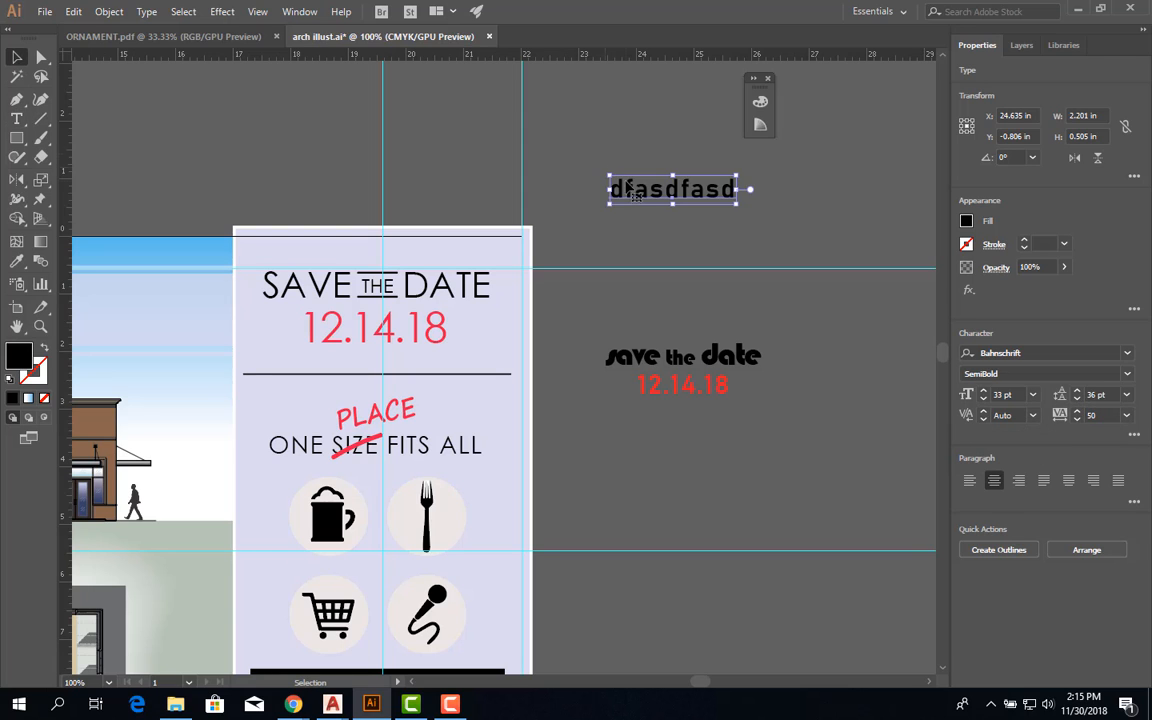
pyautogui.click(697, 229)
pyautogui.click(673, 188)
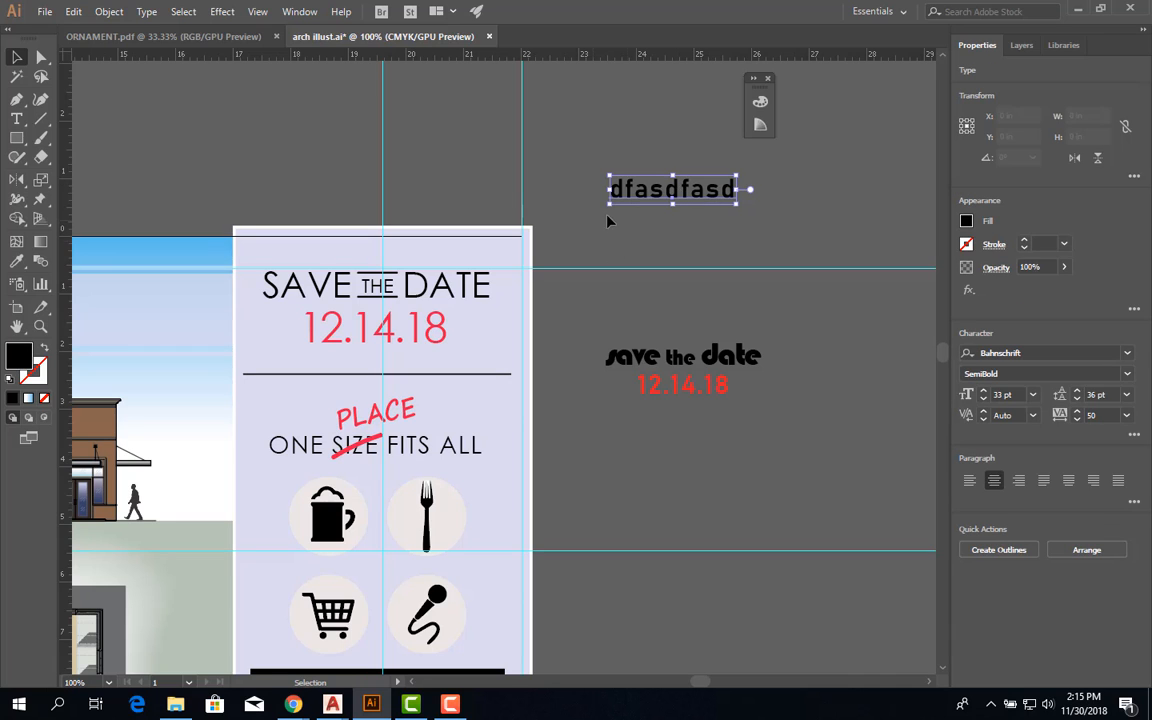
pyautogui.click(678, 352)
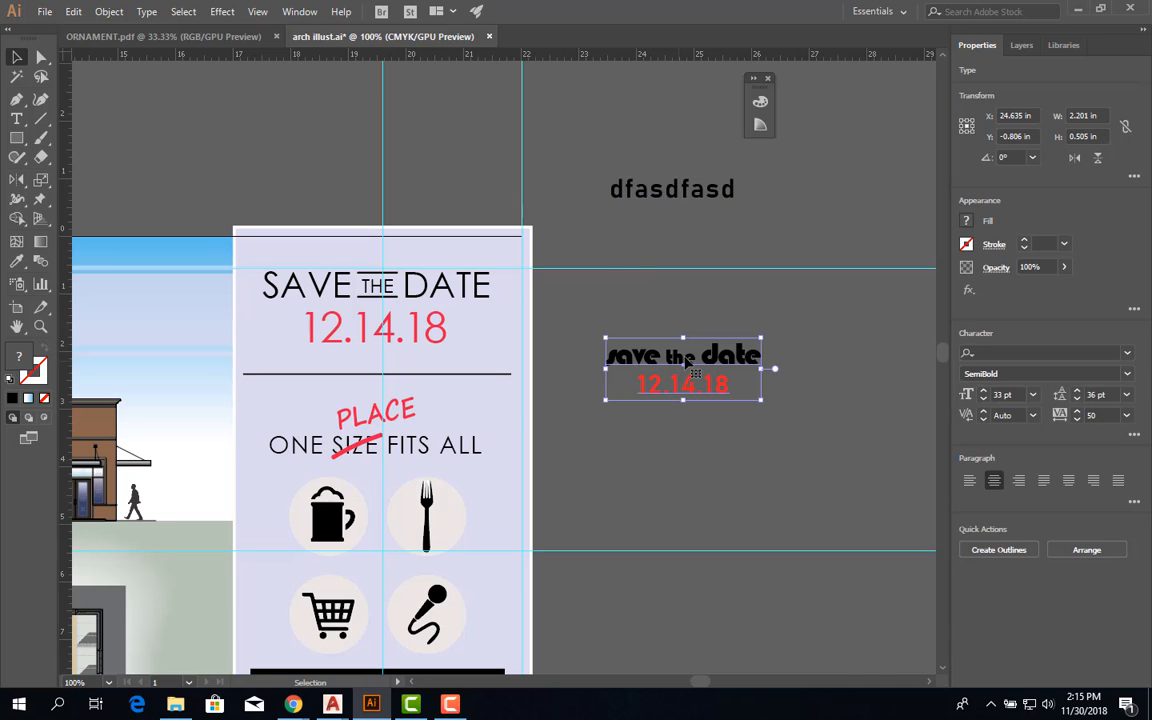
pyautogui.click(660, 185)
pyautogui.press('Delete')
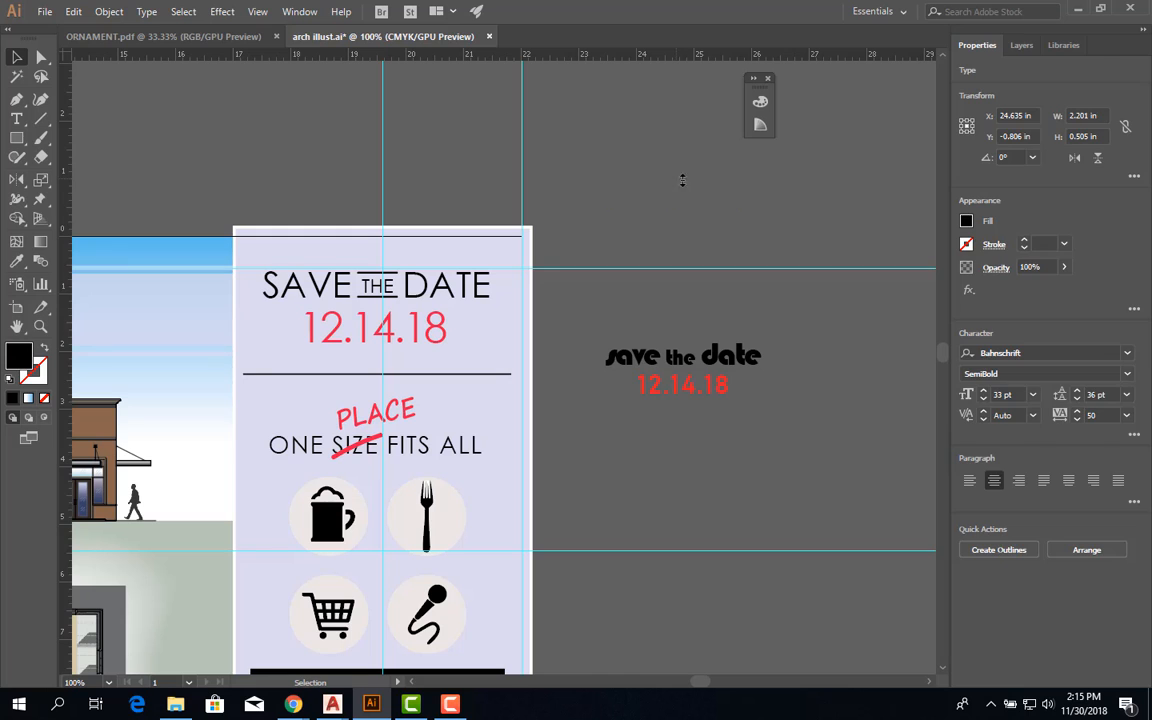
# Delete the word "the" from the "save the date" line, keeping a gap between "save" and "date"
pyautogui.scroll(2, 368, 311)
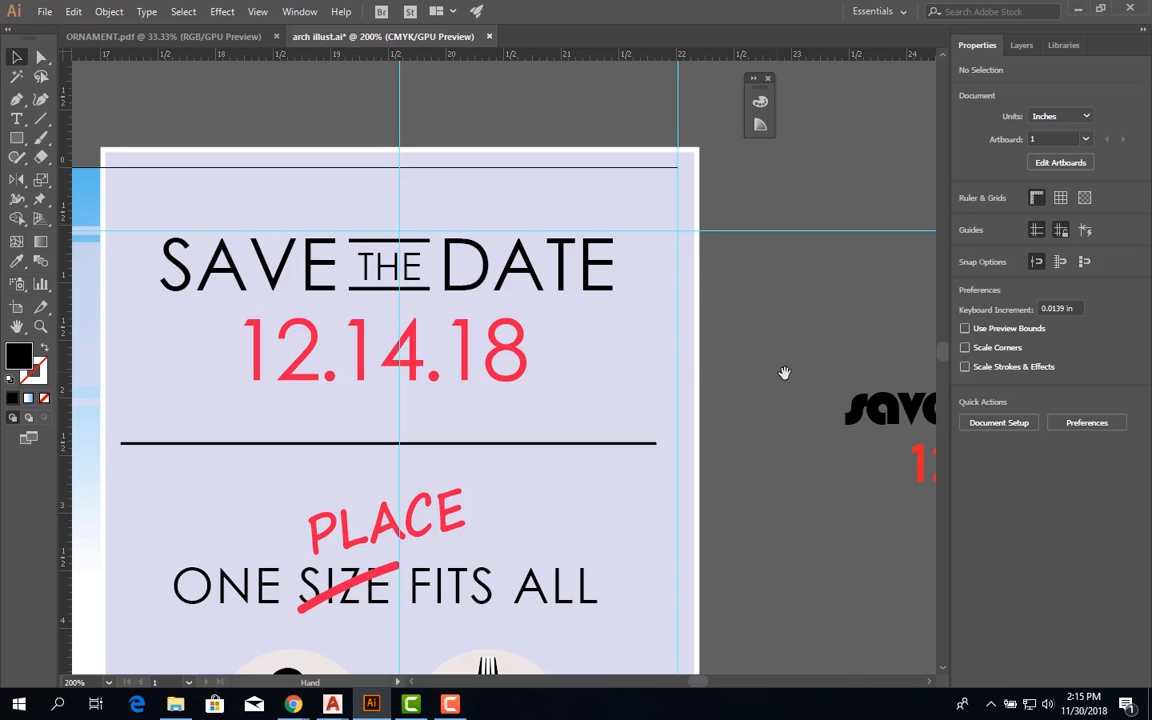
pyautogui.moveTo(784, 373); pyautogui.dragTo(376, 332)
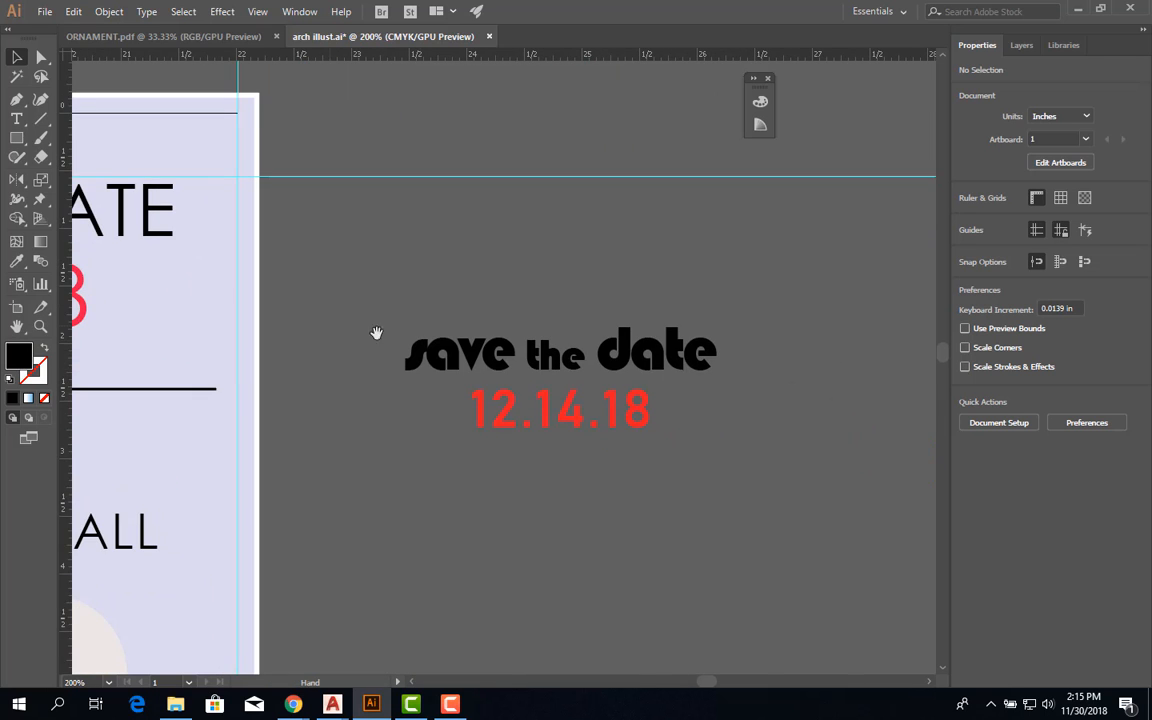
pyautogui.tripleClick(533, 351)
pyautogui.moveTo(583, 356); pyautogui.dragTo(524, 361)
pyautogui.press('BackSpace')
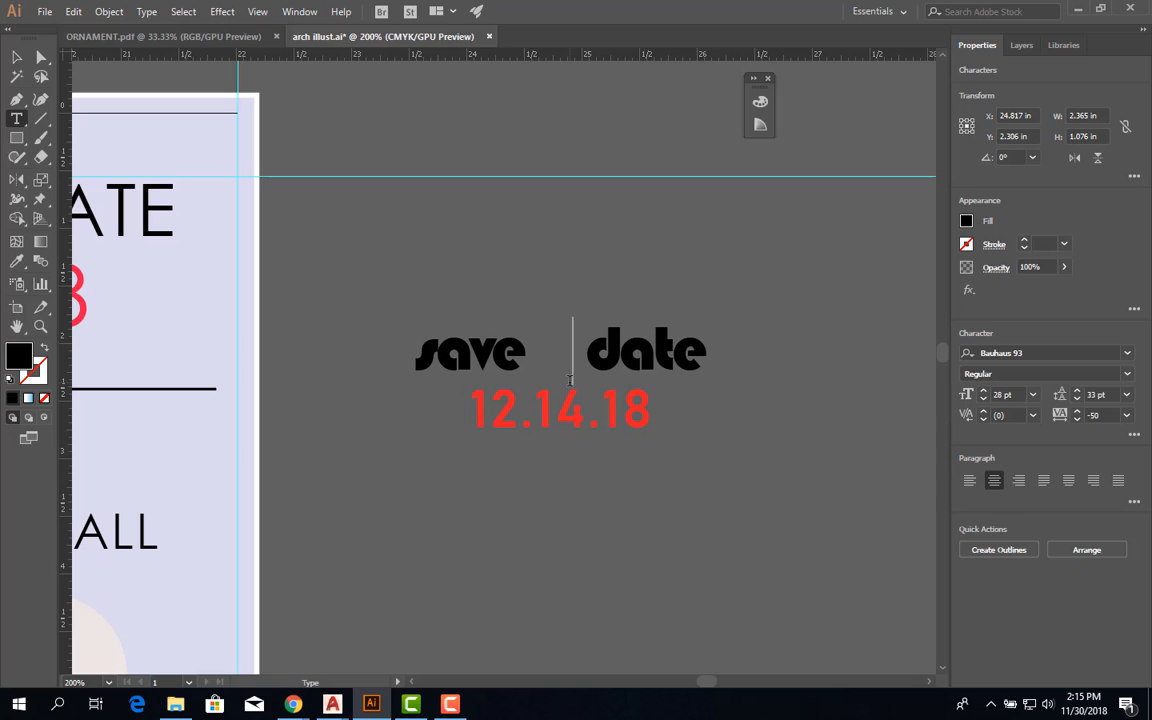
# Add a separate point text reading "the" in the empty area above the heading and leave text editing
pyautogui.click(16, 57)
pyautogui.click(16, 118)
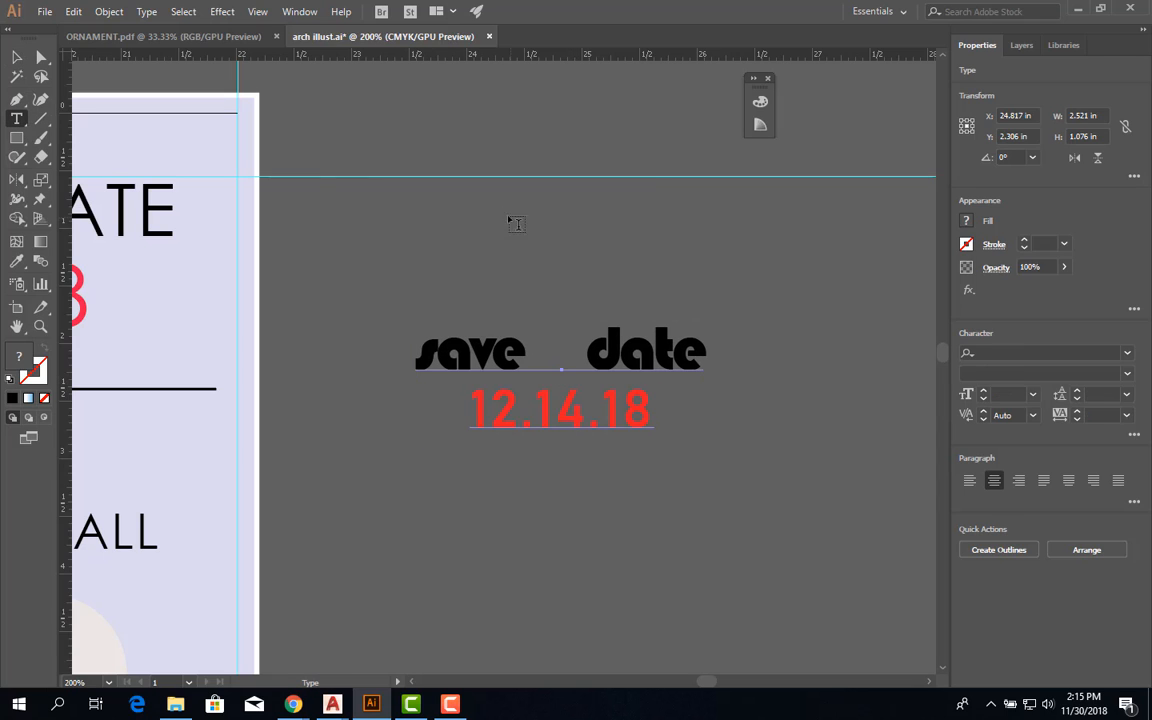
pyautogui.click(488, 207)
pyautogui.write('the')
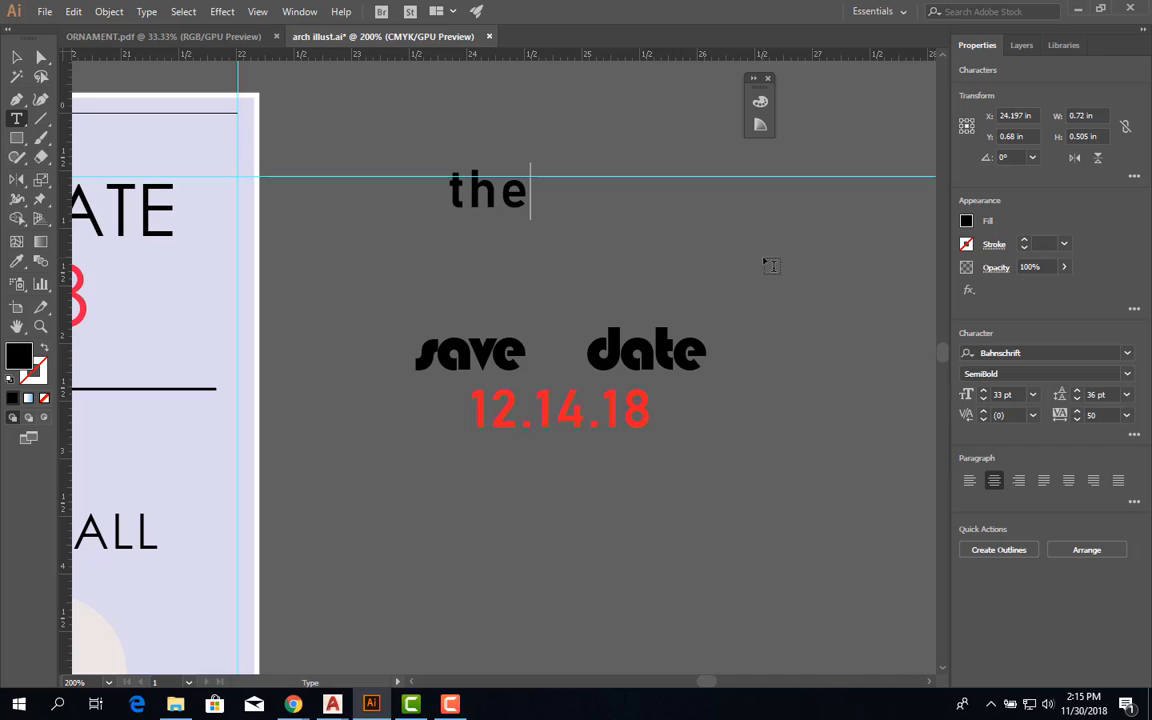
pyautogui.click(16, 57)
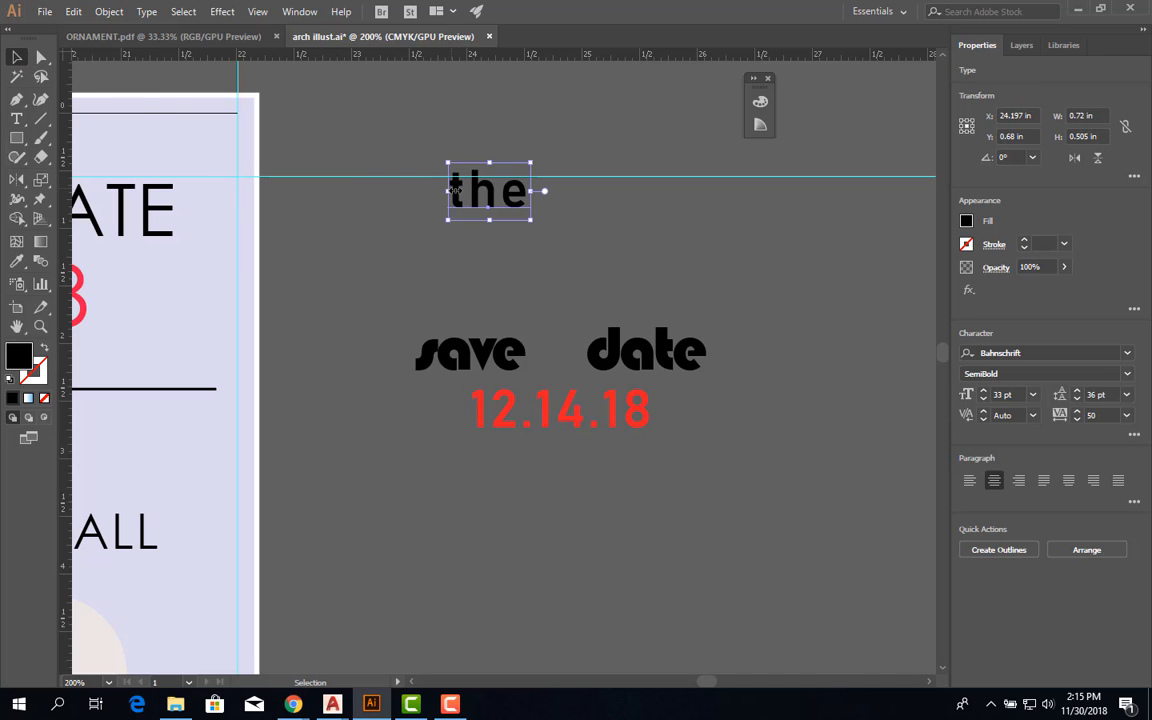
# Set the separate "the" text to the Bauhaus 93 font with -75 tracking
pyautogui.click(1127, 353)
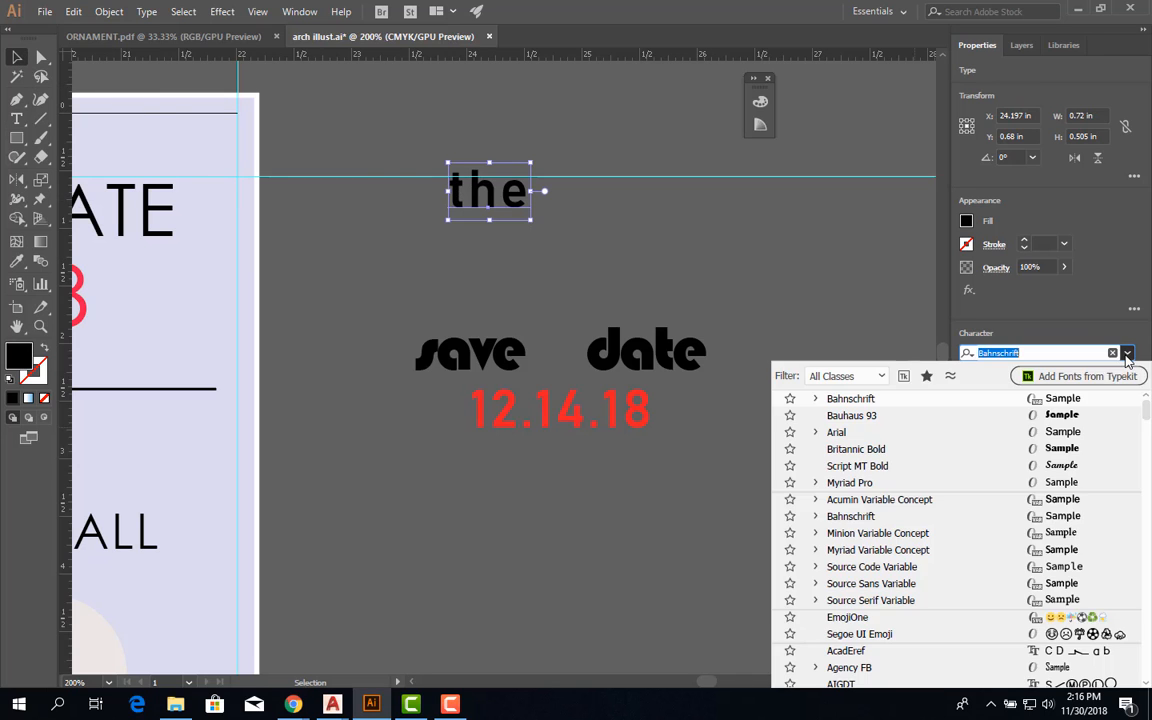
pyautogui.click(1085, 416)
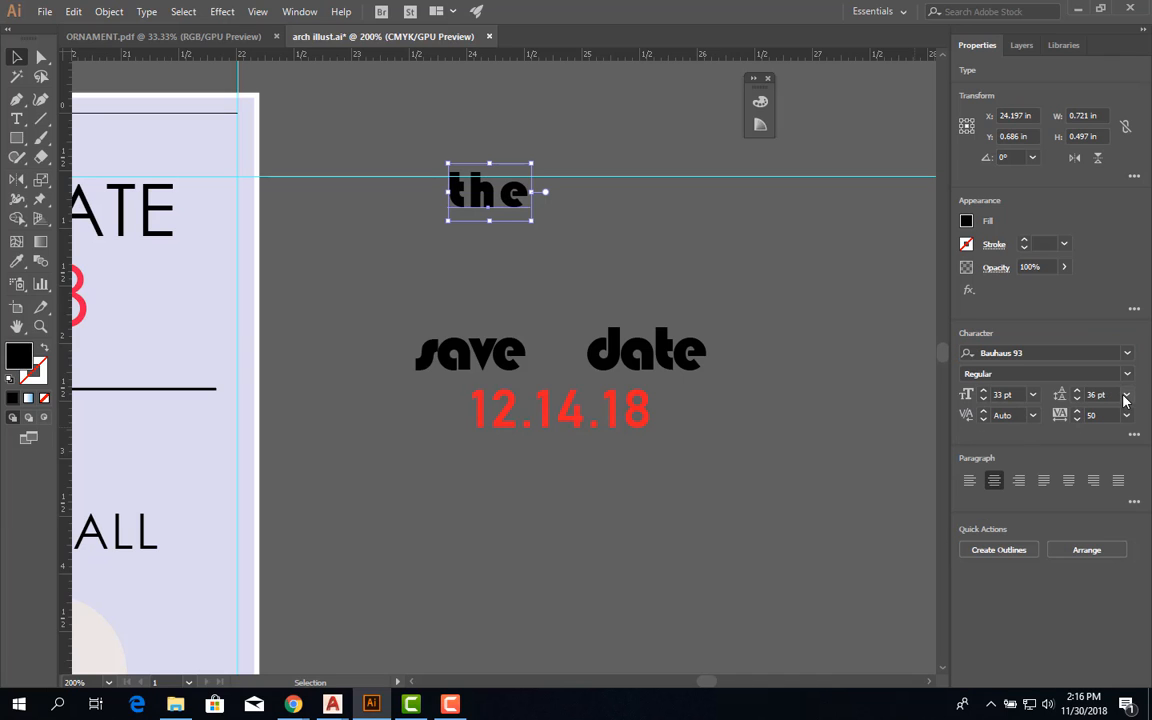
pyautogui.click(1126, 396)
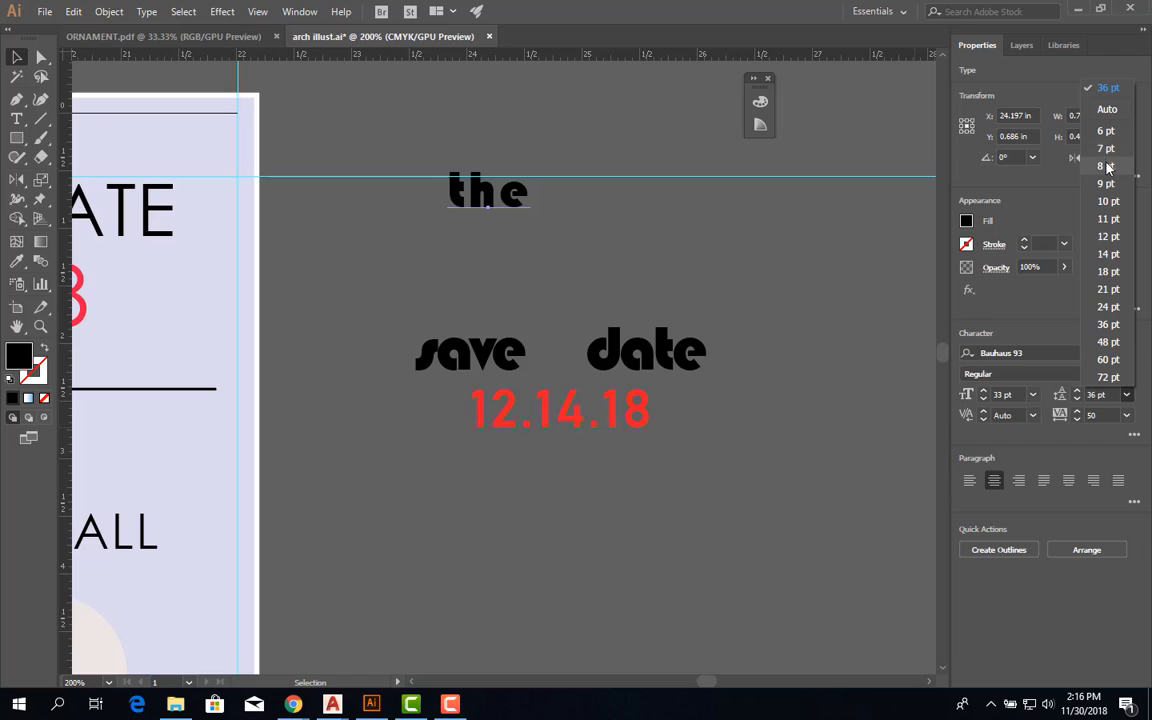
pyautogui.click(1126, 415)
pyautogui.click(1126, 415)
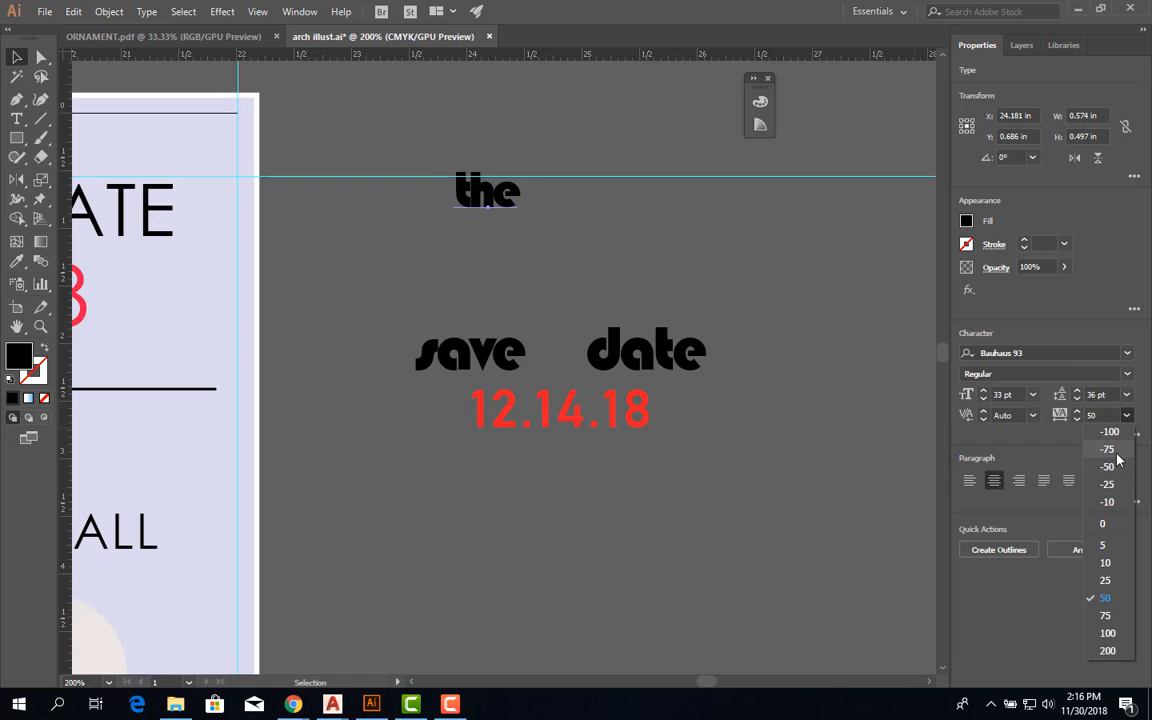
pyautogui.click(1117, 454)
# Reduce the font size of the separate "the" text to 21 pt and deselect it
pyautogui.click(983, 401)
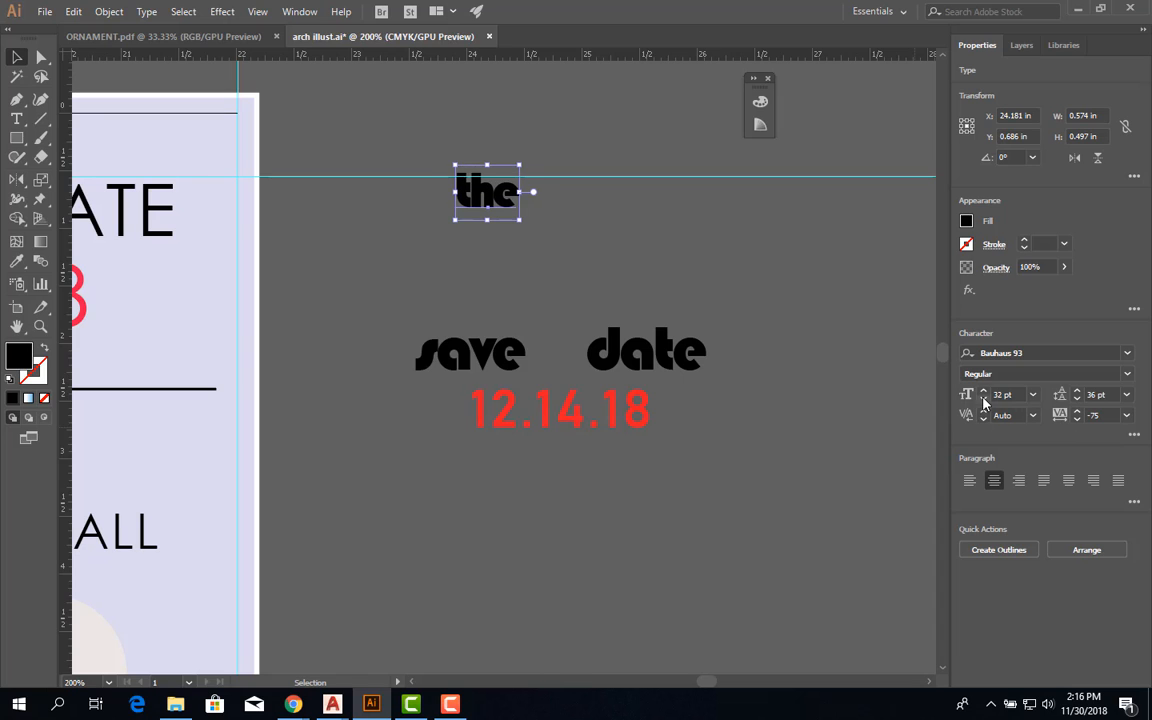
pyautogui.click(983, 401)
pyautogui.click(983, 401)
pyautogui.click(983, 401)
pyautogui.click(983, 400)
pyautogui.click(983, 400)
pyautogui.click(983, 400)
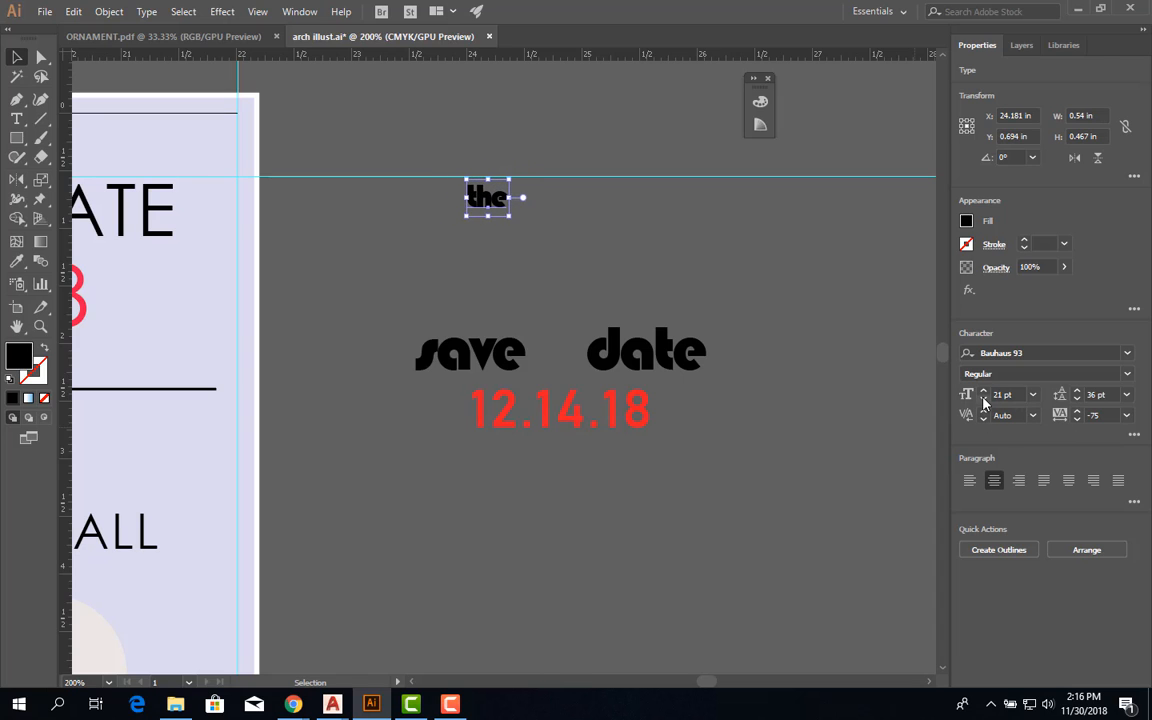
pyautogui.click(385, 126)
# Move the "the" text into the gap between "save" and "date" and fine-tune its position
pyautogui.click(474, 196)
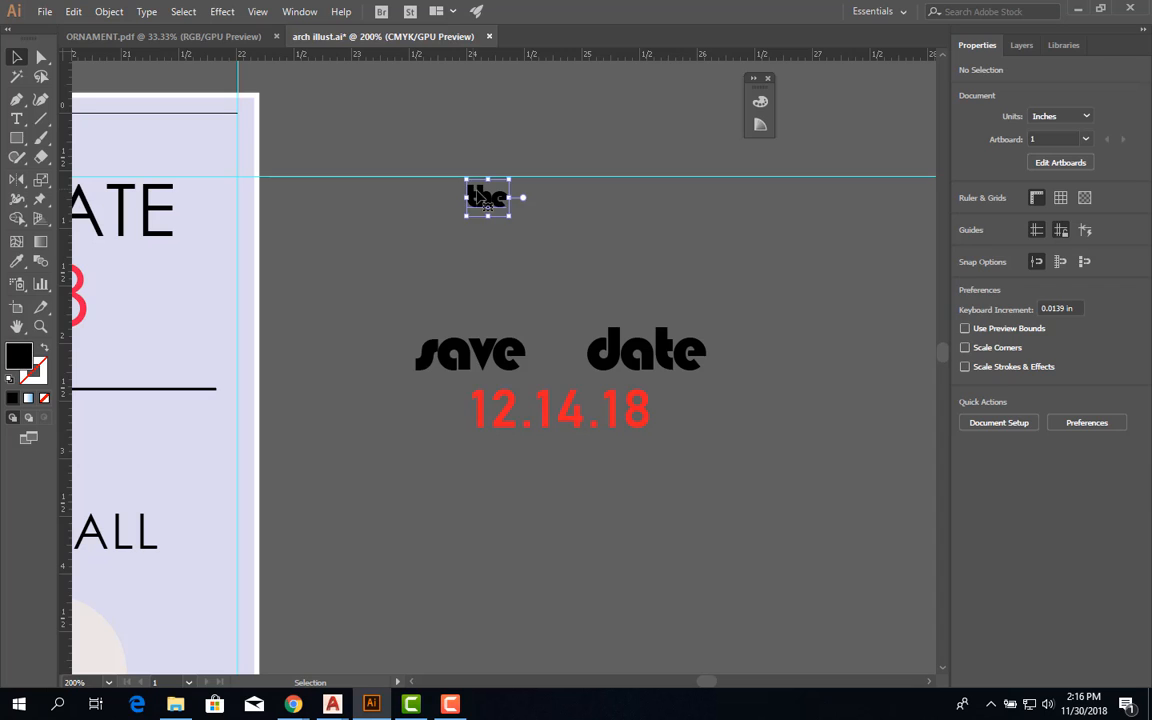
pyautogui.moveTo(490, 198); pyautogui.dragTo(562, 360)
pyautogui.click(523, 276)
pyautogui.click(592, 386)
pyautogui.scroll(3, 563, 385)
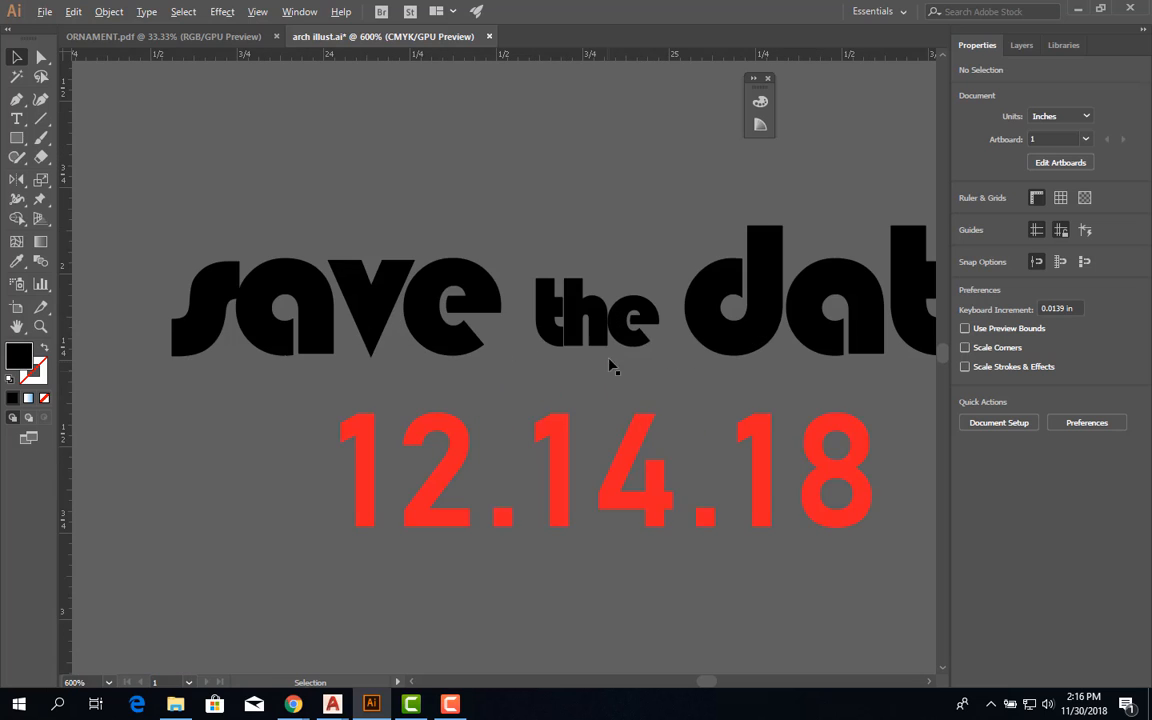
pyautogui.moveTo(608, 323); pyautogui.dragTo(613, 321)
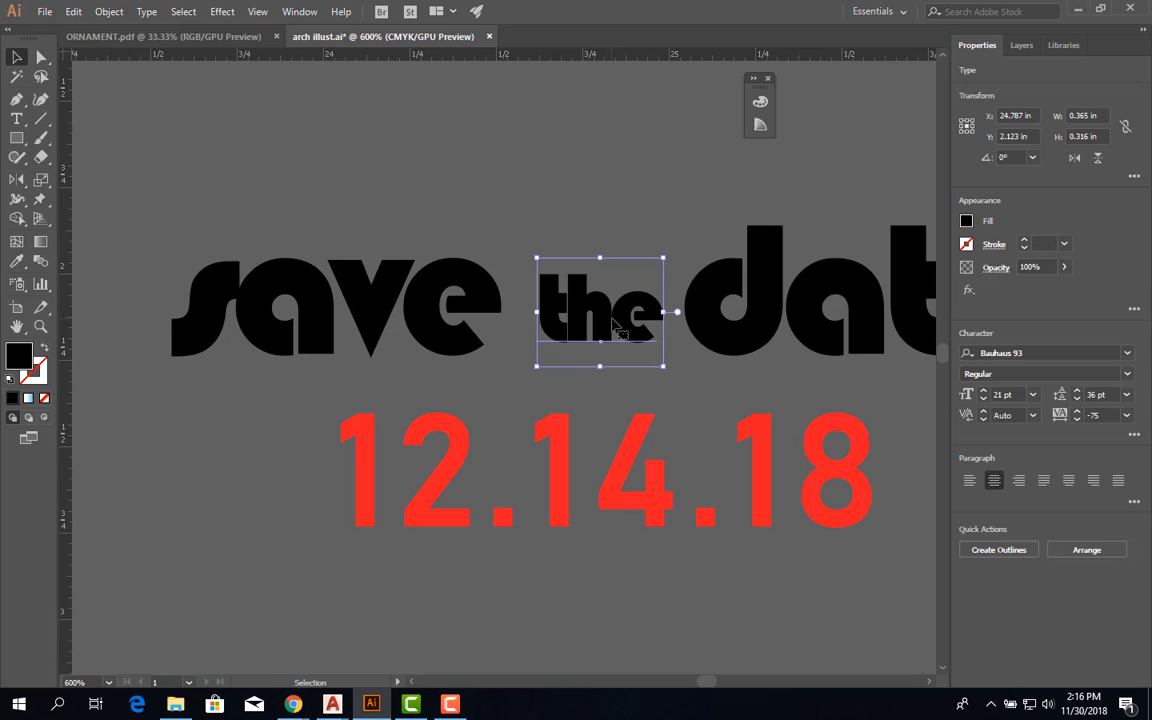
pyautogui.click(587, 236)
# Draw a thin black rectangle about 0.41 by 0.014 in above "the" and place a copy of it below the word
pyautogui.press('m')
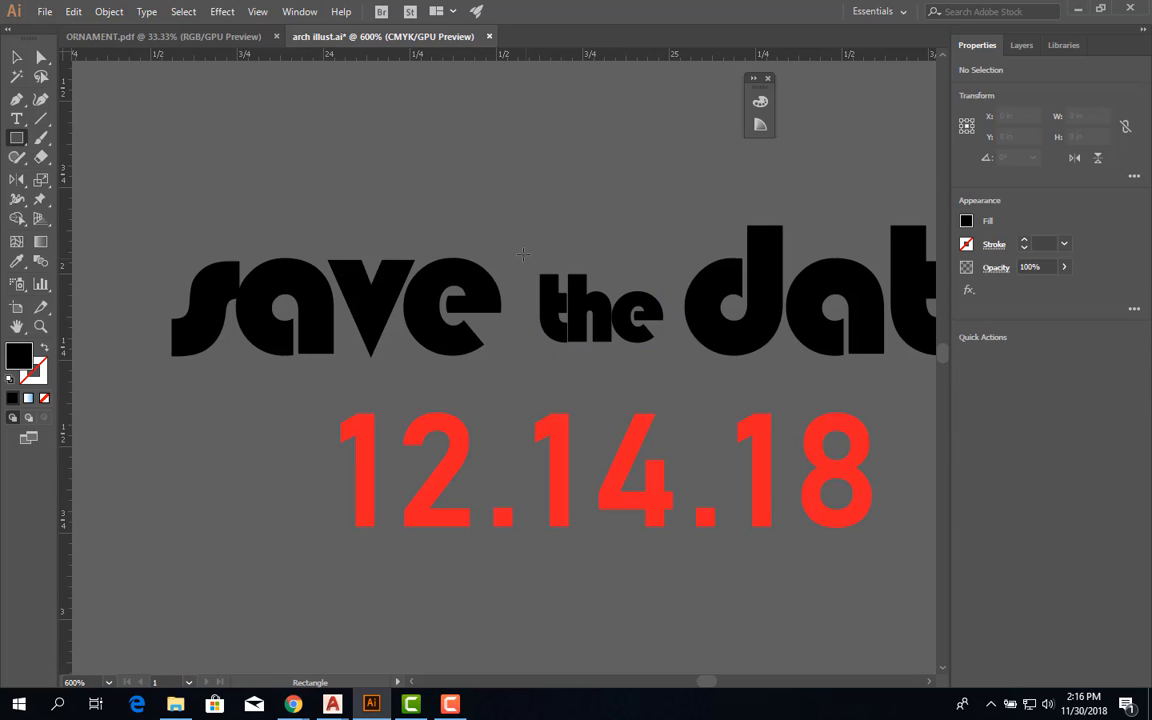
pyautogui.moveTo(522, 250); pyautogui.dragTo(665, 253)
pyautogui.press('v')
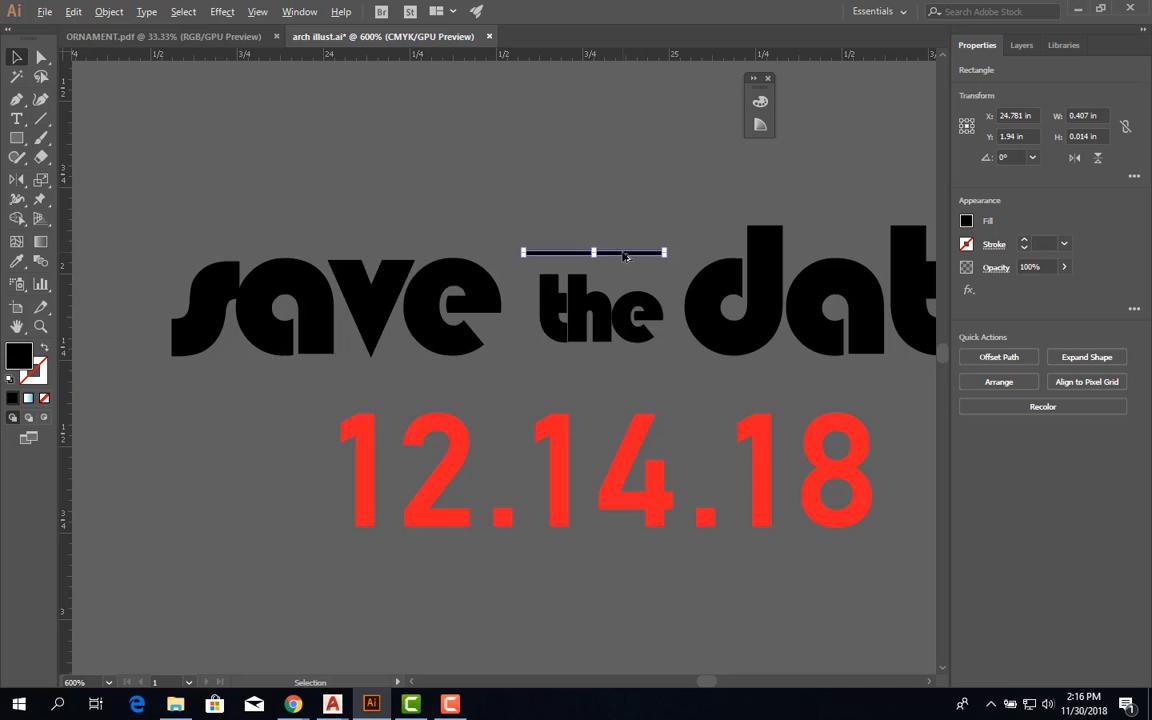
pyautogui.moveTo(623, 256); pyautogui.dragTo(627, 362)
pyautogui.click(631, 162)
# Select the "save date" heading and the "the" text in turn to examine them as separate objects, and deselect
pyautogui.scroll(-4, 656, 357)
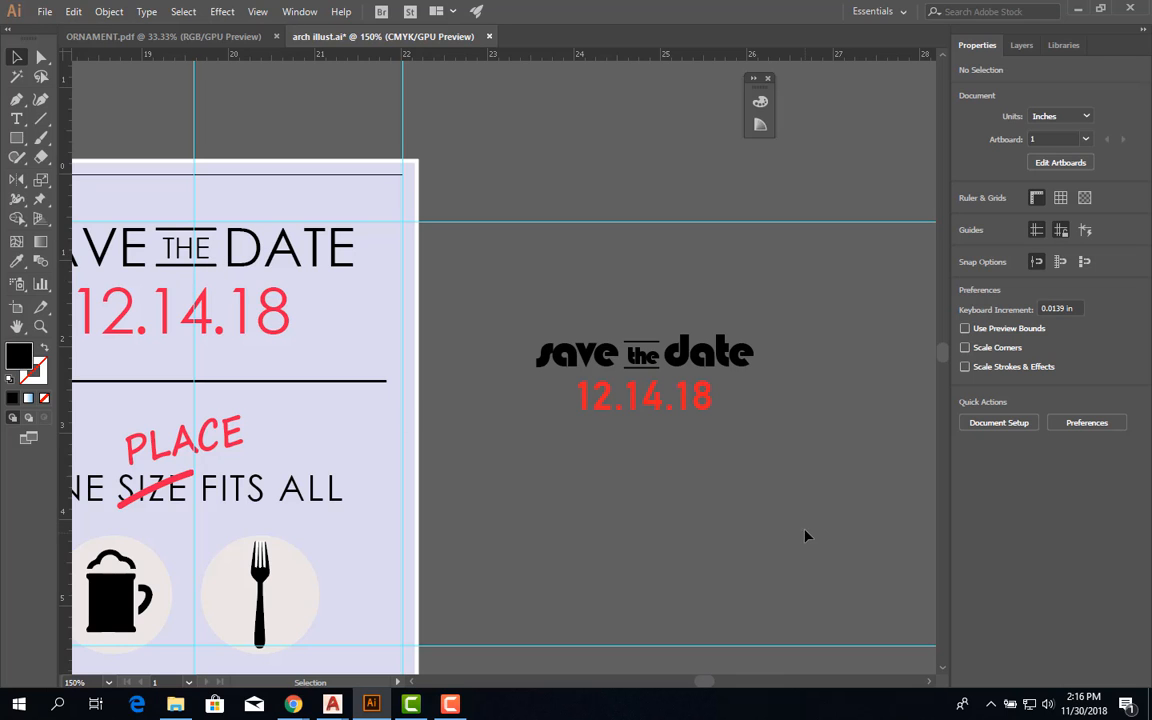
pyautogui.click(601, 366)
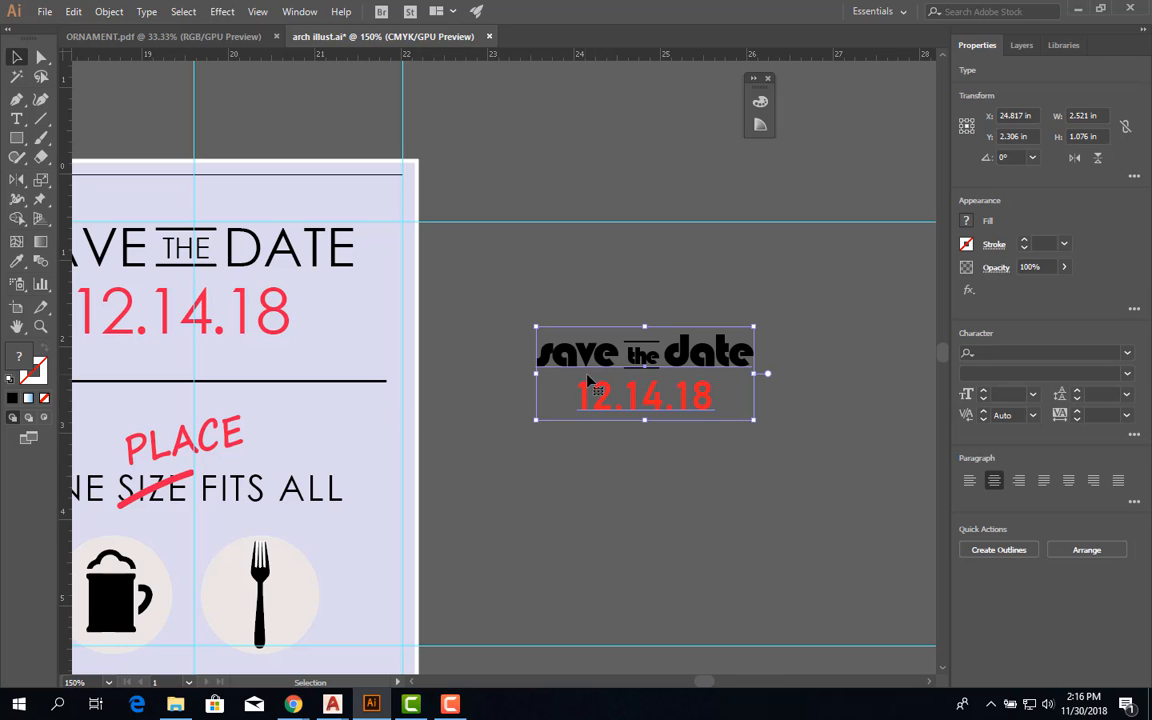
pyautogui.click(648, 356)
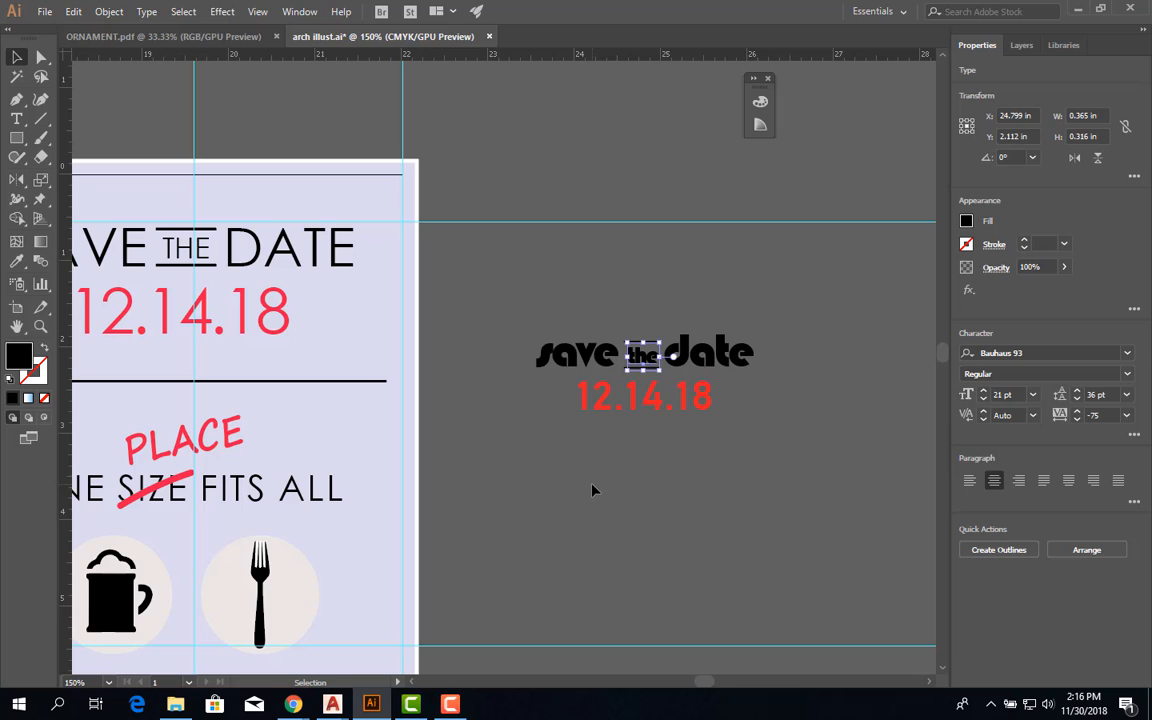
pyautogui.click(620, 484)
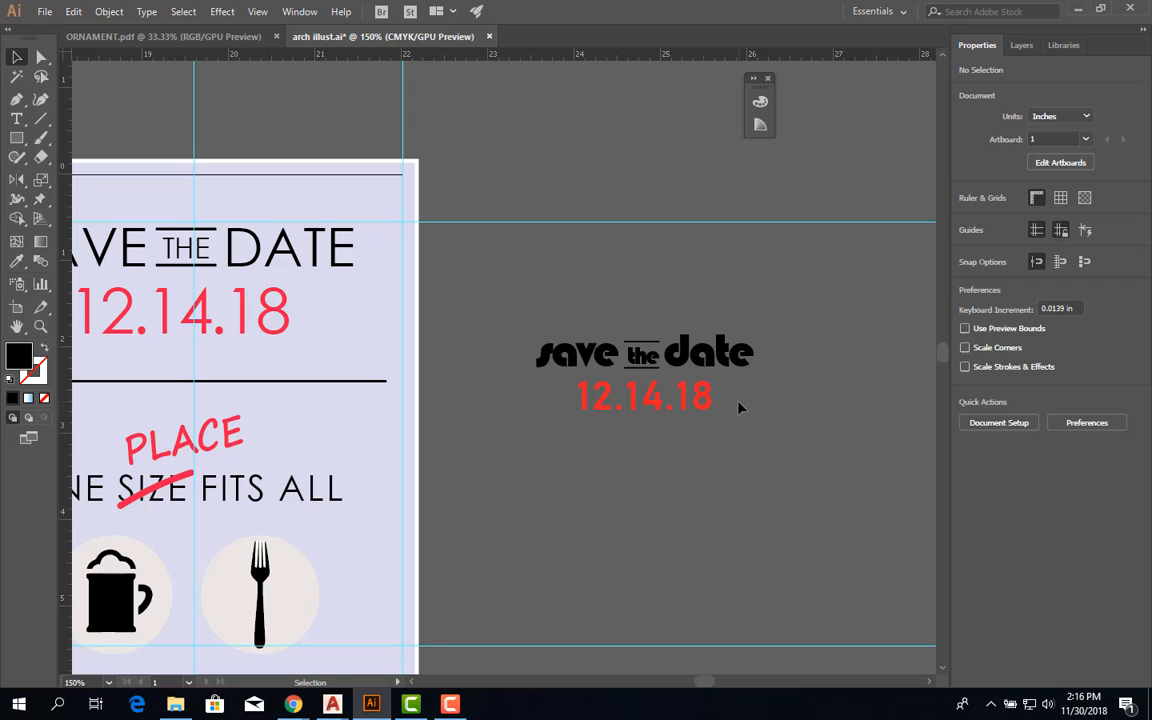
# Select the heading, the "the" text and both thin bars together and group them
pyautogui.moveTo(810, 437); pyautogui.dragTo(464, 275)
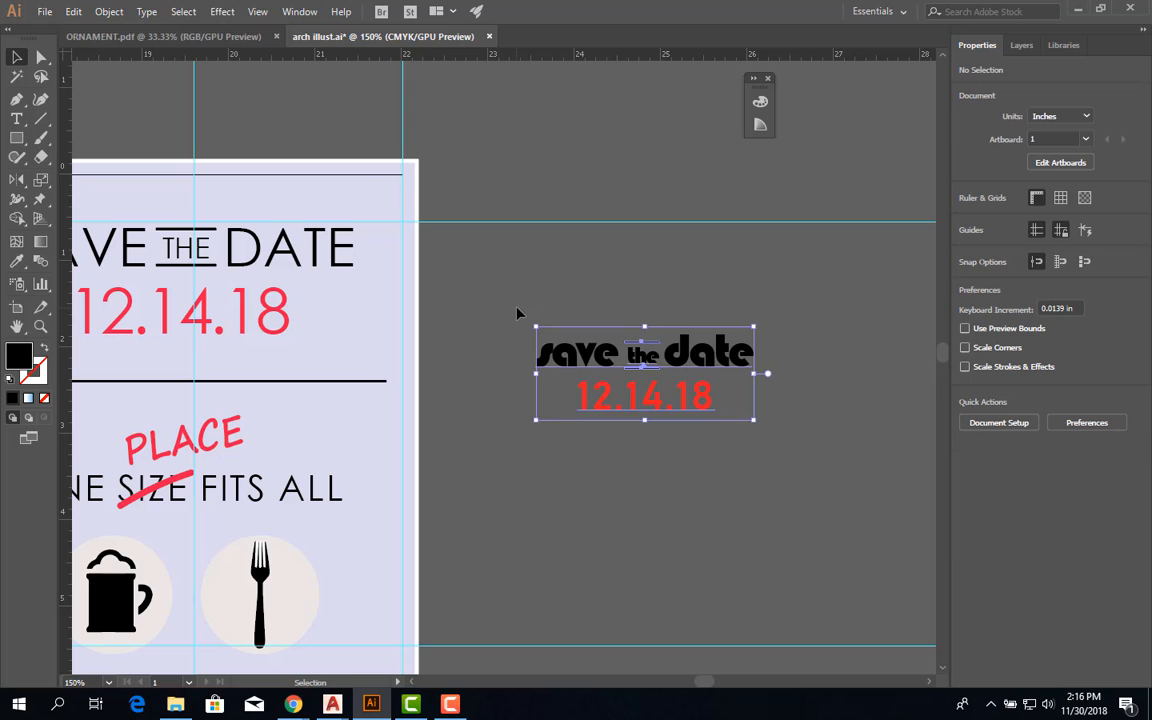
pyautogui.click(108, 11)
pyautogui.click(126, 78)
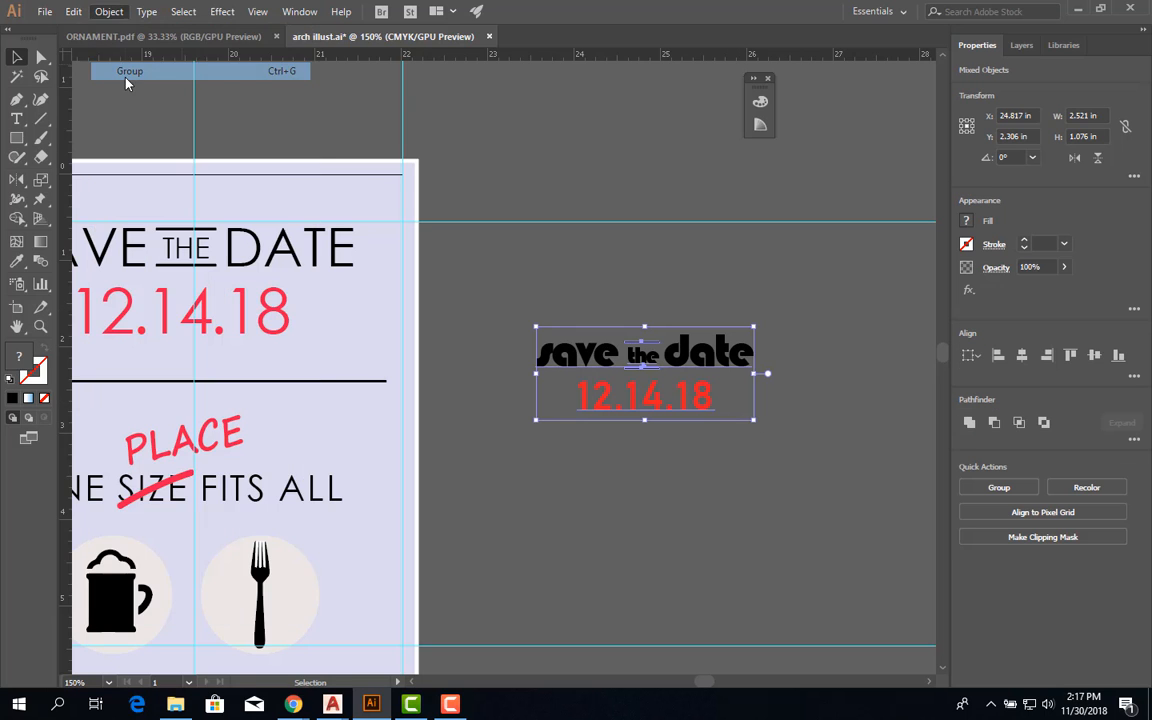
pyautogui.click(663, 335)
pyautogui.click(689, 347)
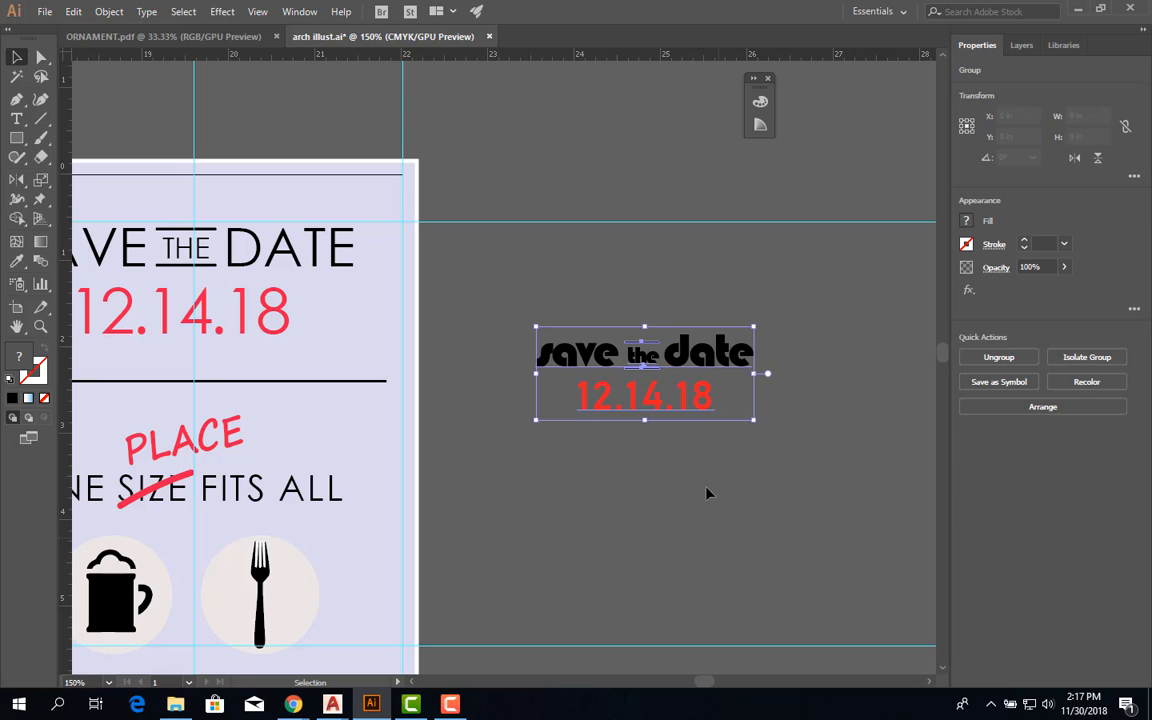
# Move the grouped heading up and to the right as one unit, bring it back near its original spot, and deselect it
pyautogui.moveTo(681, 367); pyautogui.dragTo(735, 325)
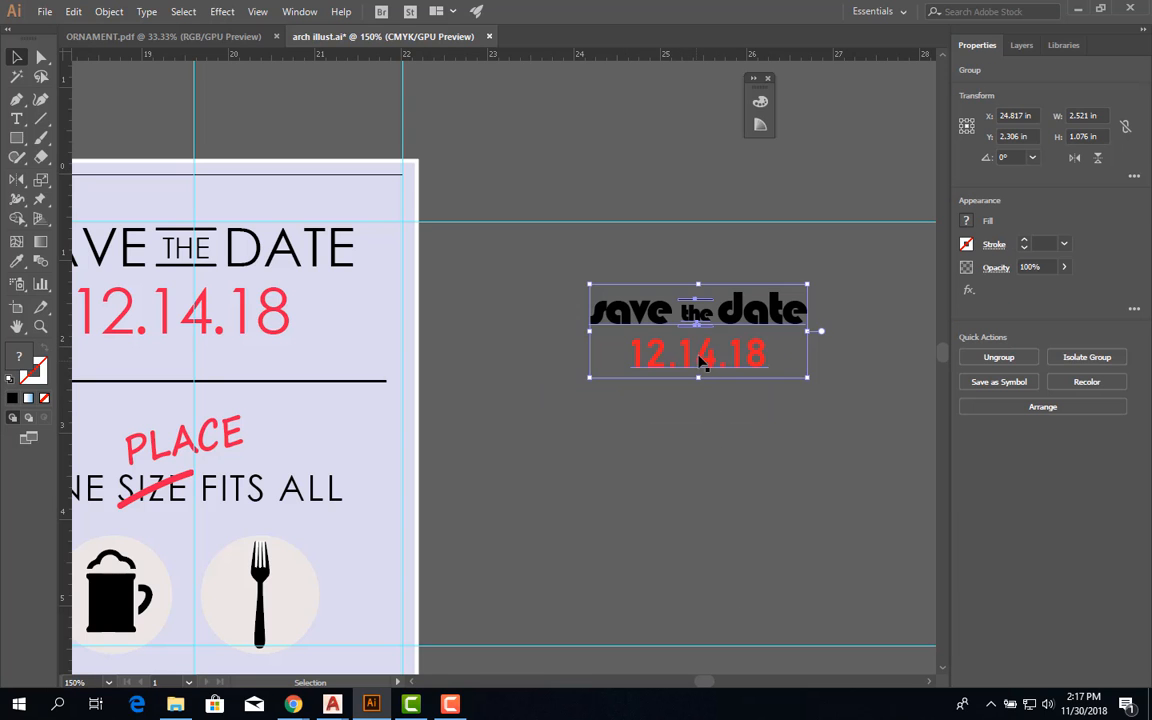
pyautogui.click(698, 392)
pyautogui.moveTo(705, 364); pyautogui.dragTo(643, 415)
pyautogui.click(654, 498)
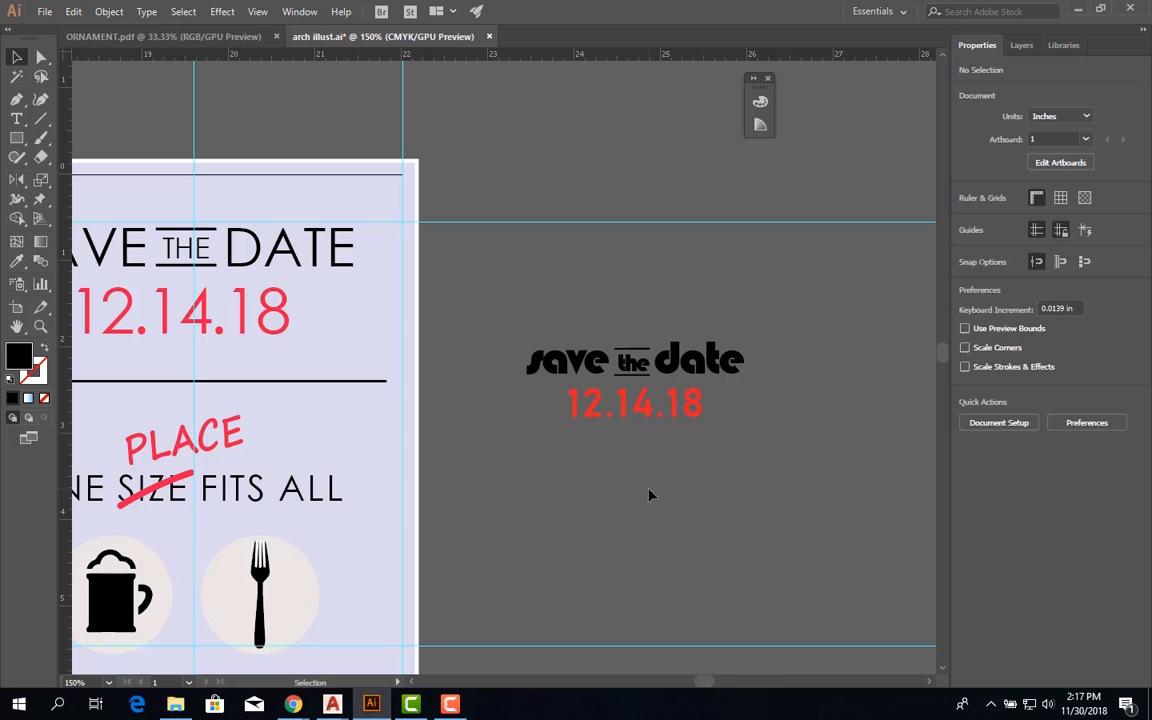
# Ungroup the "save the date" heading and deselect its parts
pyautogui.click(652, 396)
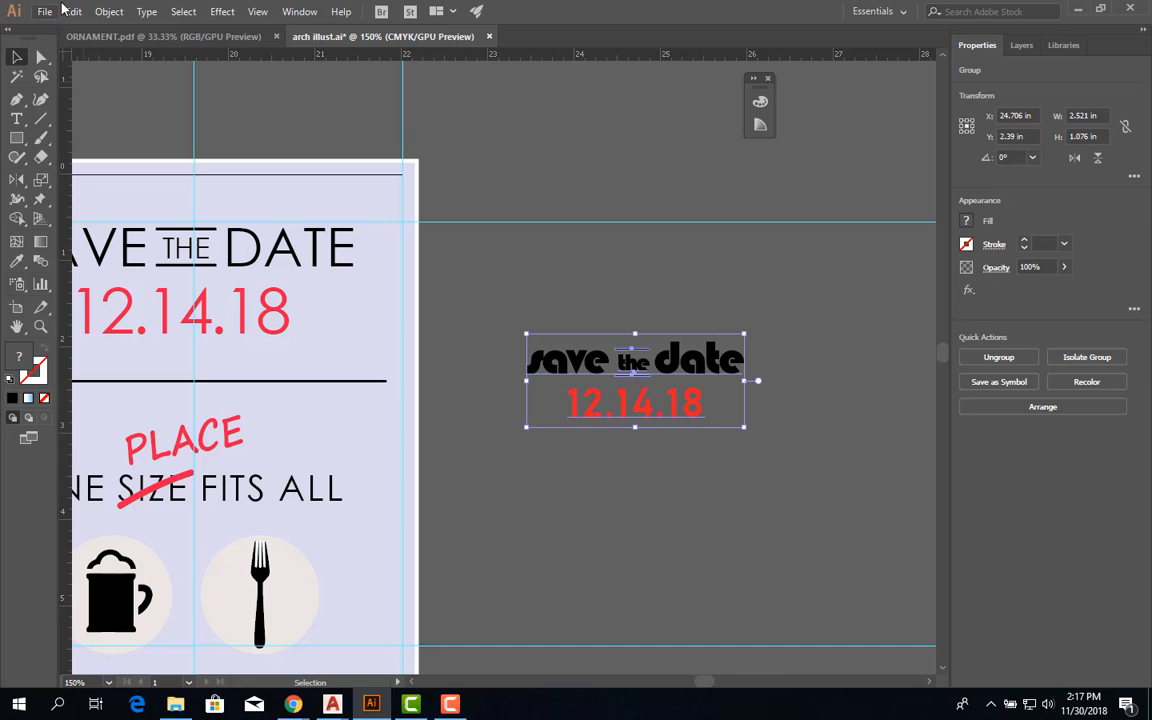
pyautogui.click(109, 11)
pyautogui.click(110, 88)
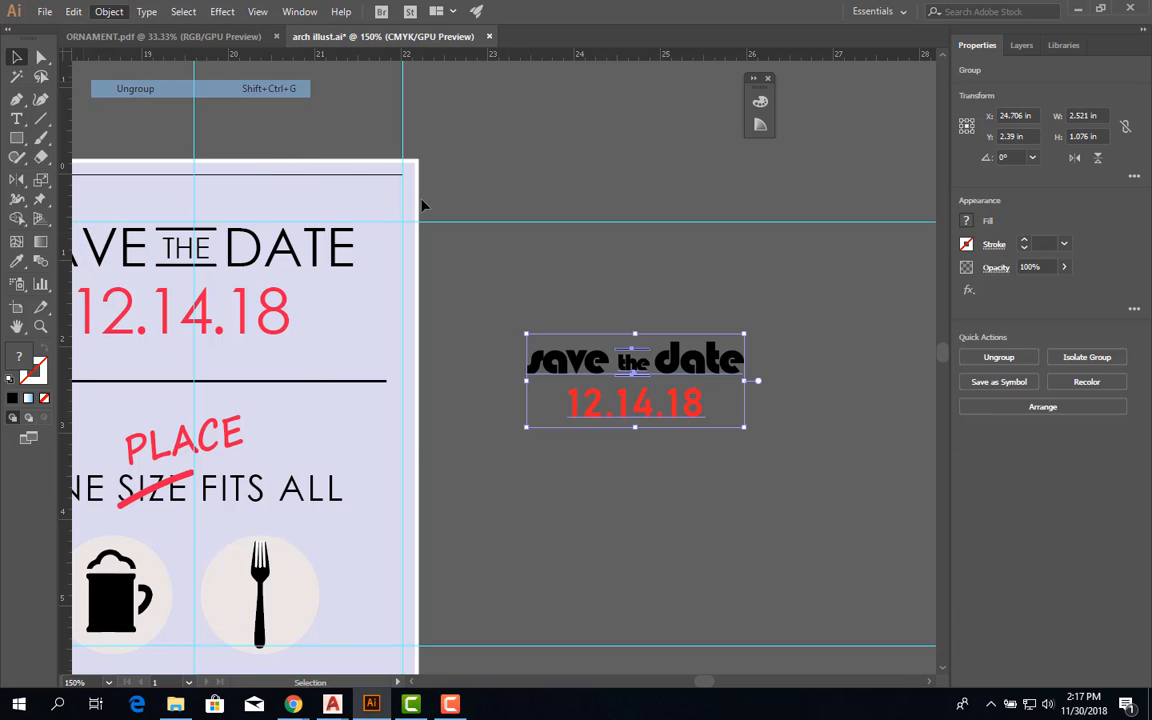
pyautogui.click(572, 332)
# Try moving the "the" text alone above the heading, and undo the move
pyautogui.click(632, 360)
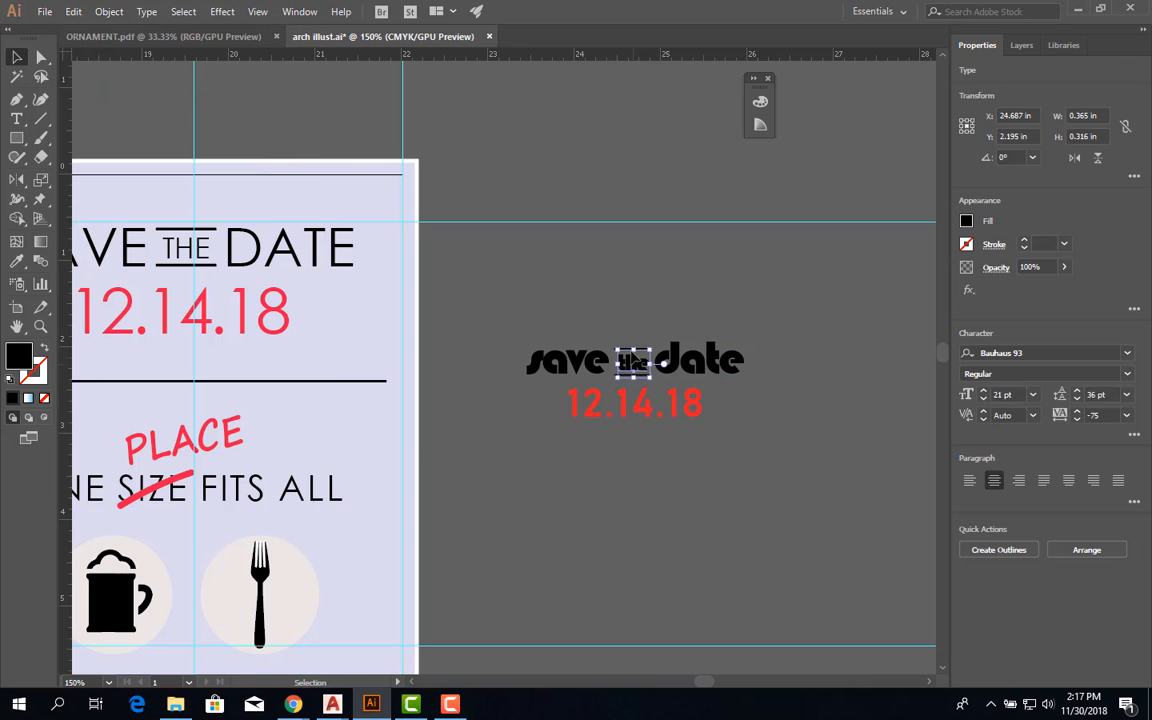
pyautogui.moveTo(632, 354); pyautogui.dragTo(629, 317)
pyautogui.hotkey('ctrl', 'z')
# Change the fill of the "the" text to the red swatch, leave text editing and deselect it
pyautogui.doubleClick(634, 362)
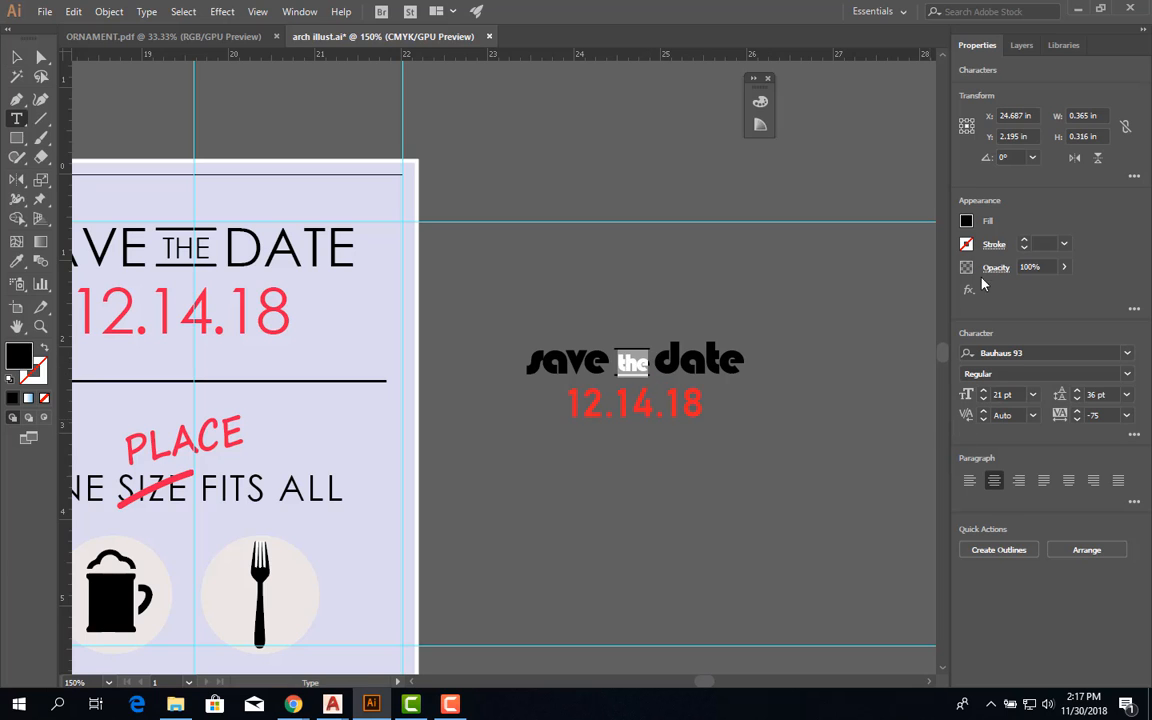
pyautogui.click(966, 221)
pyautogui.click(835, 279)
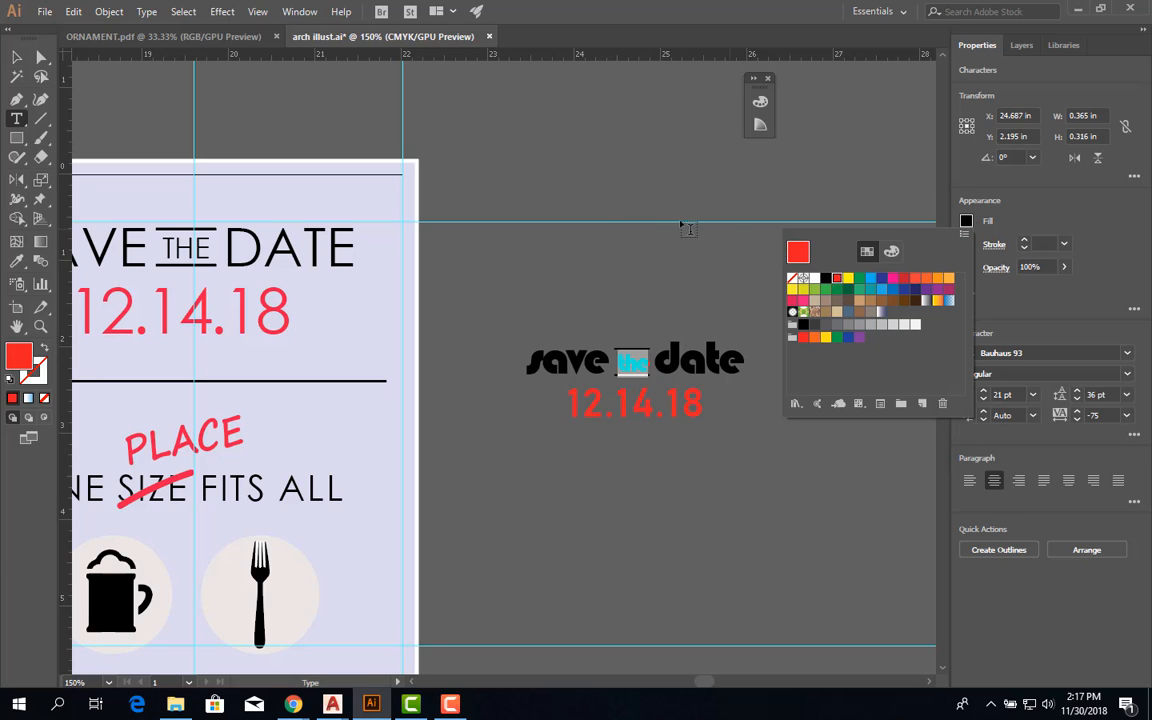
pyautogui.click(16, 57)
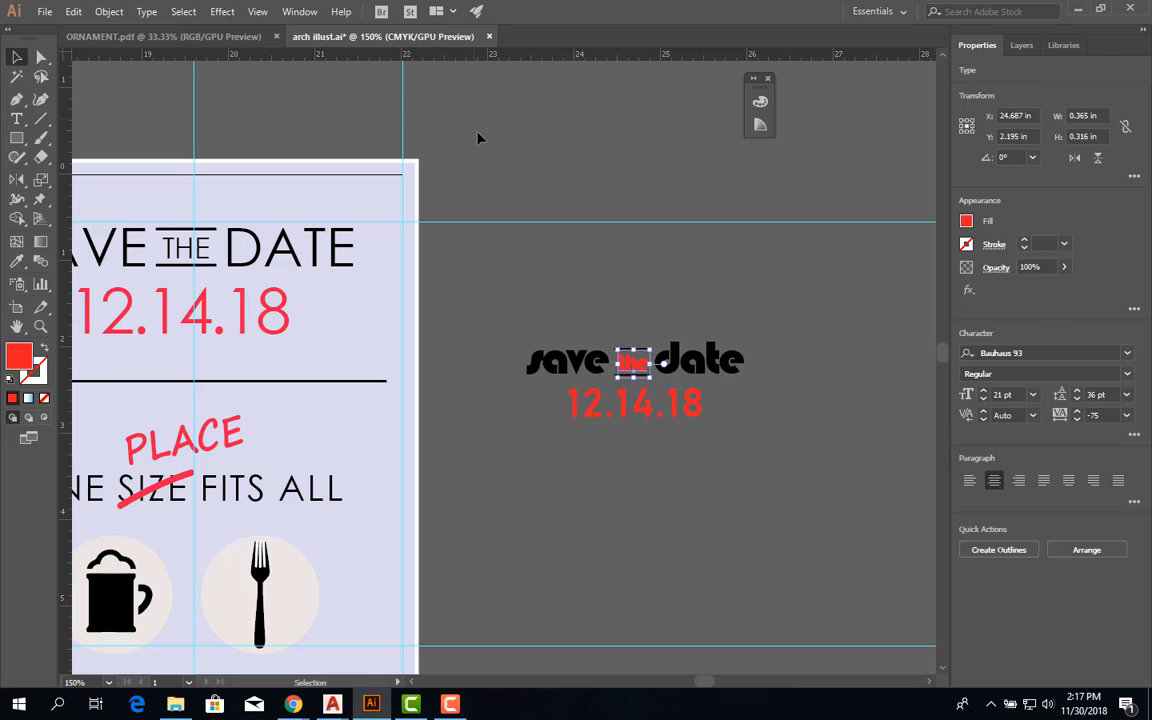
pyautogui.click(800, 521)
# Group the heading, the red "the" and the two thin bars again, and deselect the group
pyautogui.scroll(2, 660, 418)
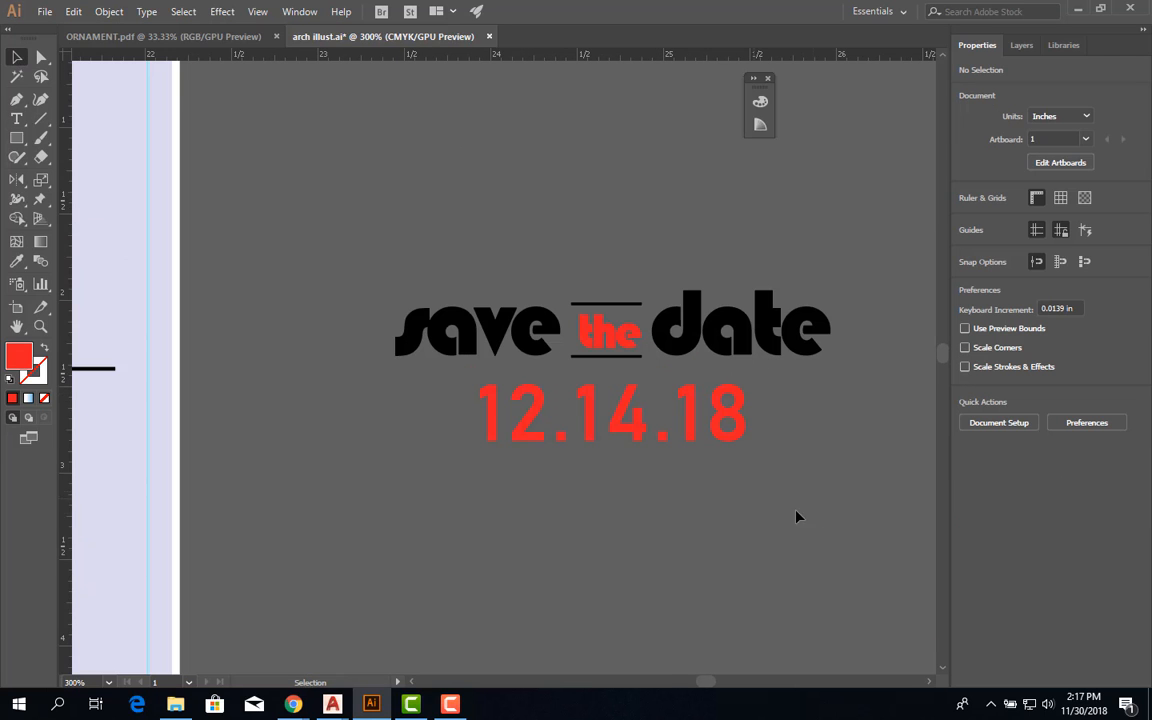
pyautogui.moveTo(474, 287); pyautogui.dragTo(455, 310)
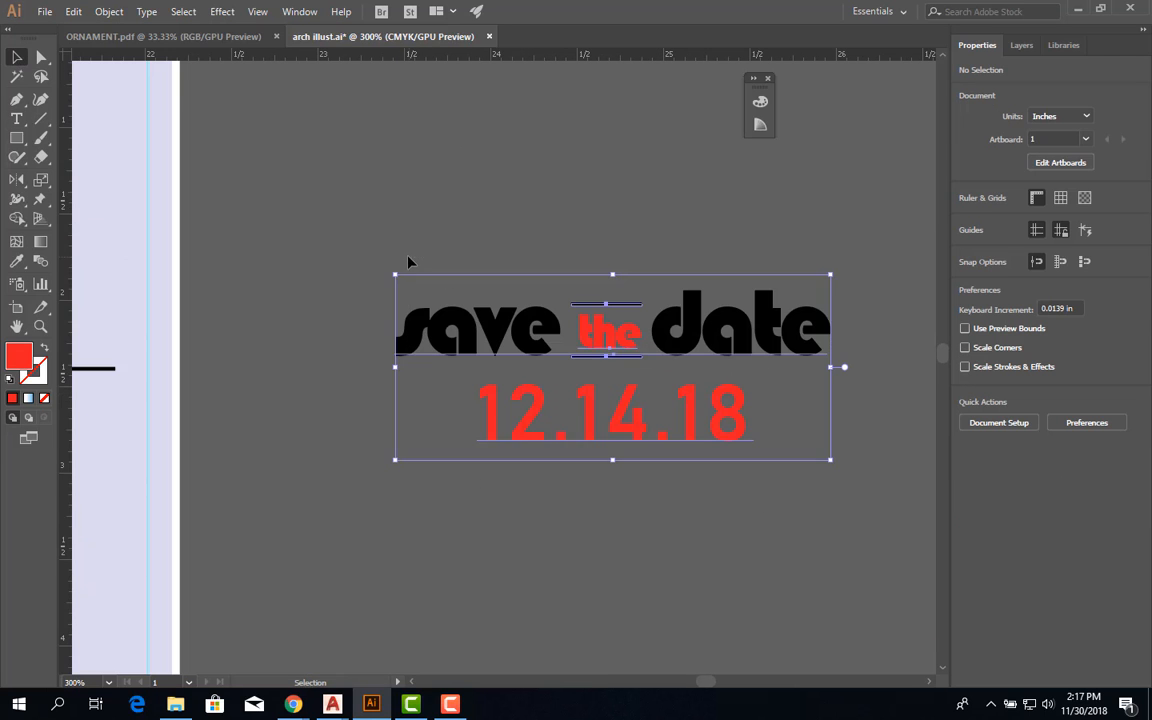
pyautogui.click(109, 11)
pyautogui.click(140, 74)
pyautogui.click(509, 237)
# Move the grouped heading around beside the poster as one unit, placing it to the right, clear of the artboard edge
pyautogui.scroll(-3, 600, 352)
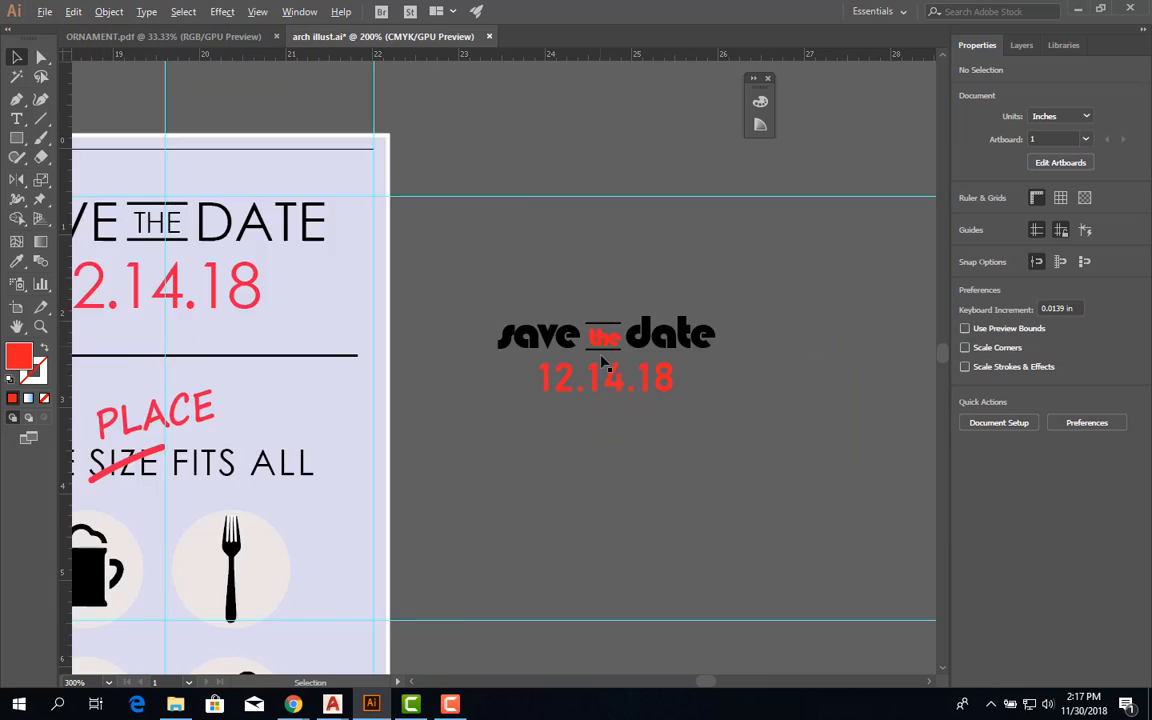
pyautogui.moveTo(547, 330); pyautogui.dragTo(580, 321)
pyautogui.click(647, 332)
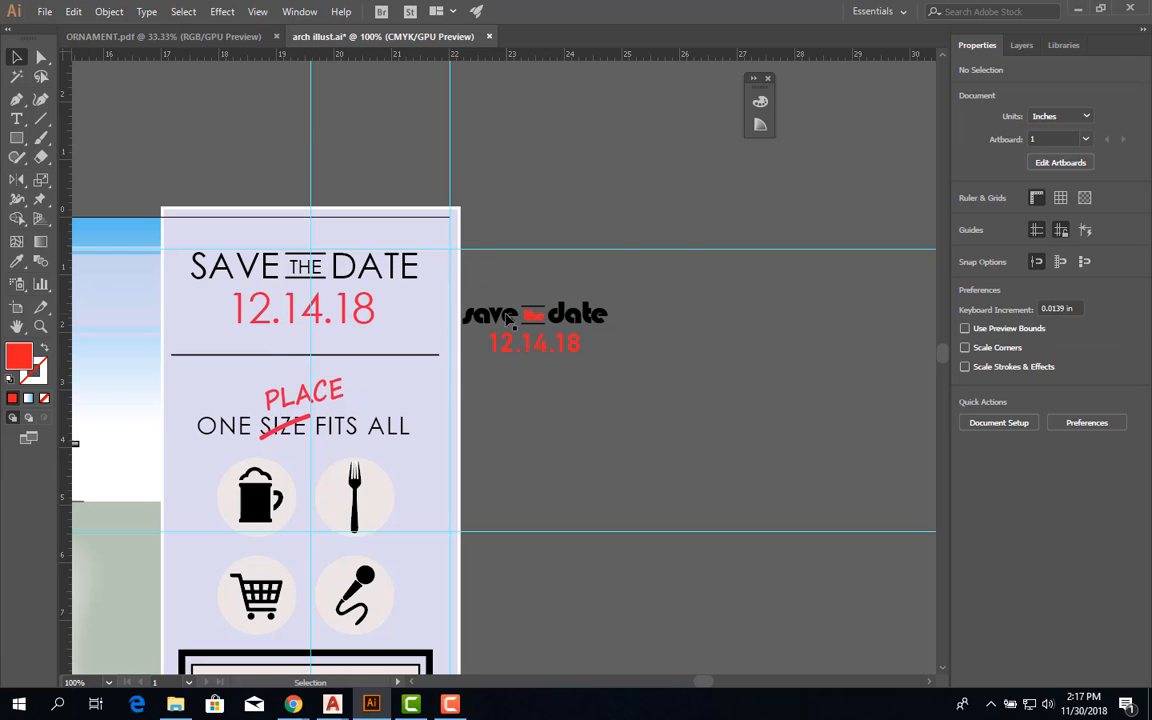
pyautogui.click(563, 324)
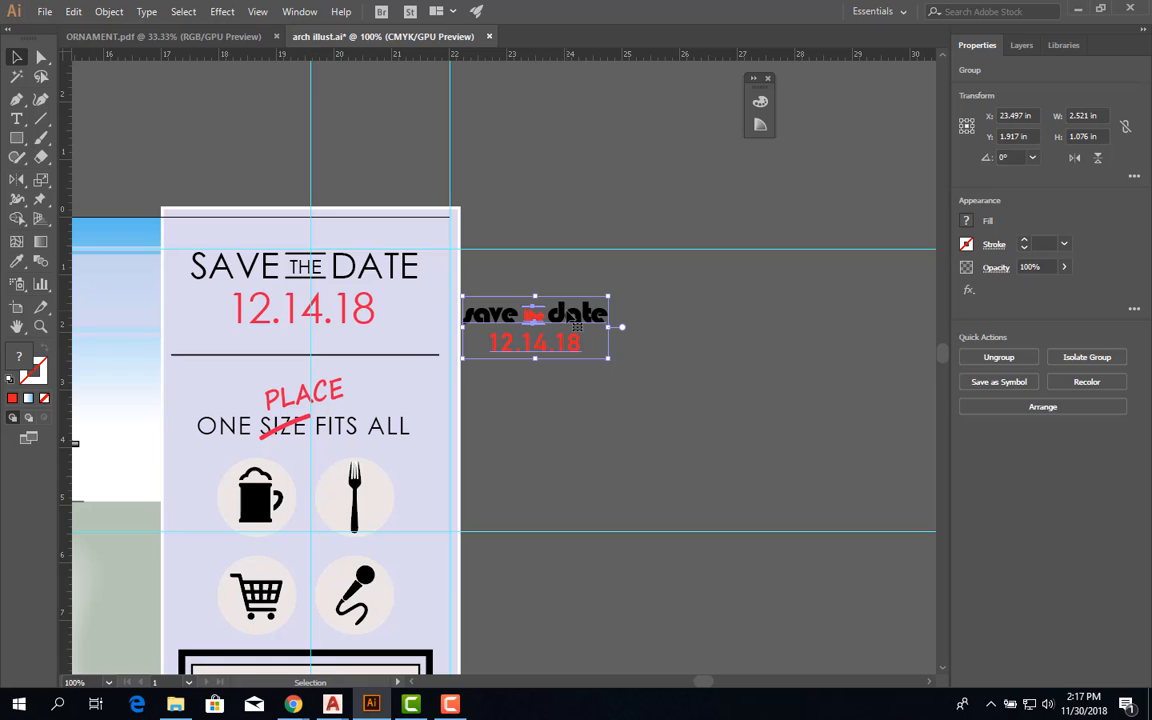
pyautogui.moveTo(566, 318); pyautogui.dragTo(624, 327)
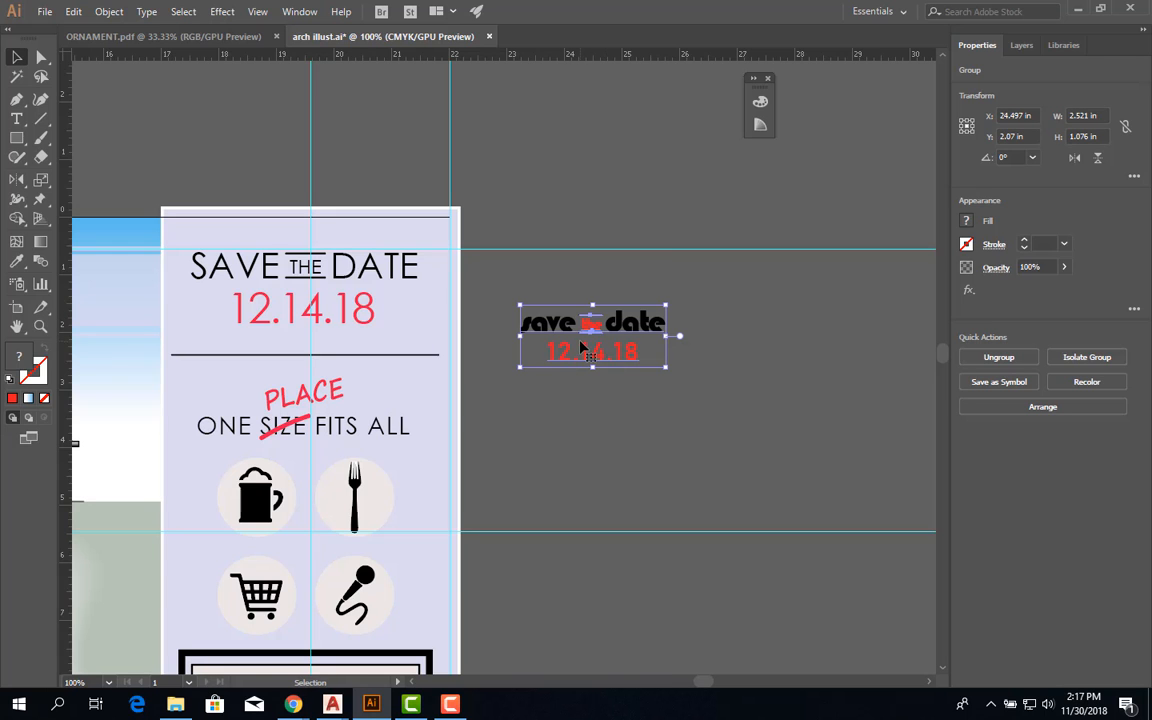
# Examine the properties of the "ONE SIZE FITS ALL" text and of the red brush stroke crossing out "SIZE"
pyautogui.scroll(2, 586, 335)
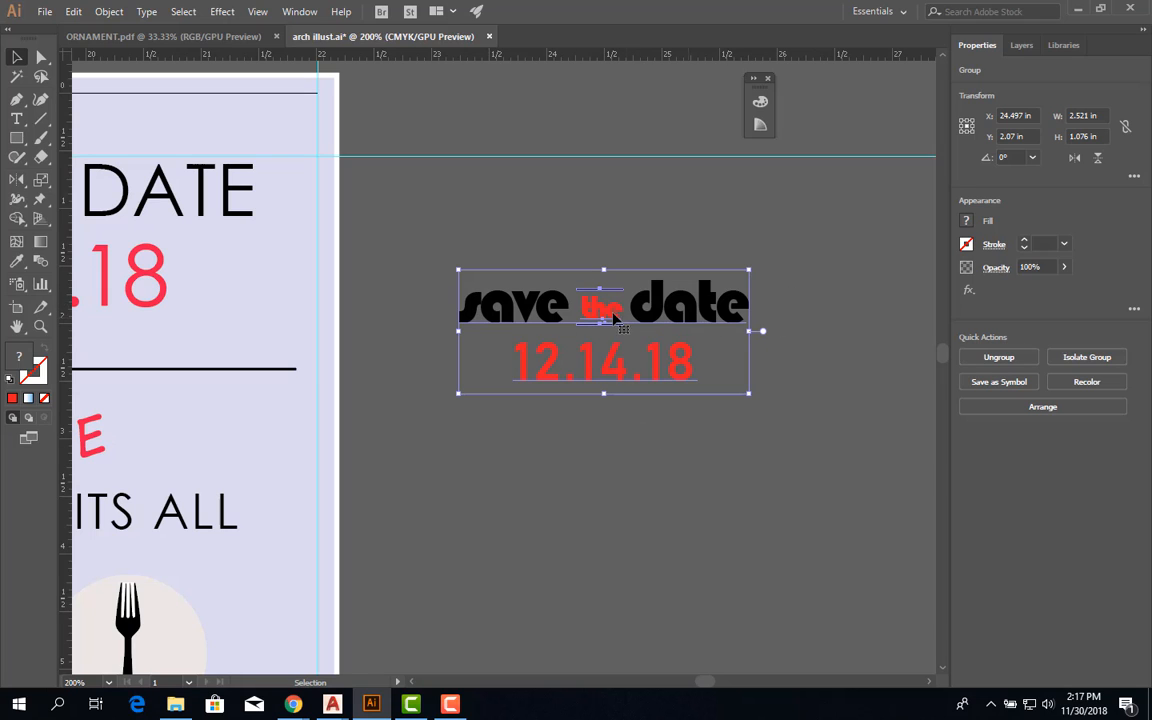
pyautogui.keyDown('alt'); pyautogui.scroll(-3, 479, 492); pyautogui.keyUp('alt')
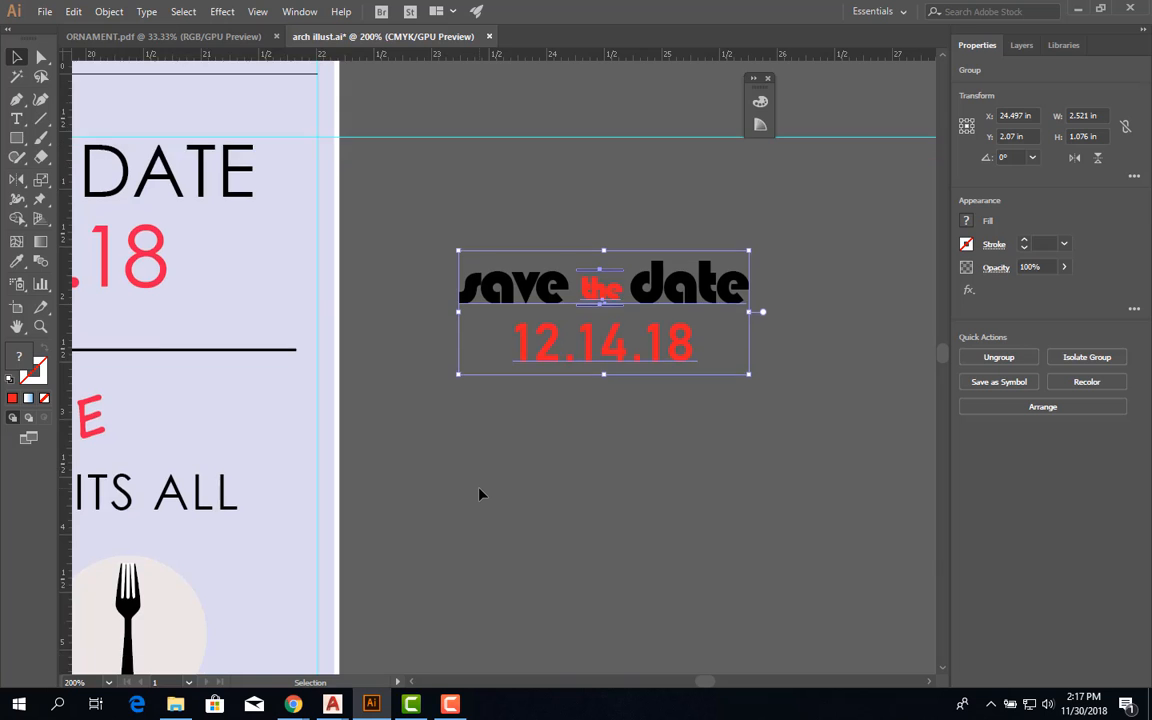
pyautogui.moveTo(504, 525); pyautogui.dragTo(543, 445)
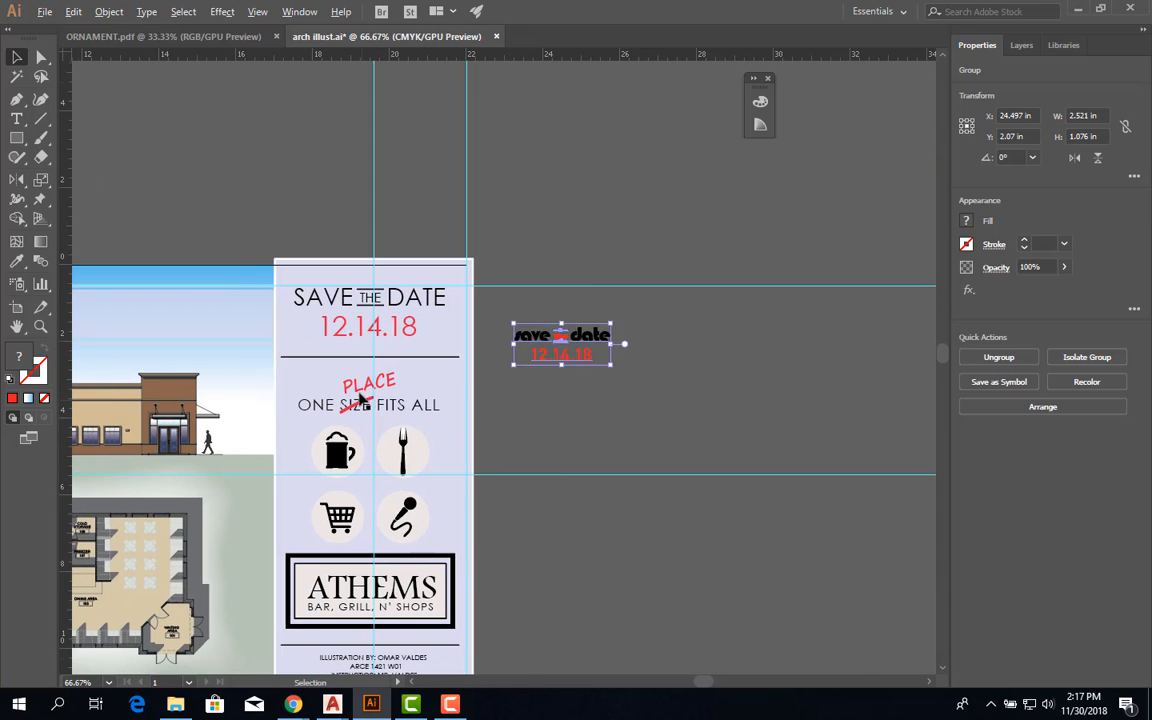
pyautogui.keyDown('alt'); pyautogui.scroll(4, 355, 395); pyautogui.keyUp('alt')
pyautogui.scroll(-1, 447, 400)
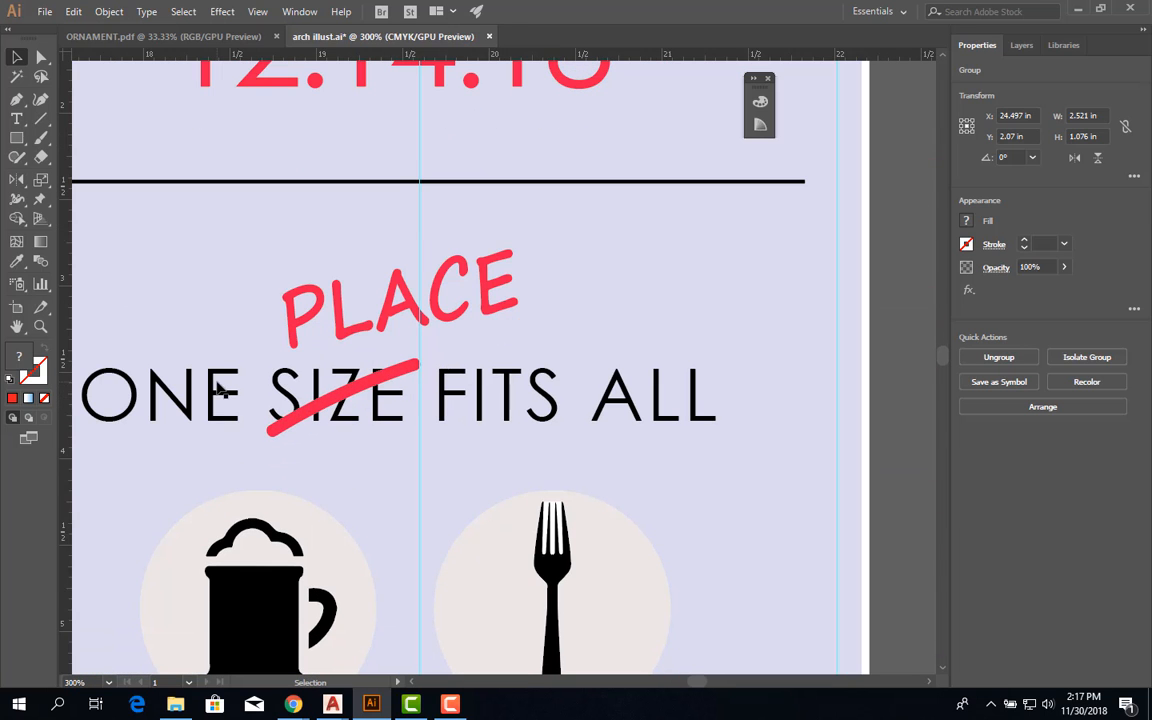
pyautogui.click(296, 398)
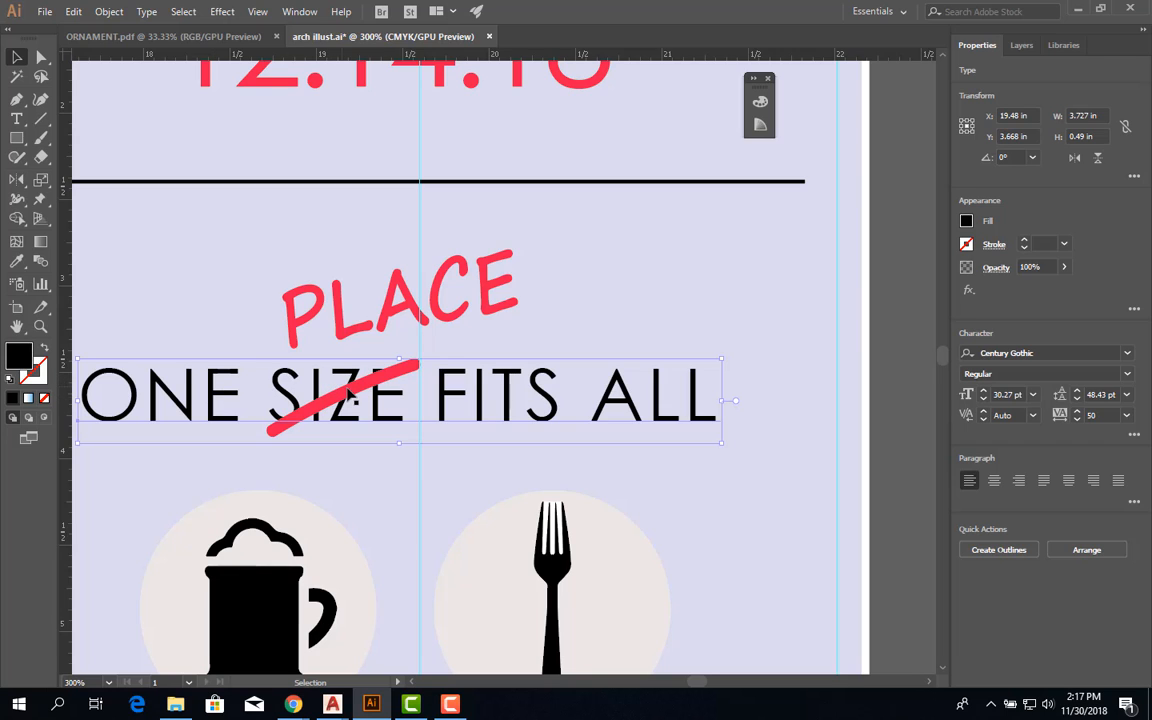
pyautogui.click(318, 408)
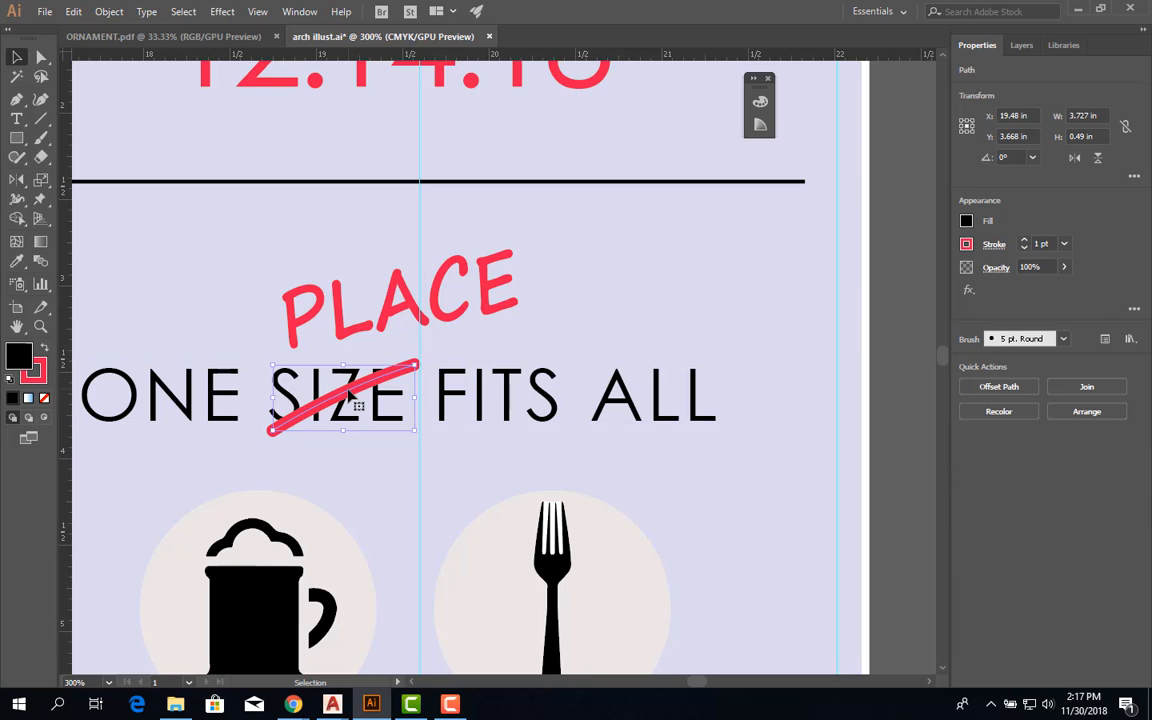
# Try painting a curved red 5 pt. Round Paintbrush stroke across "FITS", and delete that stroke
pyautogui.click(41, 138)
pyautogui.moveTo(401, 486); pyautogui.dragTo(557, 373)
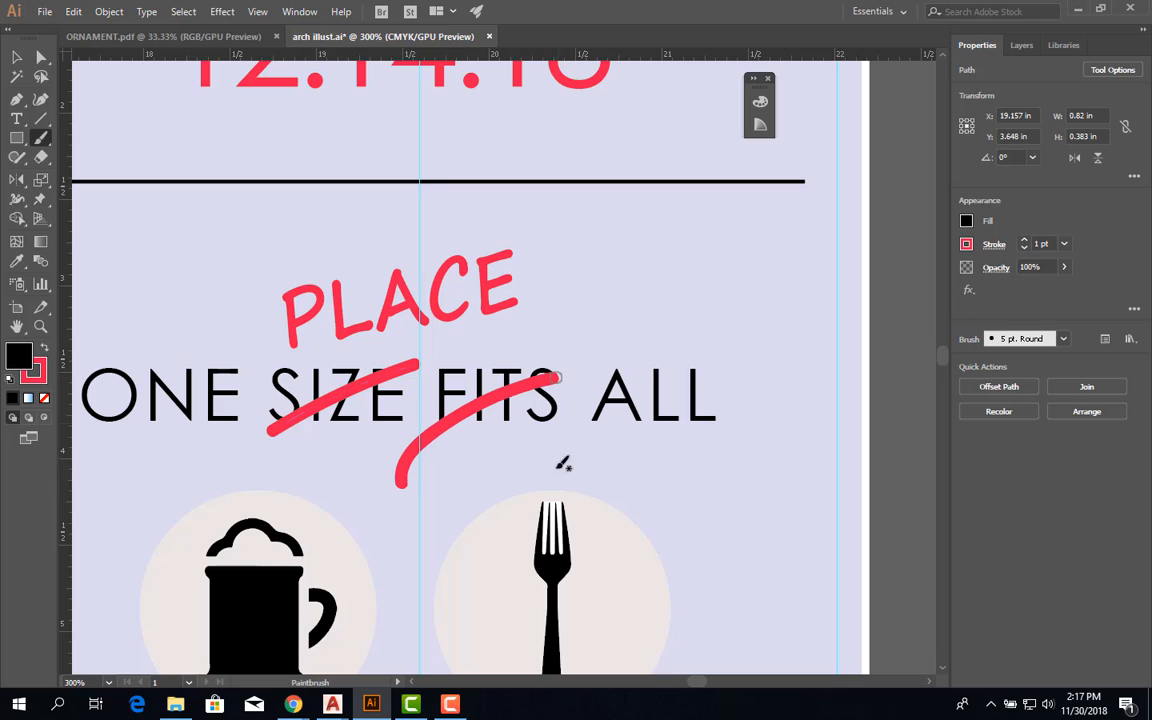
pyautogui.hotkey('ctrl', 'shift', 'a')
pyautogui.click(16, 57)
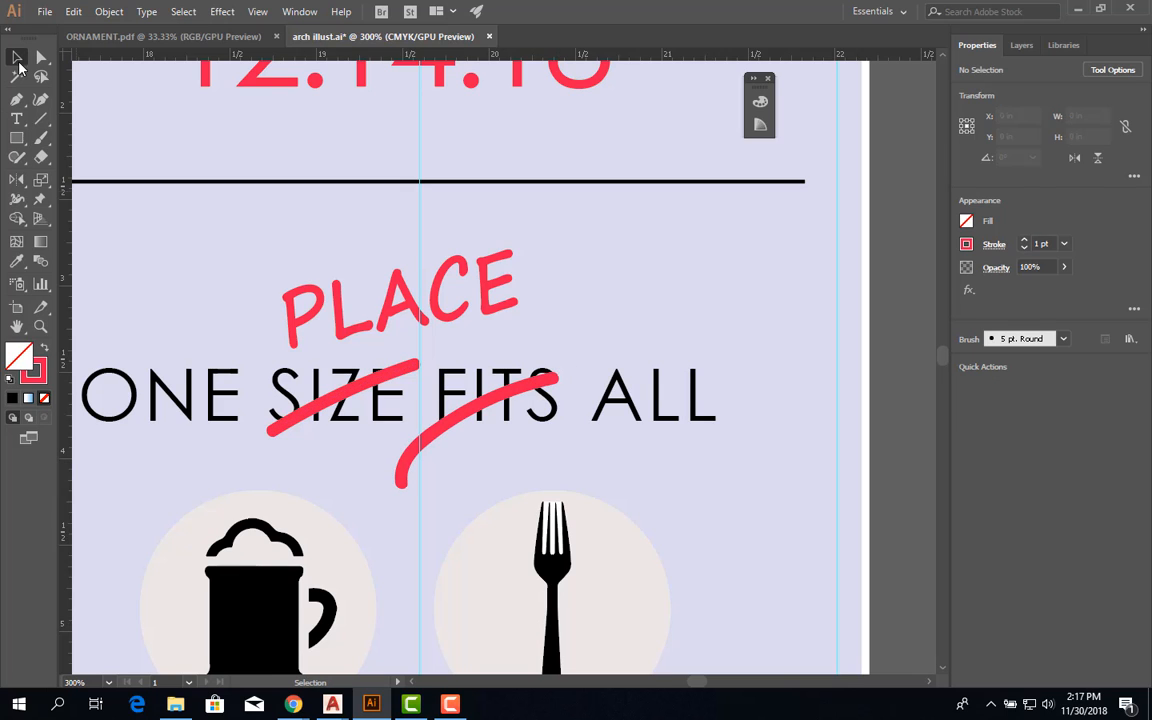
pyautogui.click(405, 469)
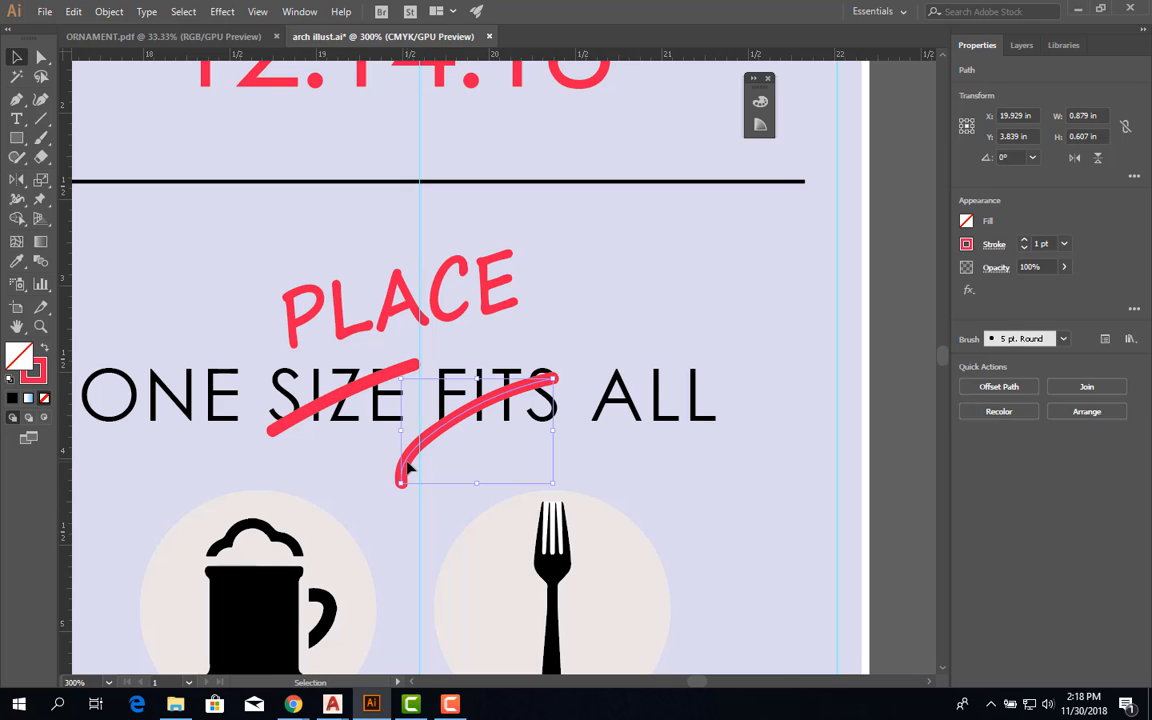
pyautogui.press('Delete')
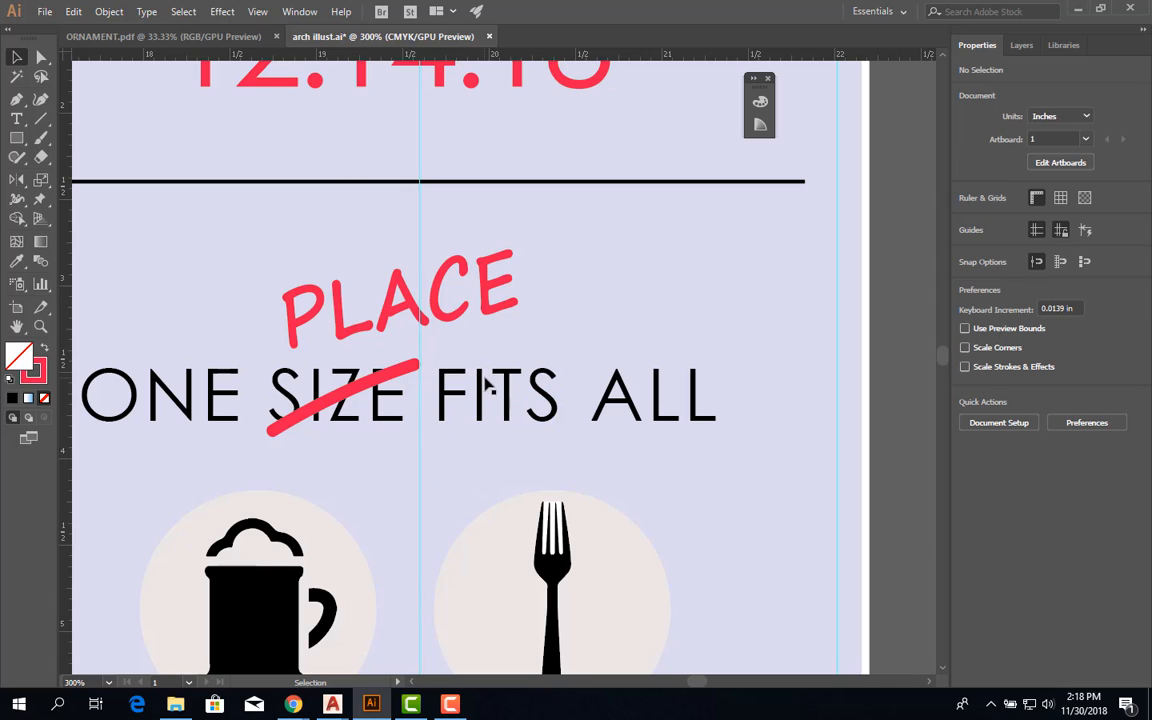
# Try rotating the grouped heading beside the poster about 7° counter-clockwise like the tilted "PLACE" text, and undo the rotation
pyautogui.scroll(-2, 487, 385)
pyautogui.click(438, 345)
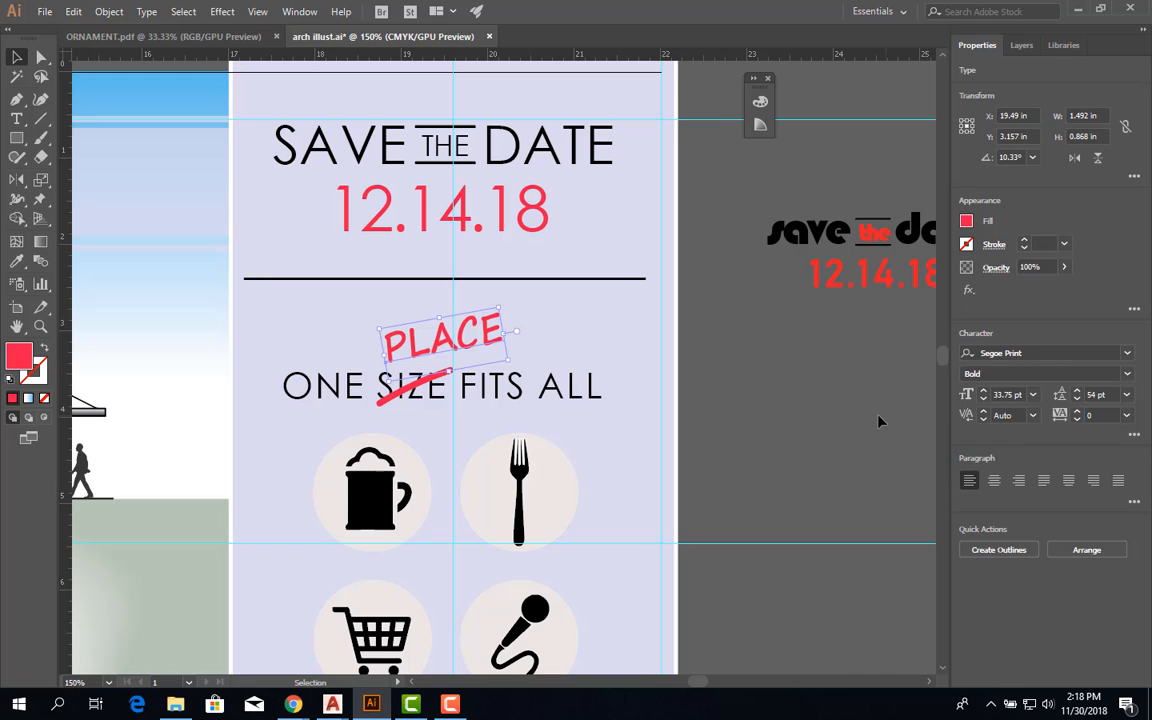
pyautogui.moveTo(821, 374); pyautogui.dragTo(653, 407)
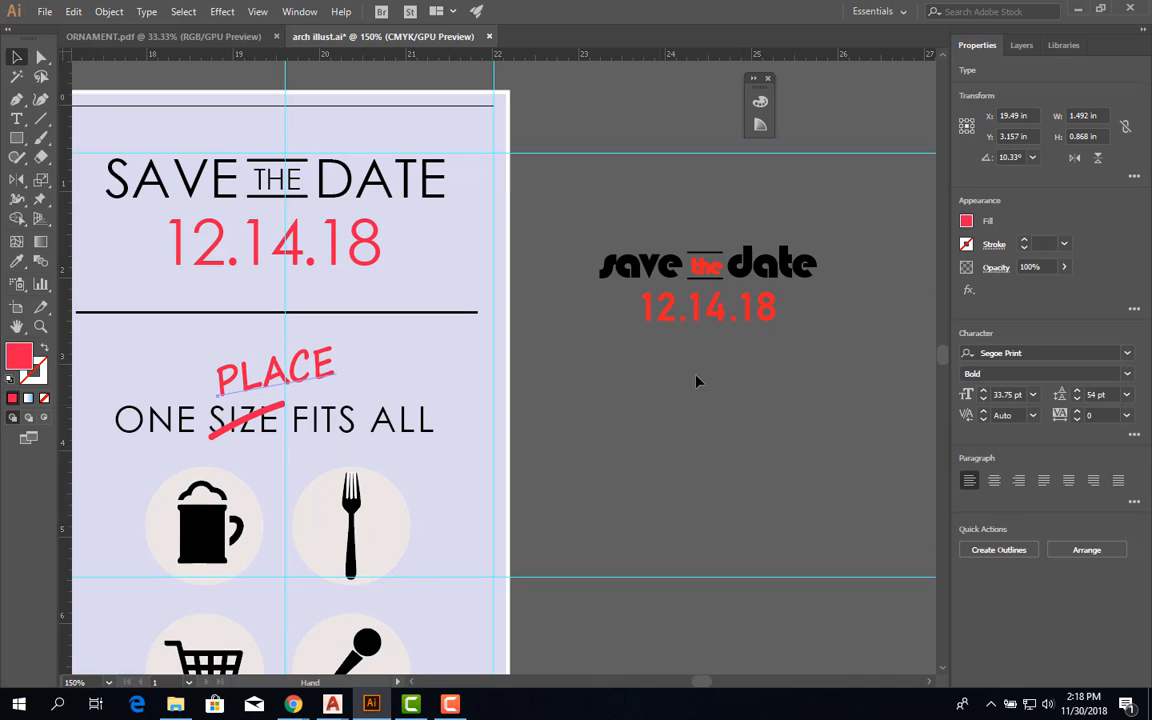
pyautogui.click(773, 303)
pyautogui.moveTo(826, 335); pyautogui.dragTo(835, 413)
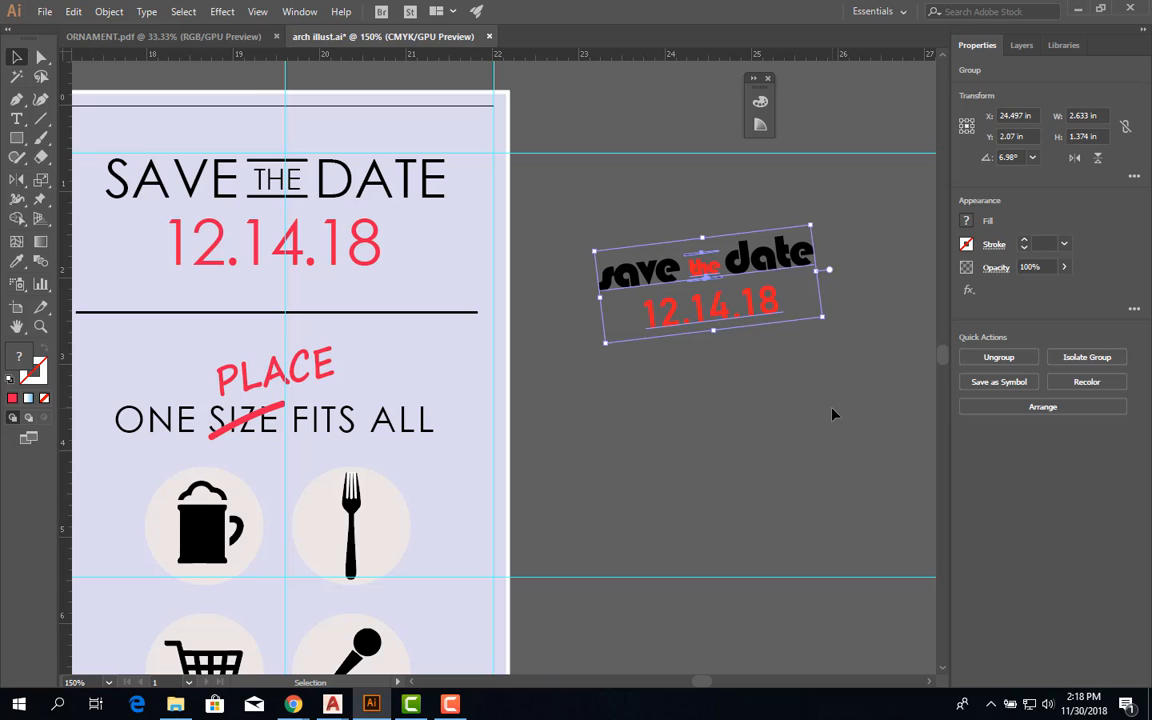
pyautogui.click(833, 414)
pyautogui.click(297, 378)
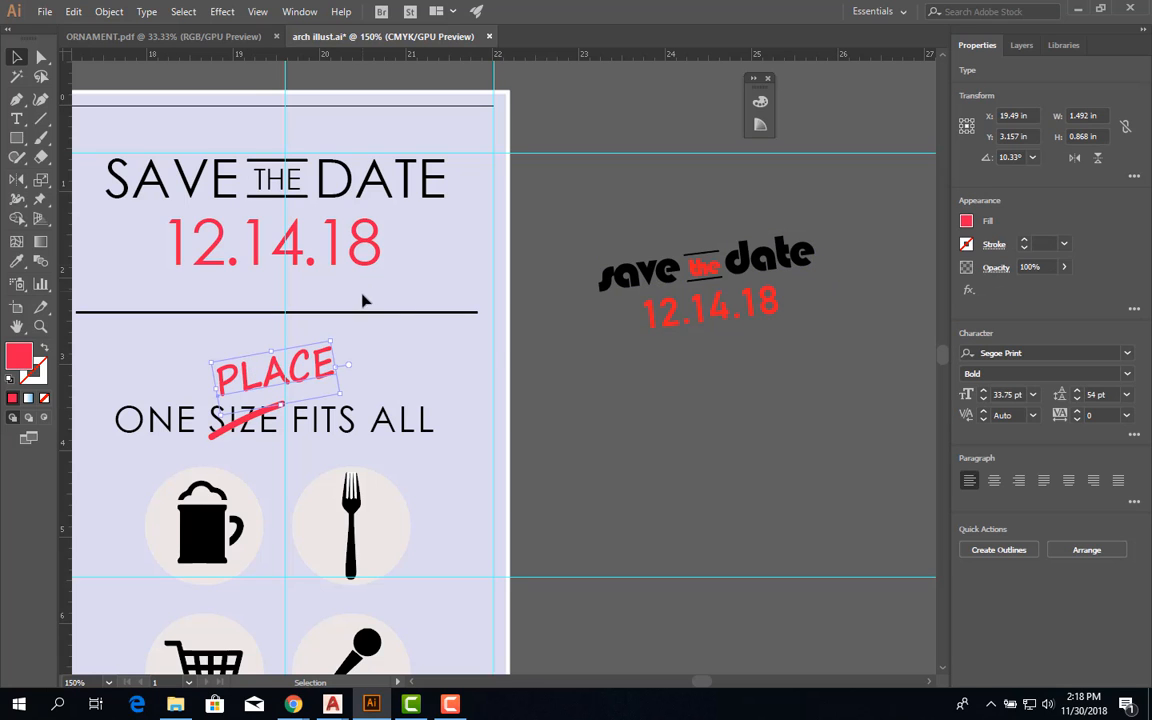
pyautogui.click(761, 407)
pyautogui.hotkey('ctrl', 'z')
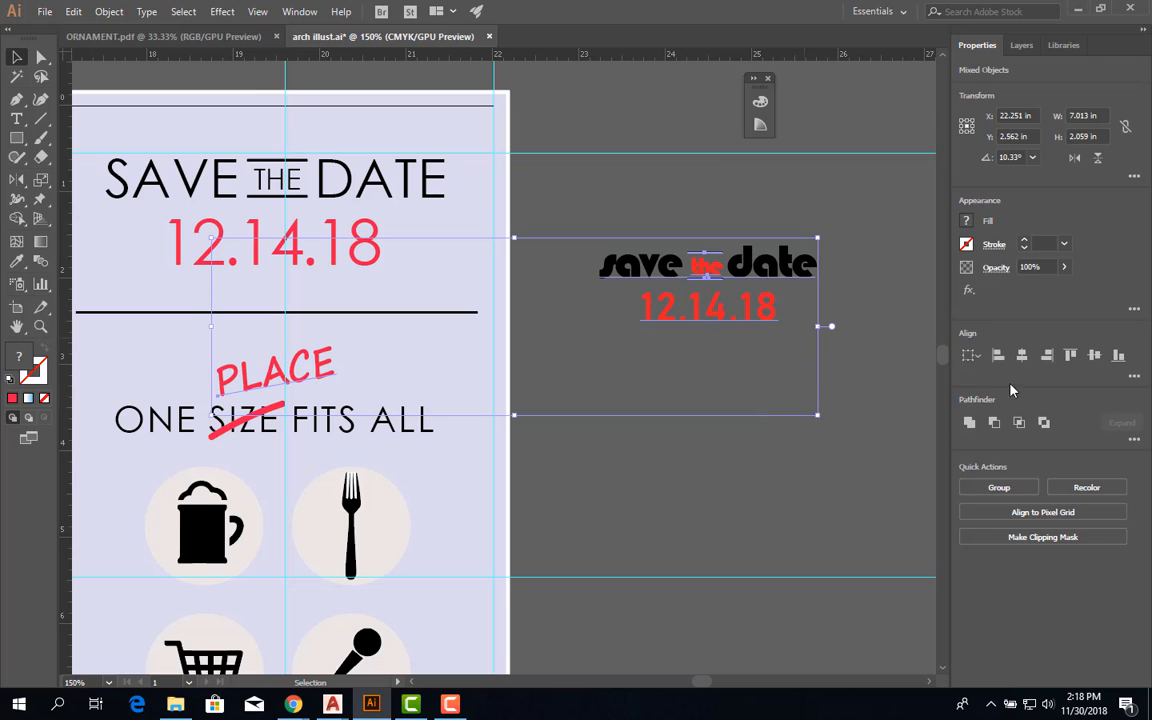
pyautogui.click(830, 306)
# Isolate the heading group beside the poster and tilt only its red "the" text counter-clockwise
pyautogui.scroll(3, 706, 268)
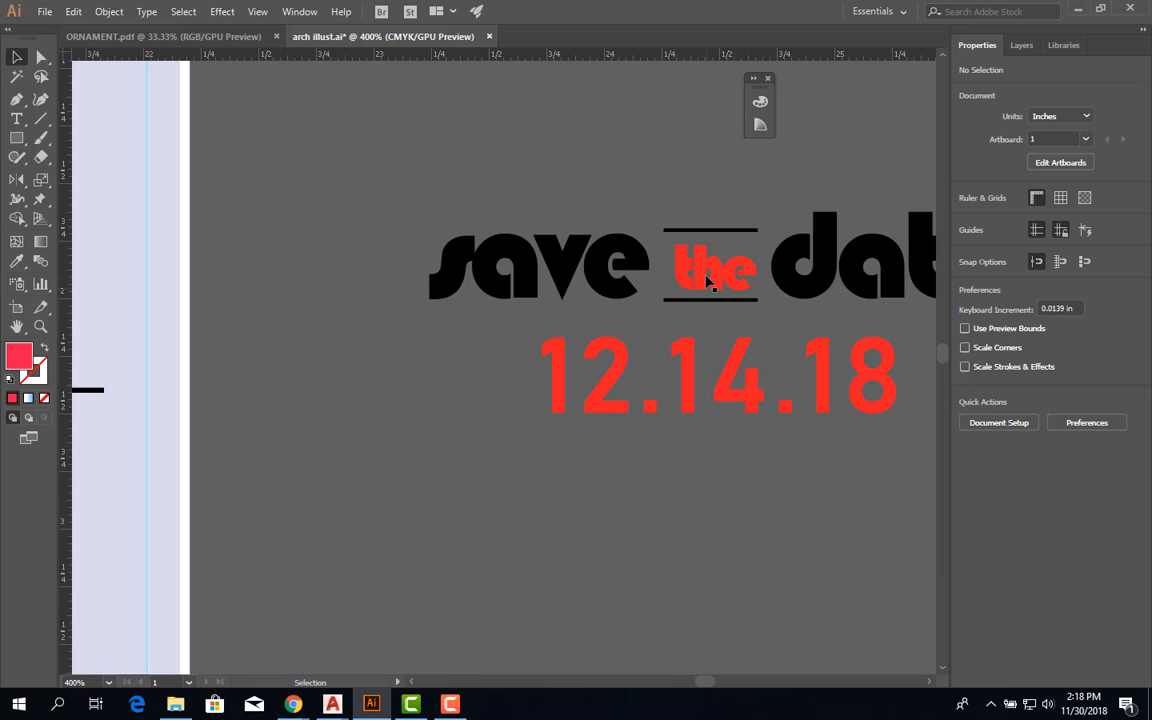
pyautogui.doubleClick(706, 275)
pyautogui.click(700, 272)
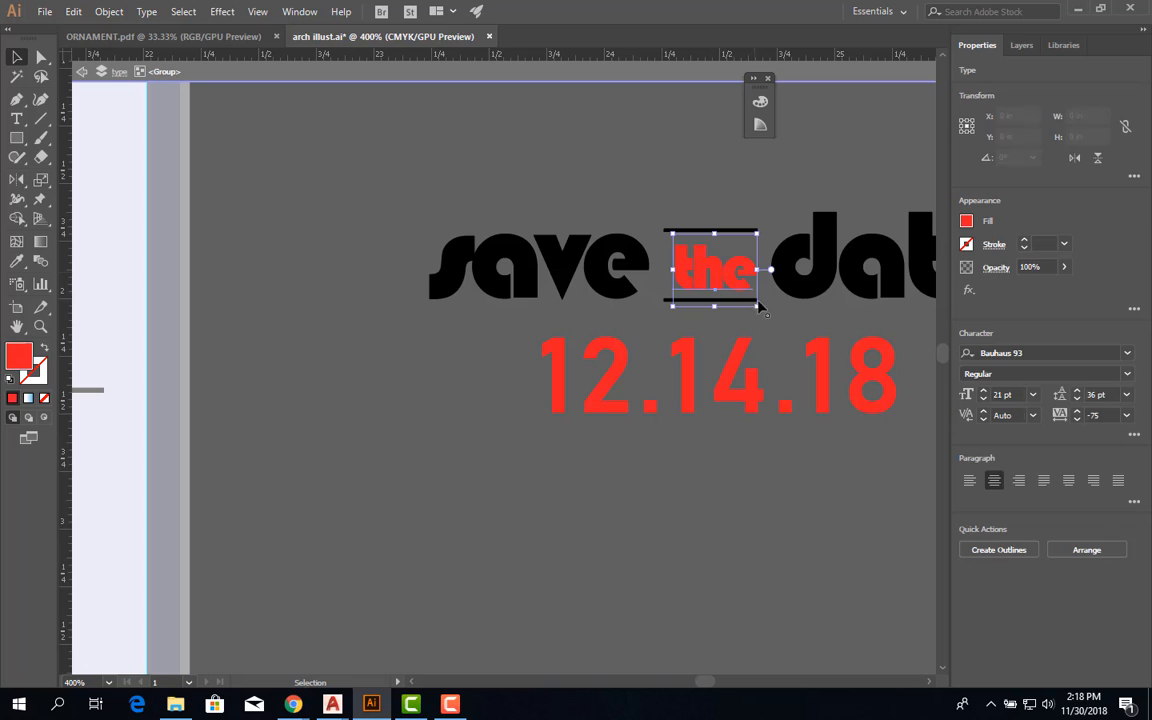
pyautogui.moveTo(763, 311); pyautogui.dragTo(786, 289)
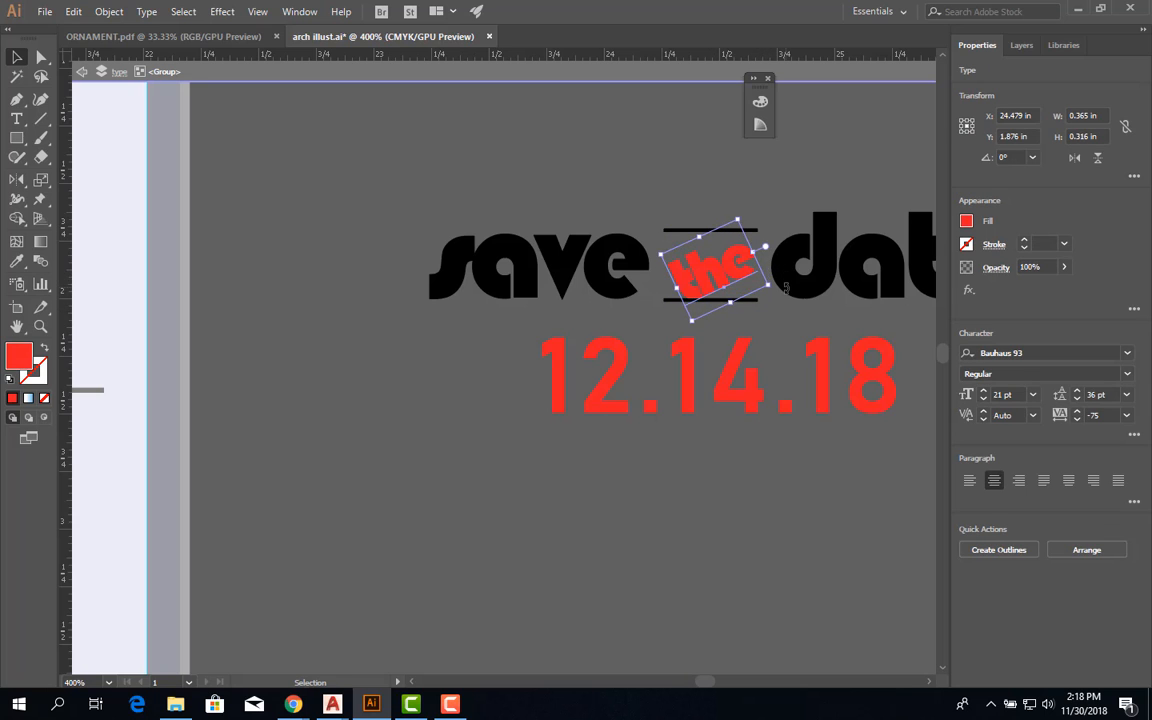
pyautogui.hotkey('ctrl', 'z')
pyautogui.click(738, 322)
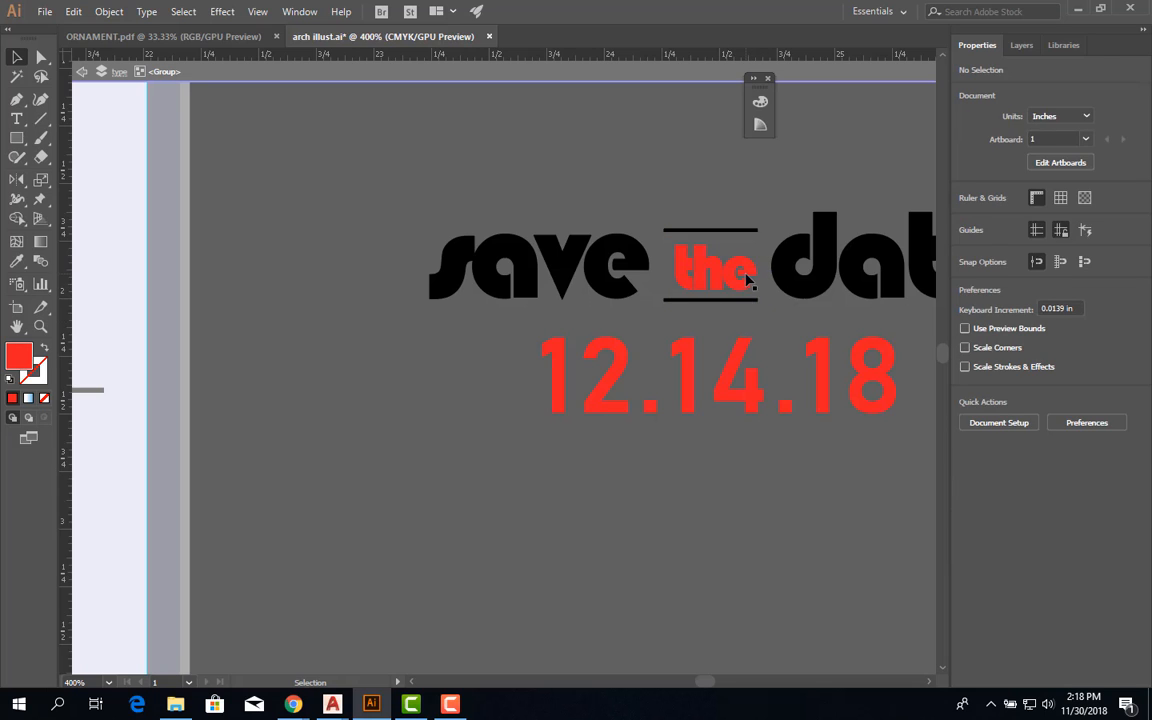
pyautogui.click(746, 278)
pyautogui.moveTo(765, 309); pyautogui.dragTo(778, 289)
# Delete the two thin bars above and below the tilted "the", and exit the group's isolation
pyautogui.click(626, 203)
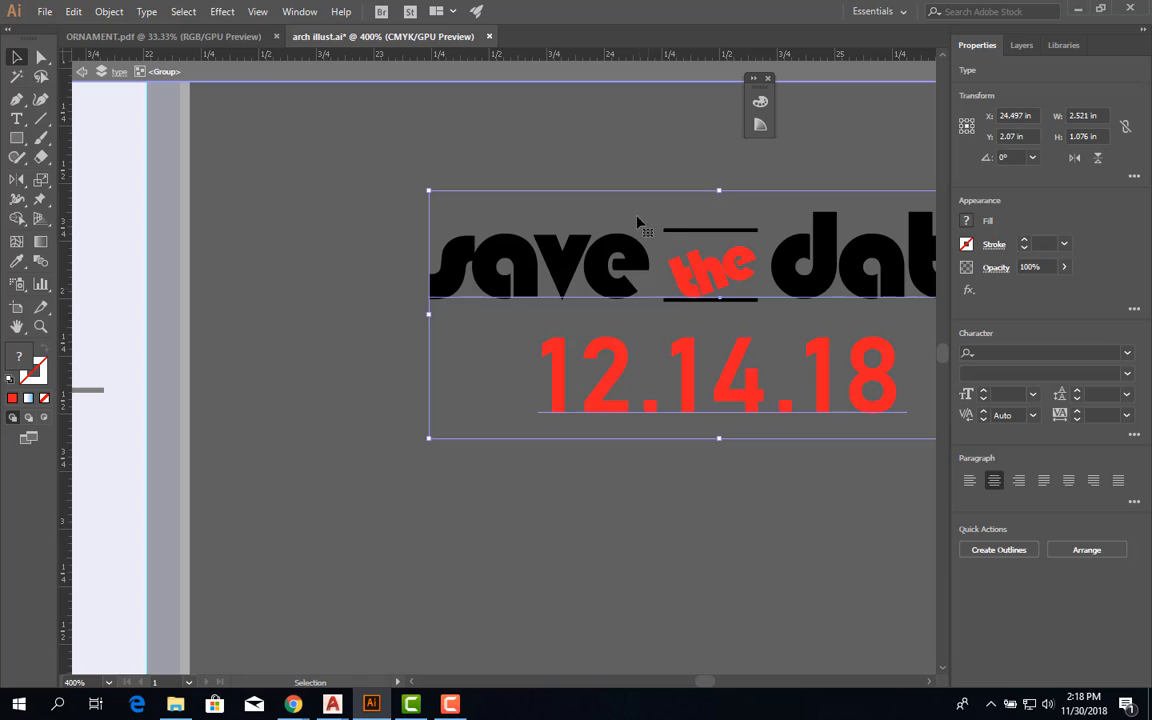
pyautogui.click(747, 315)
pyautogui.click(738, 303)
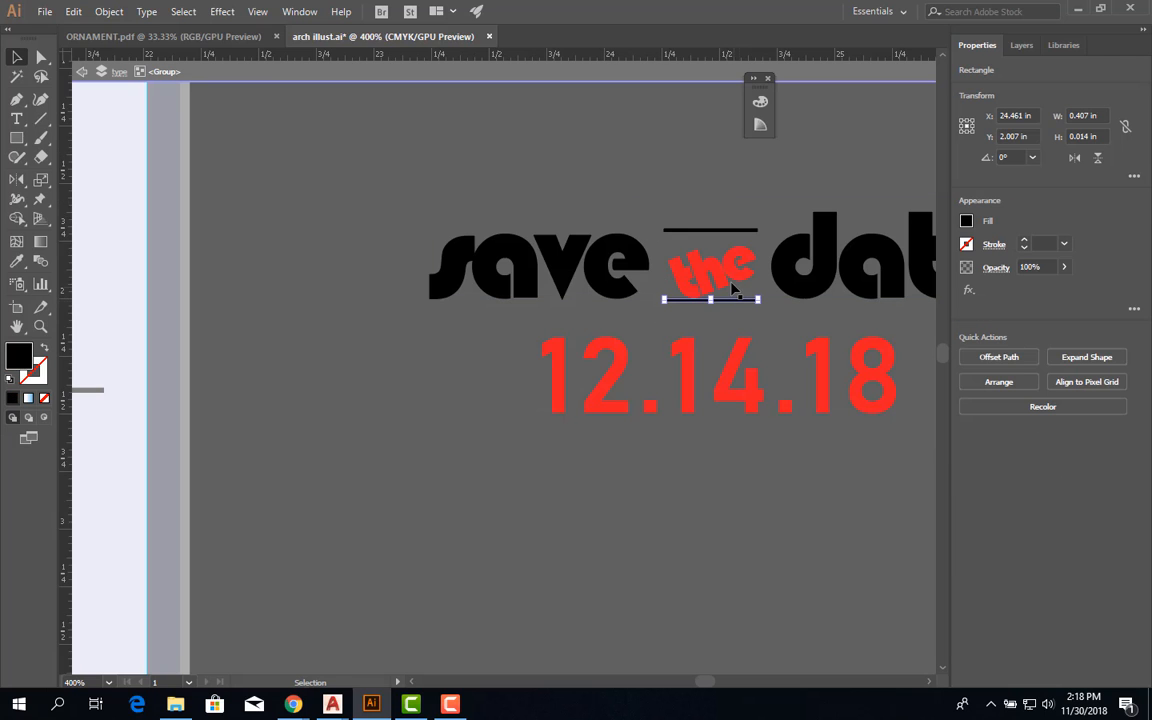
pyautogui.press('Delete')
pyautogui.click(712, 231)
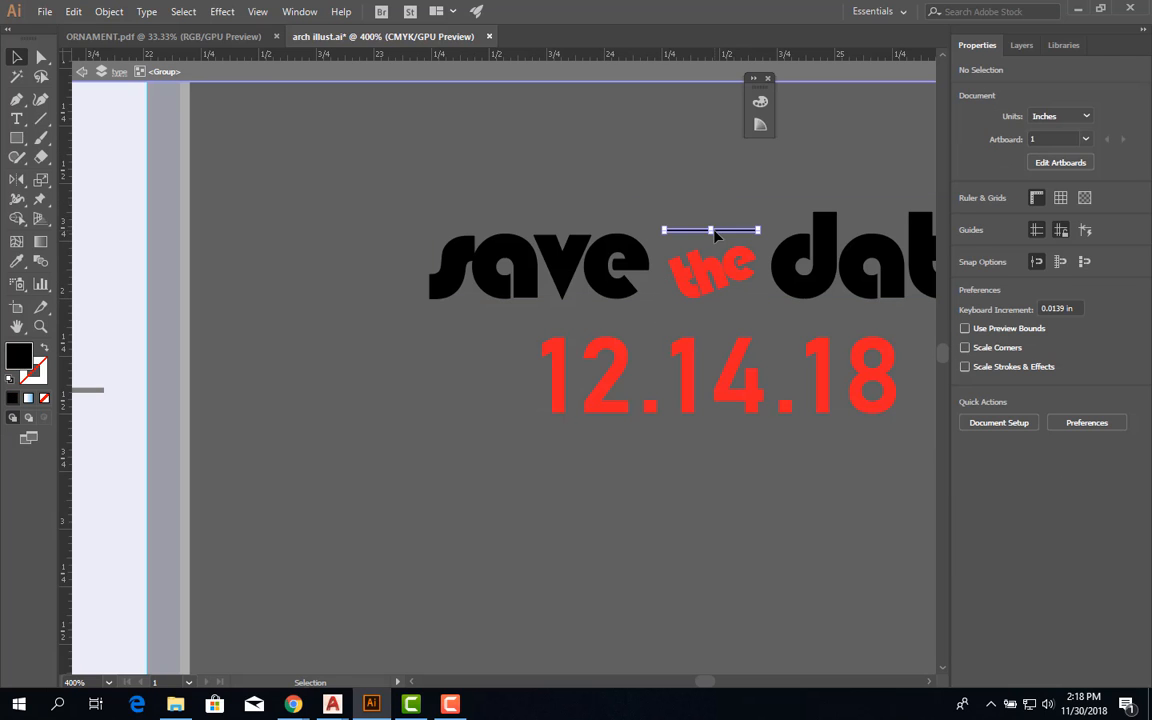
pyautogui.press('Delete')
pyautogui.scroll(-2, 681, 303)
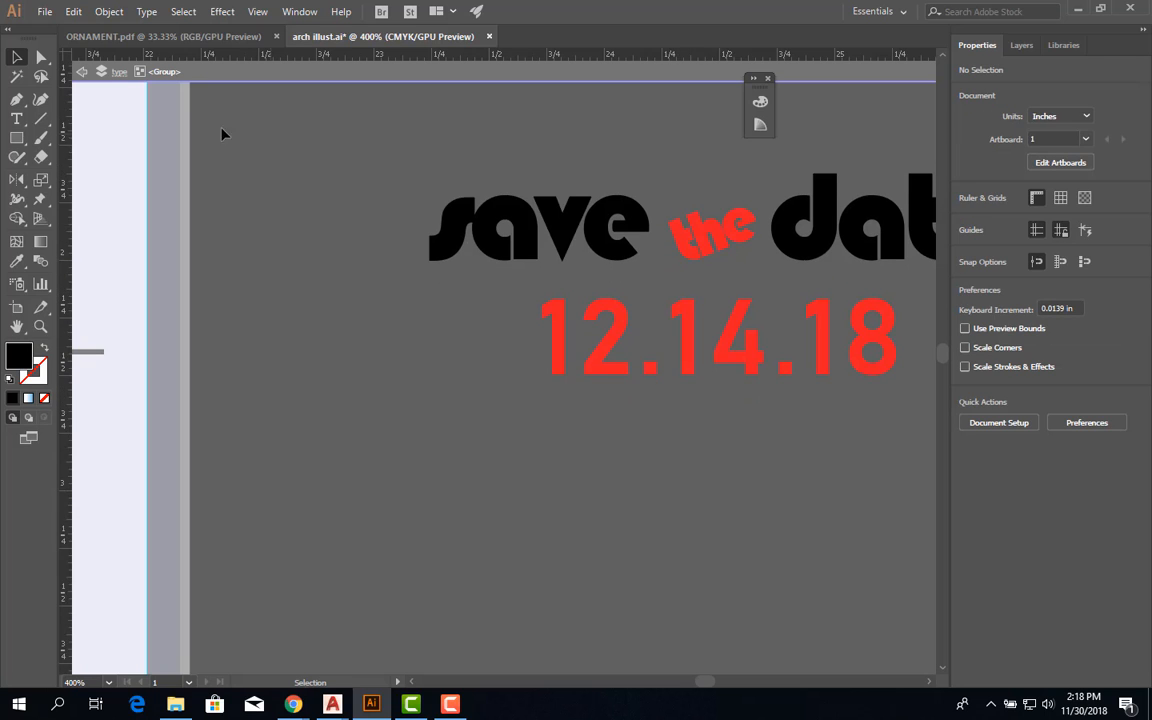
pyautogui.click(81, 75)
# Duplicate the poster's framed "ATHEMS BAR, GRILL, N' SHOPS" logo group and place the copy beside the poster, clear of the artboard edge
pyautogui.hotkey('ctrl', '-')
pyautogui.hotkey('ctrl', '-')
pyautogui.hotkey('ctrl', '-')
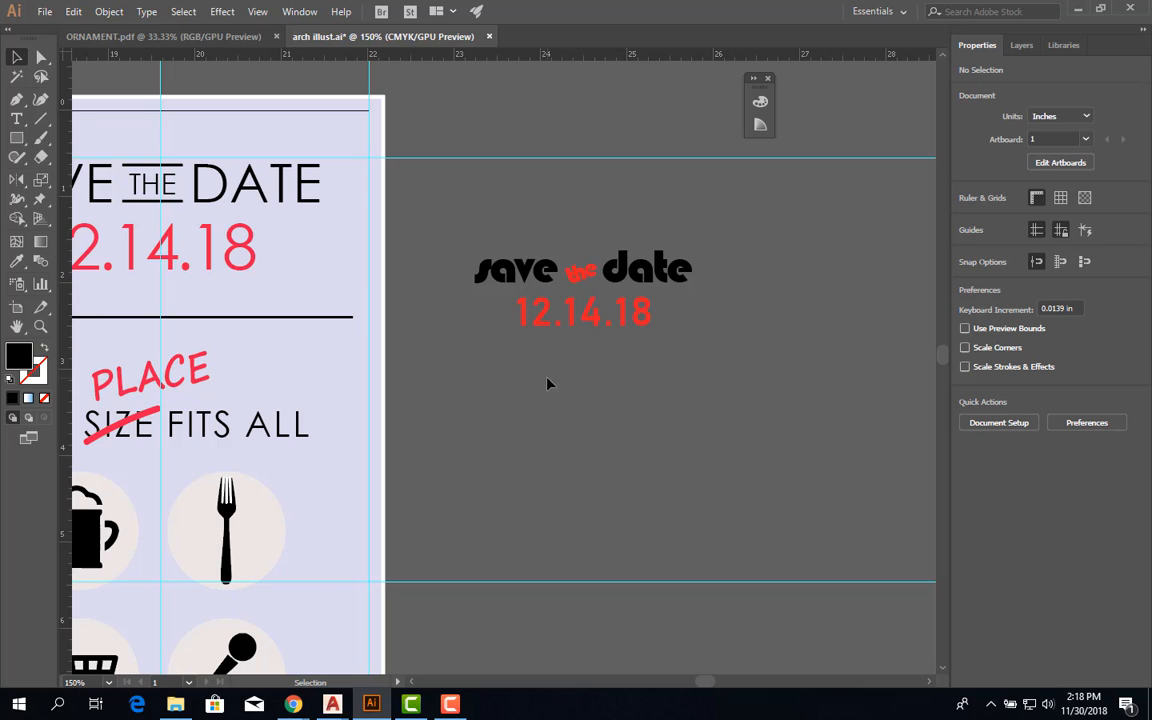
pyautogui.moveTo(514, 399); pyautogui.dragTo(743, 414)
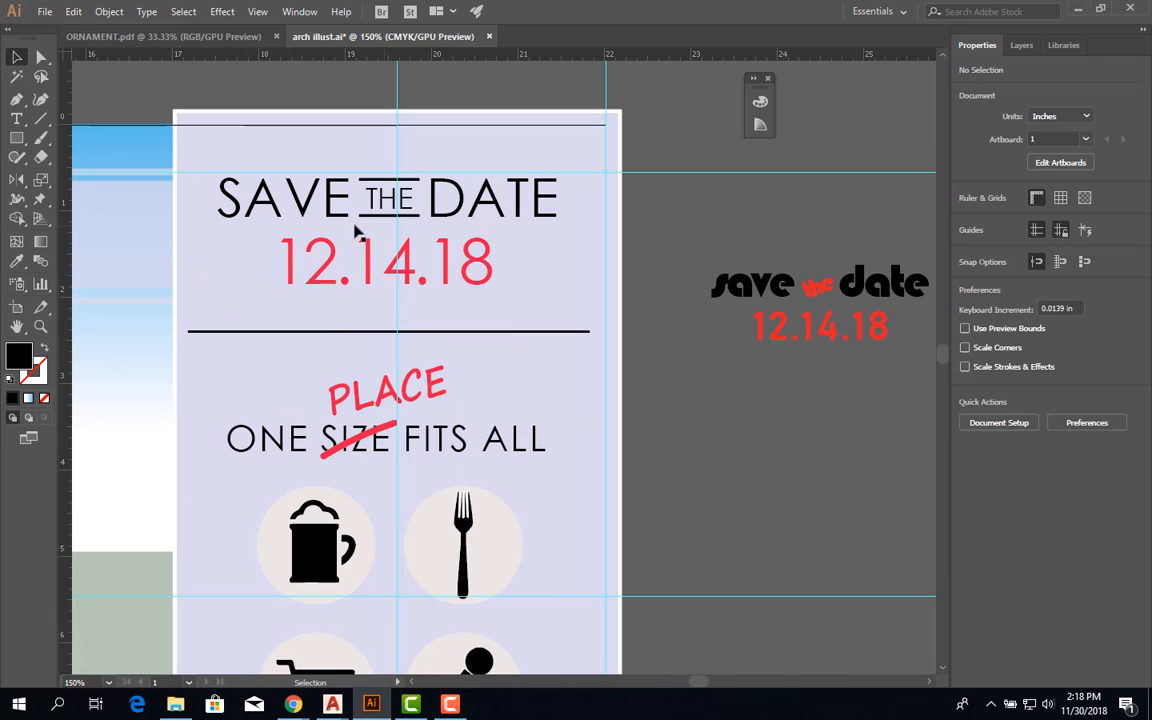
pyautogui.keyDown('alt'); pyautogui.scroll(-2, 436, 312); pyautogui.keyUp('alt')
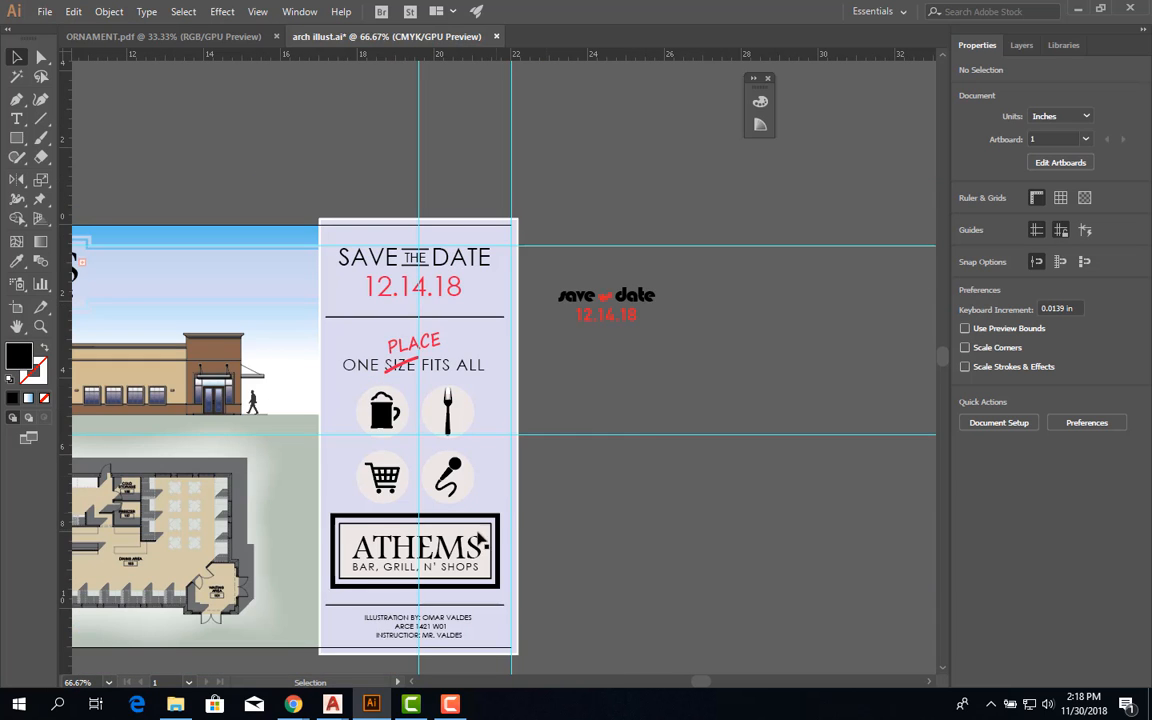
pyautogui.scroll(2, 460, 580)
pyautogui.keyDown('alt'); pyautogui.scroll(3, 395, 555); pyautogui.keyUp('alt')
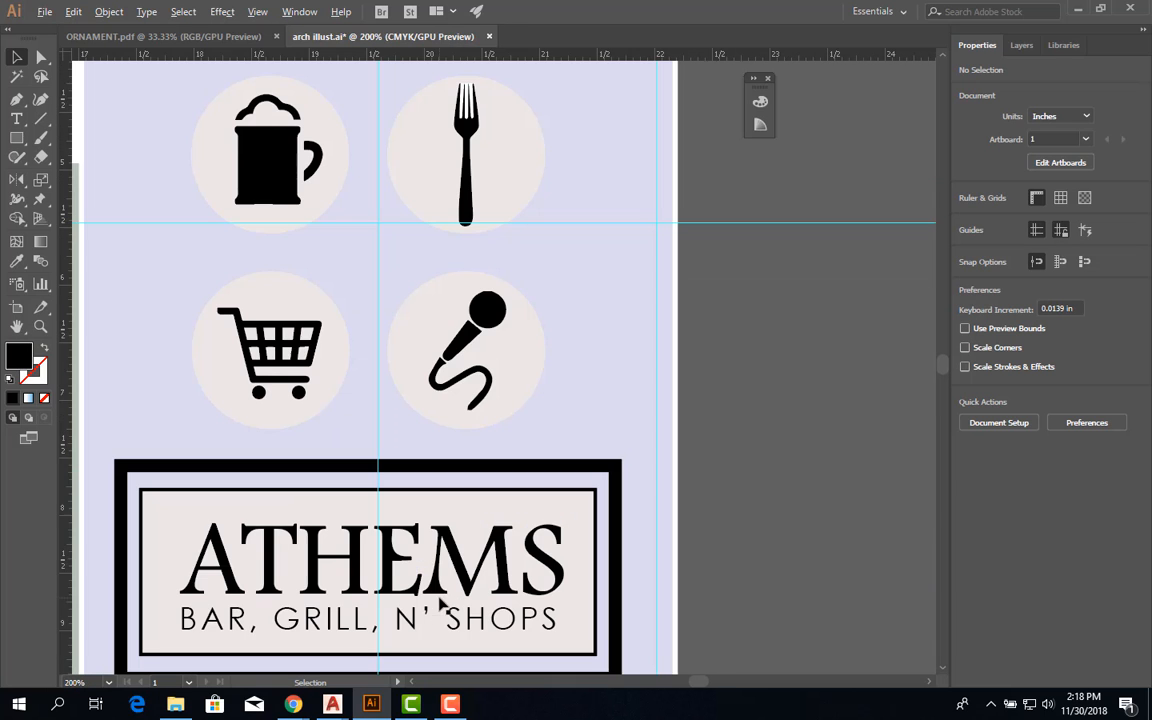
pyautogui.click(395, 545)
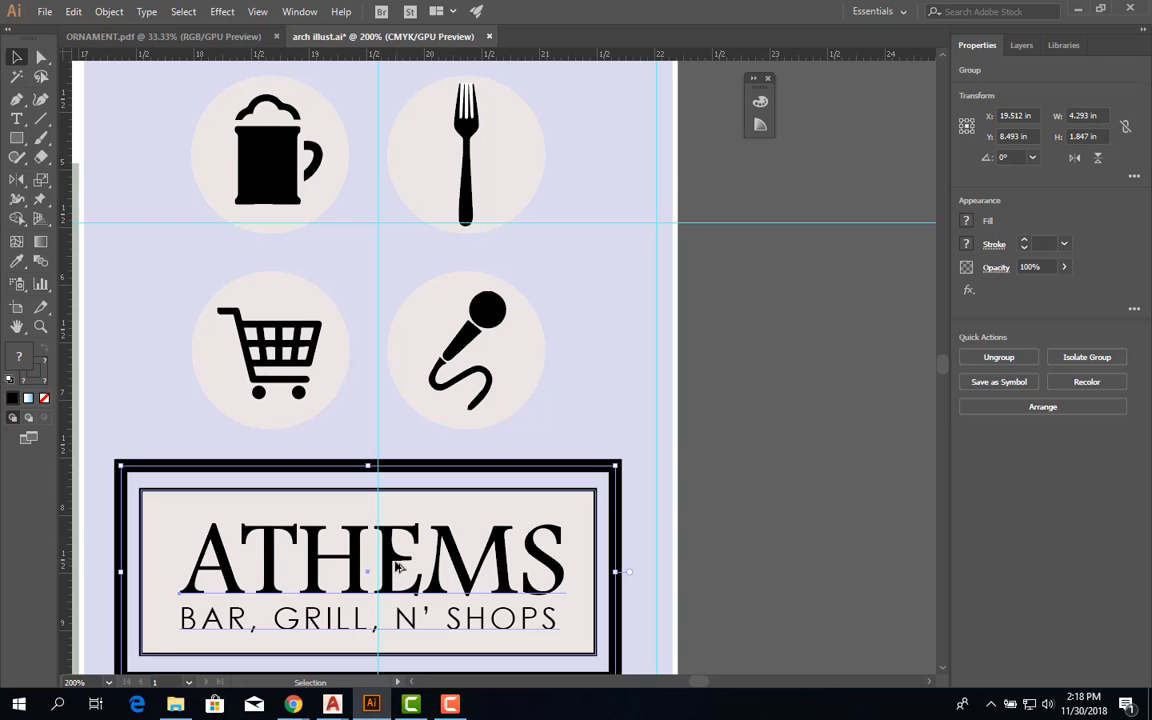
pyautogui.moveTo(397, 567); pyautogui.dragTo(871, 438)
pyautogui.moveTo(668, 509); pyautogui.dragTo(388, 479)
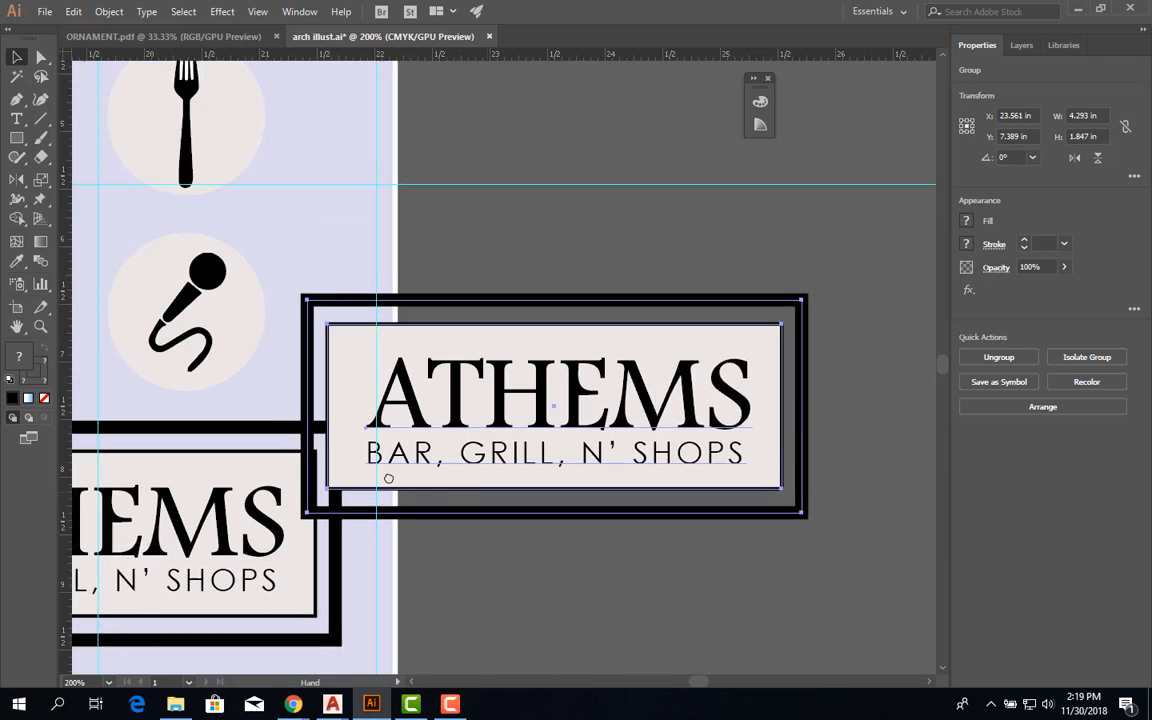
pyautogui.moveTo(397, 356); pyautogui.dragTo(708, 367)
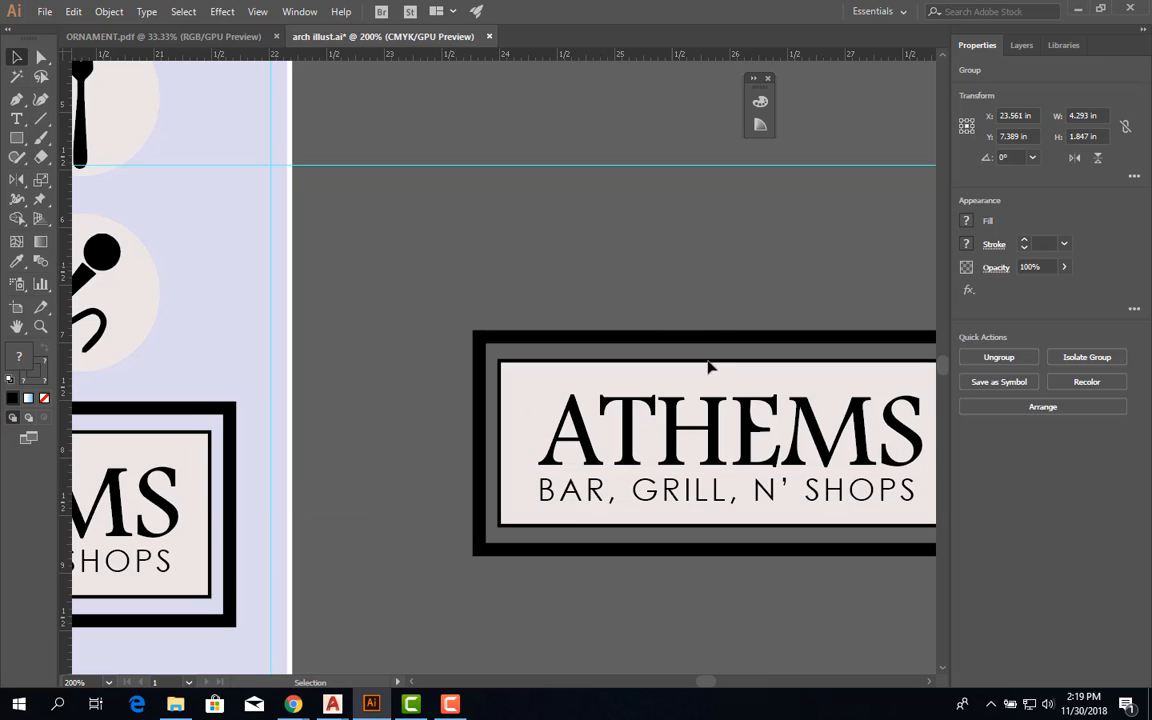
# Ungroup the copied "ATHEMS" logo and deselect its parts
pyautogui.click(110, 12)
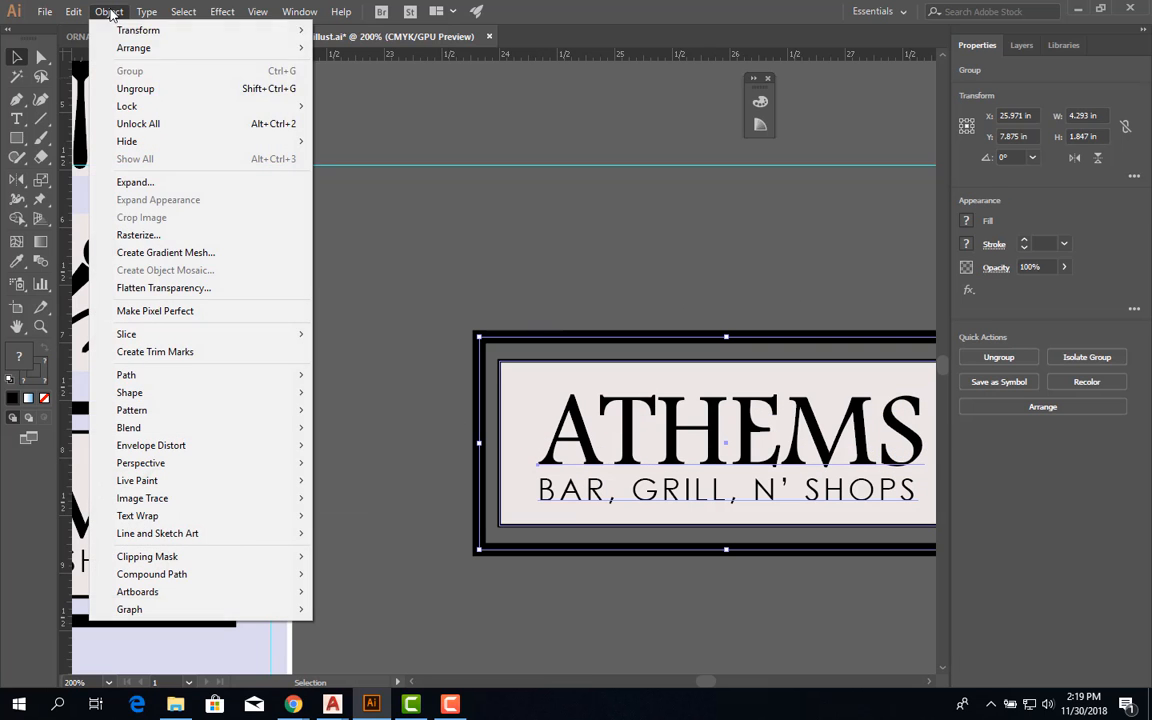
pyautogui.click(140, 89)
pyautogui.click(375, 239)
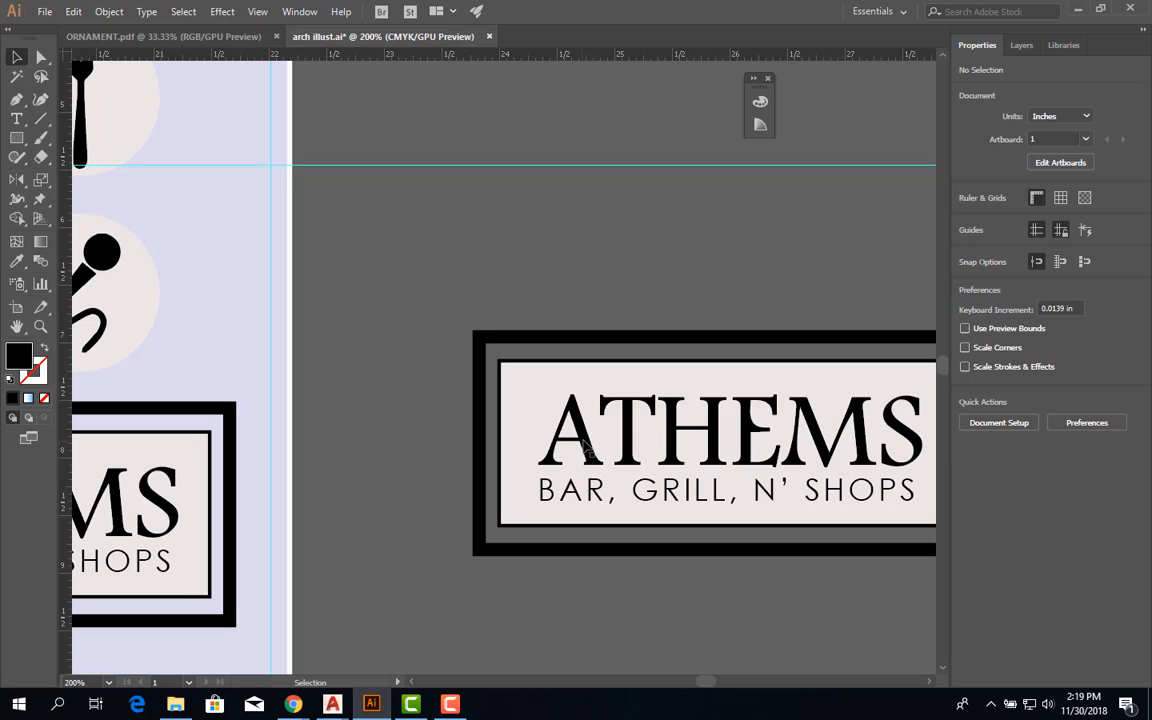
# Examine the character settings of the "ATHEMS" line and the word "SHOPS" in the copied logo
pyautogui.click(540, 450)
pyautogui.moveTo(663, 440); pyautogui.dragTo(479, 392)
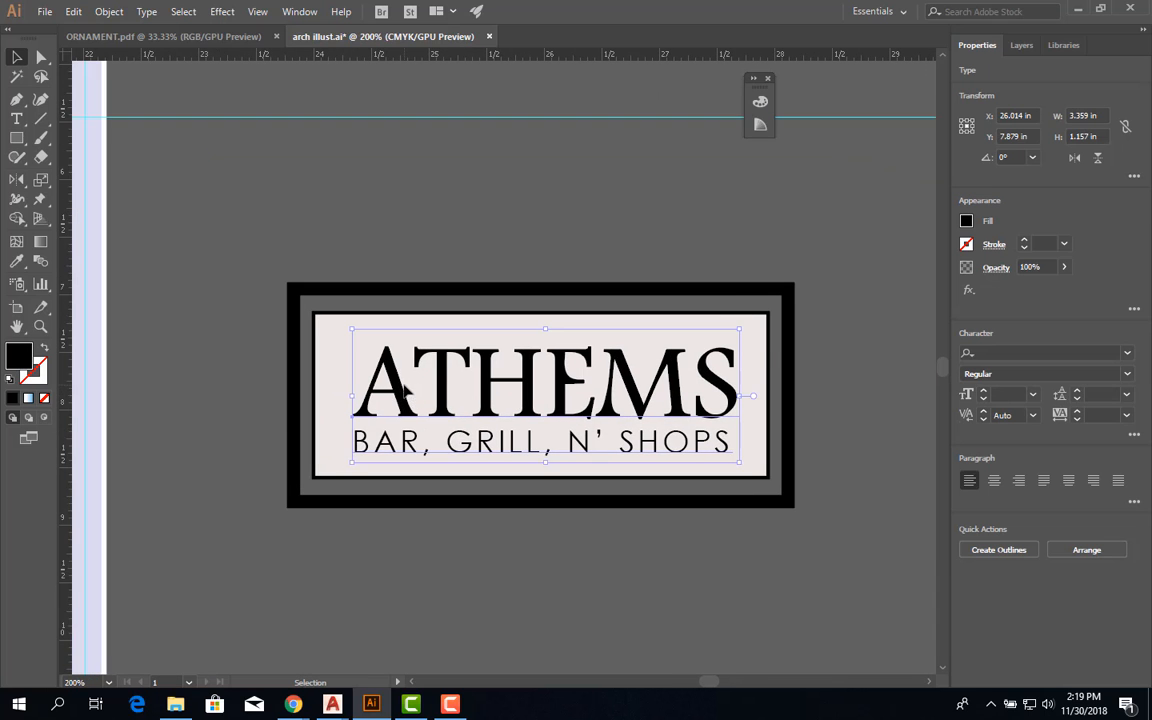
pyautogui.tripleClick(406, 388)
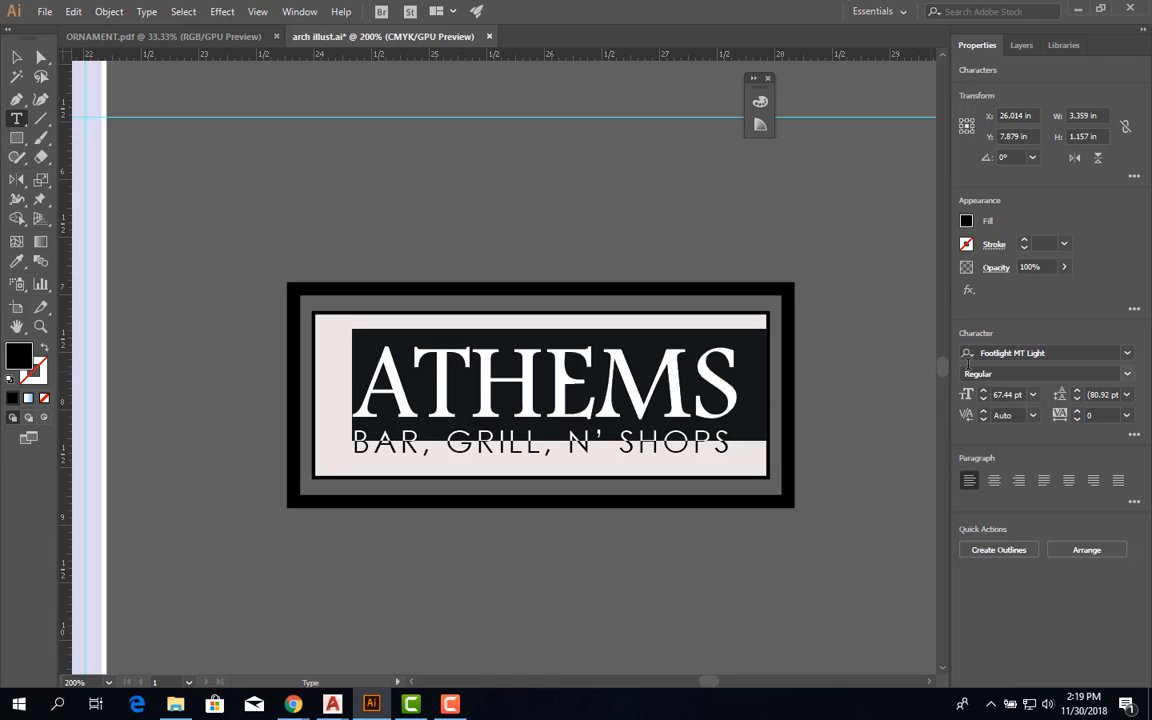
pyautogui.doubleClick(623, 438)
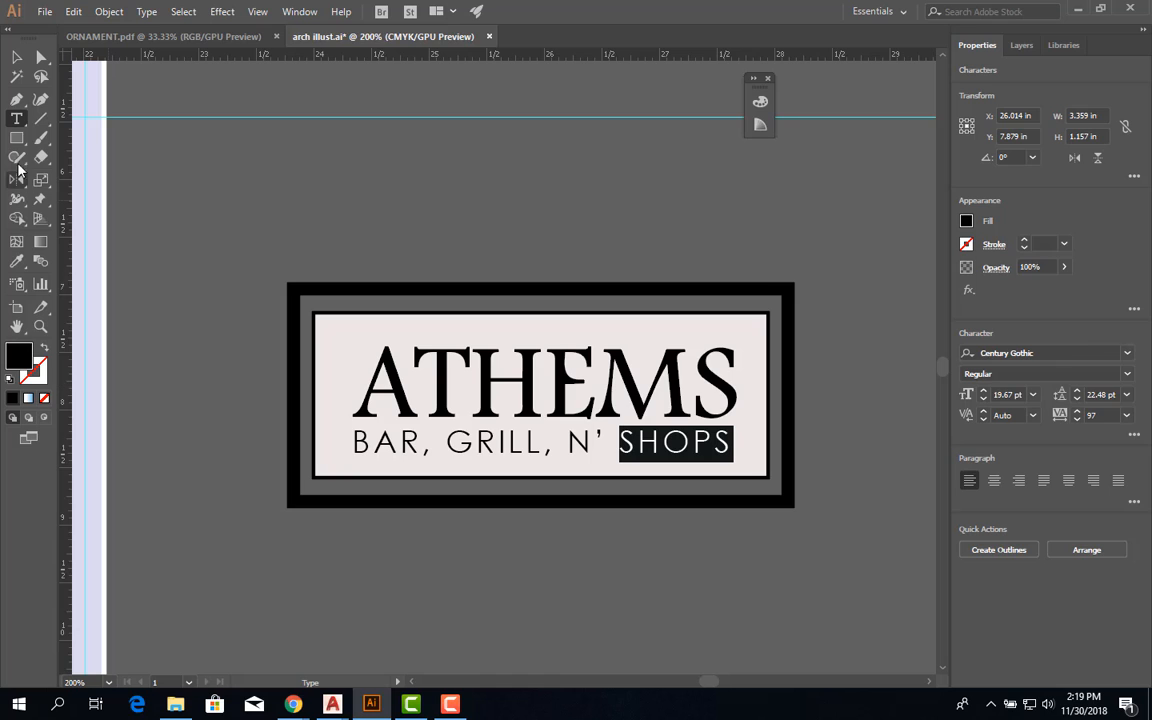
# Examine the character settings of the "ATHEMS" line and the full "BAR, GRILL, N' SHOPS" line in the copied logo
pyautogui.click(16, 57)
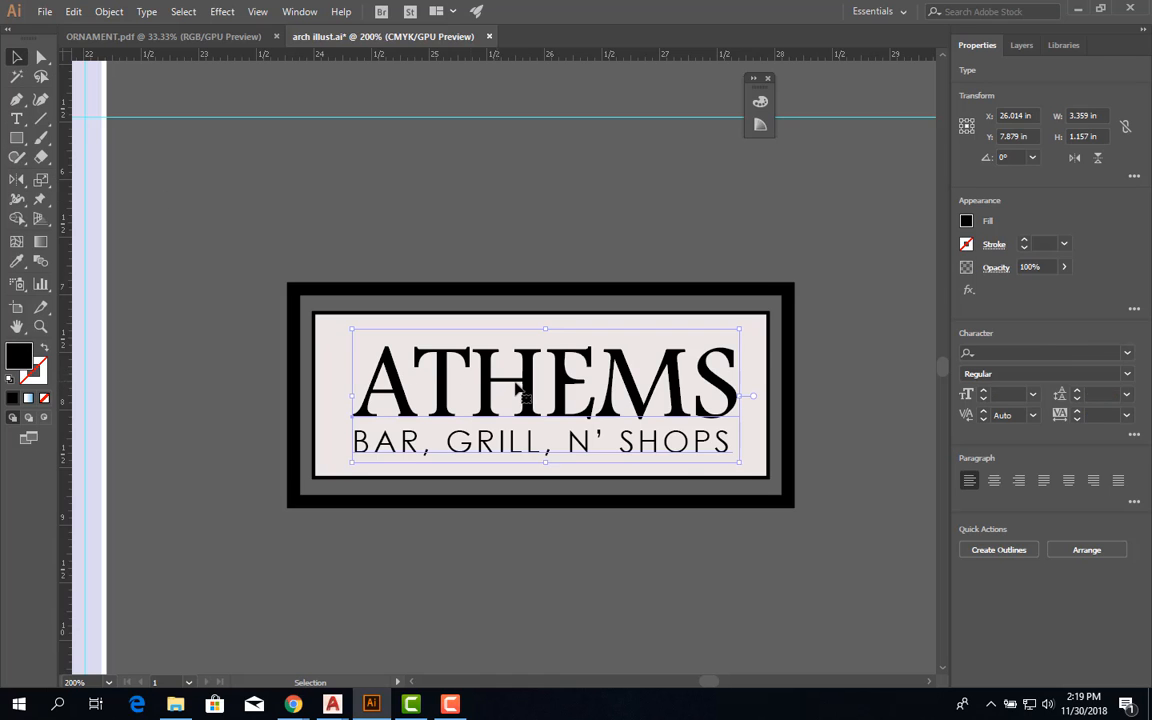
pyautogui.press('t')
pyautogui.doubleClick(516, 382)
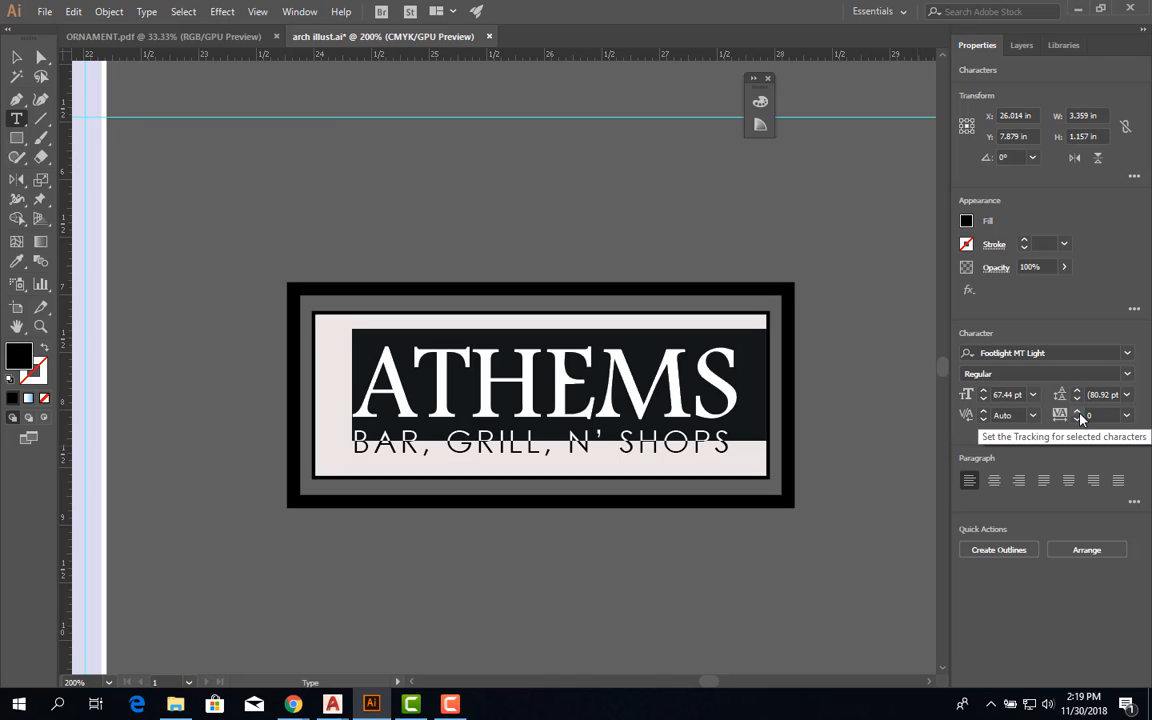
pyautogui.tripleClick(578, 443)
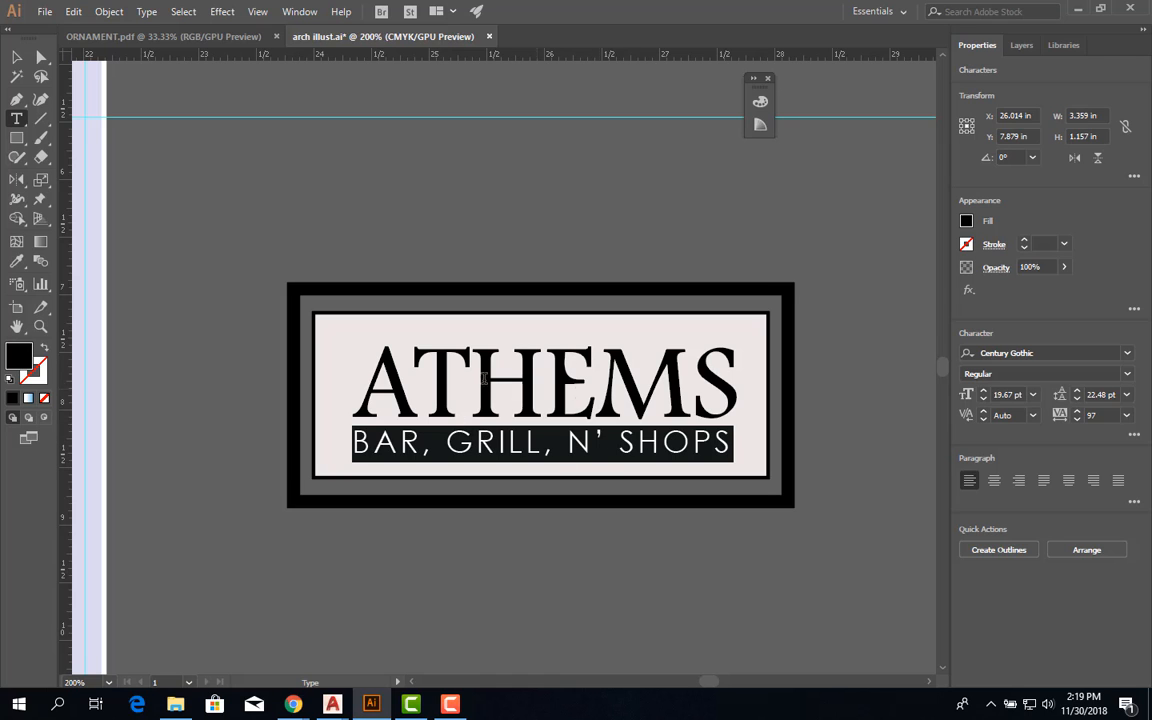
pyautogui.click(12, 62)
pyautogui.click(256, 127)
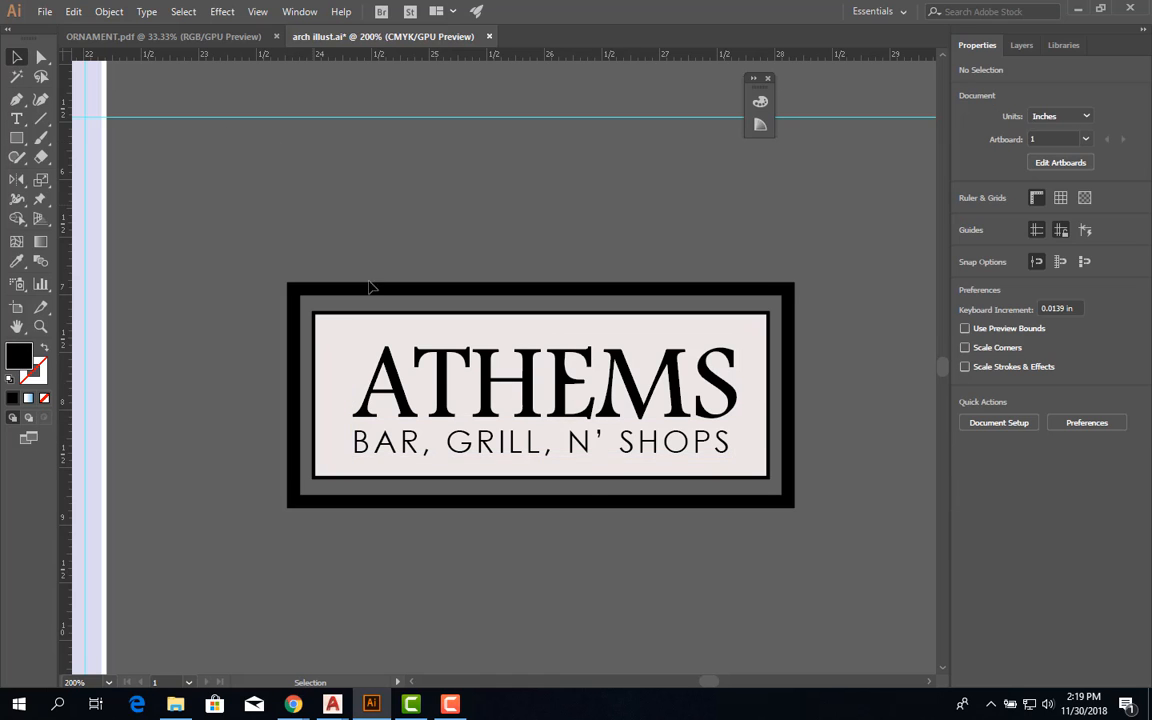
# Try moving the copied logo's text above its frame, undo the move, and deselect the text
pyautogui.click(535, 410)
pyautogui.moveTo(535, 410); pyautogui.dragTo(577, 214)
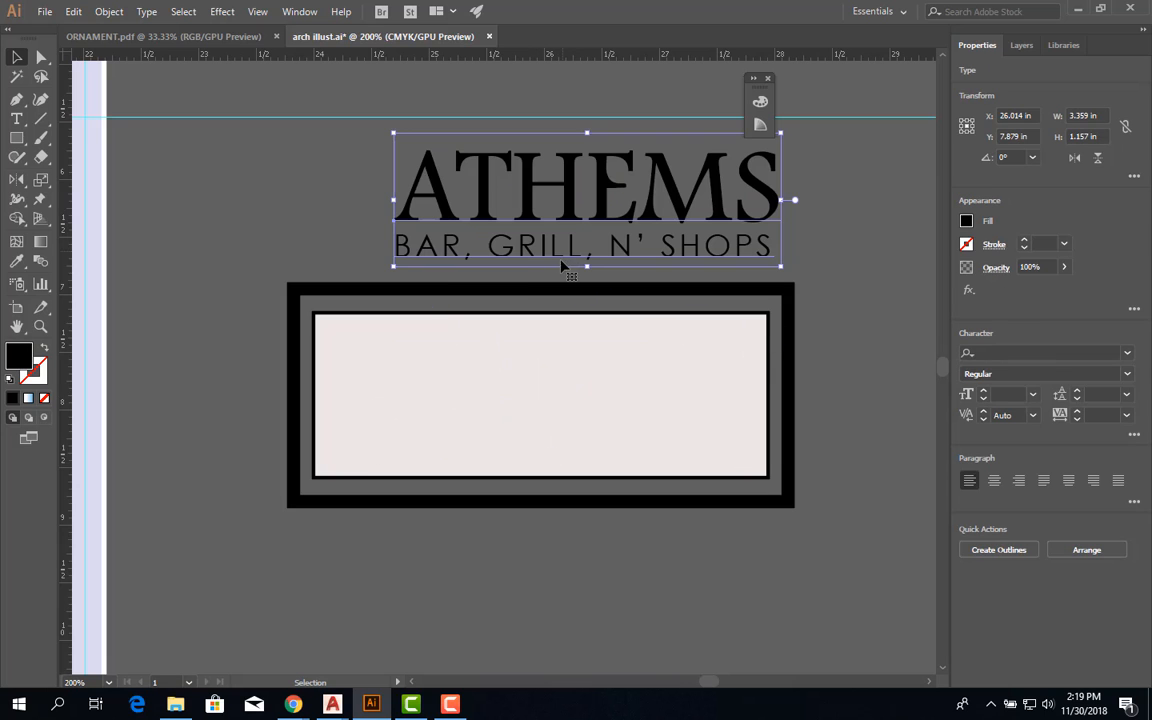
pyautogui.hotkey('ctrl', 'z')
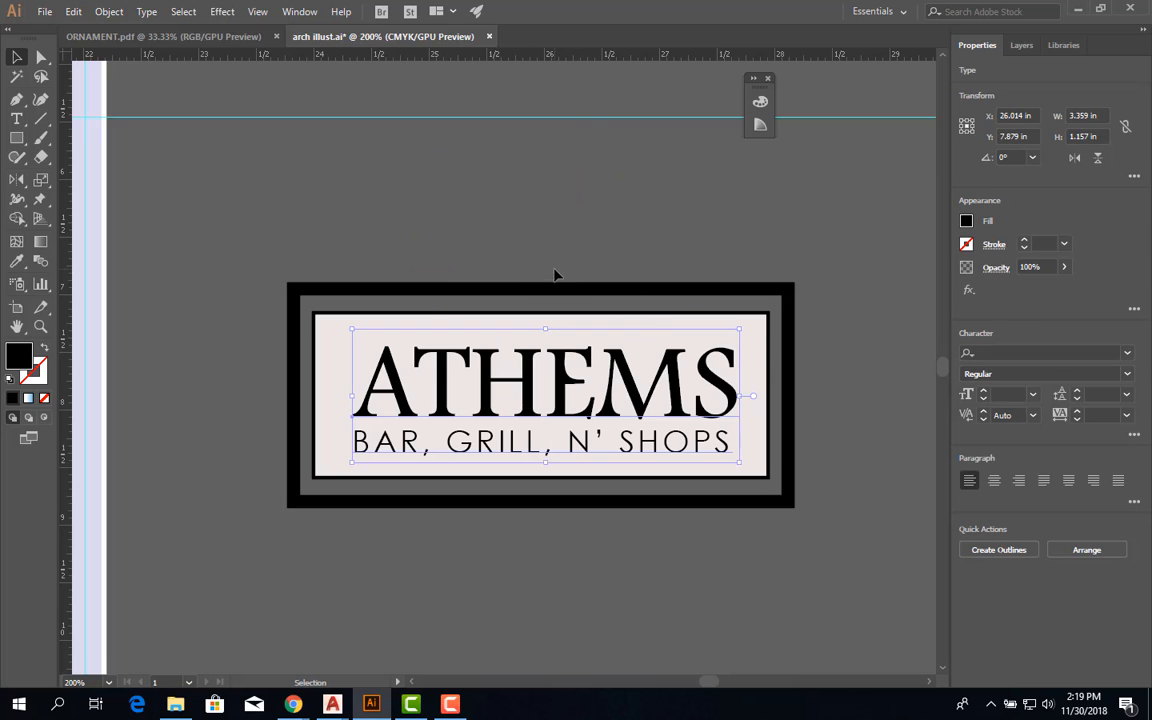
pyautogui.click(425, 262)
# Examine the fill and stroke settings of the copied logo's inner rectangle and outer frame
pyautogui.click(352, 357)
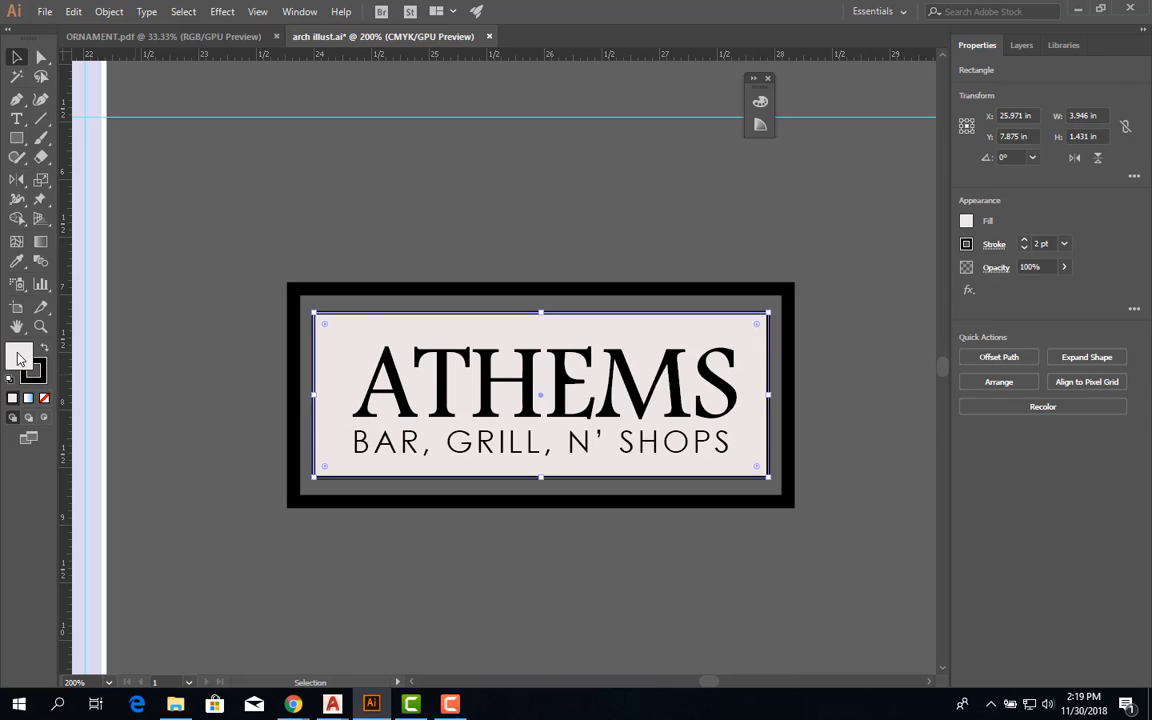
pyautogui.click(319, 244)
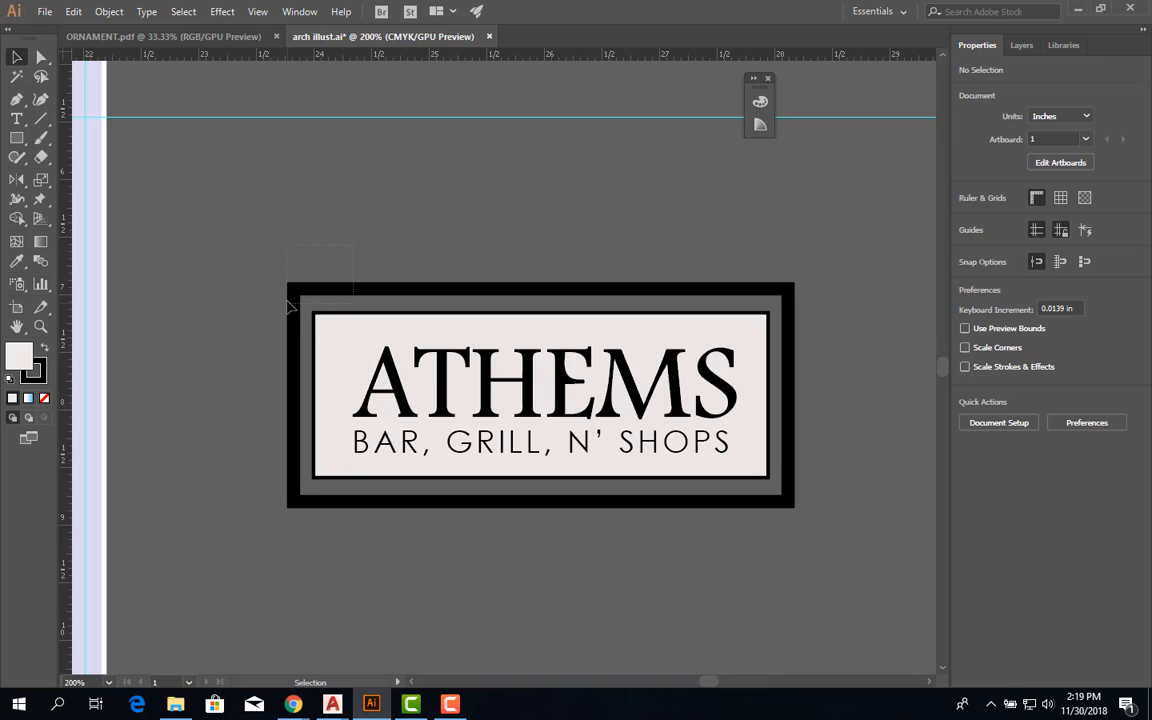
pyautogui.click(293, 300)
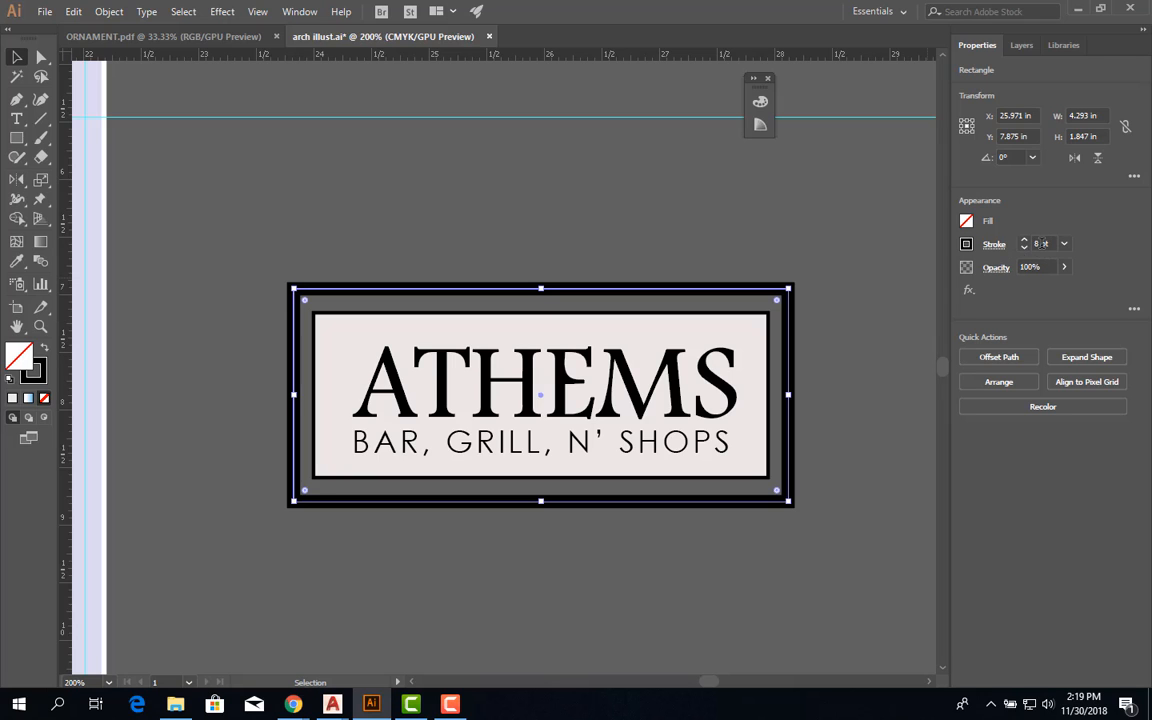
pyautogui.click(828, 278)
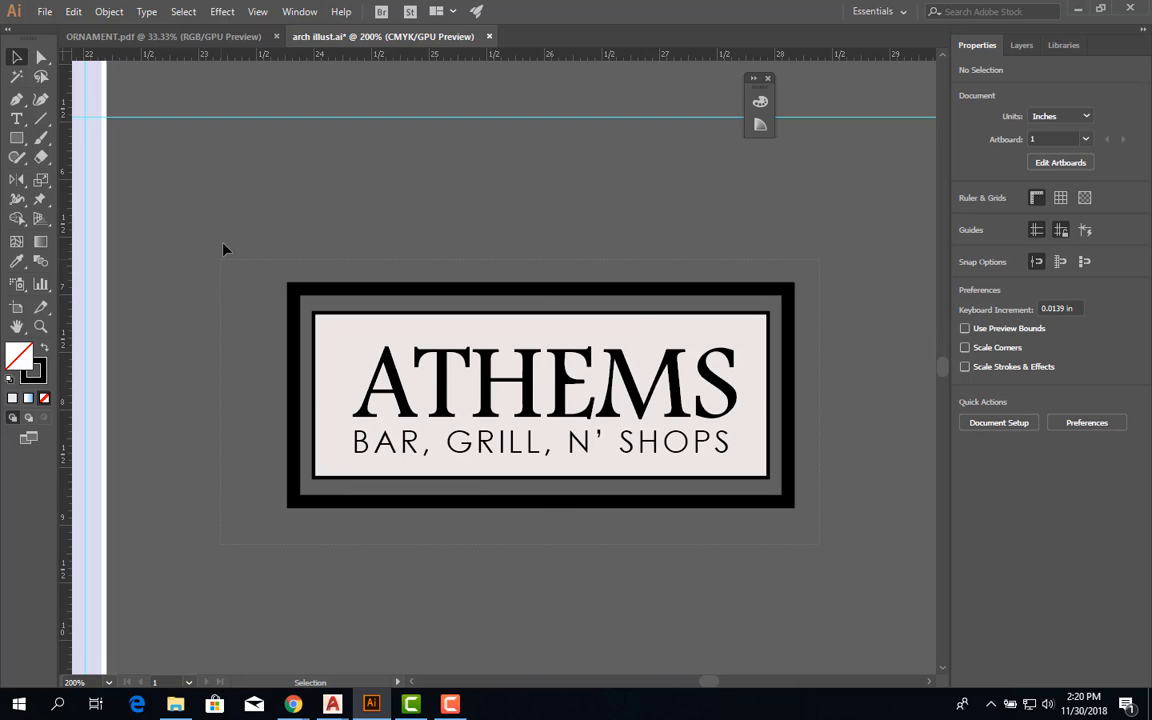
# Group all parts of the copied "ATHEMS" logo and move the group slightly toward the poster
pyautogui.hotkey('ctrl', 'a')
pyautogui.click(109, 11)
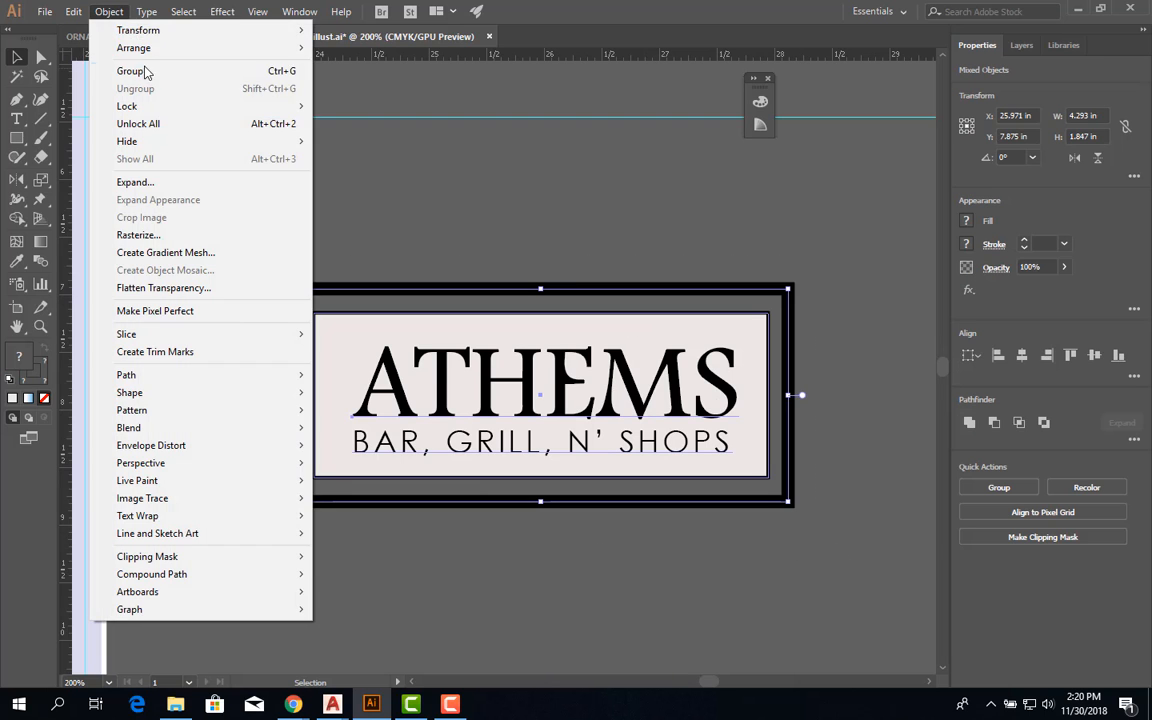
pyautogui.click(145, 72)
pyautogui.click(375, 203)
pyautogui.moveTo(507, 366); pyautogui.dragTo(440, 412)
# Delete the grouped "ATHEMS" logo copy beside the poster
pyautogui.scroll(-3, 472, 287)
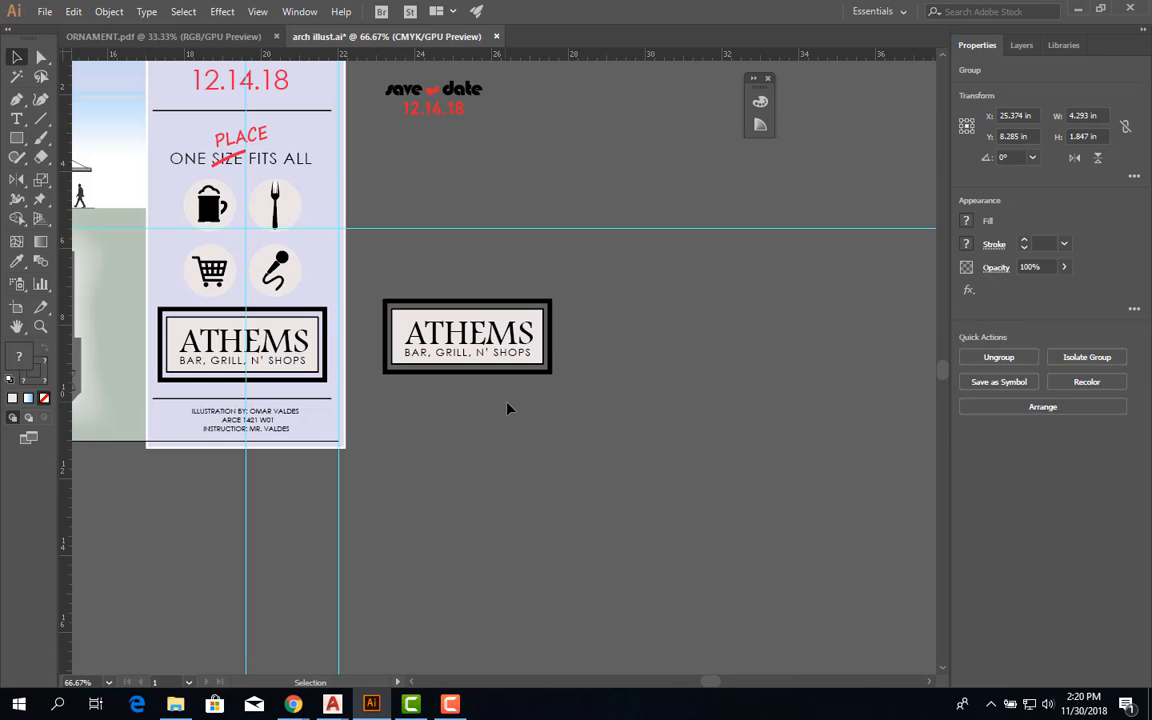
pyautogui.click(507, 408)
pyautogui.click(460, 302)
pyautogui.press('Delete')
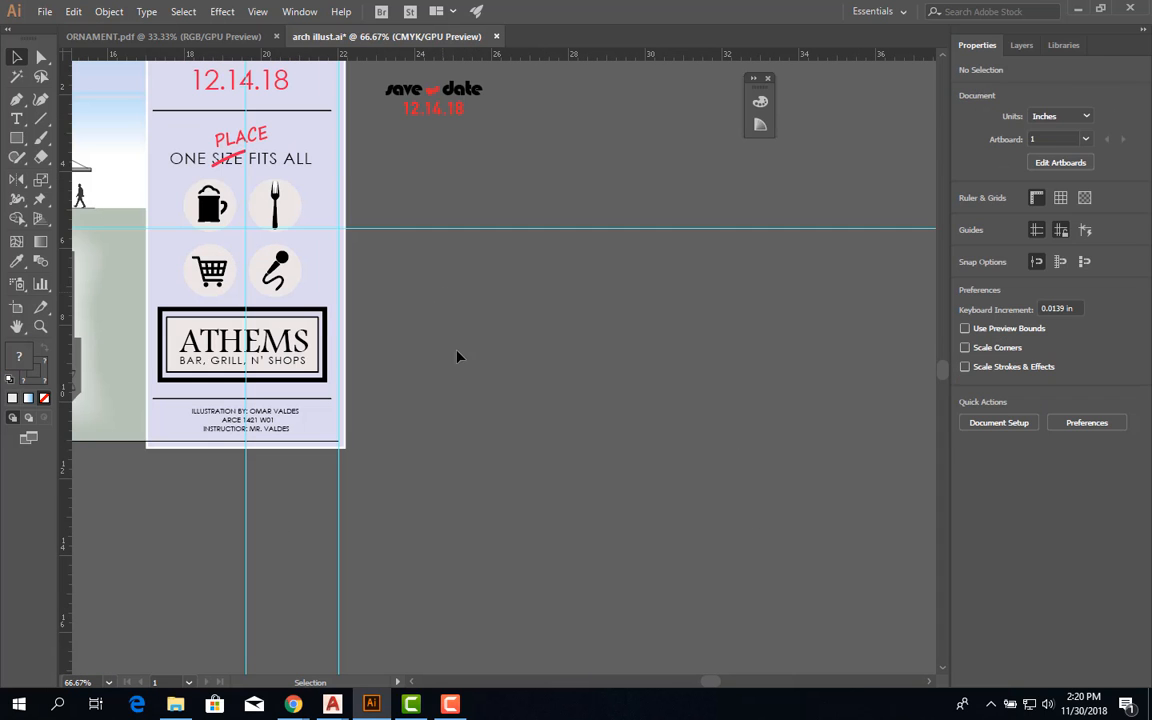
# Place the sample text "dfgasd" in the empty area beside the poster and delete it
pyautogui.moveTo(409, 382); pyautogui.dragTo(550, 445)
pyautogui.press('t')
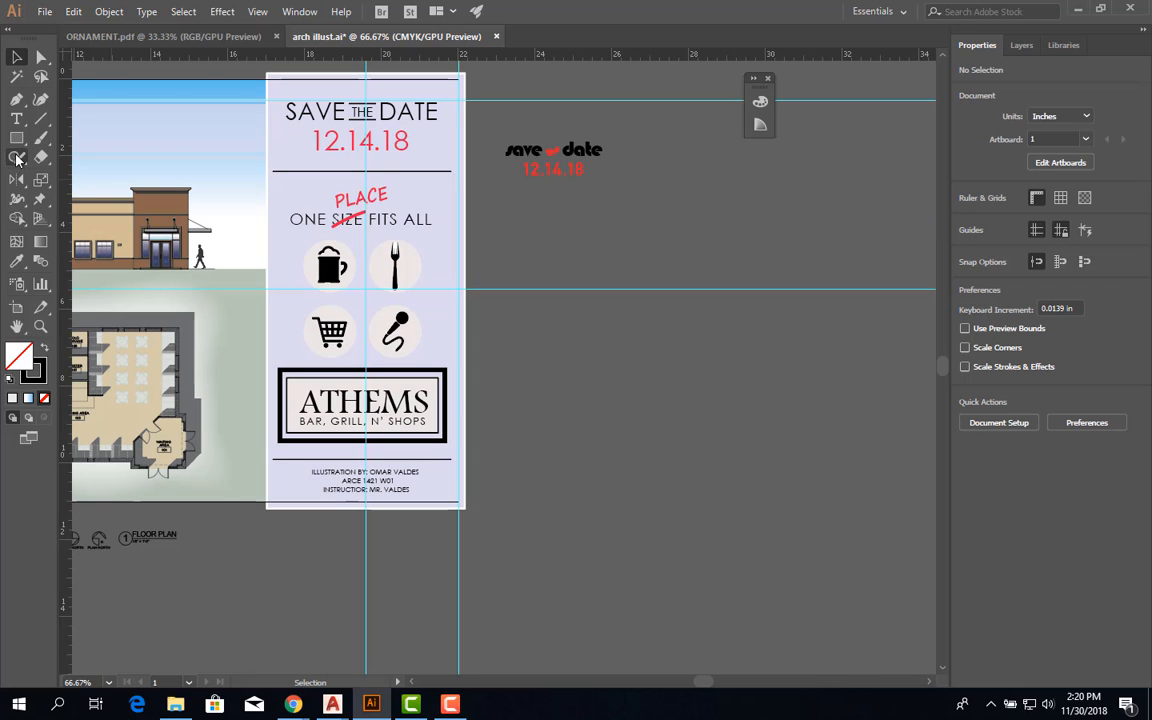
pyautogui.click(610, 387)
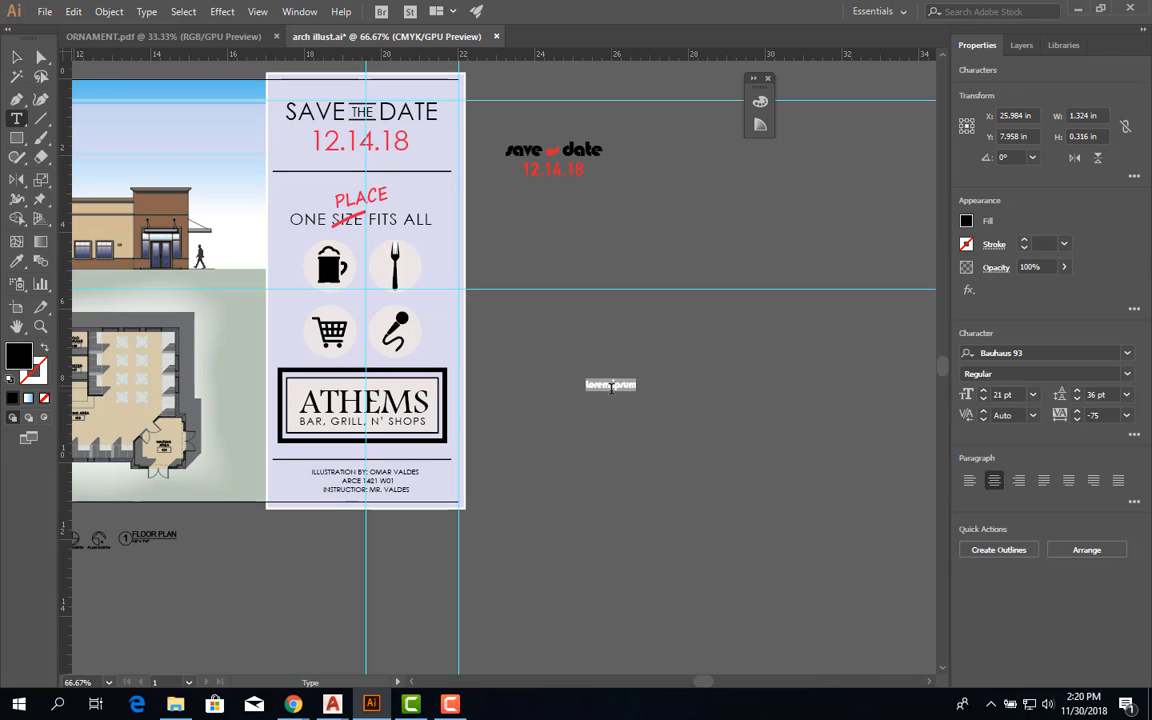
pyautogui.write('dfgasd')
pyautogui.click(16, 58)
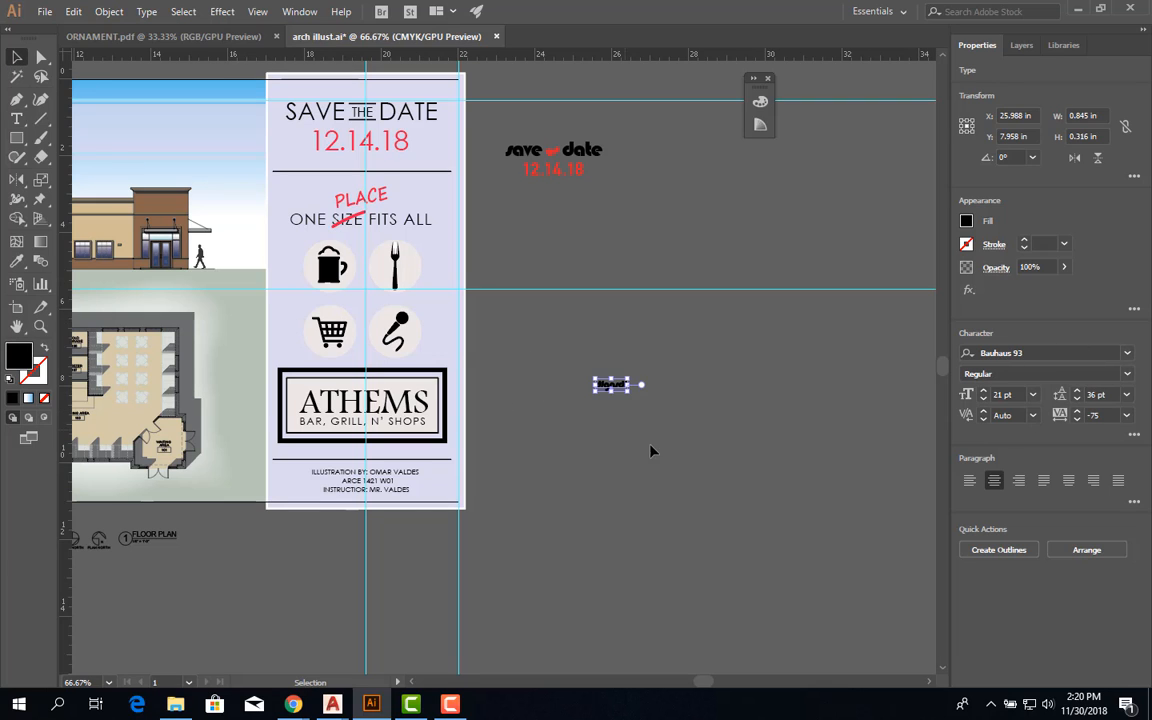
pyautogui.click(669, 455)
pyautogui.click(610, 385)
pyautogui.press('Delete')
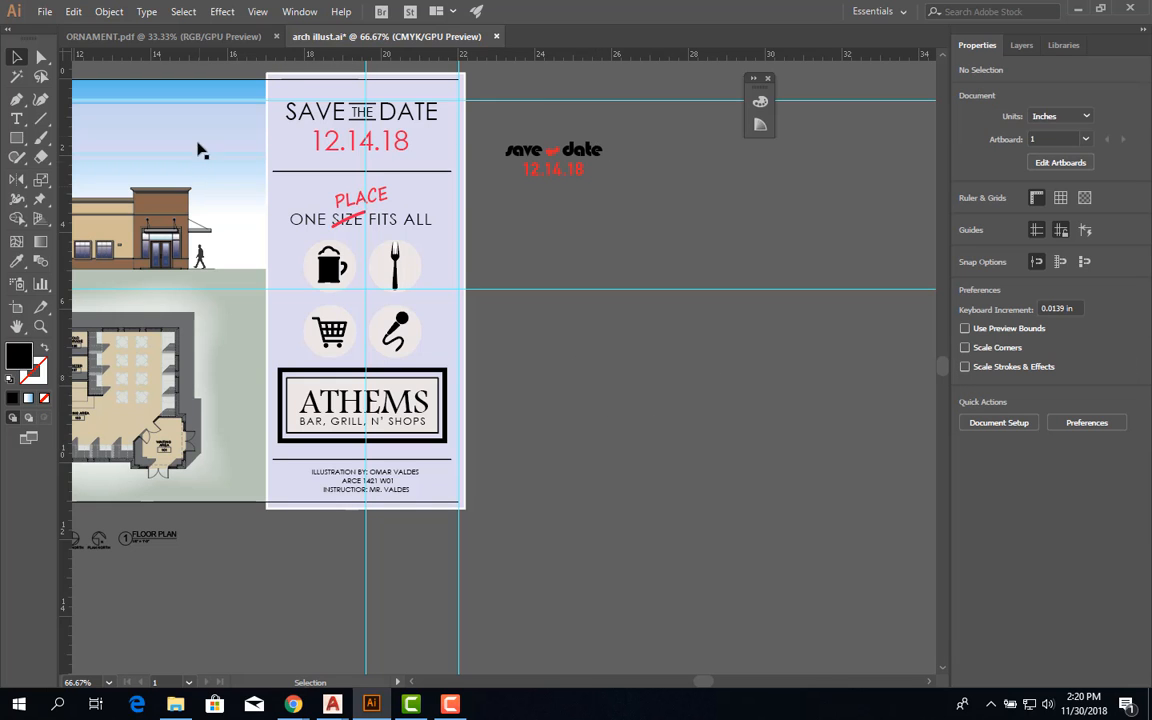
# Delete the recreated "save the date" and "12.14.18" group beside the poster
pyautogui.click(546, 158)
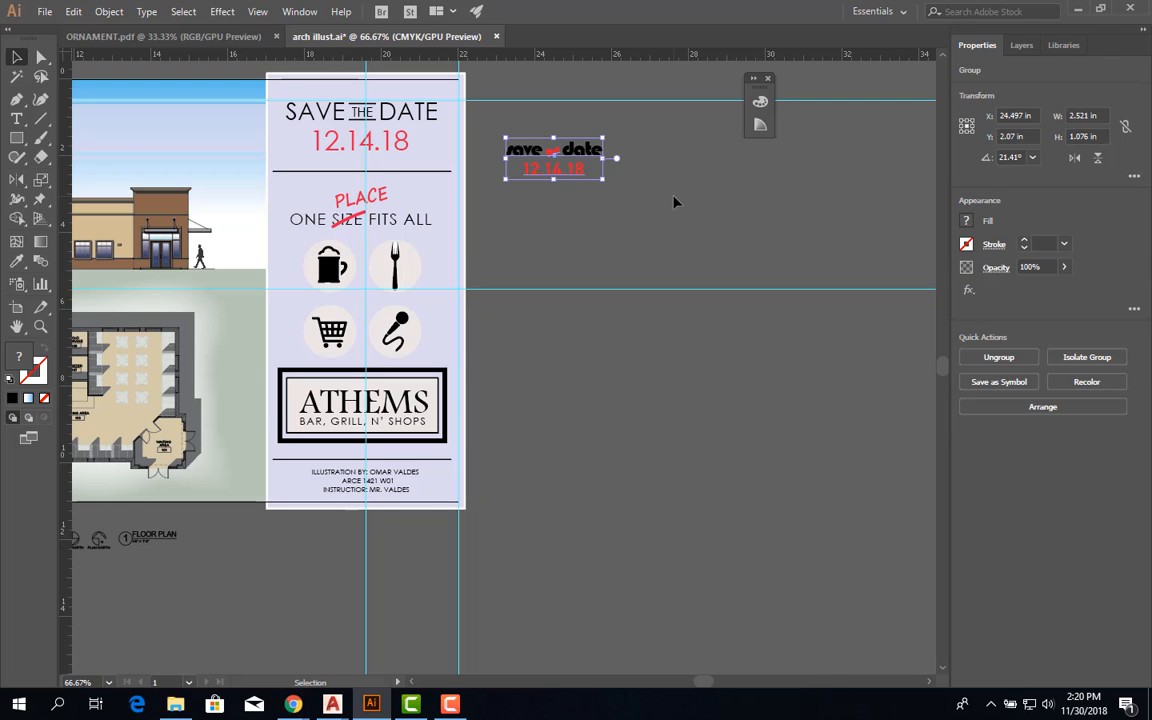
pyautogui.press('Delete')
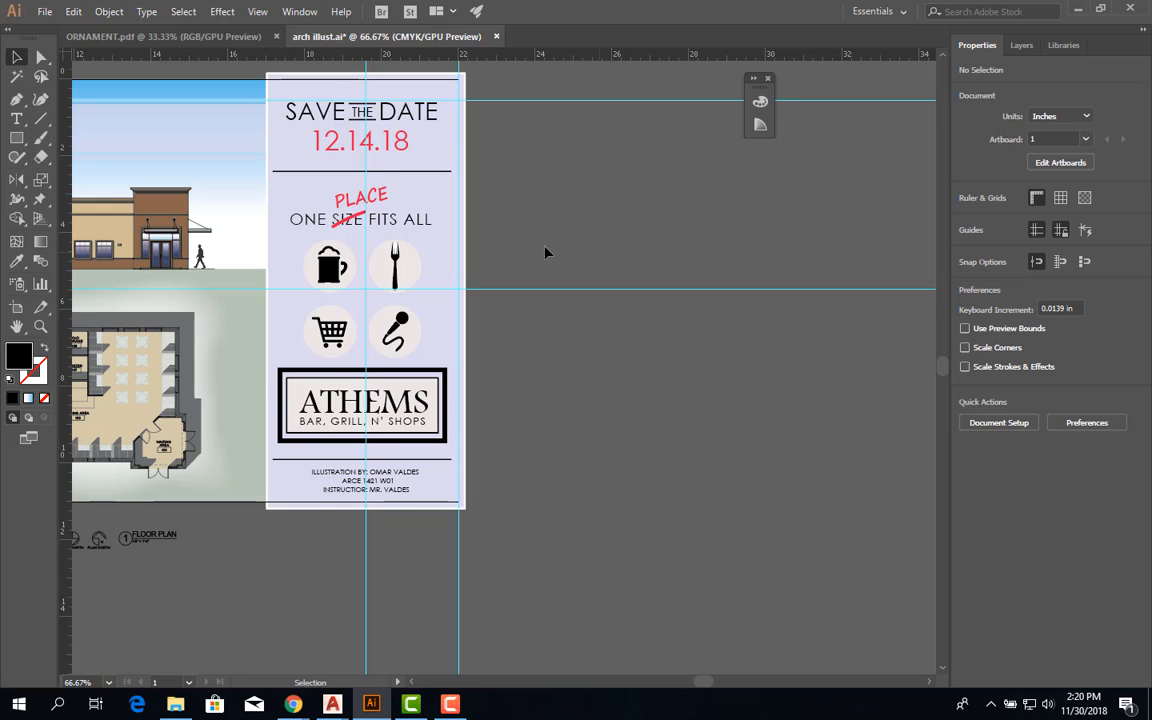
pyautogui.moveTo(551, 256); pyautogui.dragTo(612, 275)
pyautogui.moveTo(829, 330); pyautogui.dragTo(829, 330)
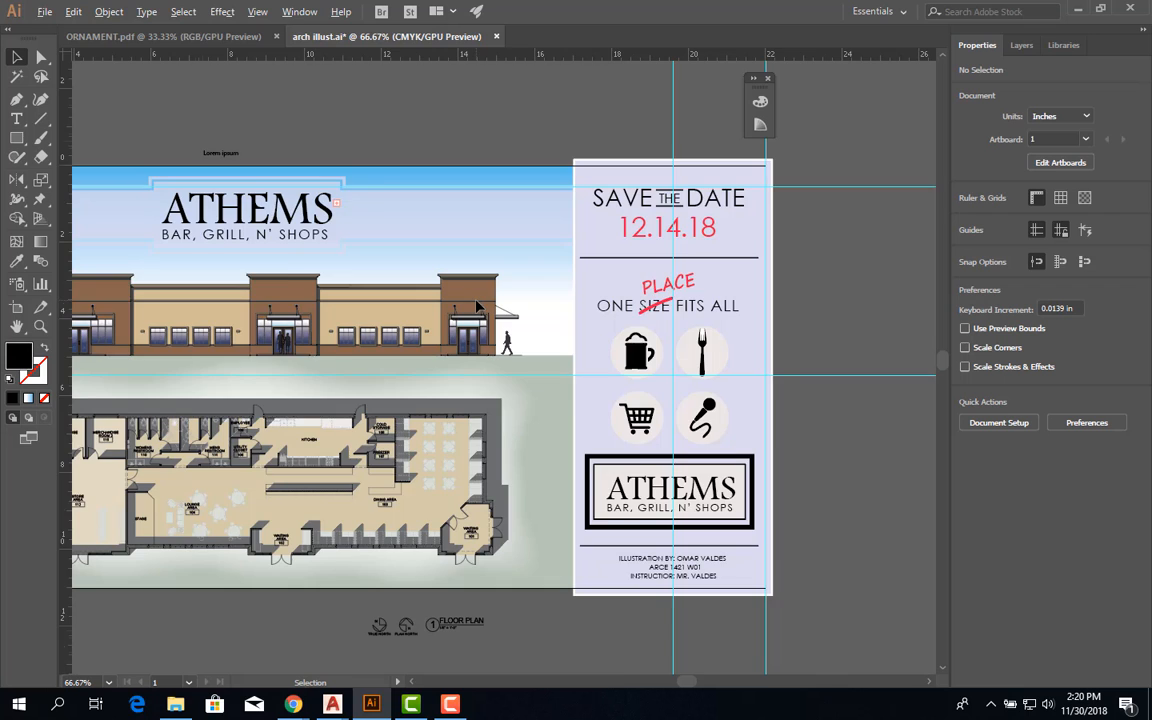
pyautogui.scroll(-1, 477, 307)
pyautogui.moveTo(320, 212); pyautogui.dragTo(452, 236)
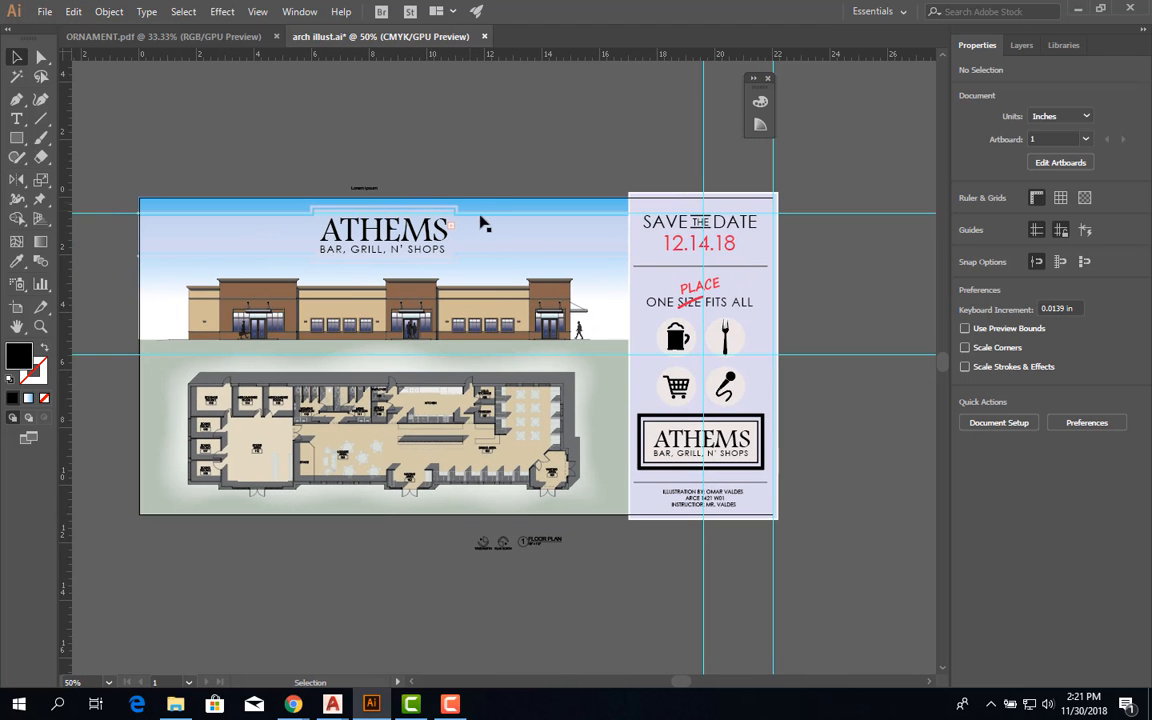